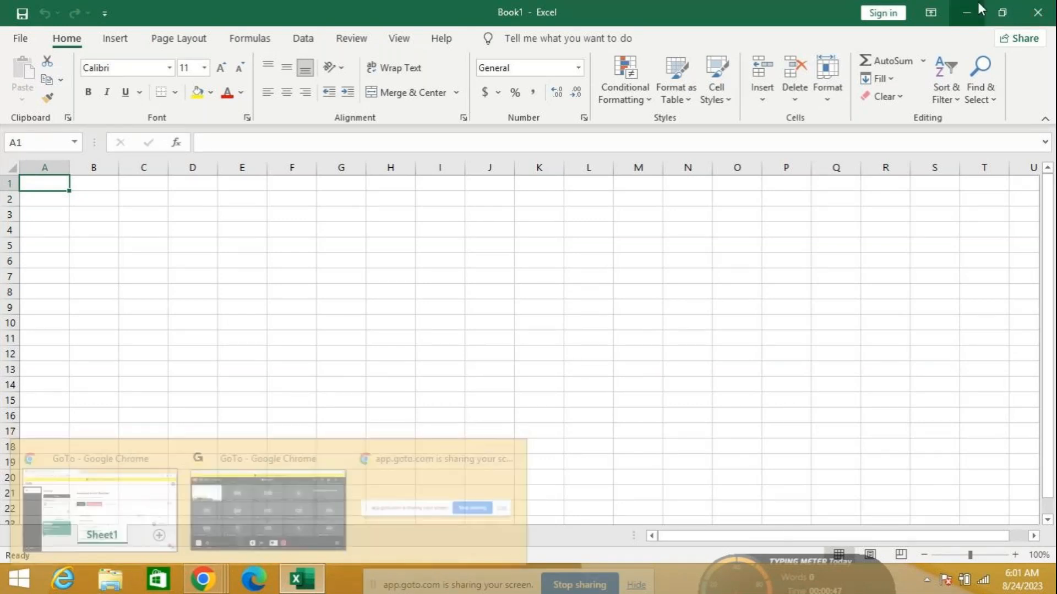
Set Excel and the meeting view aside and open File Explorer at This PC
{"action": "left_click", "coordinate": [966, 12]}
{"action": "left_click", "coordinate": [985, 10]}
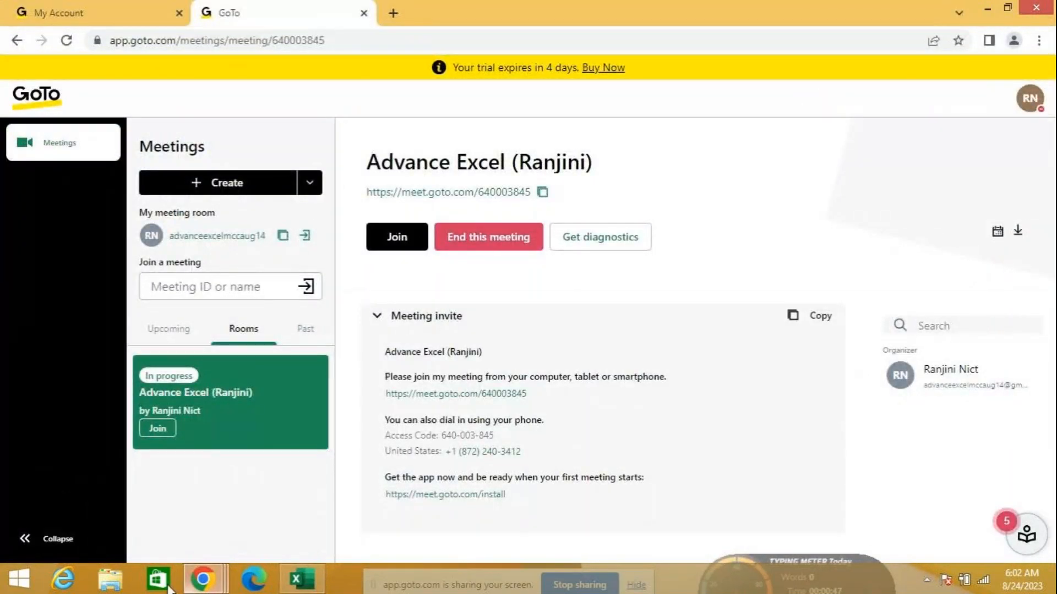
{"action": "left_click", "coordinate": [196, 590]}
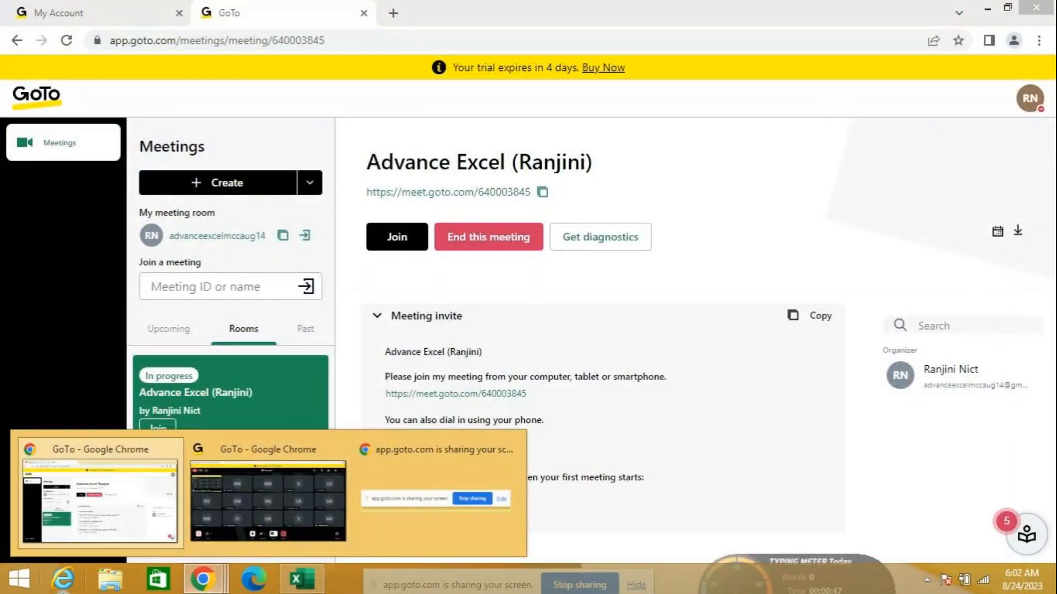
{"action": "left_click", "coordinate": [113, 585]}
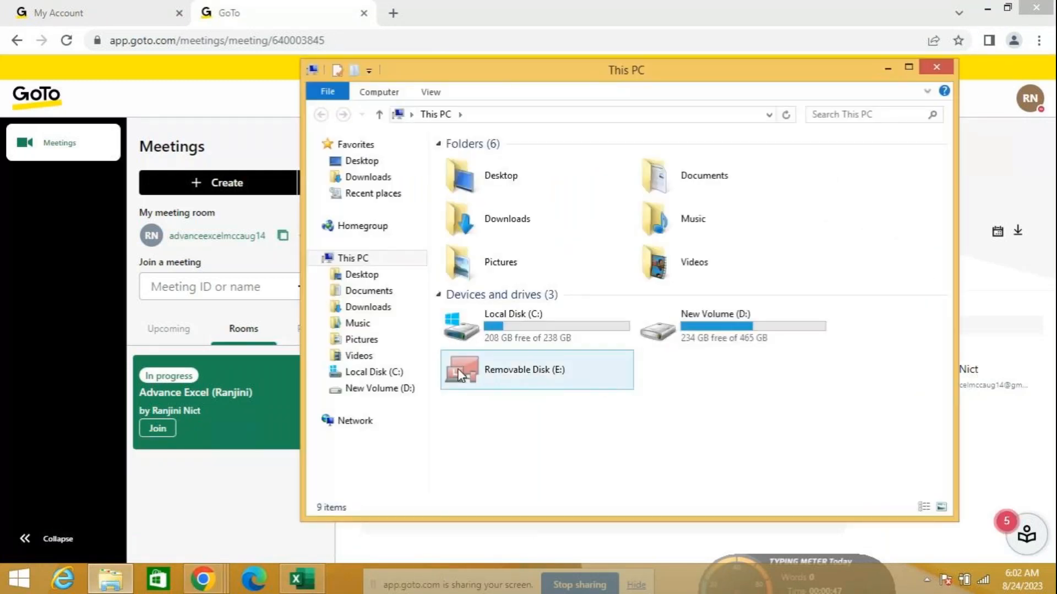
View This PC's system properties, then close the System and This PC windows
{"action": "right_click", "coordinate": [389, 259]}
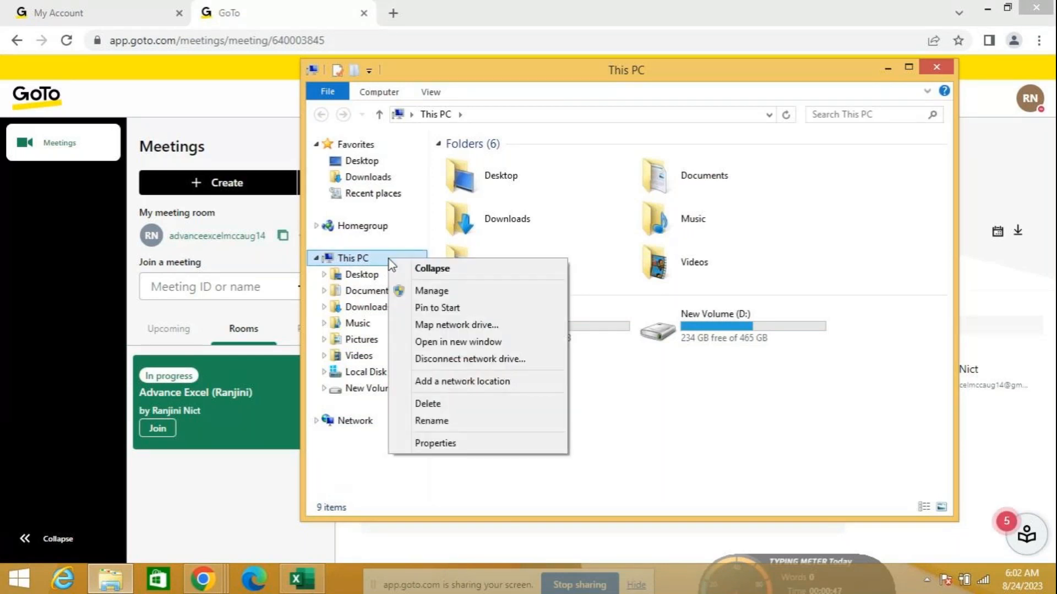
{"action": "left_click", "coordinate": [419, 445]}
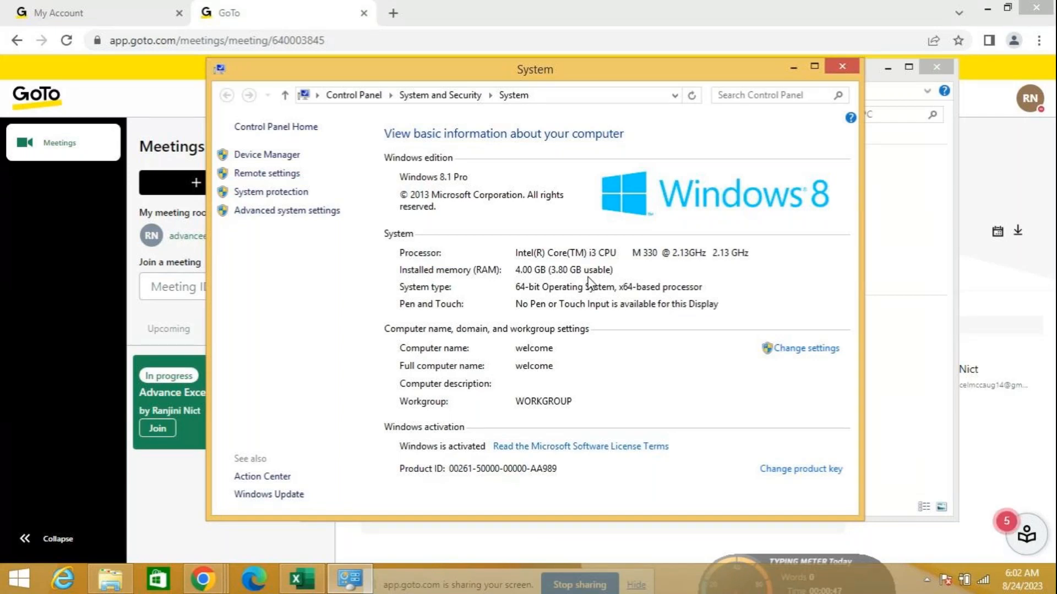
{"action": "left_click", "coordinate": [841, 68]}
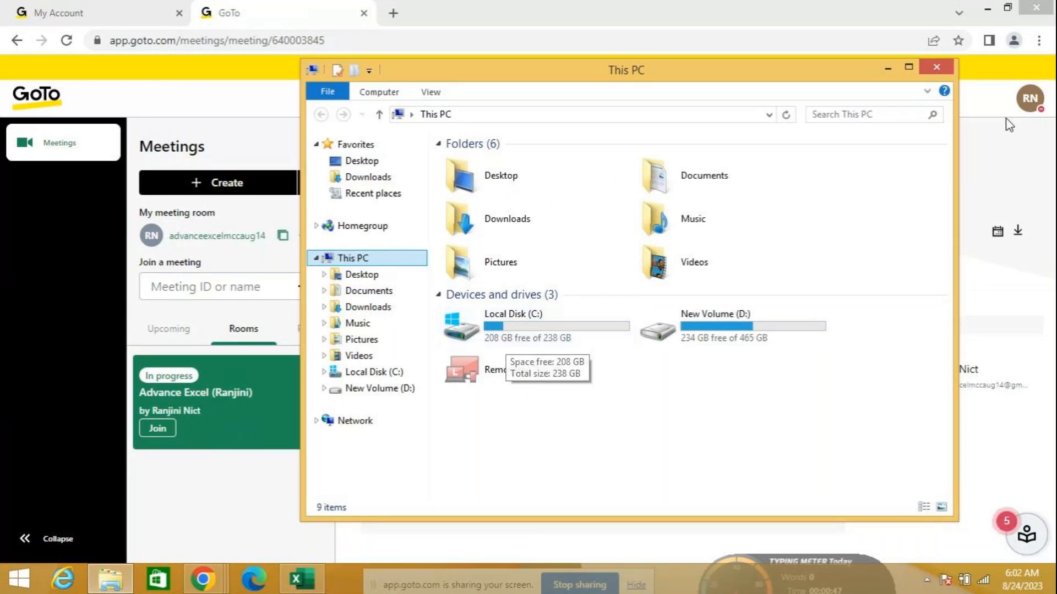
{"action": "left_click", "coordinate": [942, 67]}
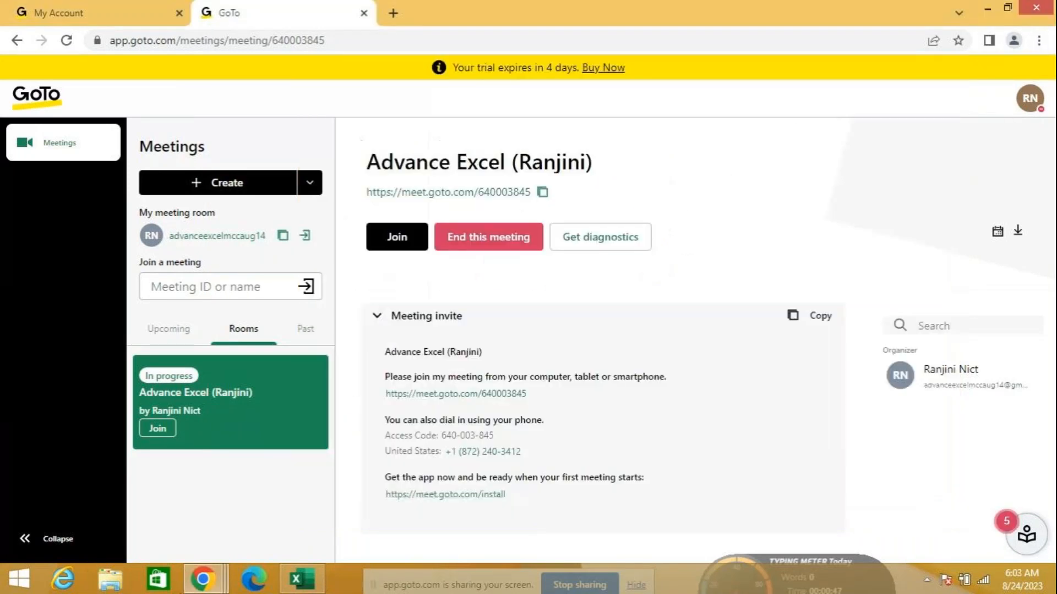
Reopen This PC, review its system properties again, and collapse the This PC tree branch
{"action": "left_click", "coordinate": [112, 579]}
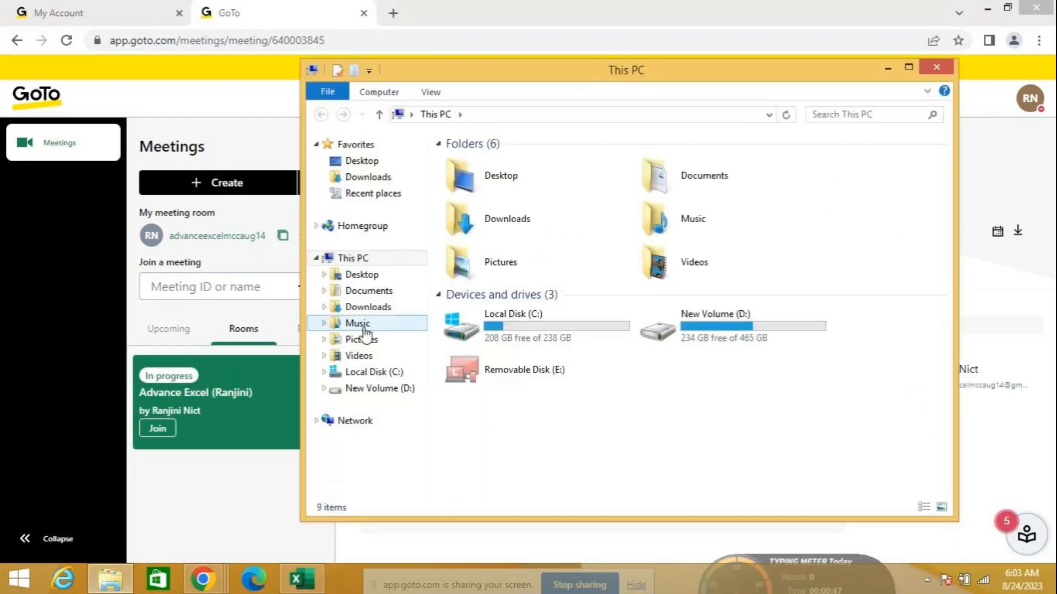
{"action": "right_click", "coordinate": [378, 259]}
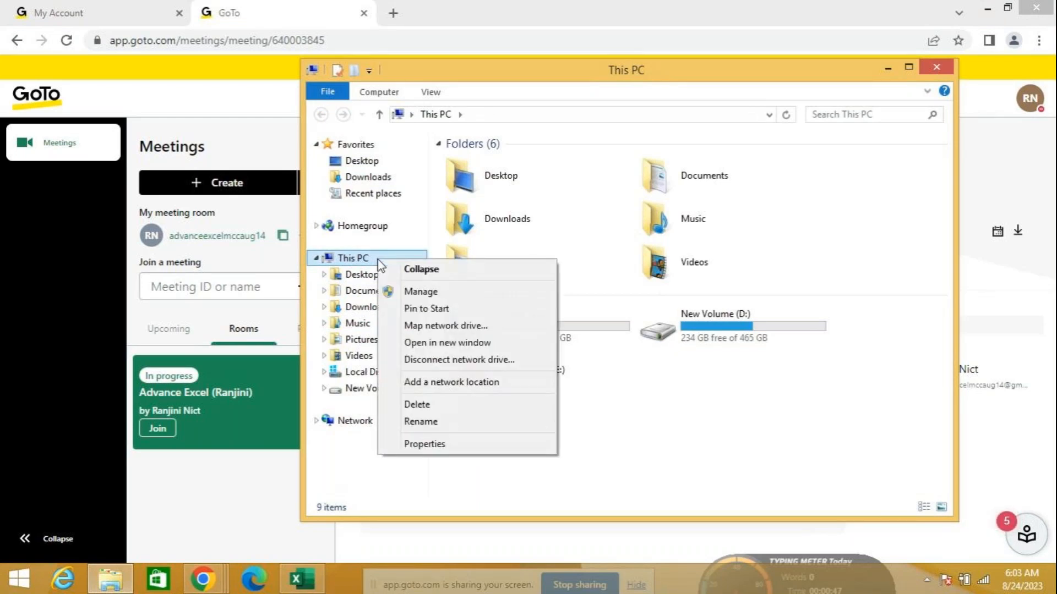
{"action": "left_click", "coordinate": [424, 445]}
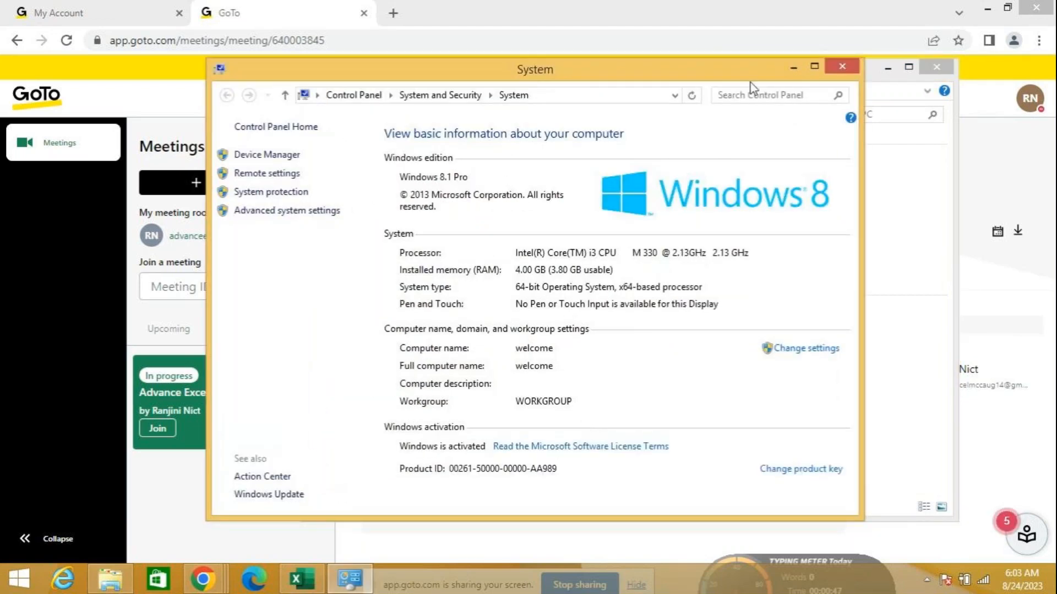
{"action": "left_click", "coordinate": [842, 66]}
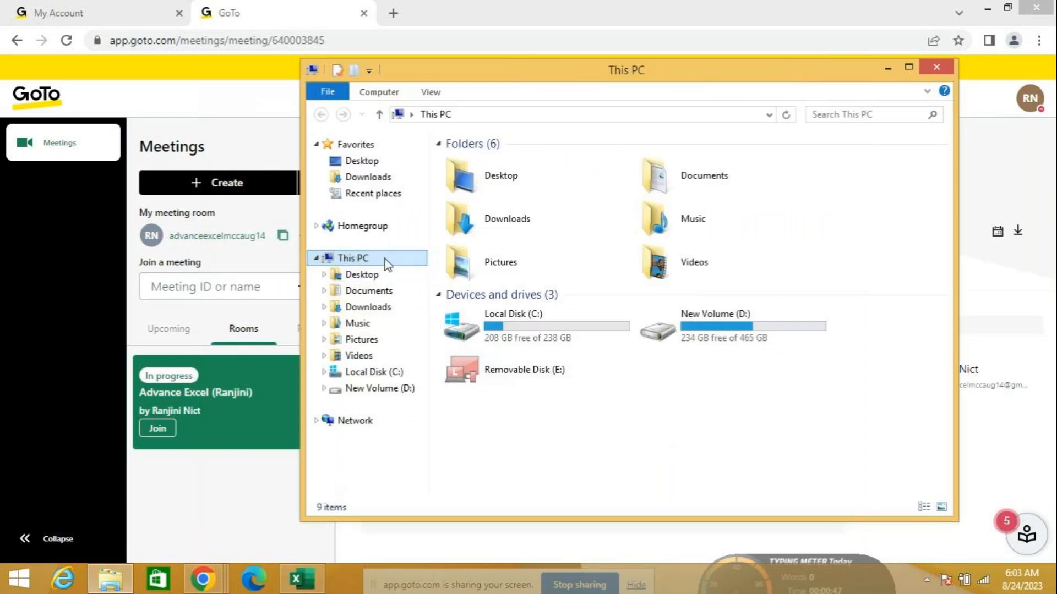
{"action": "double_click", "coordinate": [357, 258]}
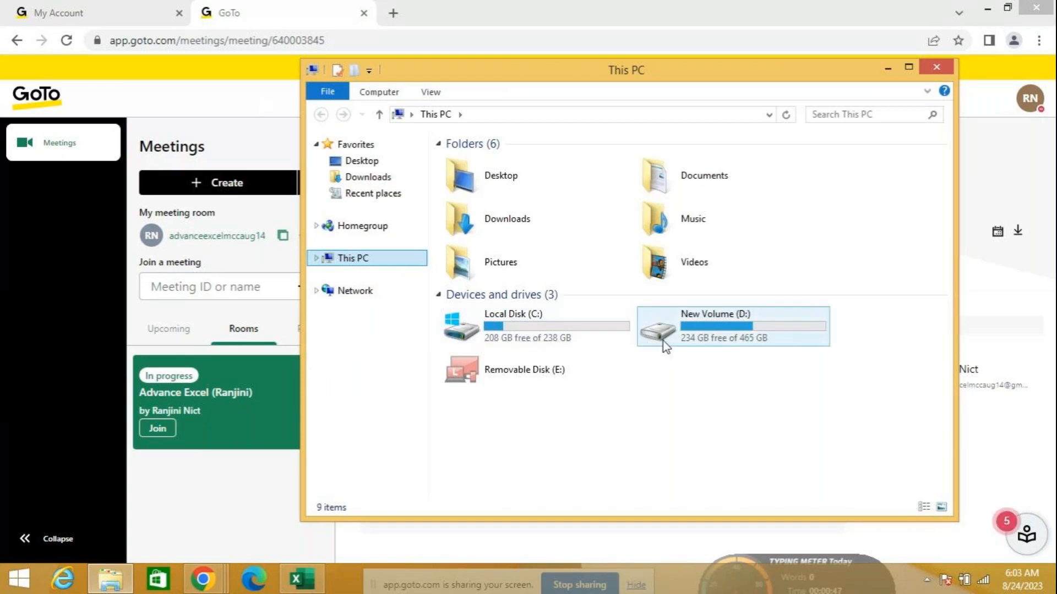
Check Local Disk (C:) space, 29.9 GB used of 238 GB, then close This PC
{"action": "left_click", "coordinate": [587, 319]}
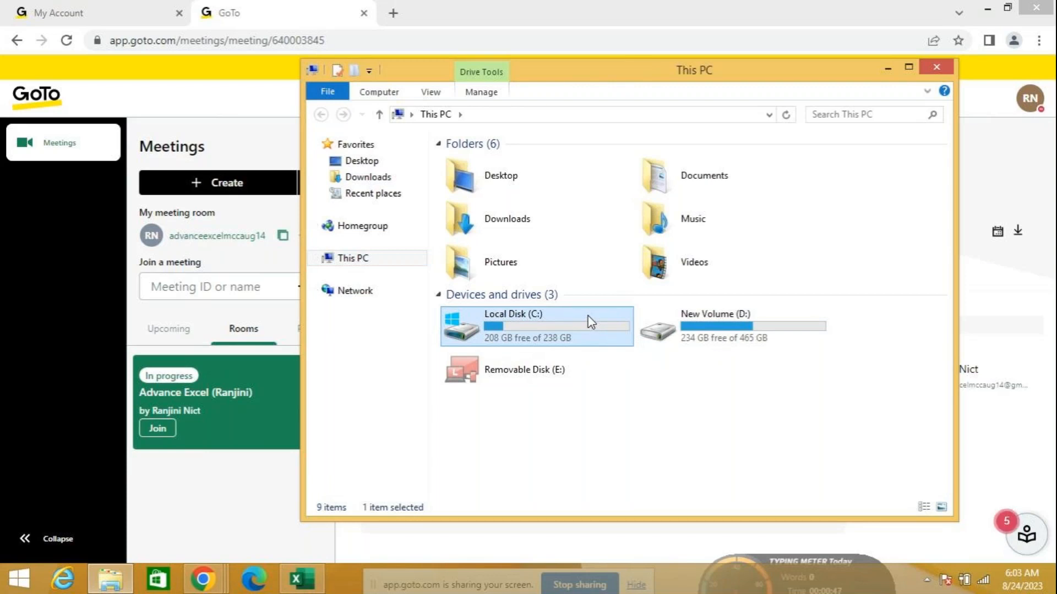
{"action": "right_click", "coordinate": [587, 320]}
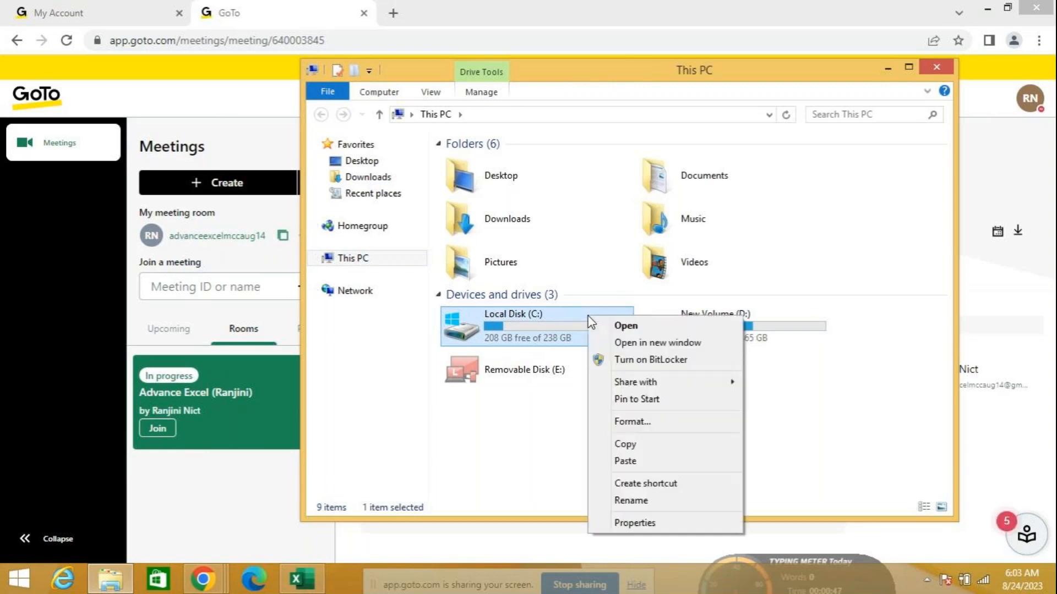
{"action": "left_click", "coordinate": [622, 524]}
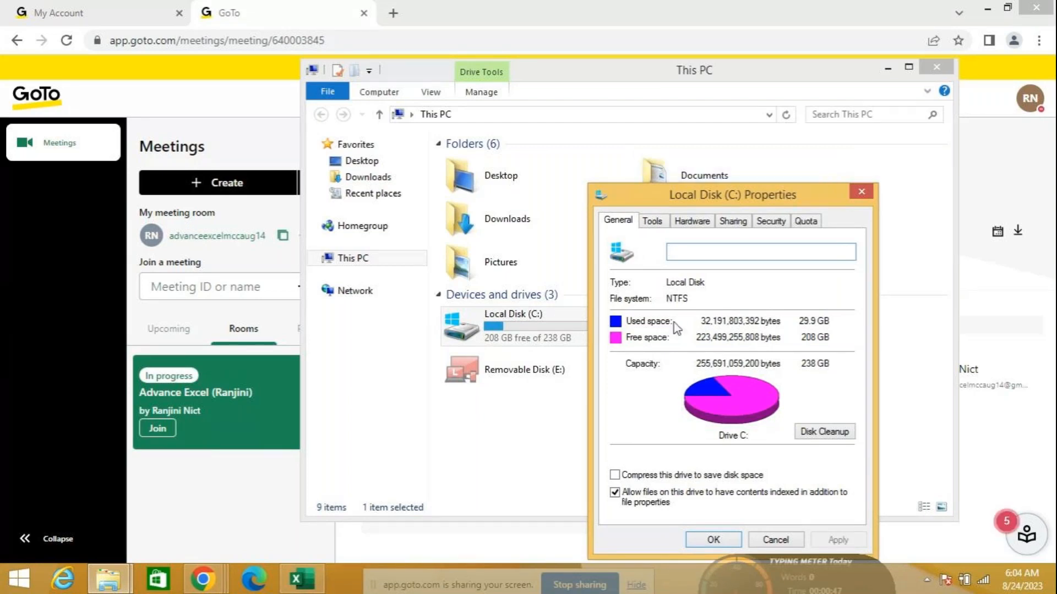
{"action": "left_click", "coordinate": [797, 542]}
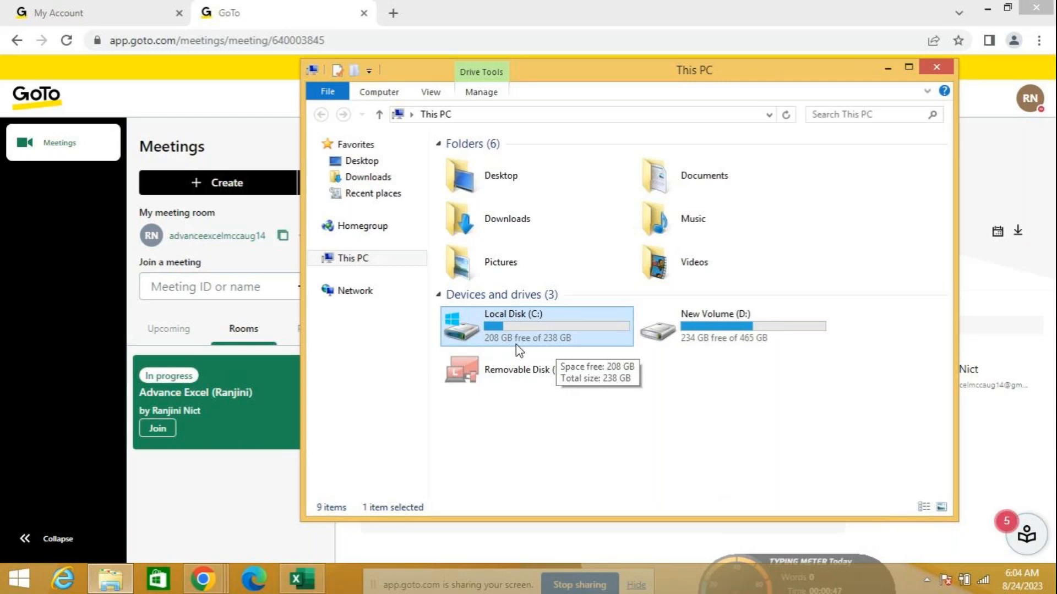
{"action": "right_click", "coordinate": [574, 337]}
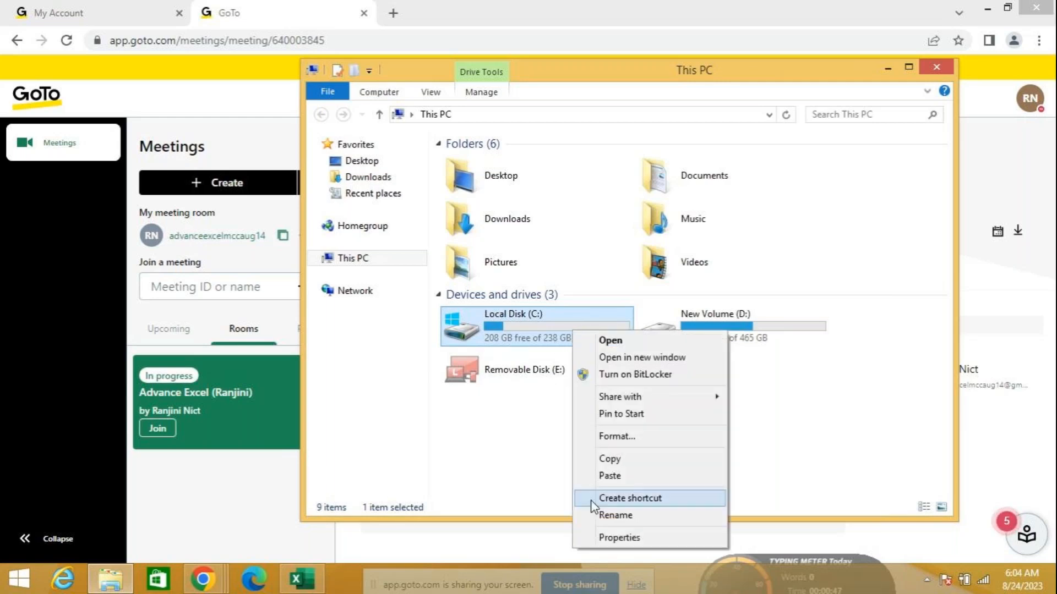
{"action": "left_click", "coordinate": [619, 537]}
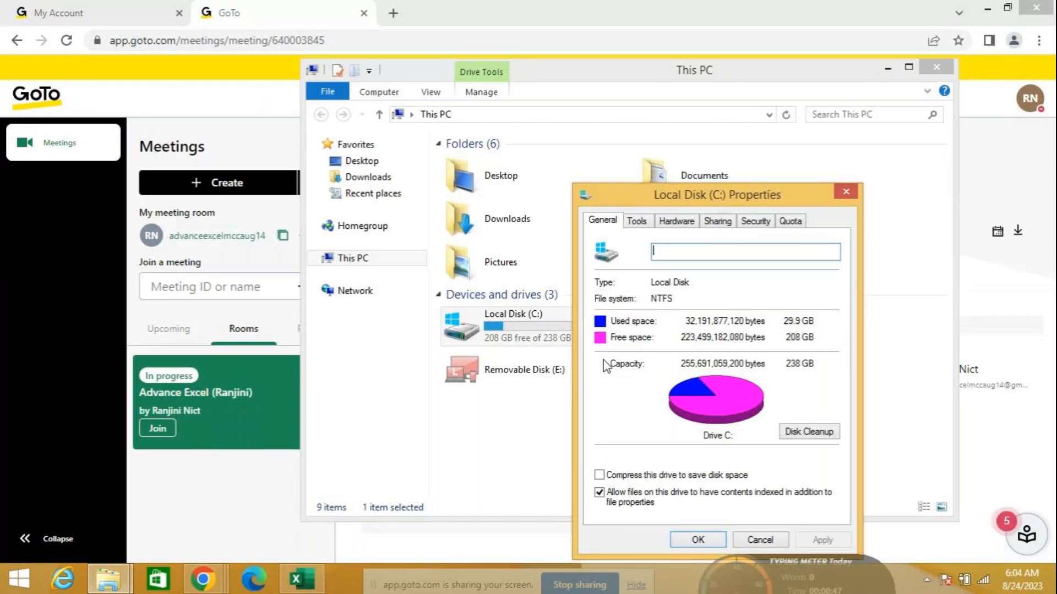
{"action": "left_click", "coordinate": [737, 544]}
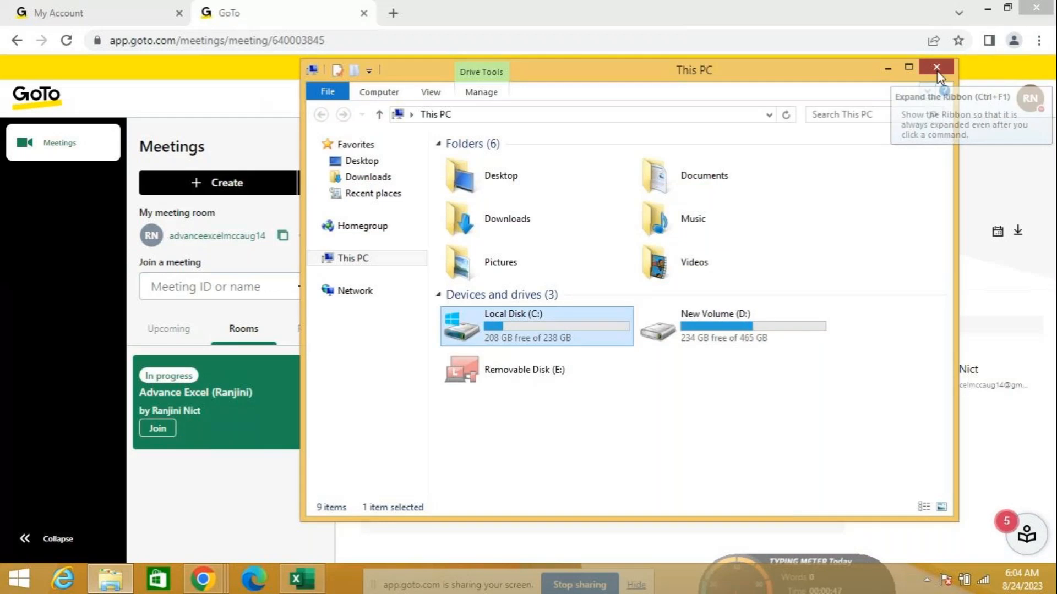
{"action": "left_click", "coordinate": [937, 69]}
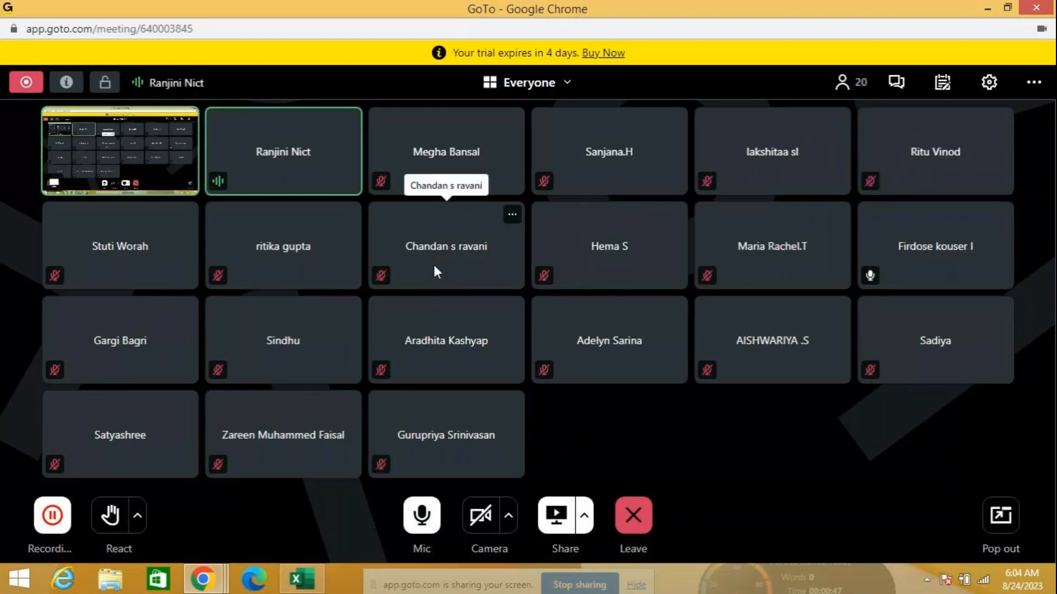
Switch back to the blank Book1 workbook in Excel
{"action": "left_click", "coordinate": [301, 579]}
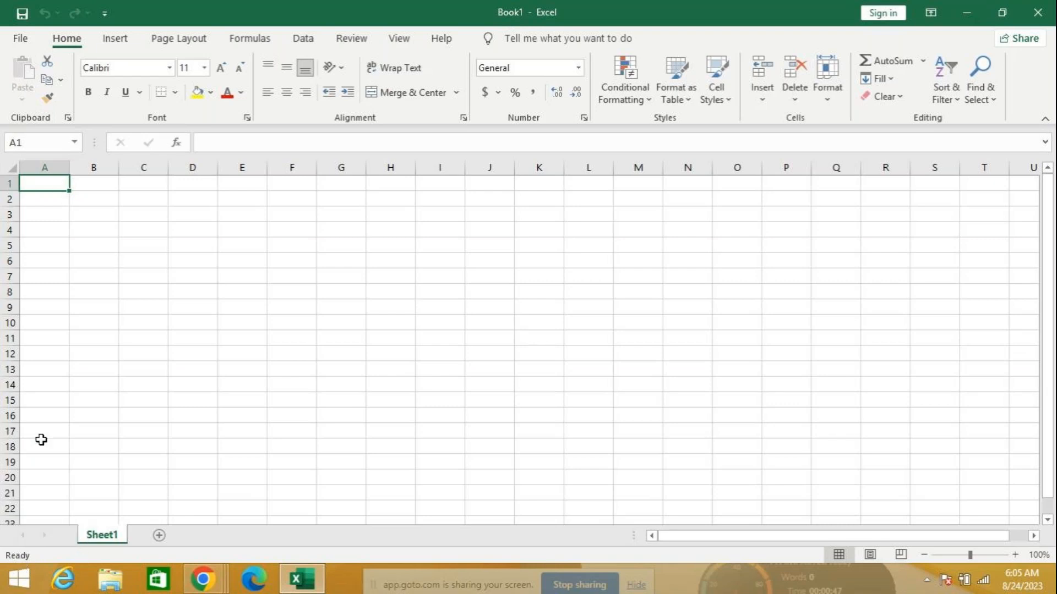
Enter 'nict' in cell A1, zoom in on the sheet, and reselect A1
{"action": "type", "text": "nict"}
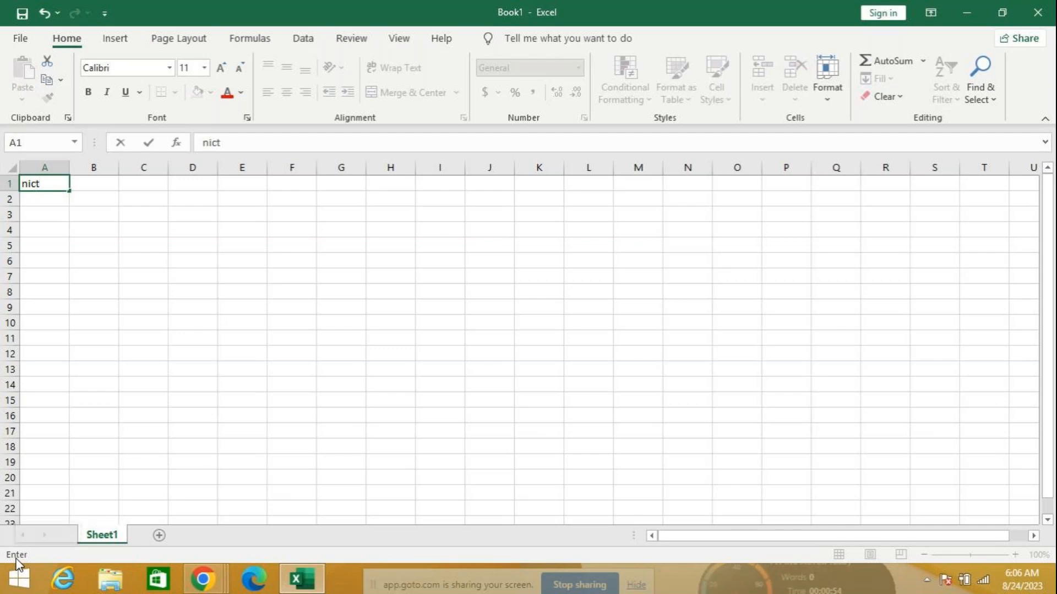
{"action": "key", "text": "Return"}
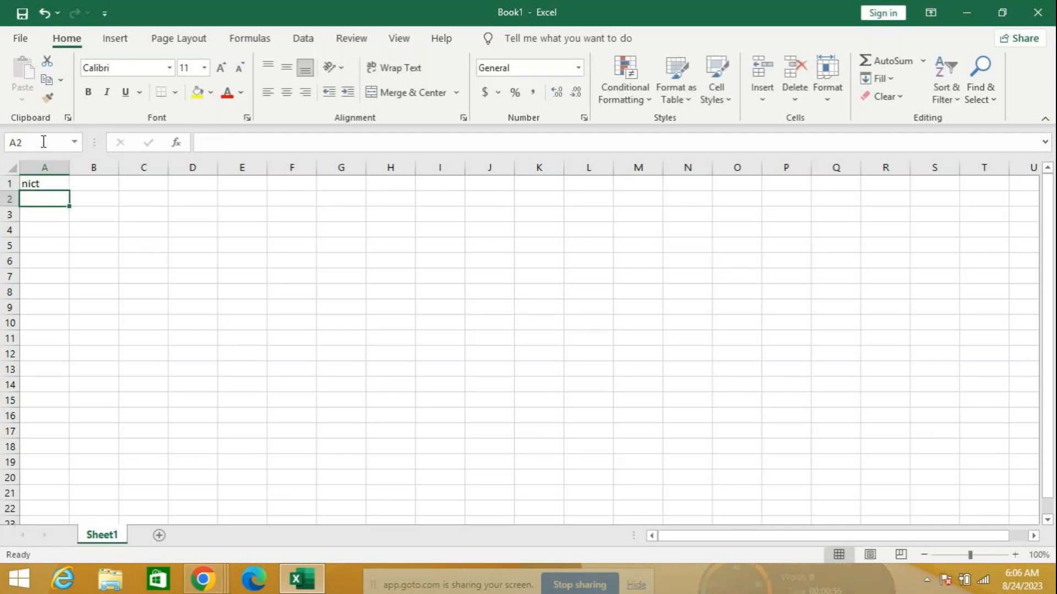
{"action": "left_click_drag", "start_coordinate": [969, 555], "coordinate": [991, 555]}
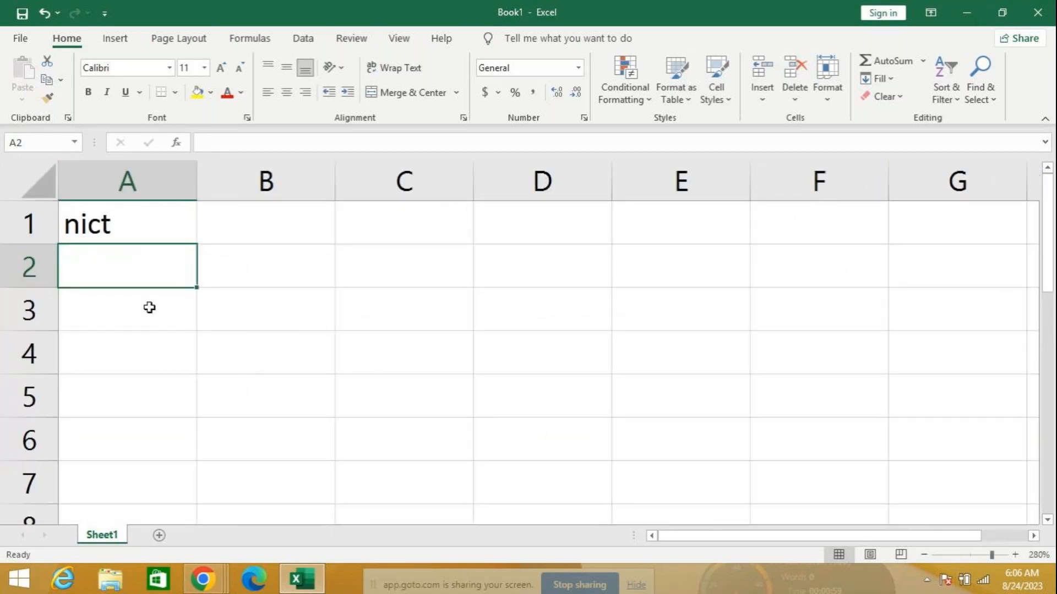
{"action": "left_click", "coordinate": [128, 222]}
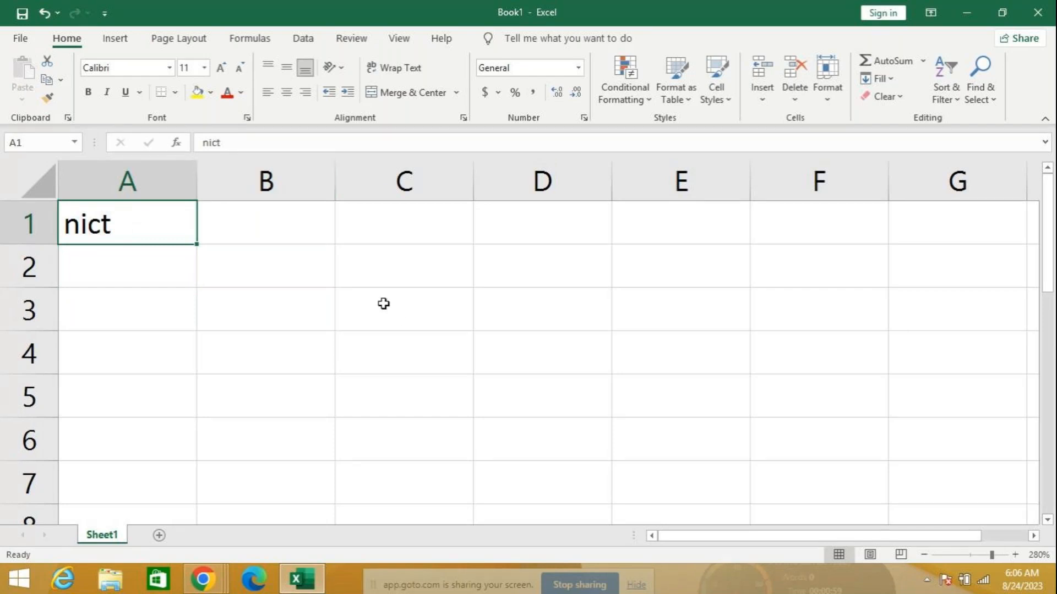
{"action": "left_click", "coordinate": [255, 141]}
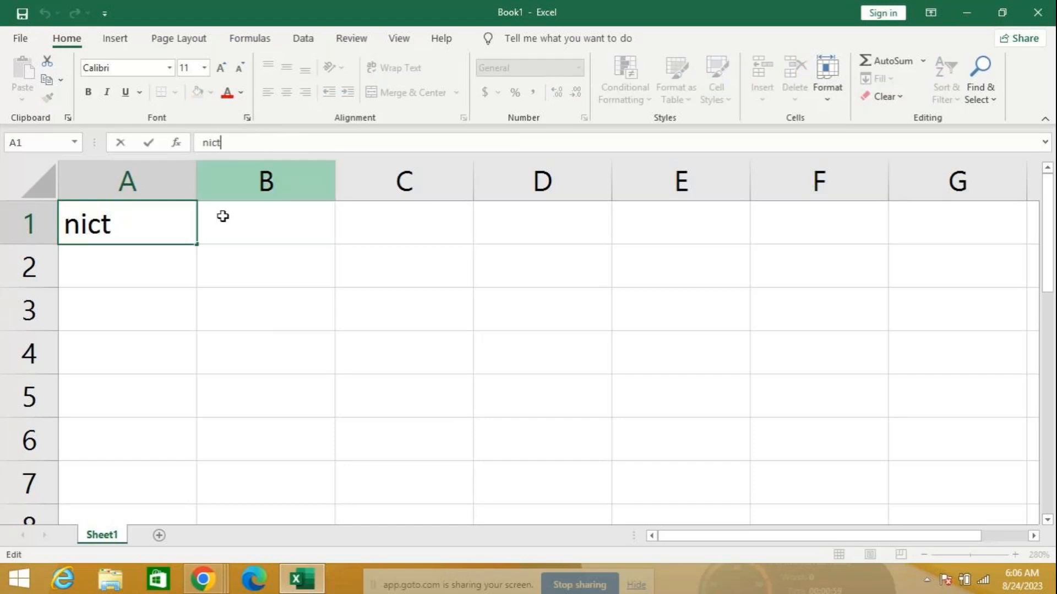
{"action": "left_click", "coordinate": [158, 300]}
{"action": "left_click", "coordinate": [170, 215]}
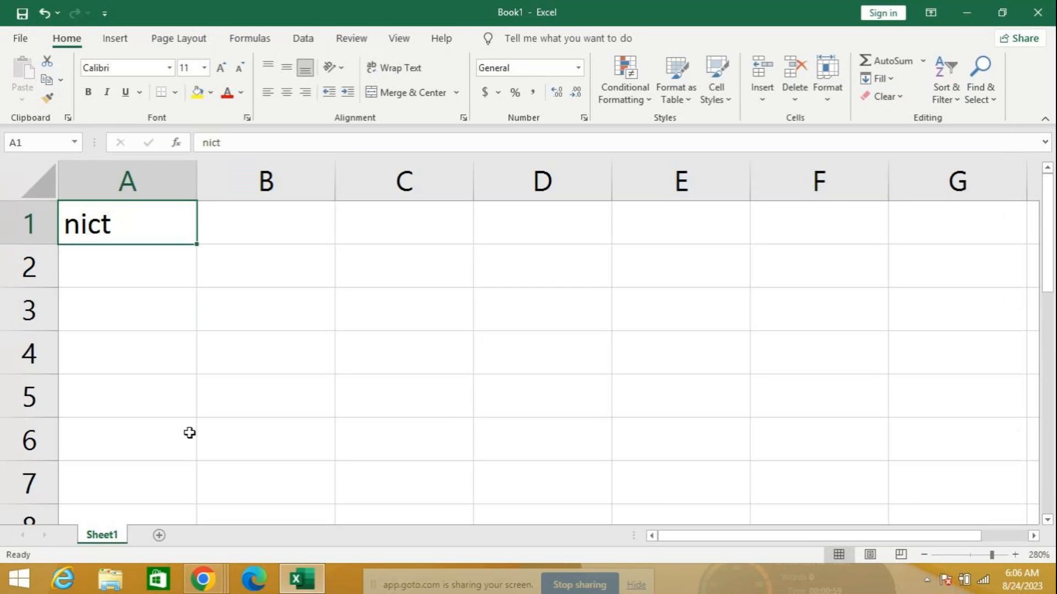
{"action": "double_click", "coordinate": [112, 223]}
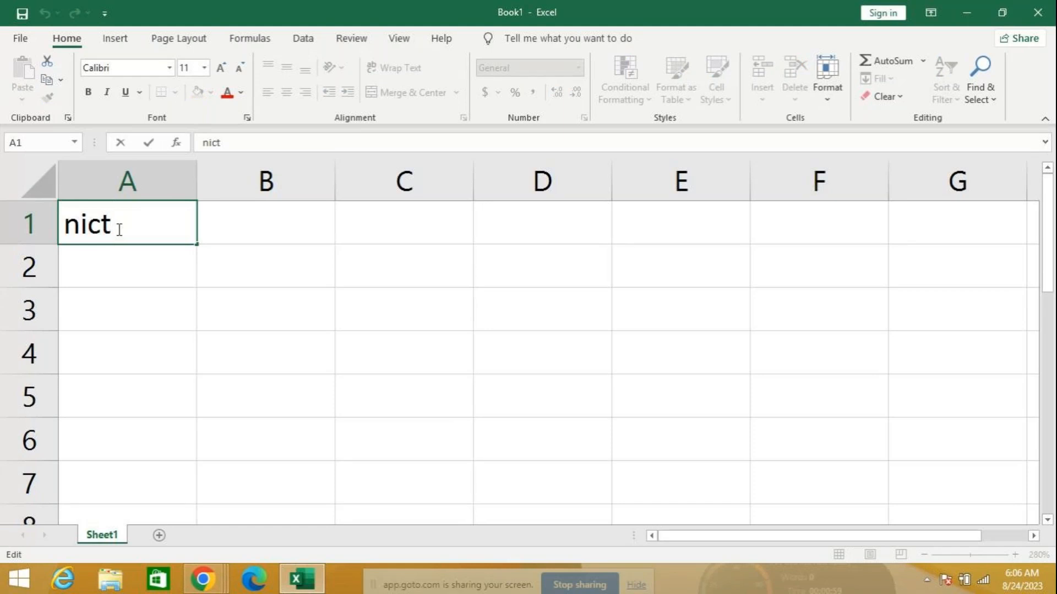
{"action": "left_click", "coordinate": [130, 289]}
{"action": "left_click", "coordinate": [128, 225]}
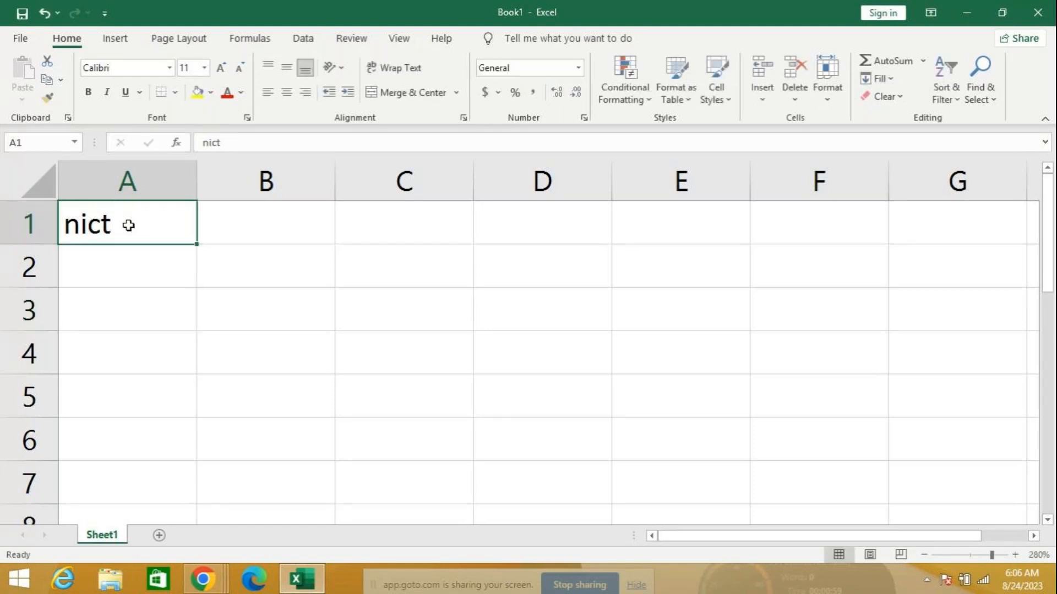
{"action": "double_click", "coordinate": [128, 225]}
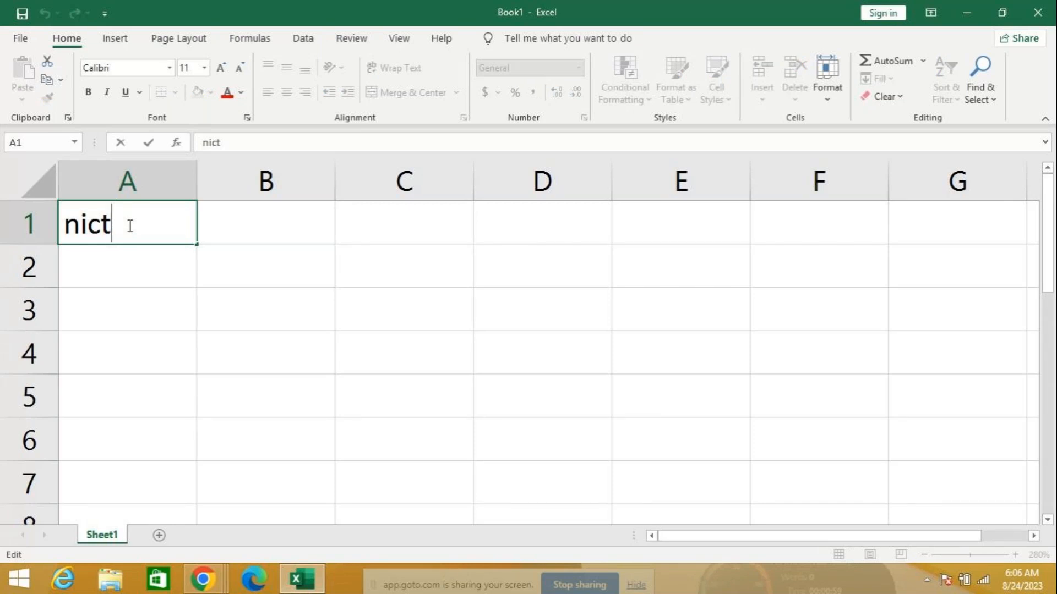
{"action": "left_click", "coordinate": [120, 275]}
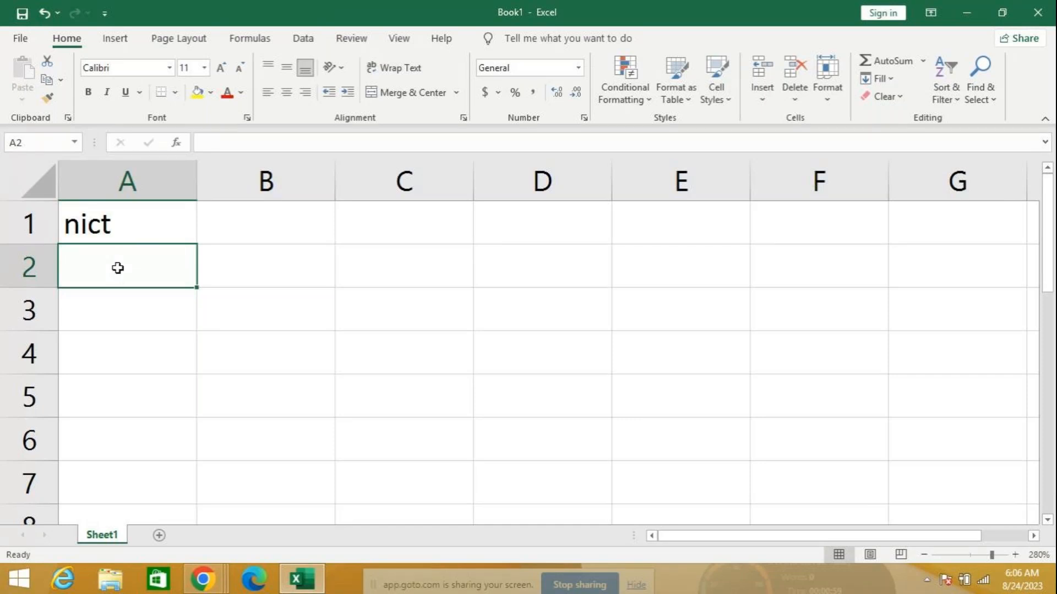
{"action": "left_click", "coordinate": [153, 222]}
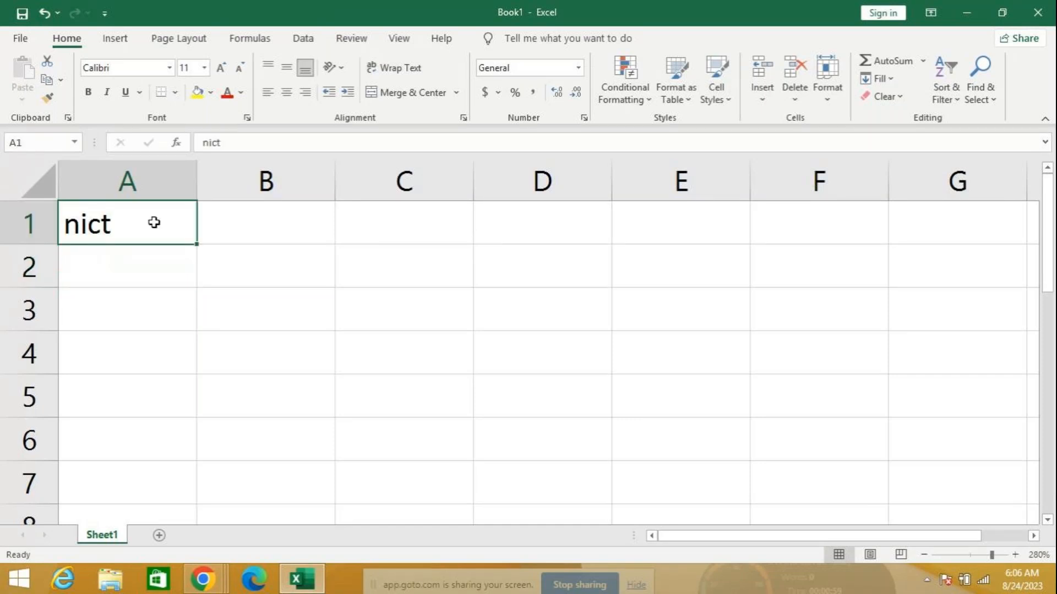
{"action": "double_click", "coordinate": [154, 222]}
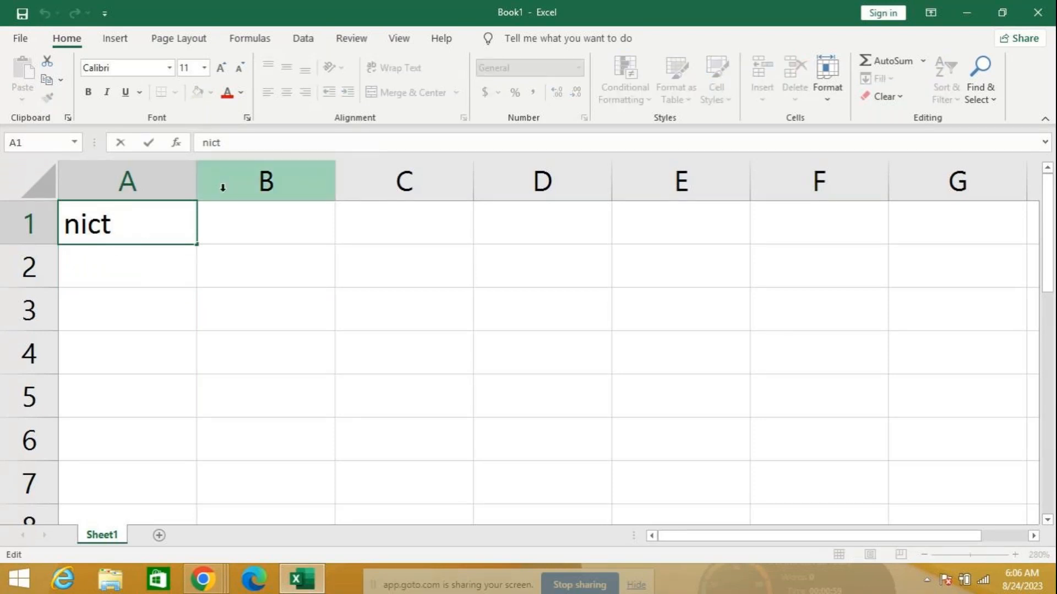
{"action": "left_click", "coordinate": [270, 140]}
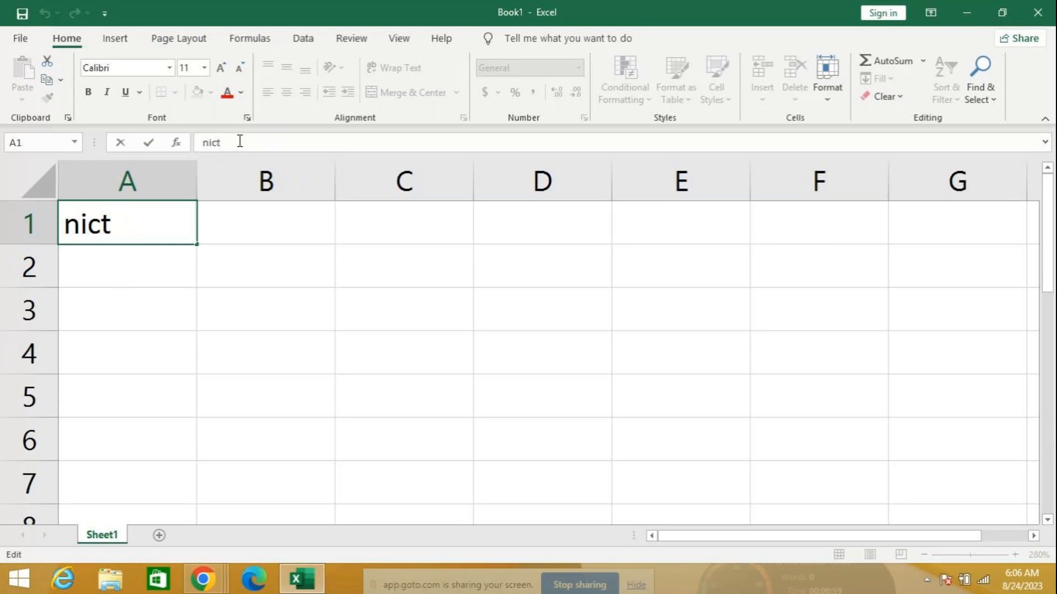
{"action": "left_click", "coordinate": [111, 254]}
{"action": "left_click", "coordinate": [134, 214]}
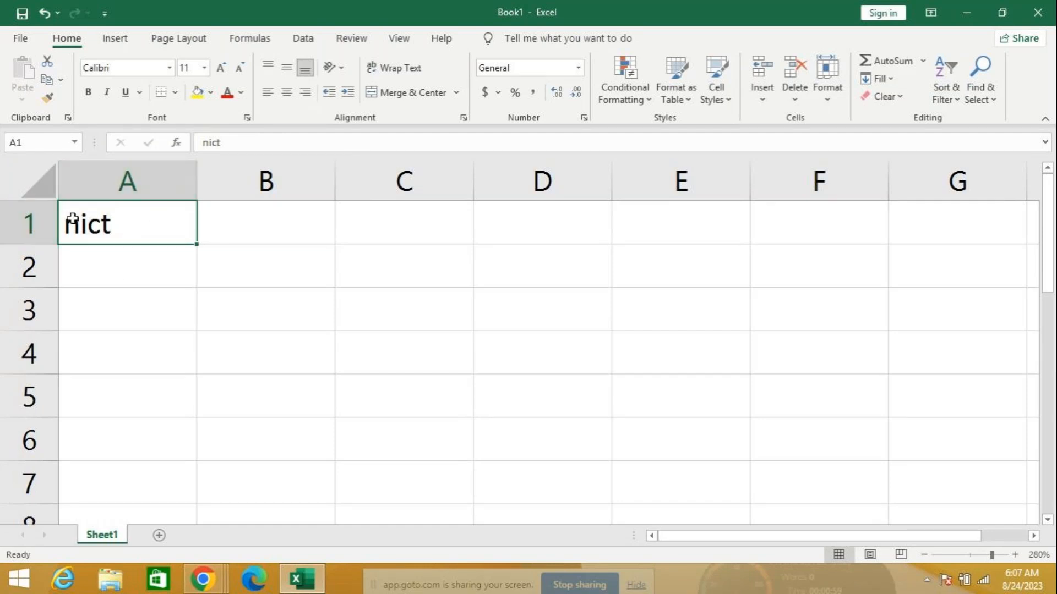
{"action": "left_click", "coordinate": [123, 256]}
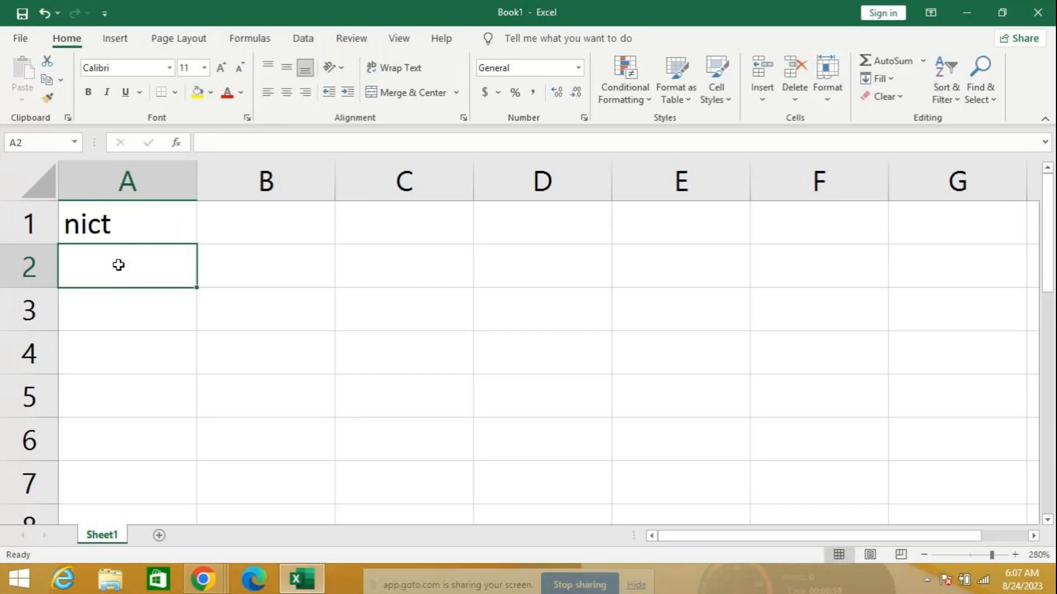
{"action": "left_click", "coordinate": [124, 225]}
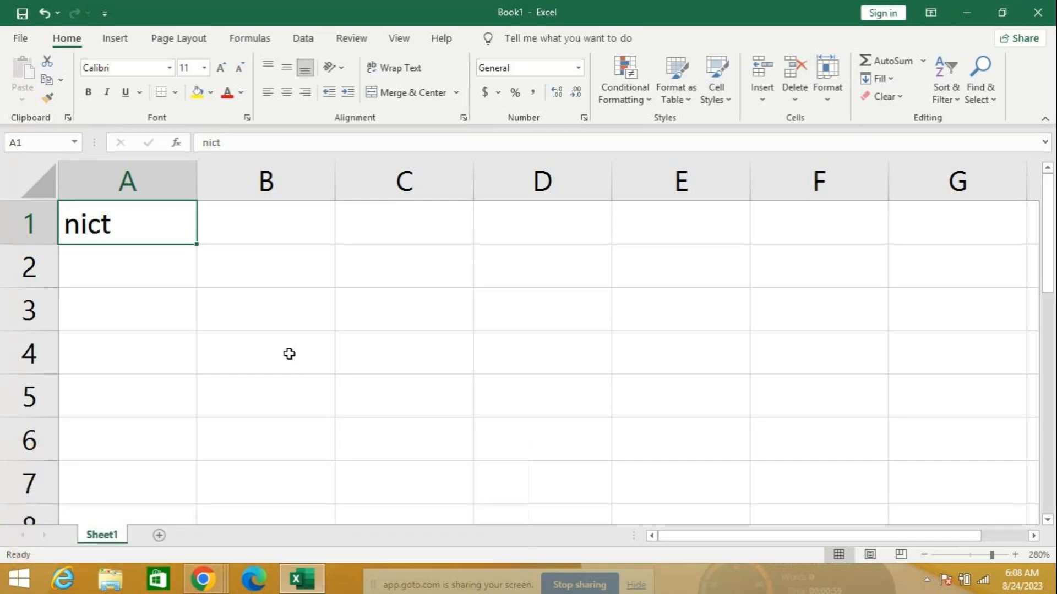
Add a comment reading 'training center' to cell A1
{"action": "right_click", "coordinate": [141, 217]}
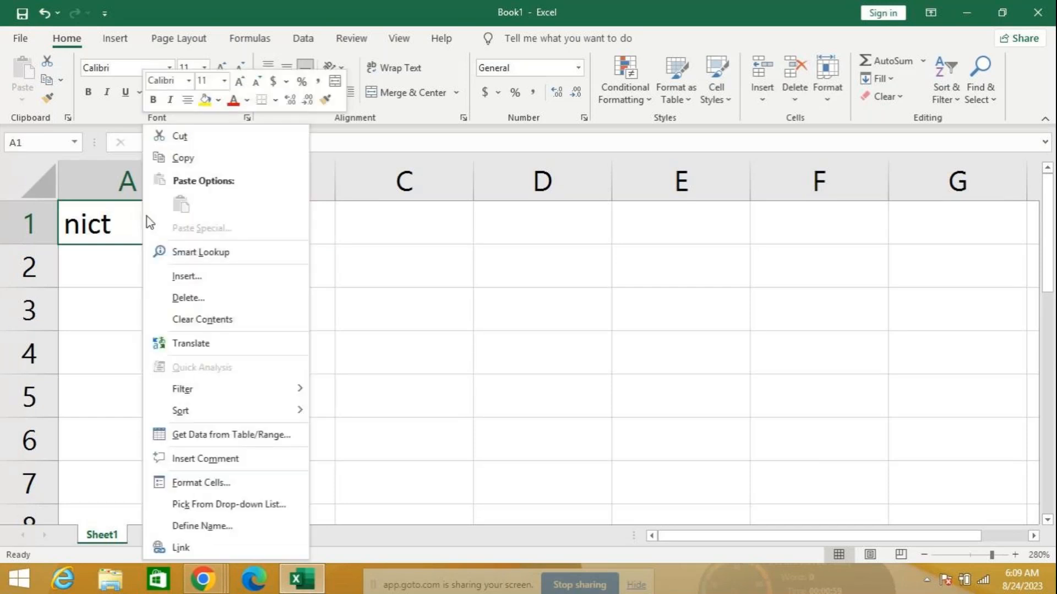
{"action": "left_click", "coordinate": [197, 460]}
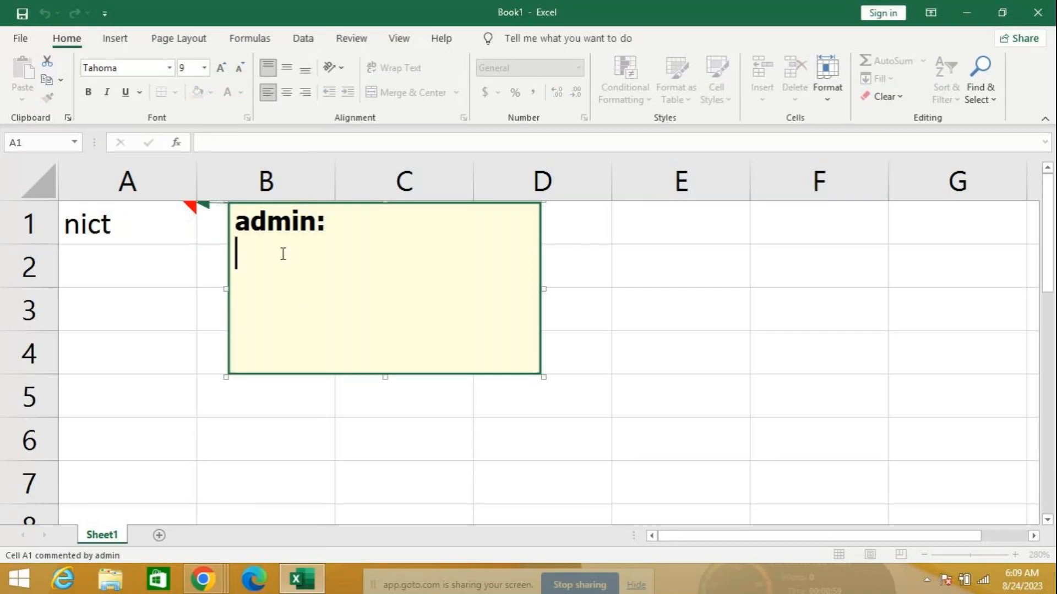
{"action": "type", "text": "tra"}
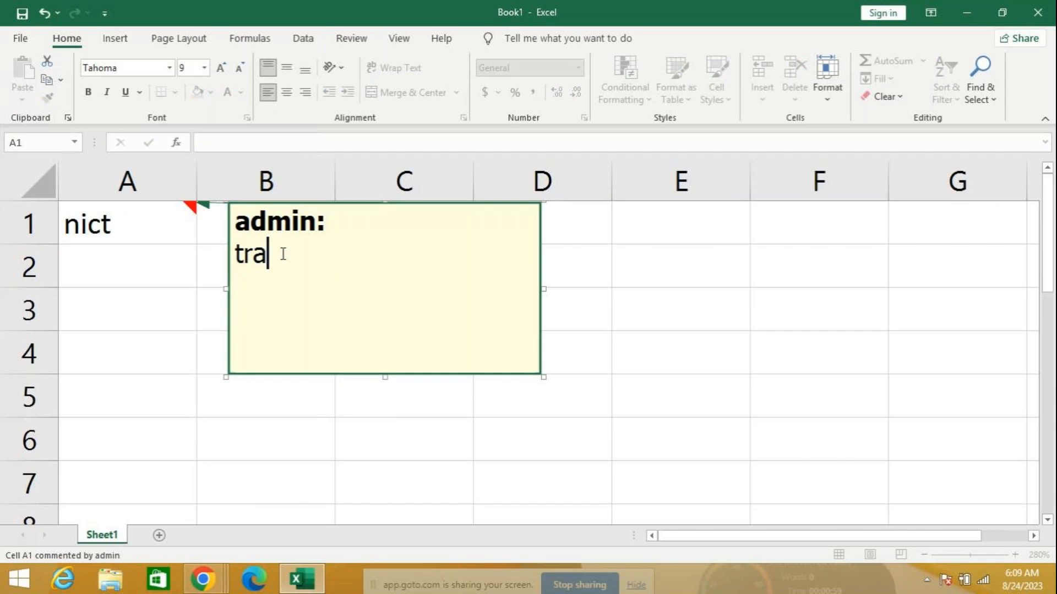
{"action": "type", "text": "ining "}
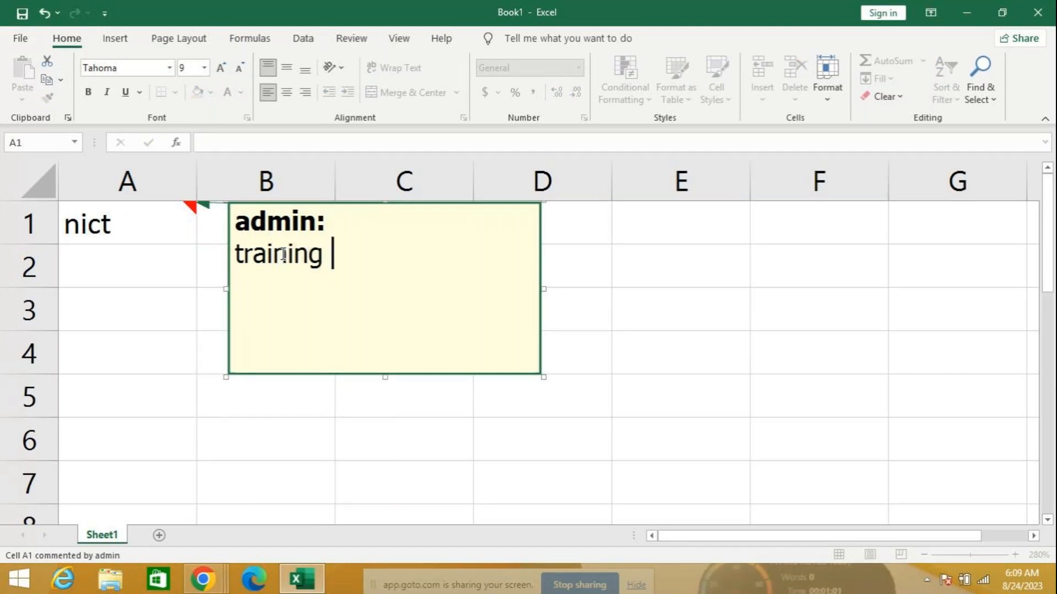
{"action": "type", "text": "center"}
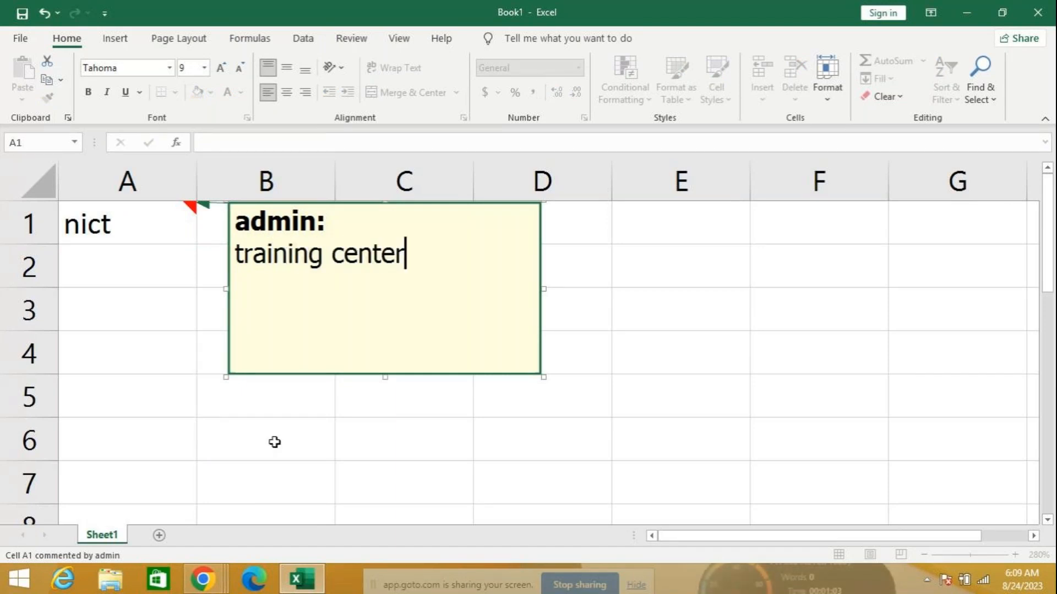
{"action": "left_click", "coordinate": [275, 442]}
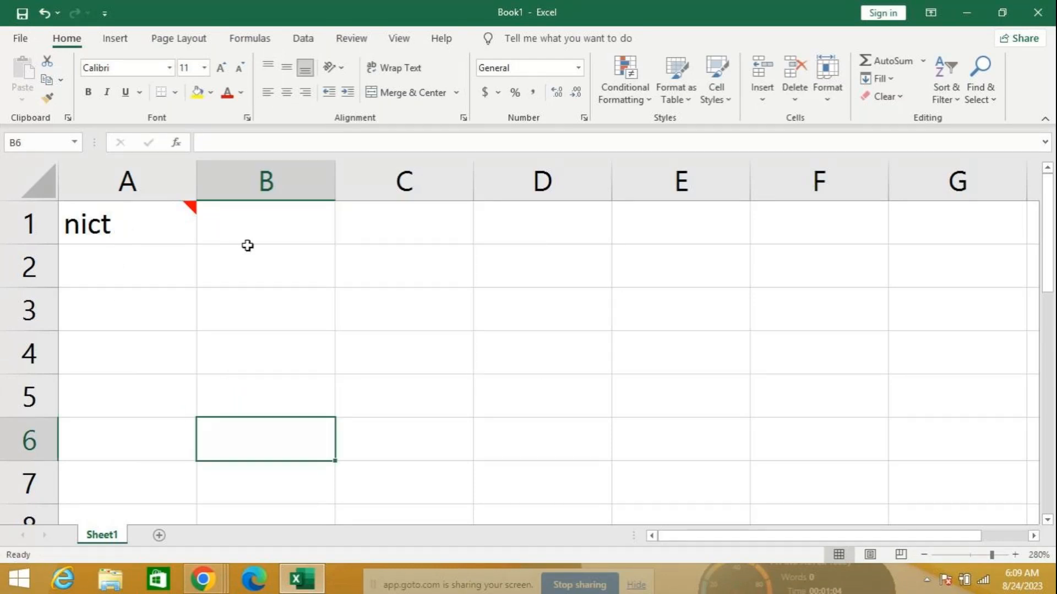
Check the comment marker on cell A1 holding 'nict'
{"action": "mouse_move", "coordinate": [153, 212]}
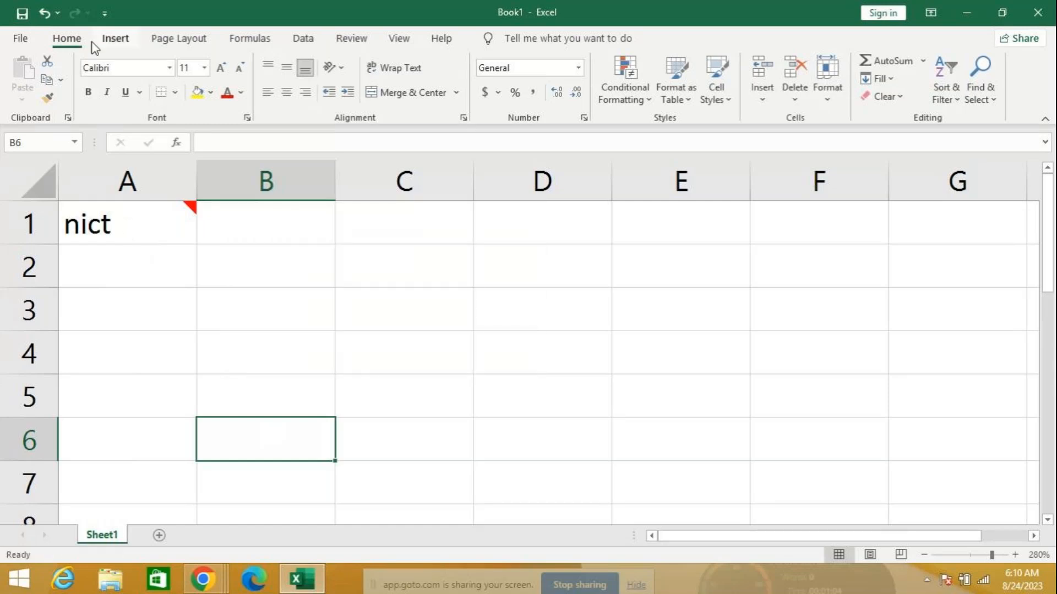
Undo the last two changes to remove A1's comment, then show the Data tab
{"action": "left_click", "coordinate": [44, 13]}
{"action": "left_click", "coordinate": [45, 13]}
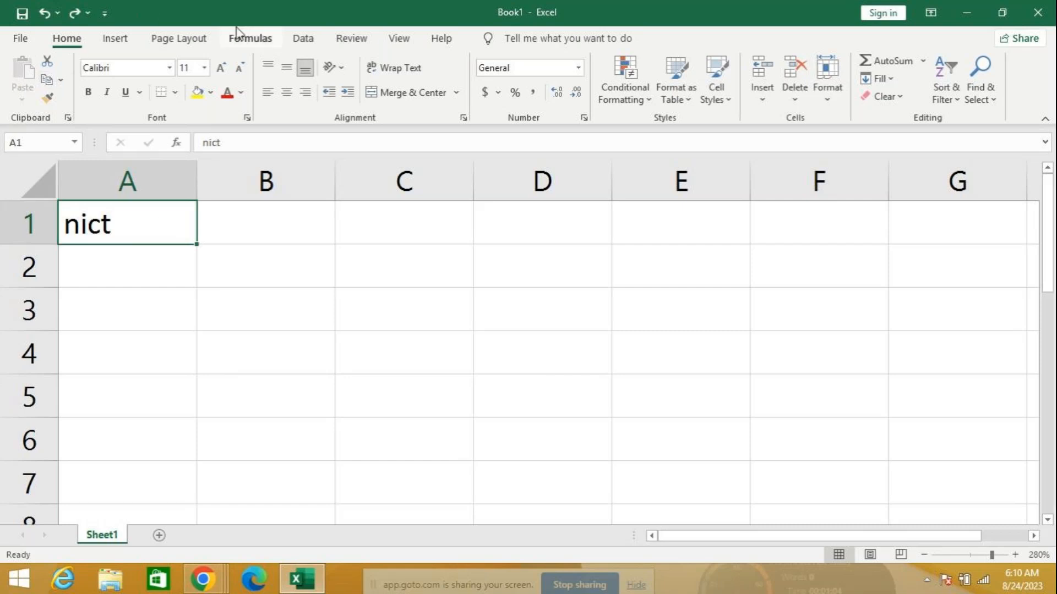
{"action": "left_click", "coordinate": [303, 37]}
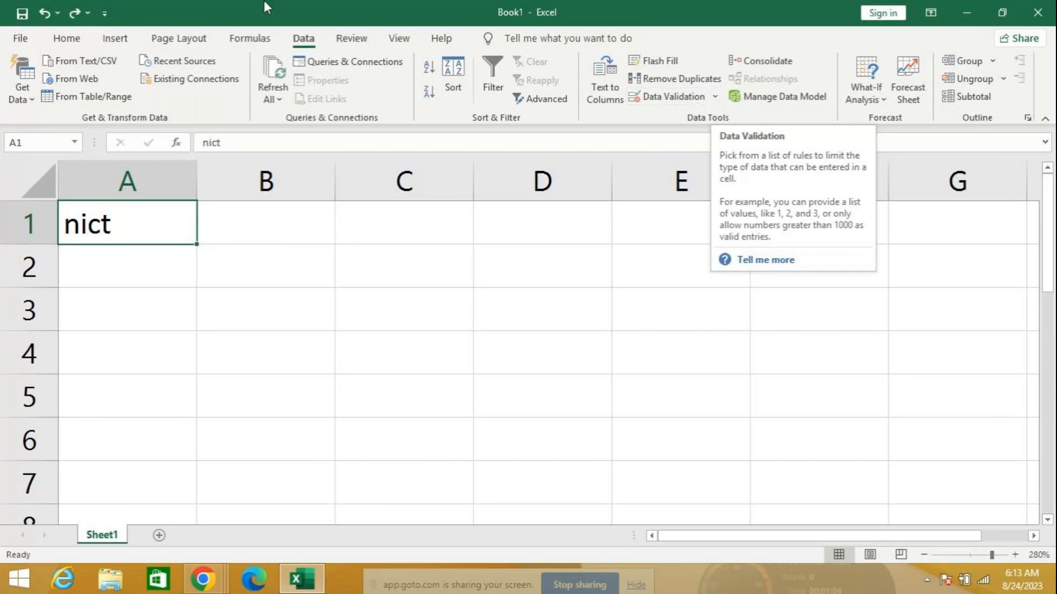
Switch the ribbon back to the Home tab
{"action": "left_click", "coordinate": [66, 43]}
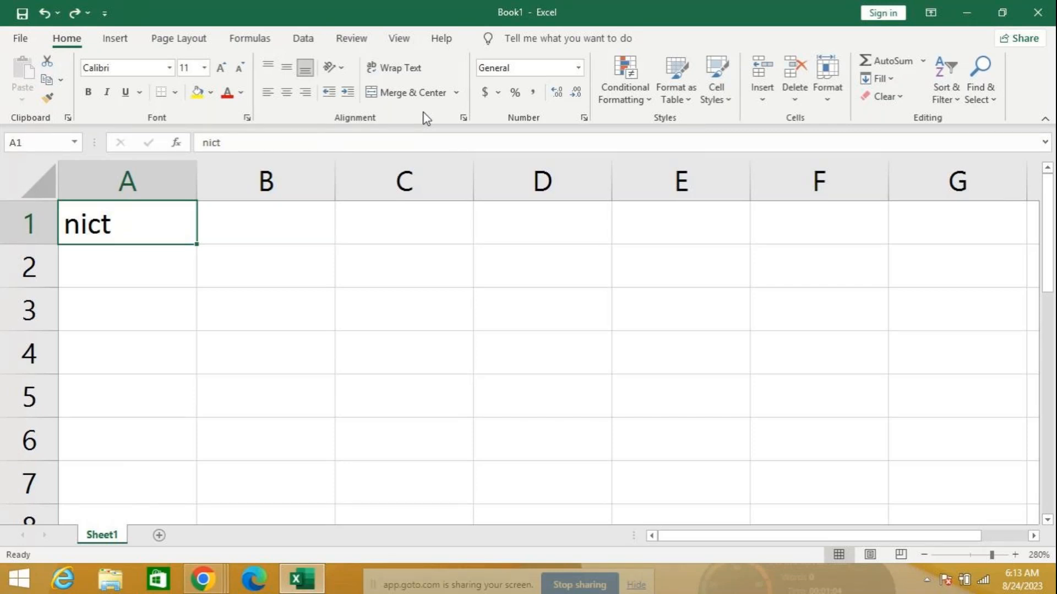
Enter the word 'nict' in cell B2
{"action": "left_click", "coordinate": [247, 278]}
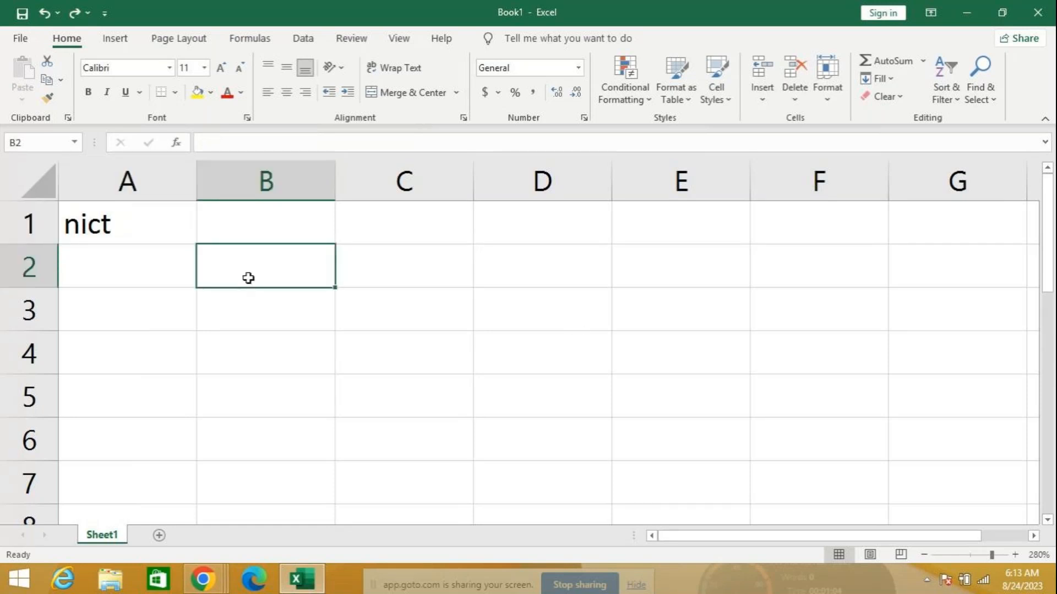
{"action": "type", "text": "nict"}
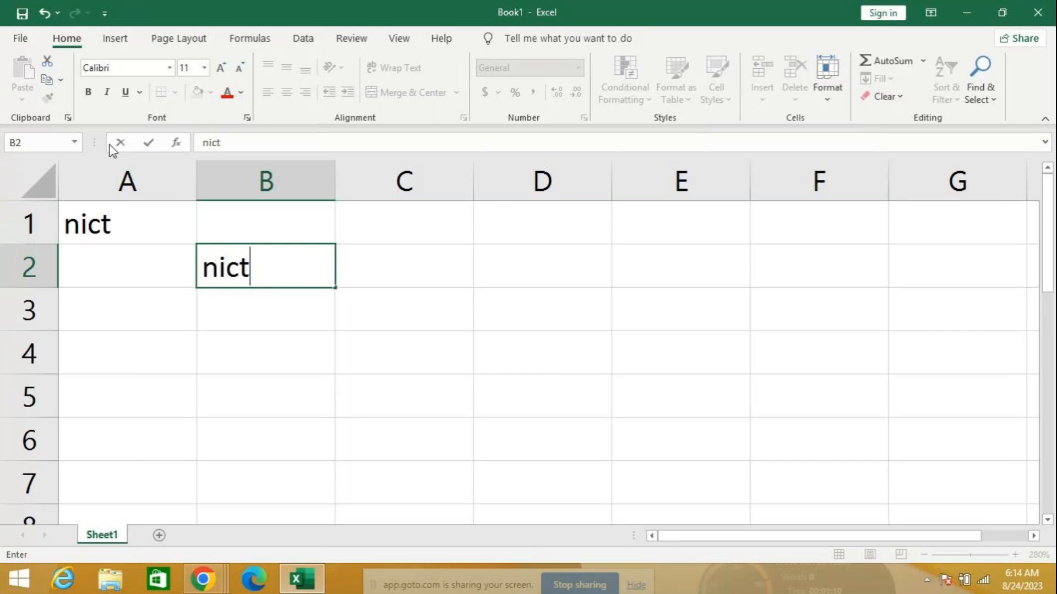
Delete both 'nict' entries in A1:B2, returning the selection to A1
{"action": "left_click_drag", "start_coordinate": [87, 223], "coordinate": [285, 275]}
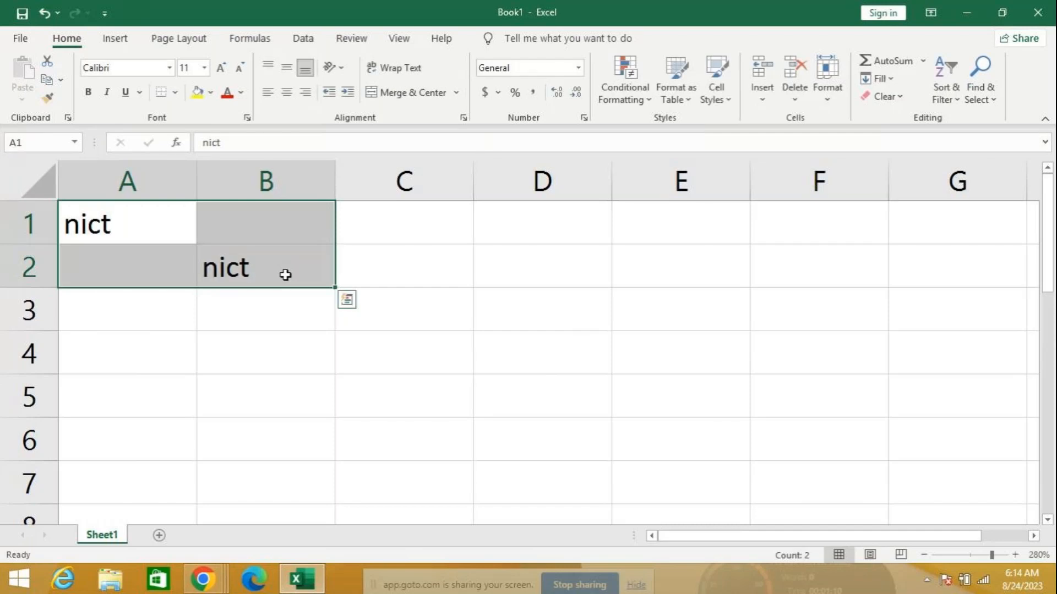
{"action": "key", "text": "Delete"}
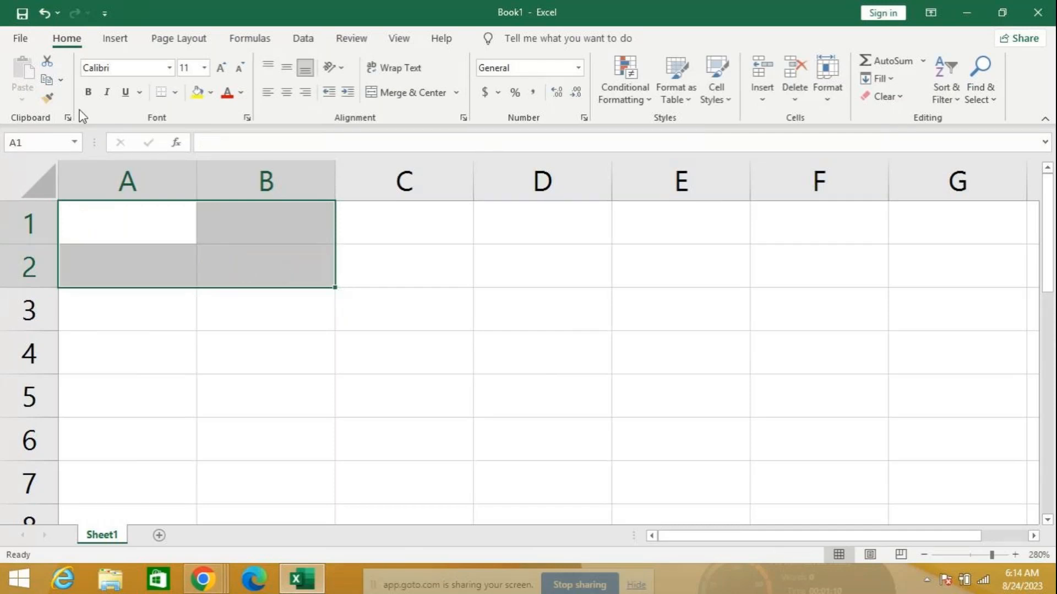
{"action": "left_click", "coordinate": [138, 221]}
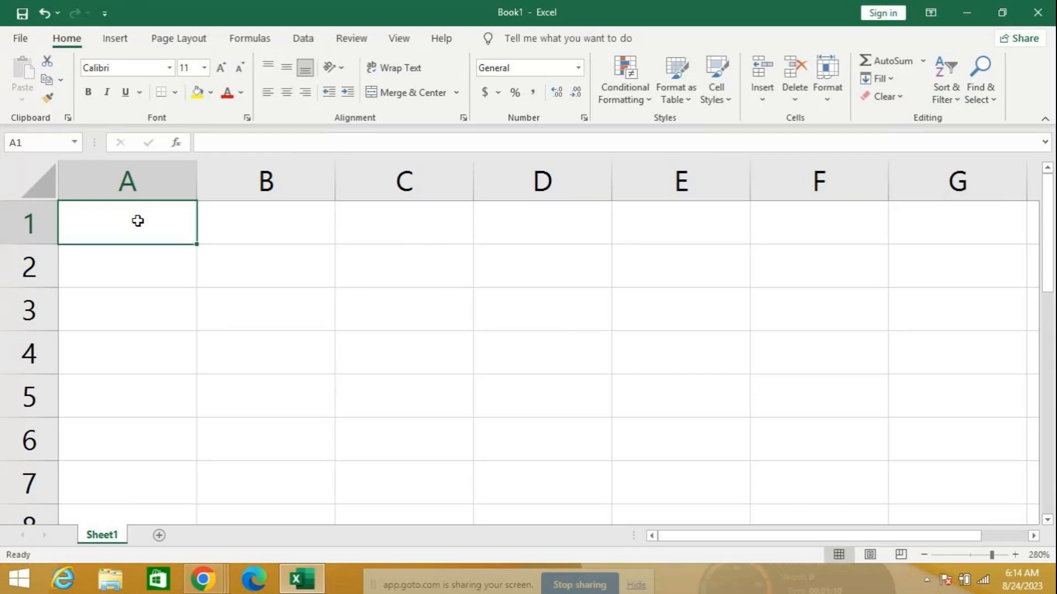
{"action": "key", "text": "ctrl+Down"}
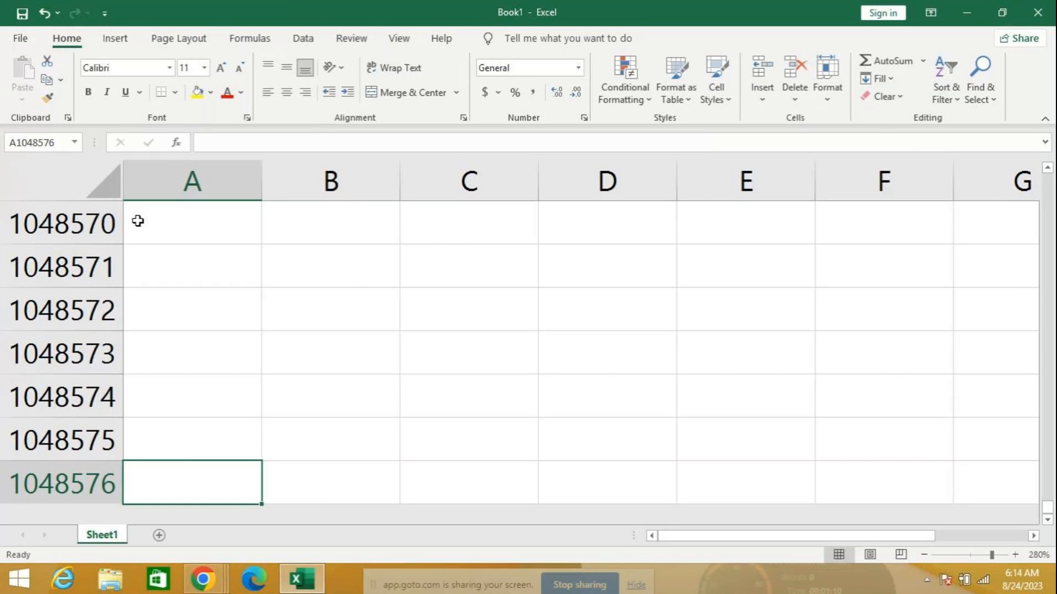
{"action": "key", "text": "ctrl+Up"}
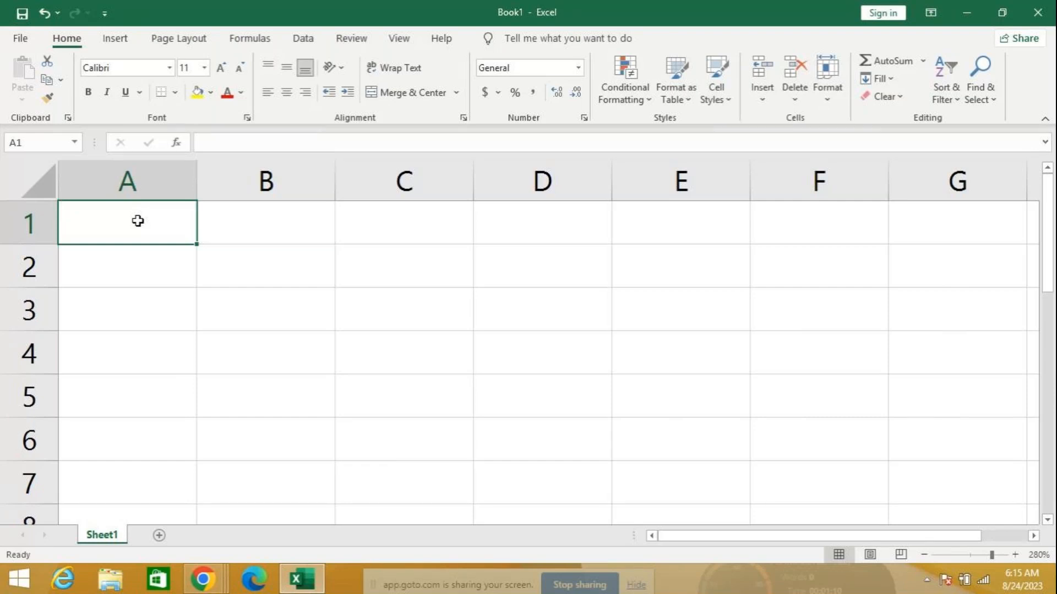
{"action": "key", "text": "ctrl+Right"}
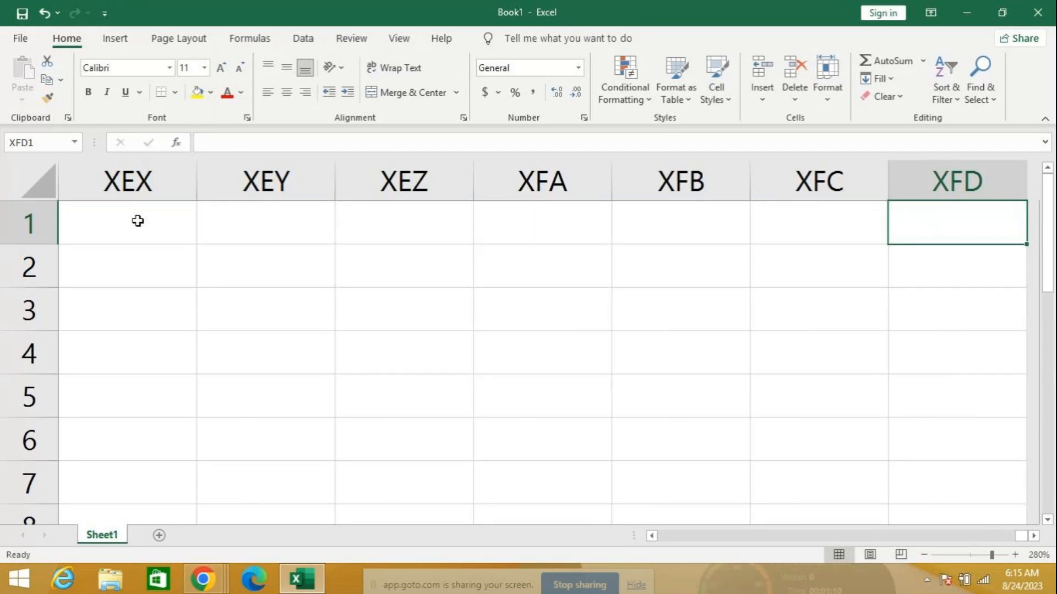
{"action": "key", "text": "ctrl+Left"}
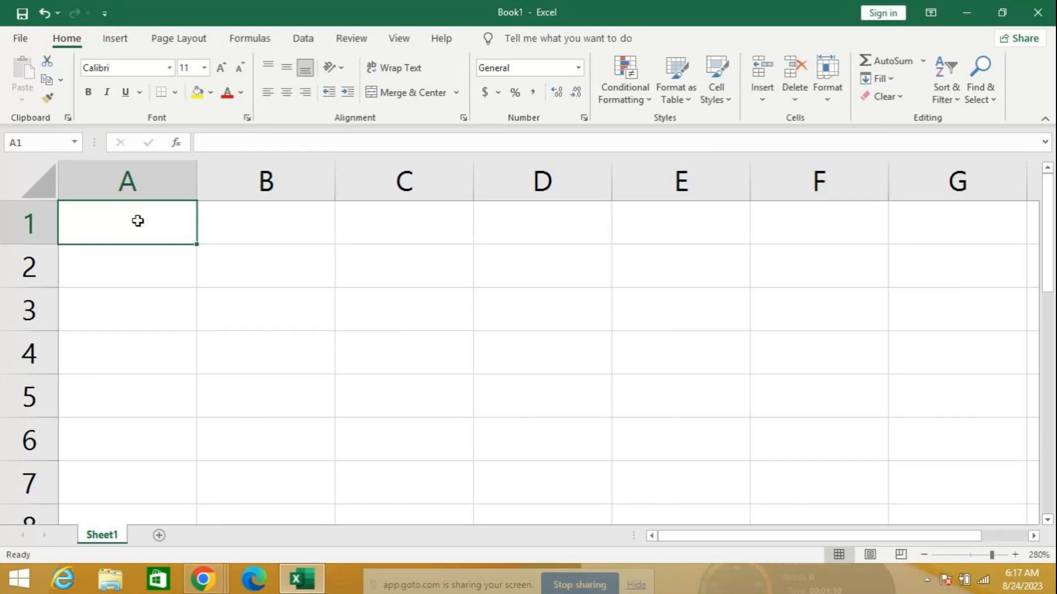
Enter =TODAY() in A1 to show 8/24/2023, then insert the current time in A2
{"action": "type", "text": "=toda"}
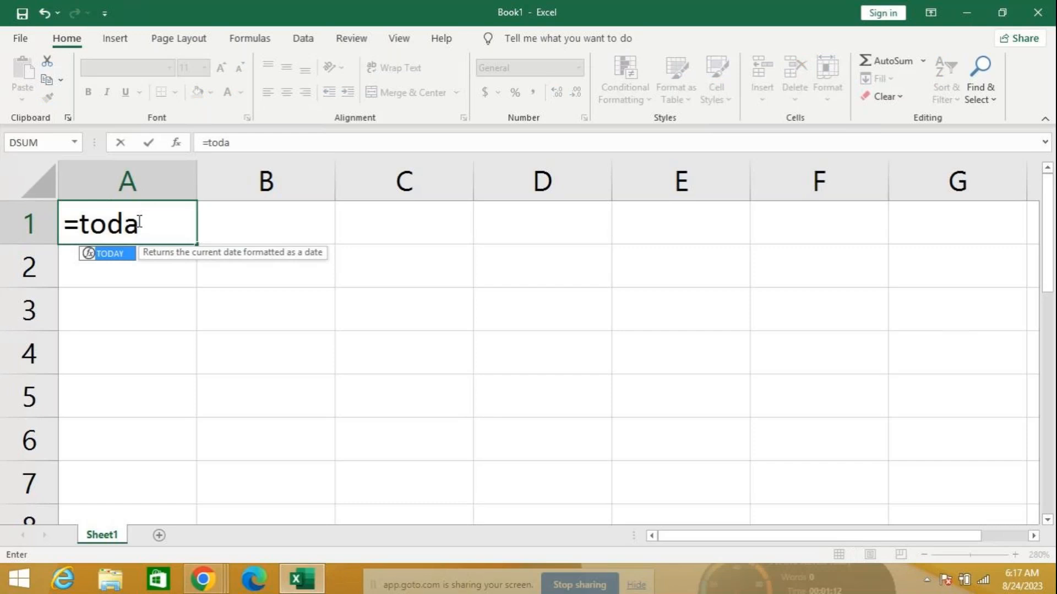
{"action": "type", "text": "y"}
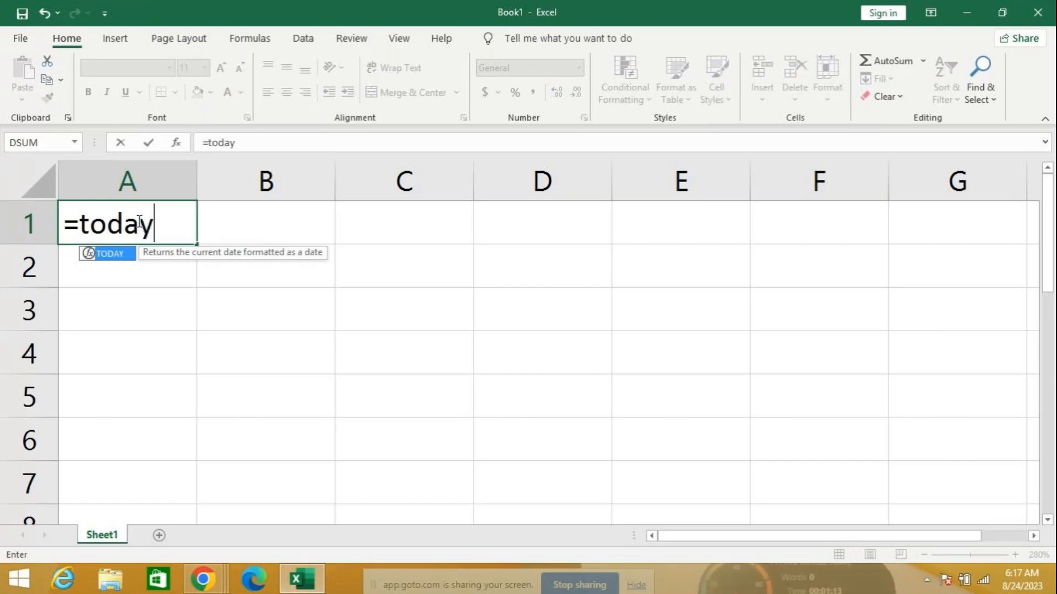
{"action": "type", "text": "()"}
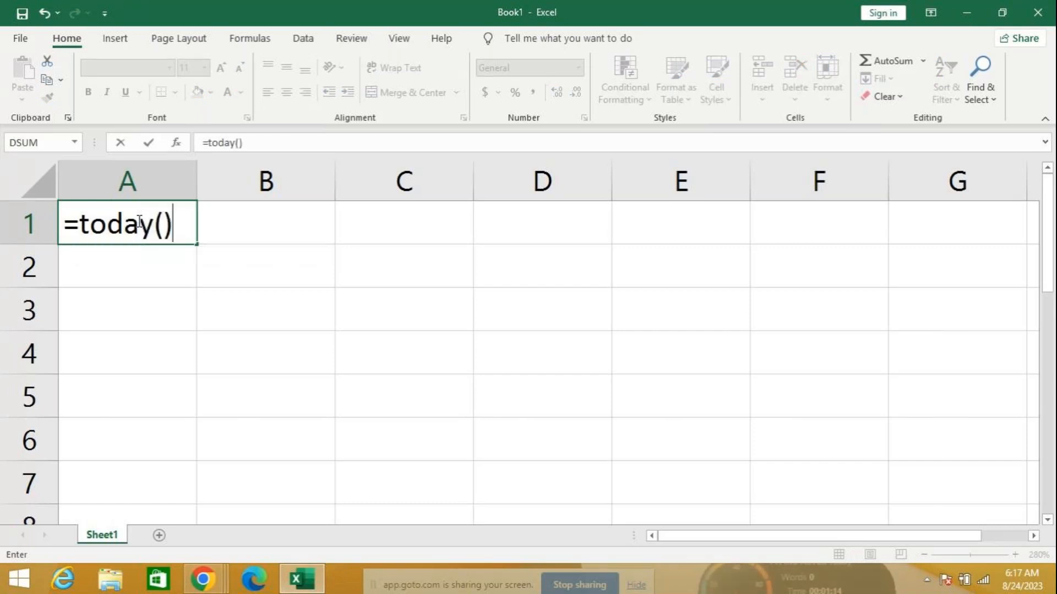
{"action": "key", "text": "Return"}
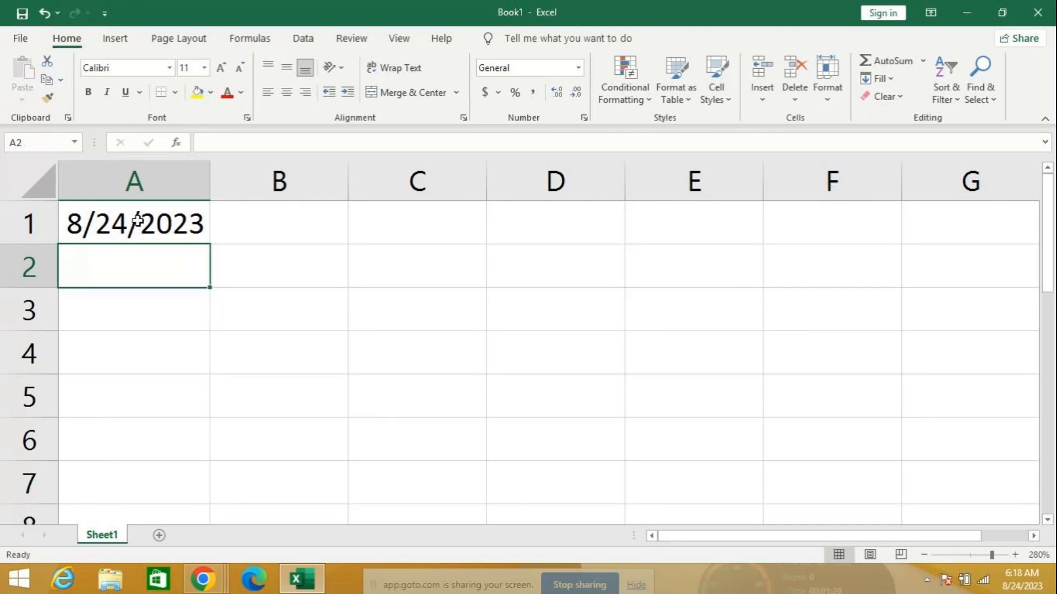
{"action": "key", "text": "ctrl+shift+semicolon"}
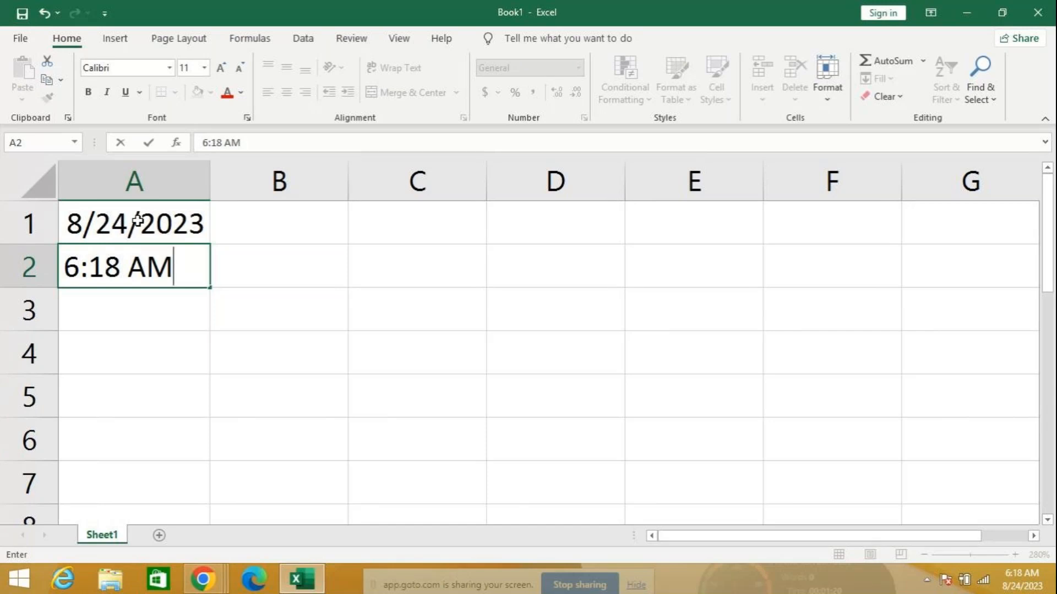
Confirm the 6:18 AM time in A2 and add the note 'ctrl+shift;' in B2
{"action": "key", "text": "Tab"}
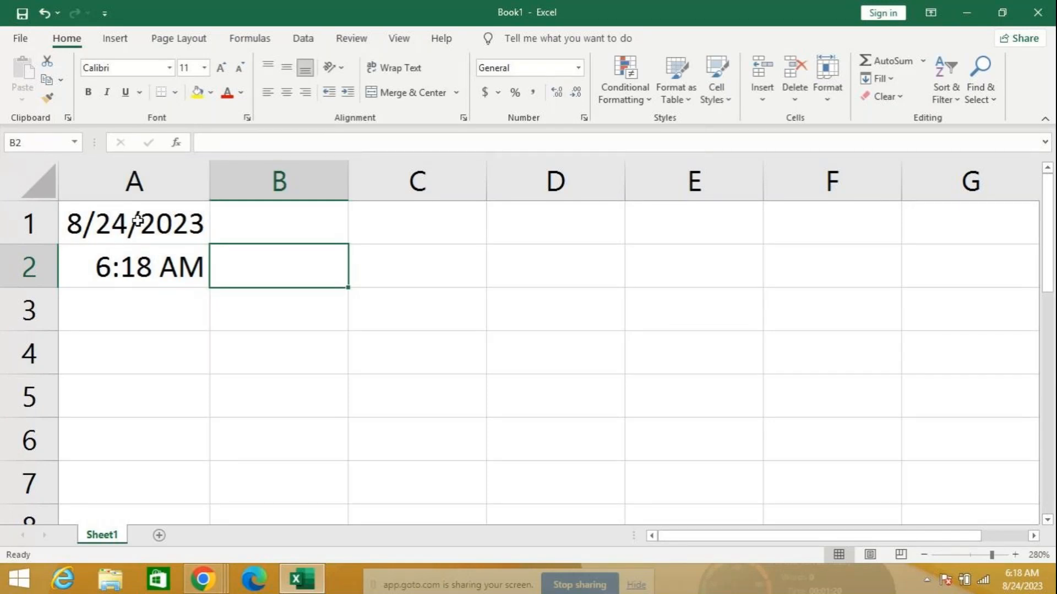
{"action": "type", "text": "ctr"}
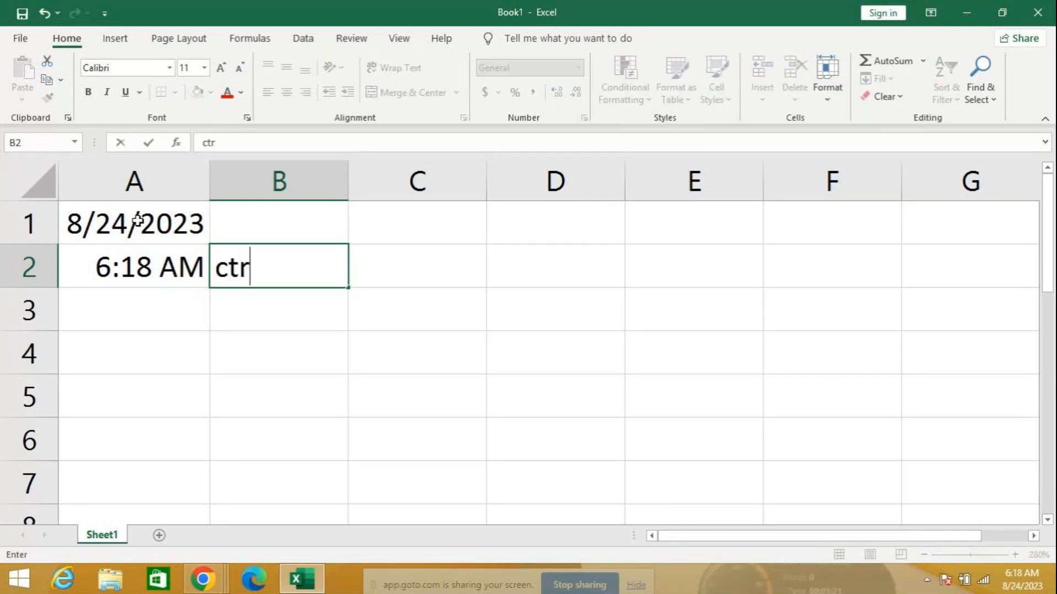
{"action": "type", "text": "l+"}
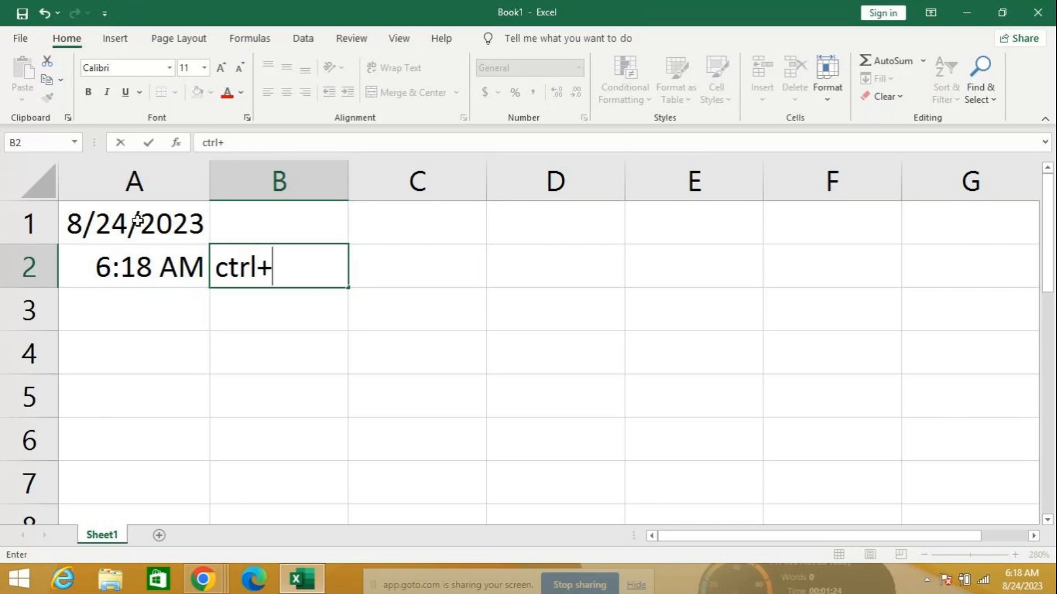
{"action": "type", "text": "shift"}
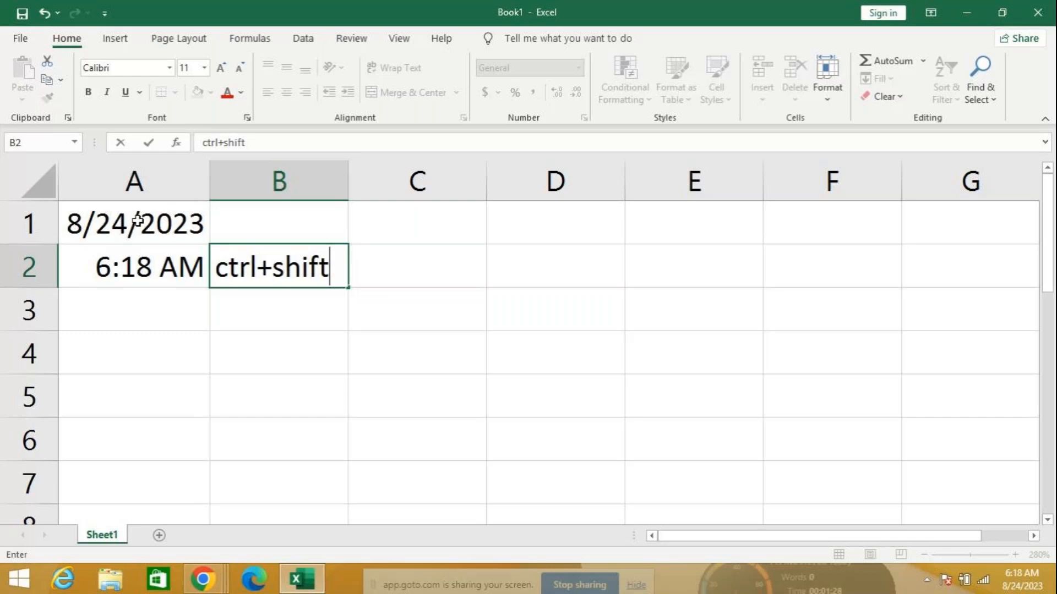
{"action": "type", "text": ";"}
{"action": "key", "text": "Return"}
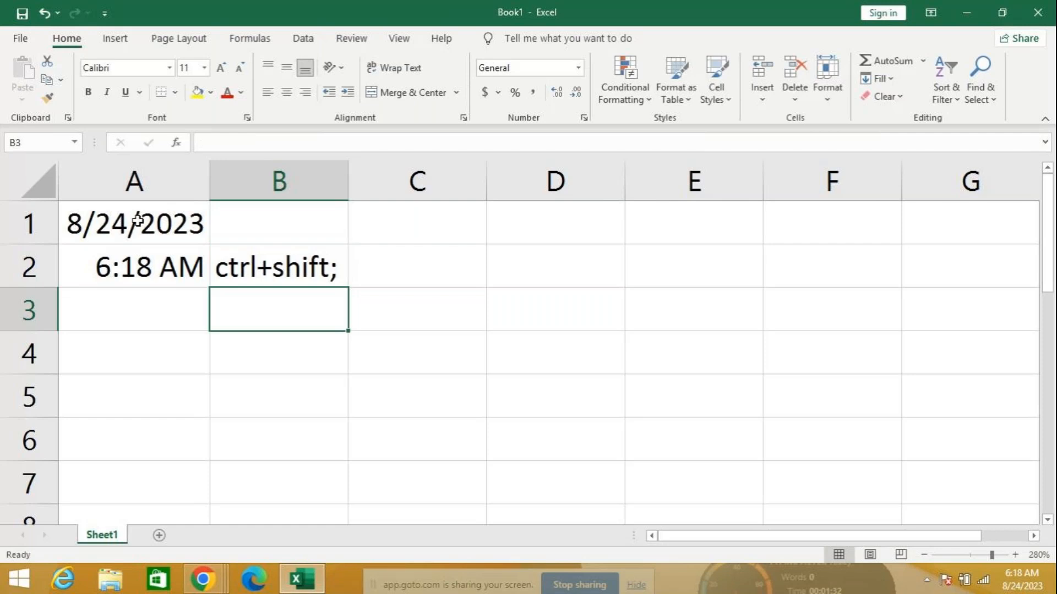
Delete the time and shortcut note from A2:B2
{"action": "left_click", "coordinate": [250, 266]}
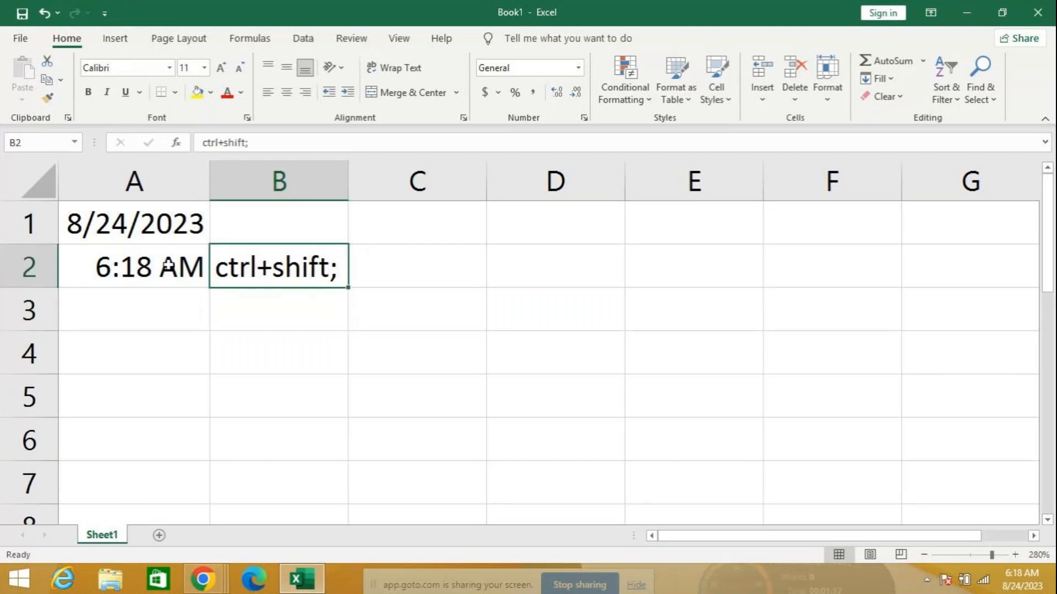
{"action": "left_click_drag", "start_coordinate": [168, 266], "coordinate": [265, 253]}
{"action": "key", "text": "Delete"}
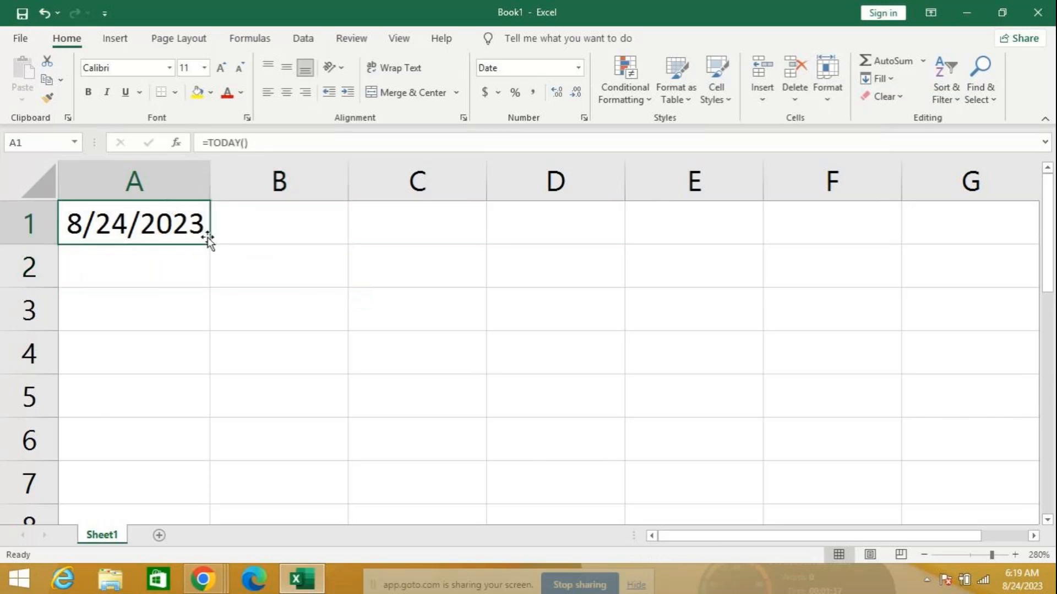
Fill today's date down to A6, then clear all of column A
{"action": "left_click_drag", "start_coordinate": [208, 241], "coordinate": [228, 472]}
{"action": "left_click", "coordinate": [133, 236]}
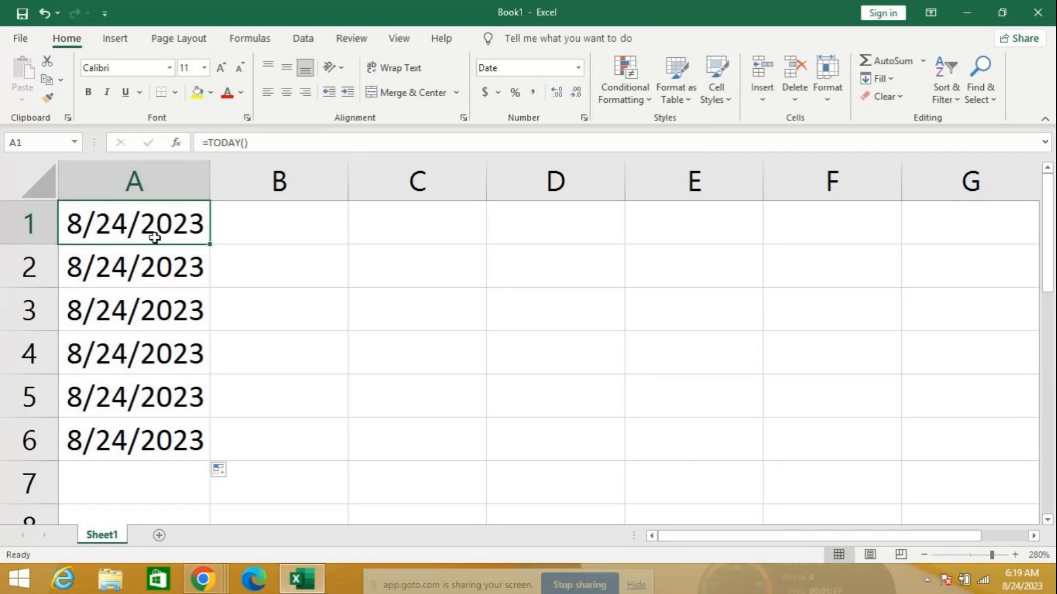
{"action": "key", "text": "ctrl+space"}
{"action": "key", "text": "Delete"}
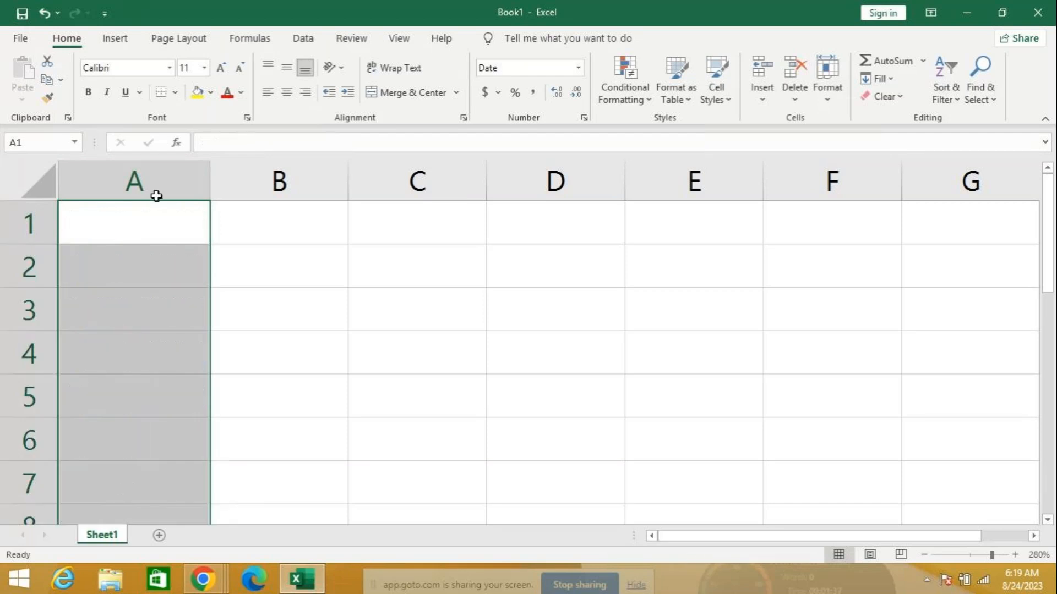
{"action": "left_click", "coordinate": [154, 215]}
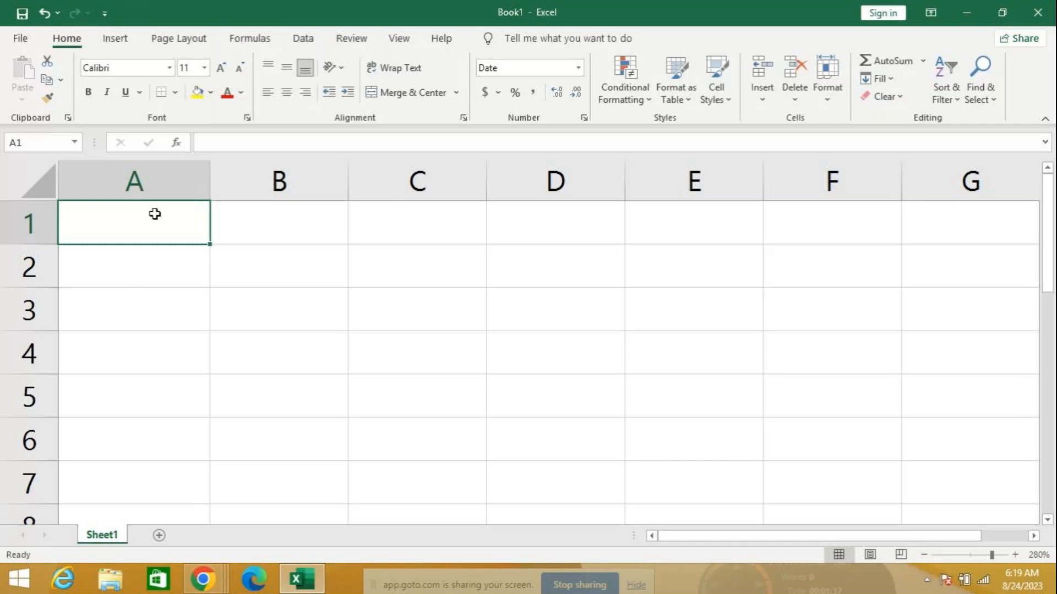
Enter 8/1/2023 in A1 and fill the series down to 8/6/2023 in A6
{"action": "type", "text": "8"}
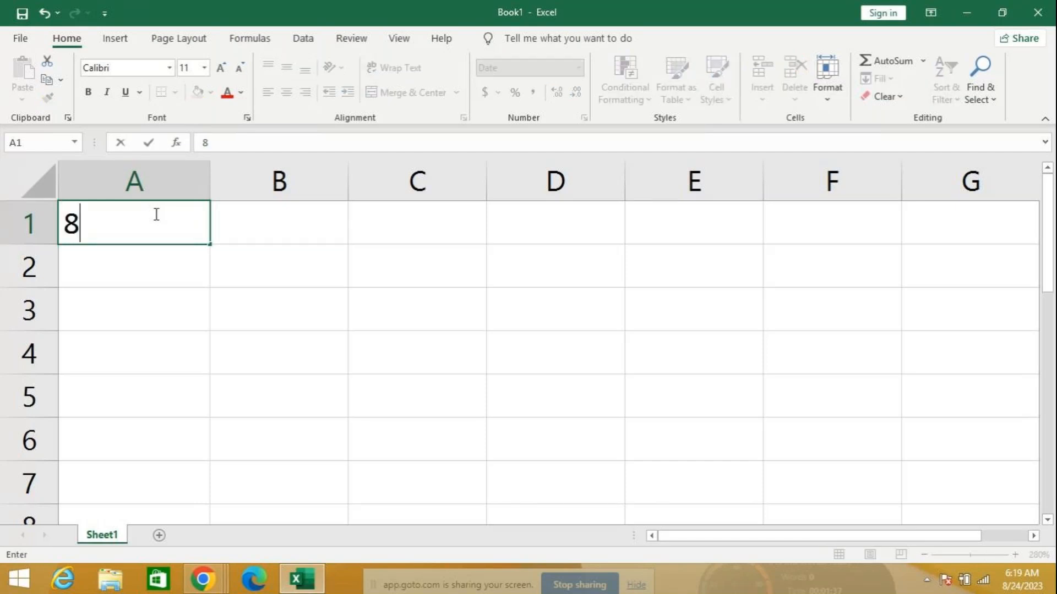
{"action": "type", "text": "/1/20"}
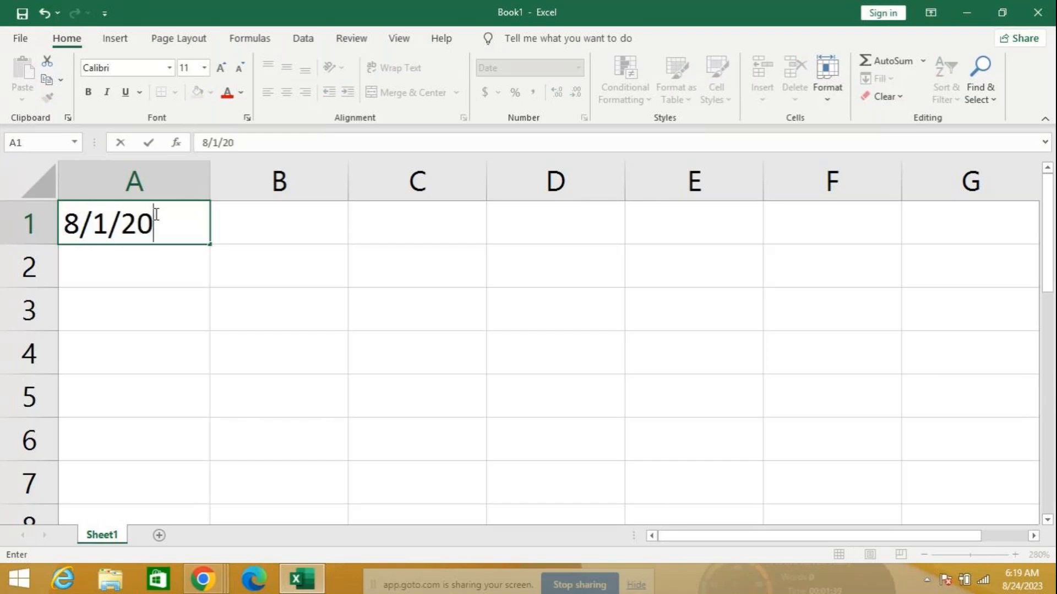
{"action": "type", "text": "23"}
{"action": "key", "text": "ctrl+Return"}
{"action": "left_click_drag", "start_coordinate": [209, 244], "coordinate": [223, 449]}
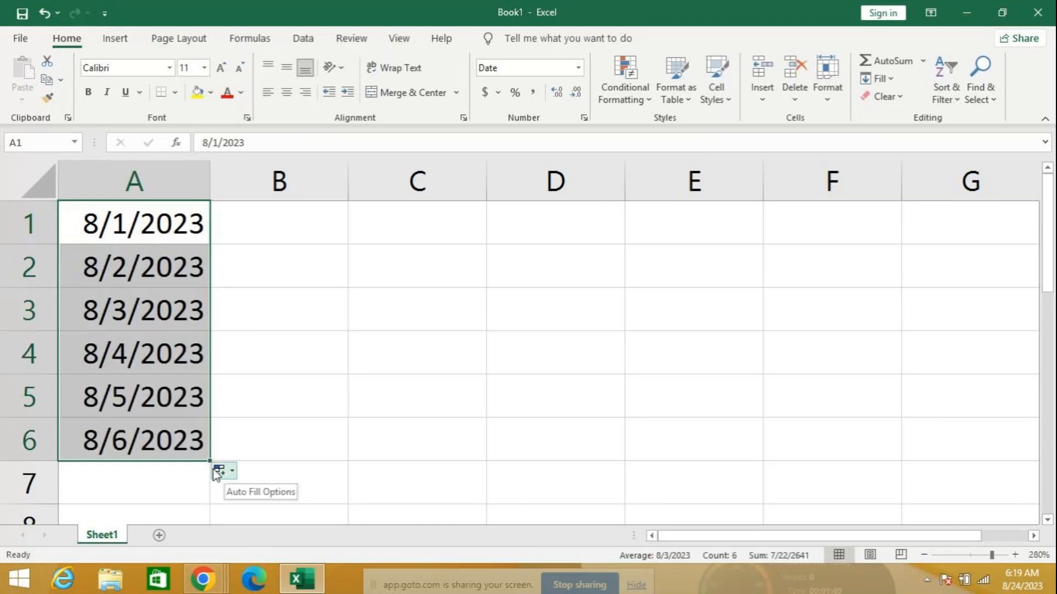
{"action": "left_click", "coordinate": [101, 233]}
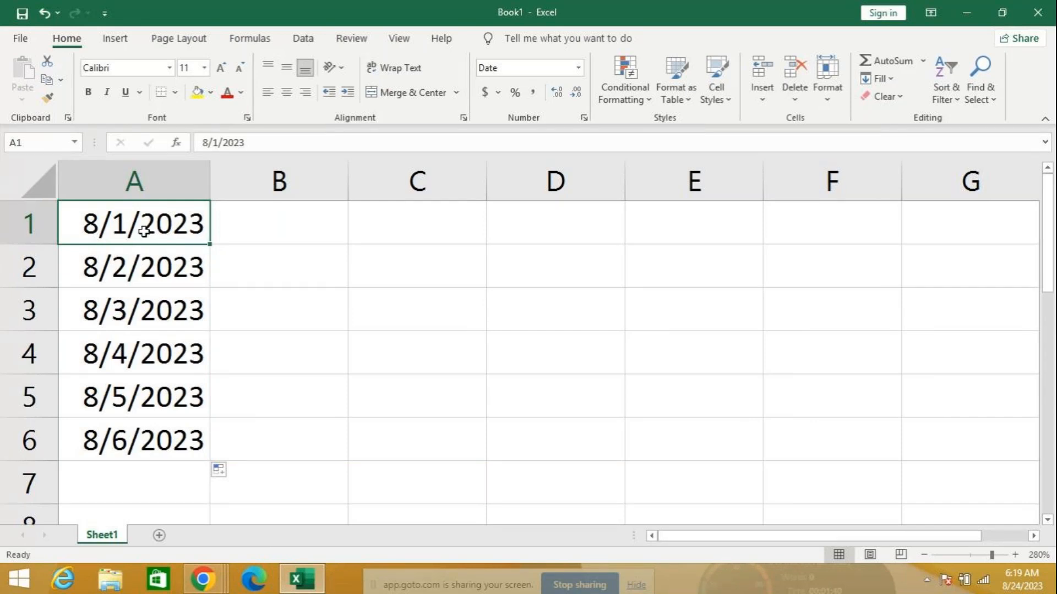
Fill the A1:A6 date series across to column D, then select B1:B6
{"action": "left_click_drag", "start_coordinate": [145, 226], "coordinate": [596, 453]}
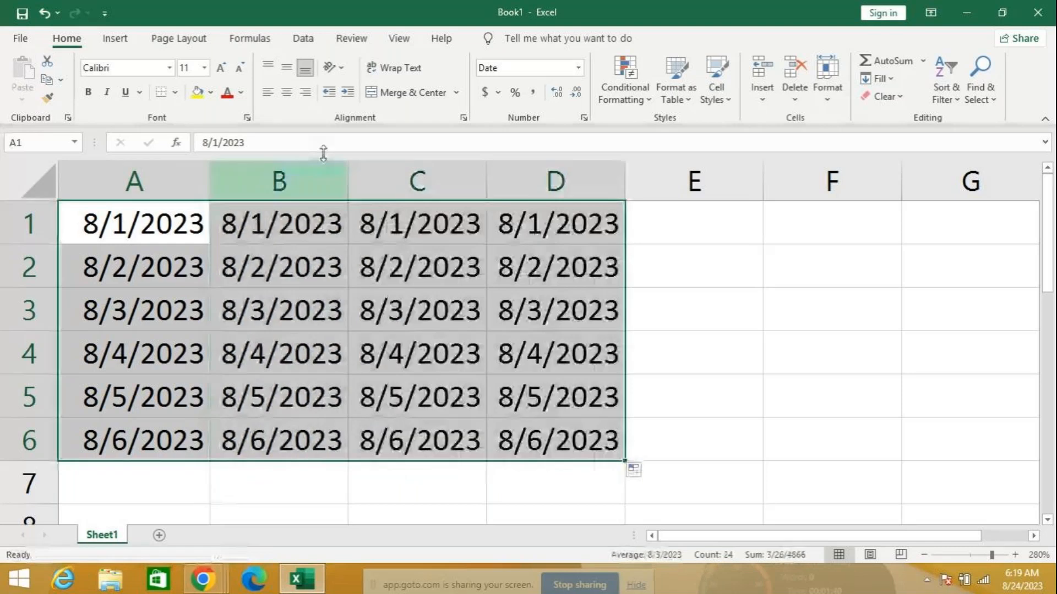
{"action": "left_click_drag", "start_coordinate": [279, 223], "coordinate": [308, 440]}
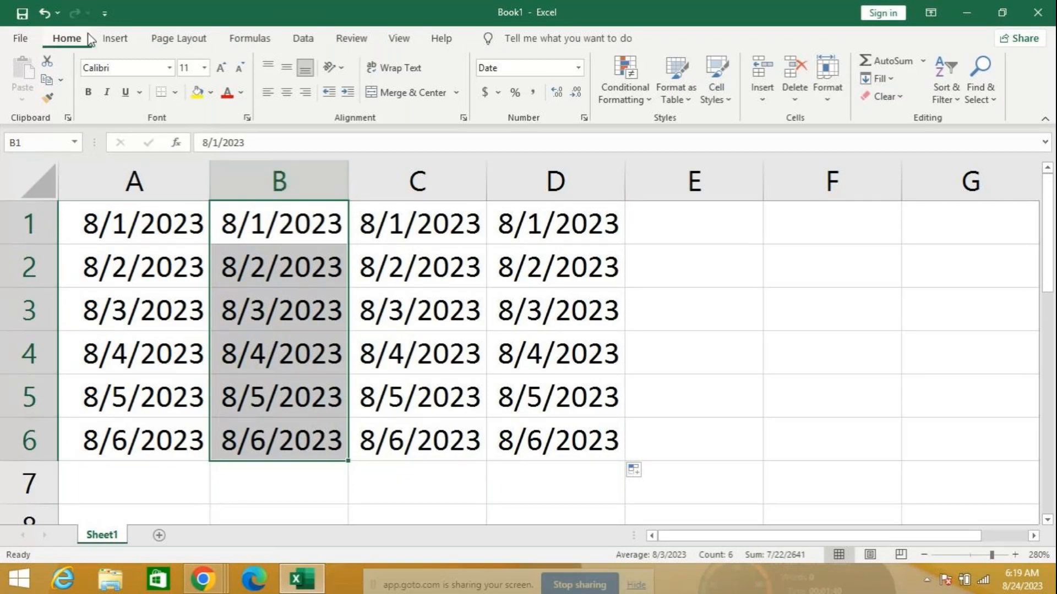
Format B1:B6 with the 'March 14, 2012' date type, showing August 1, 2023 onward
{"action": "left_click", "coordinate": [578, 69]}
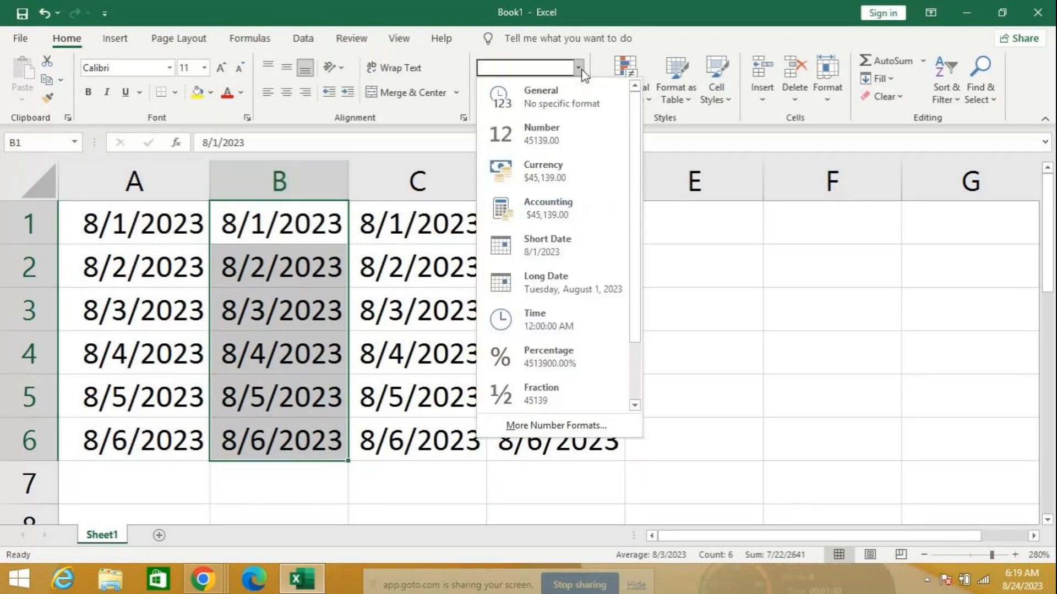
{"action": "left_click", "coordinate": [553, 432]}
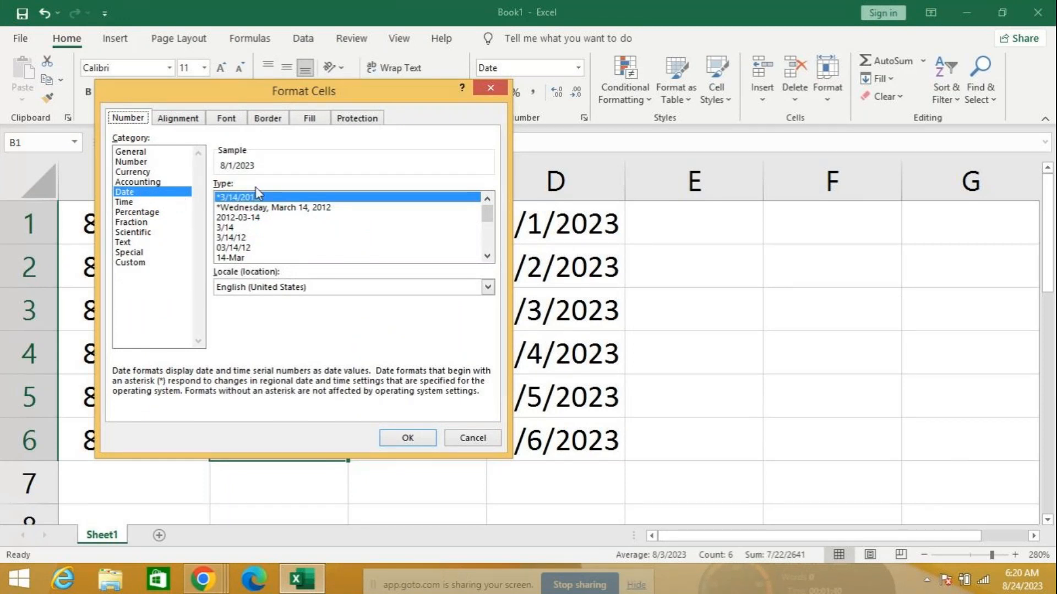
{"action": "left_click", "coordinate": [487, 256]}
{"action": "left_click", "coordinate": [487, 256]}
{"action": "left_click", "coordinate": [487, 256]}
{"action": "left_click", "coordinate": [487, 256]}
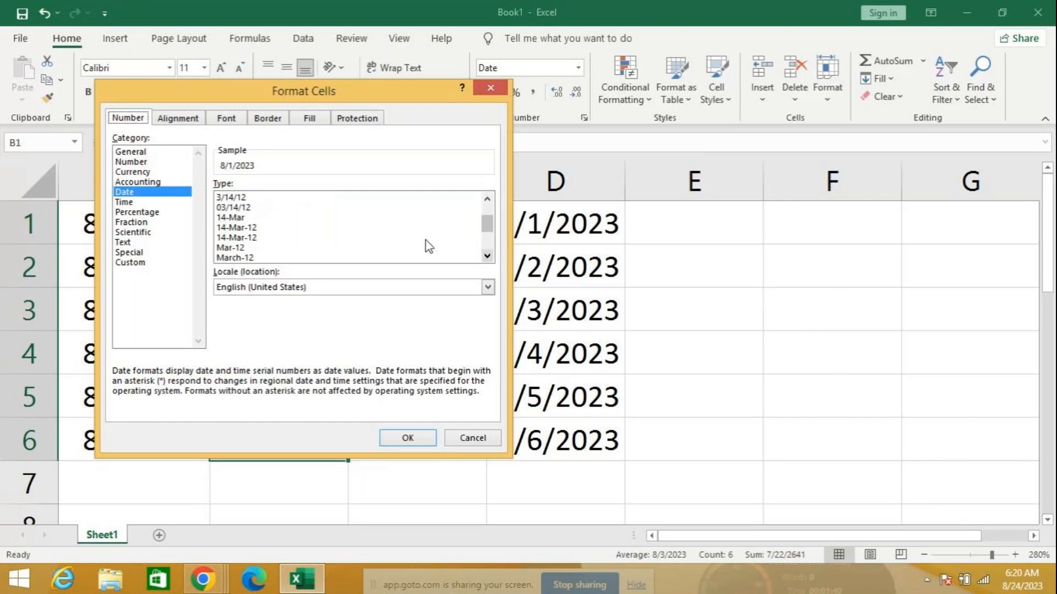
{"action": "scroll", "coordinate": [300, 245], "scroll_direction": "down", "scroll_amount": 3}
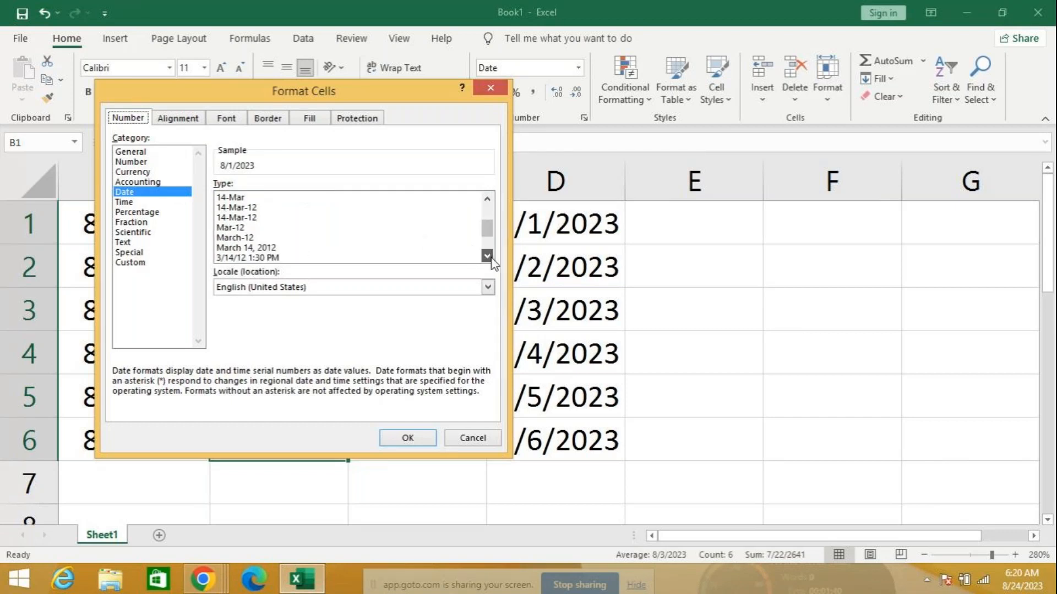
{"action": "left_click", "coordinate": [281, 240]}
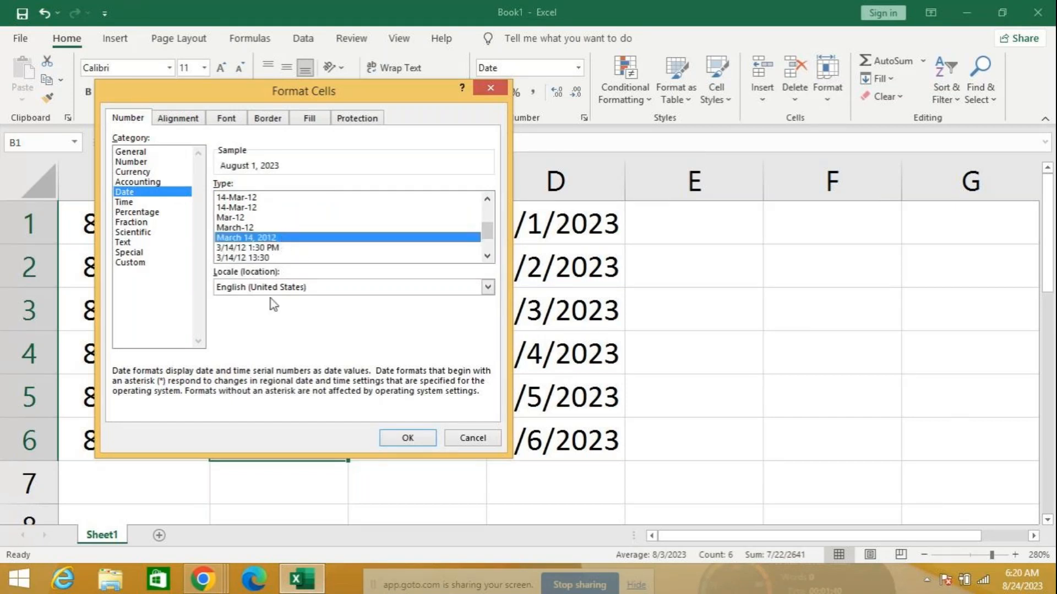
{"action": "left_click", "coordinate": [418, 439]}
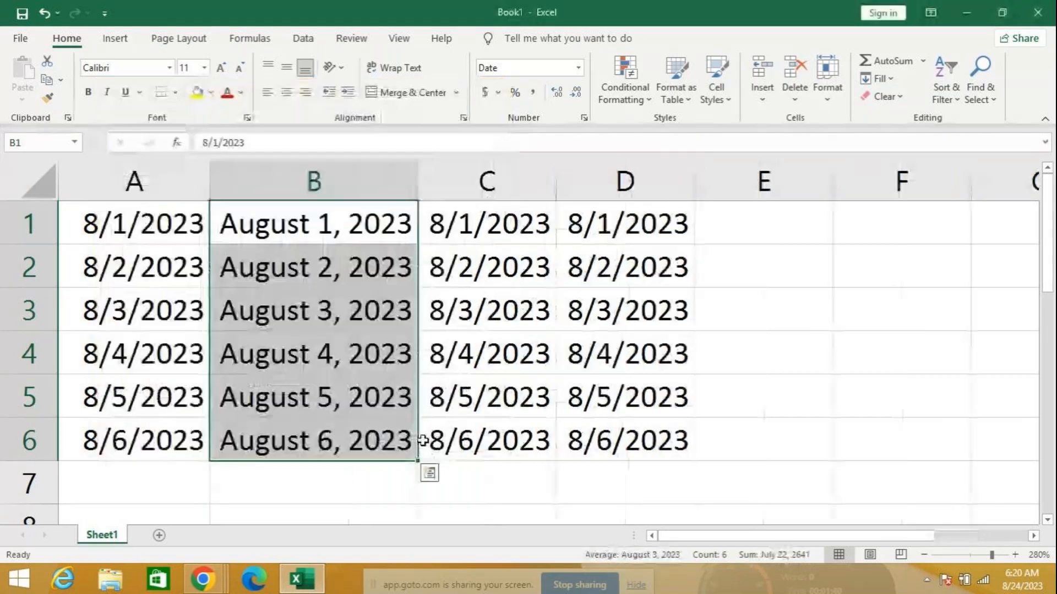
Format the column C dates as day-month, showing 1-Aug through 6-Aug
{"action": "left_click_drag", "start_coordinate": [474, 229], "coordinate": [506, 426]}
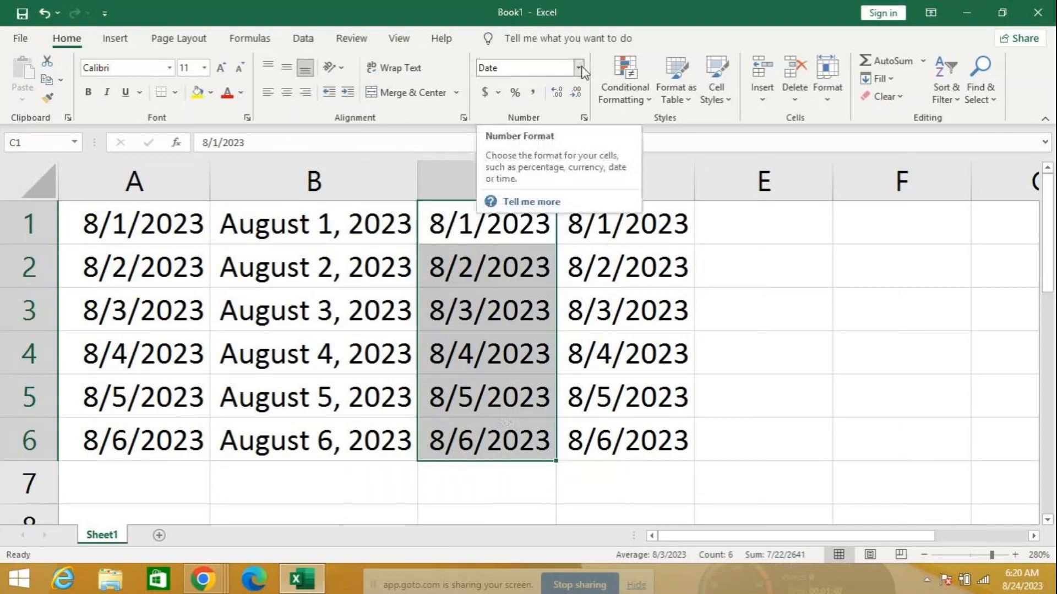
{"action": "left_click", "coordinate": [580, 68]}
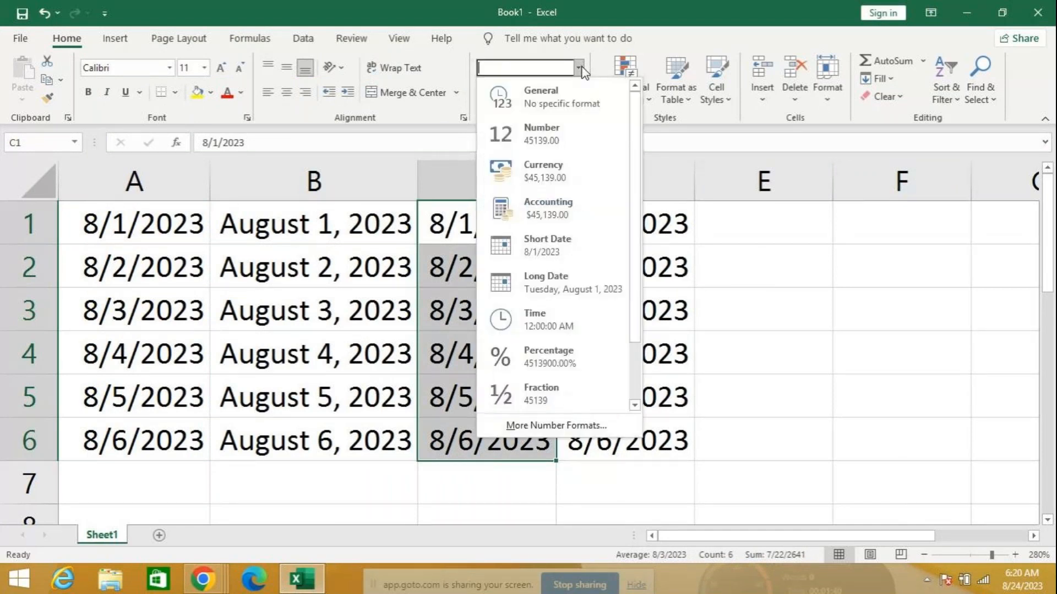
{"action": "left_click", "coordinate": [516, 419]}
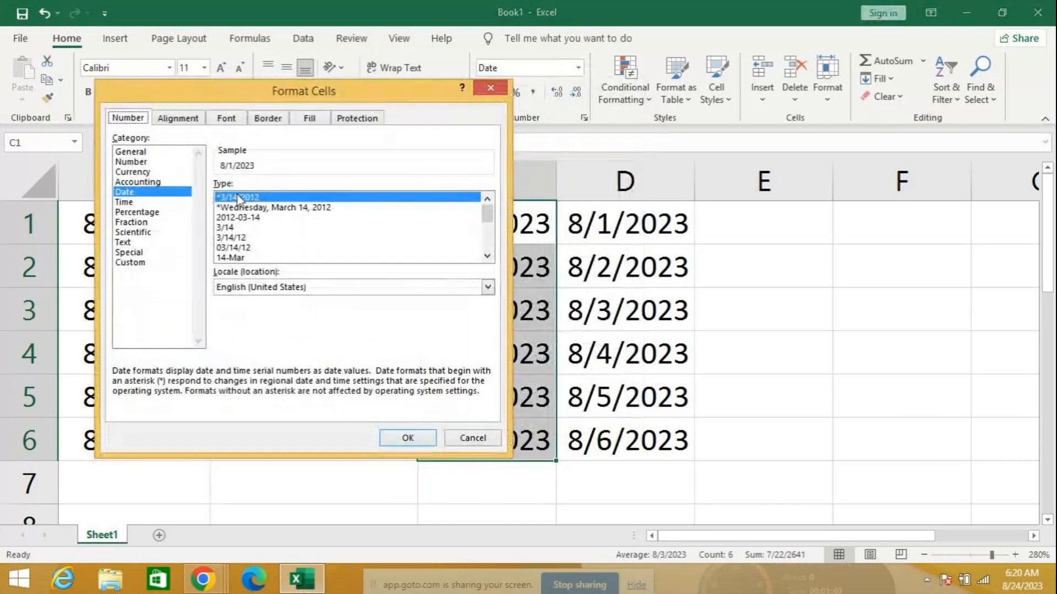
{"action": "left_click", "coordinate": [241, 258]}
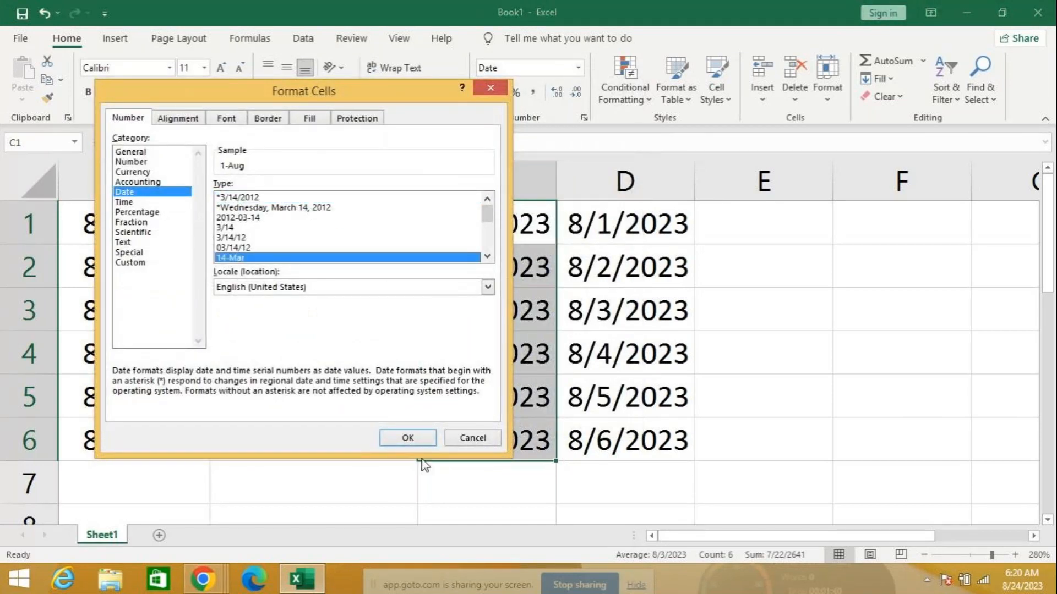
{"action": "left_click", "coordinate": [407, 438]}
{"action": "left_click_drag", "start_coordinate": [625, 223], "coordinate": [654, 458]}
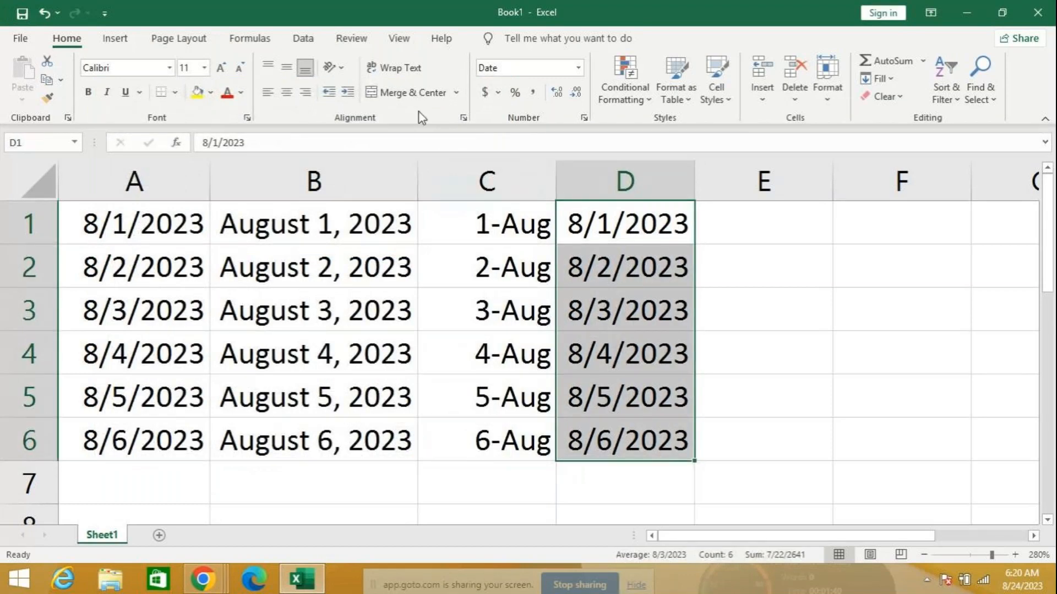
Apply the 14-Mar-12 date type to D1:D6, showing 01-Aug-23 through 06-Aug-23
{"action": "left_click", "coordinate": [576, 71]}
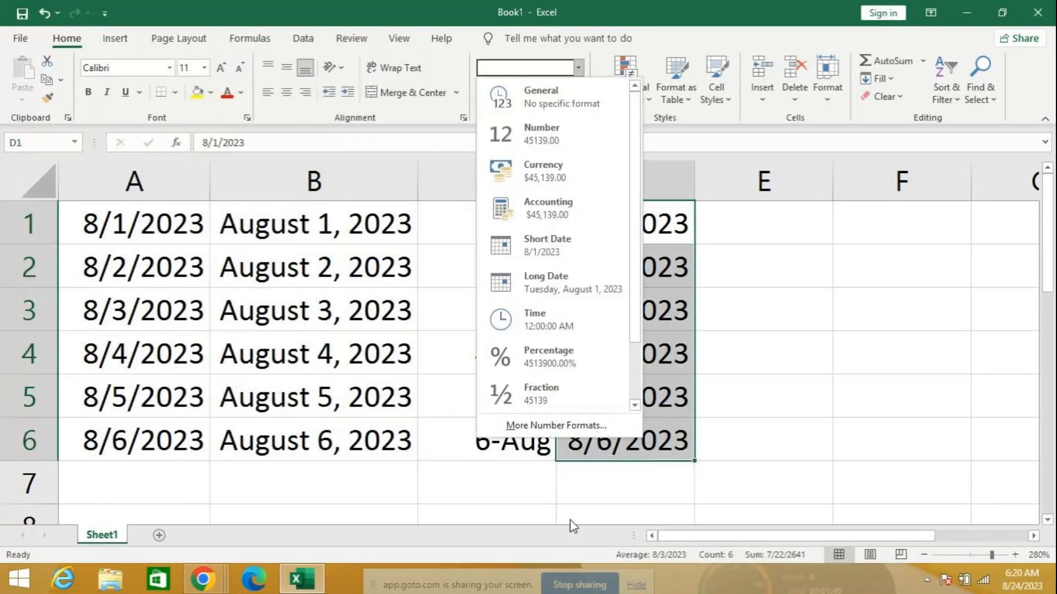
{"action": "left_click", "coordinate": [548, 426]}
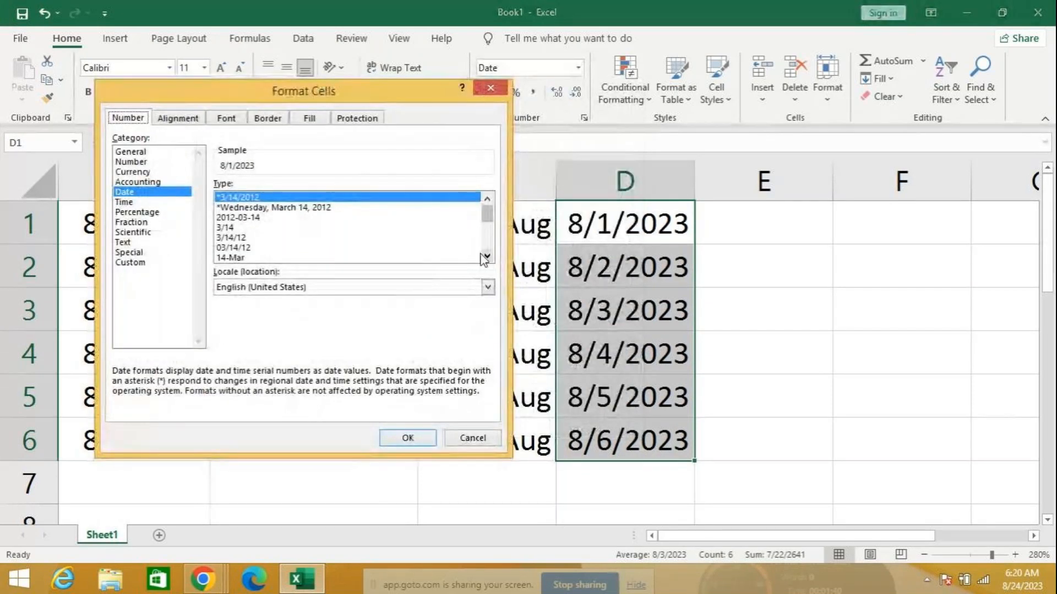
{"action": "left_click", "coordinate": [487, 256]}
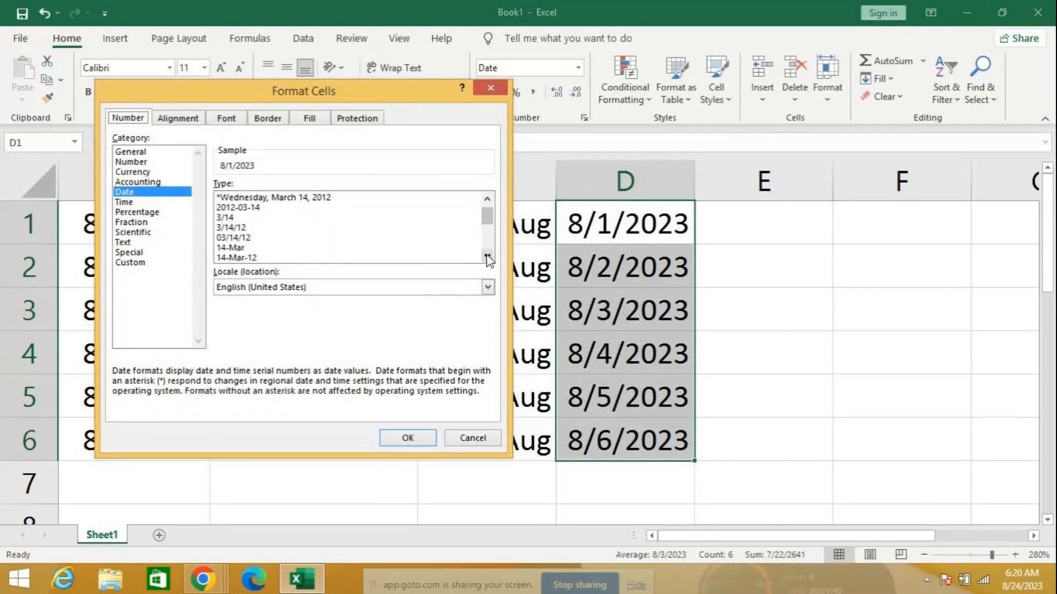
{"action": "left_click", "coordinate": [487, 256]}
{"action": "left_click", "coordinate": [488, 256]}
{"action": "left_click", "coordinate": [391, 248]}
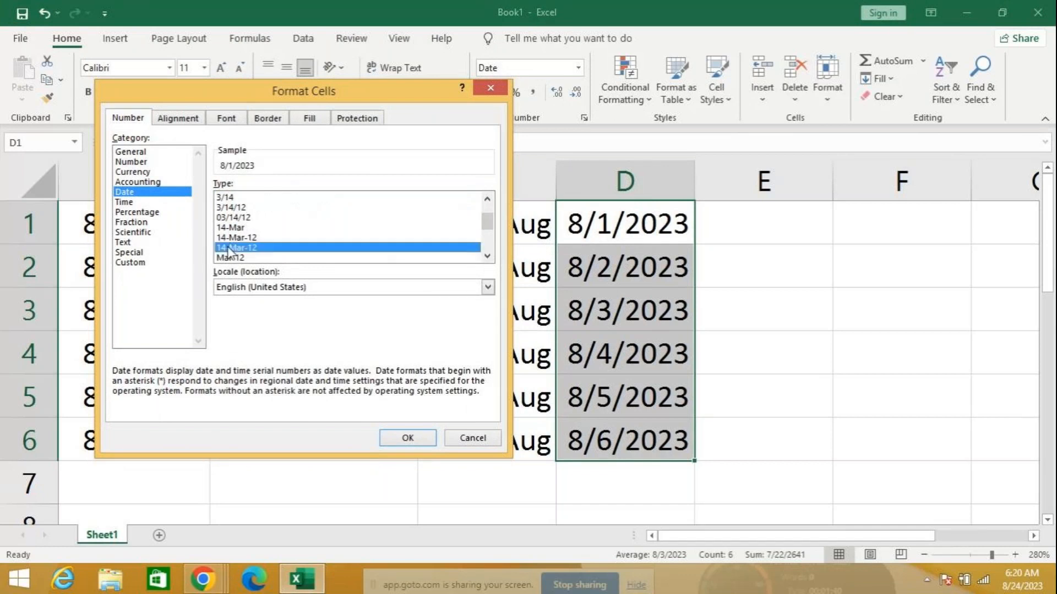
{"action": "left_click", "coordinate": [408, 438]}
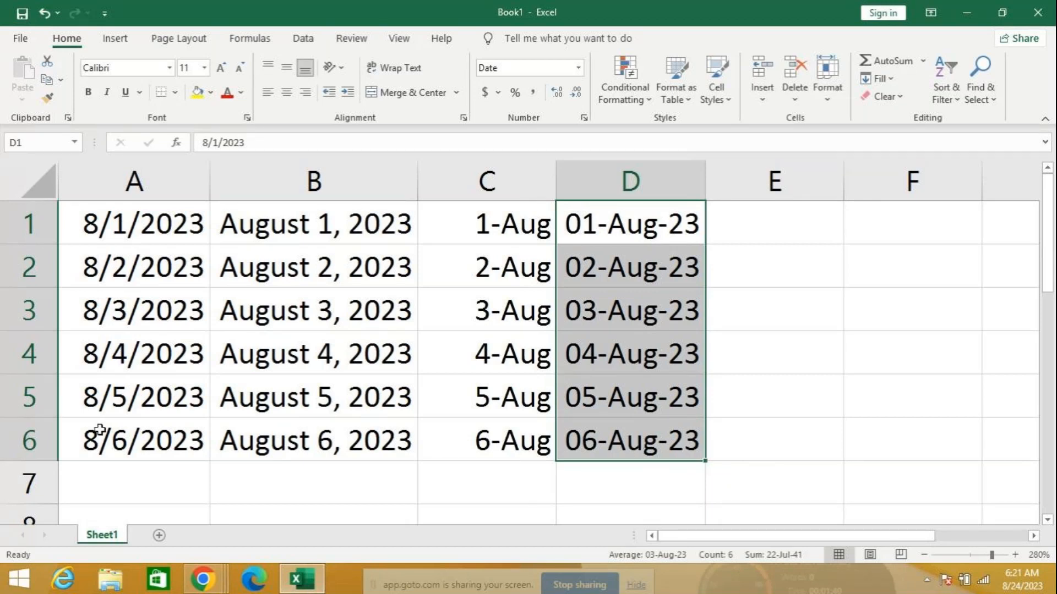
Enter the word 'nict' in cell A7
{"action": "left_click", "coordinate": [133, 480]}
{"action": "type", "text": "nict"}
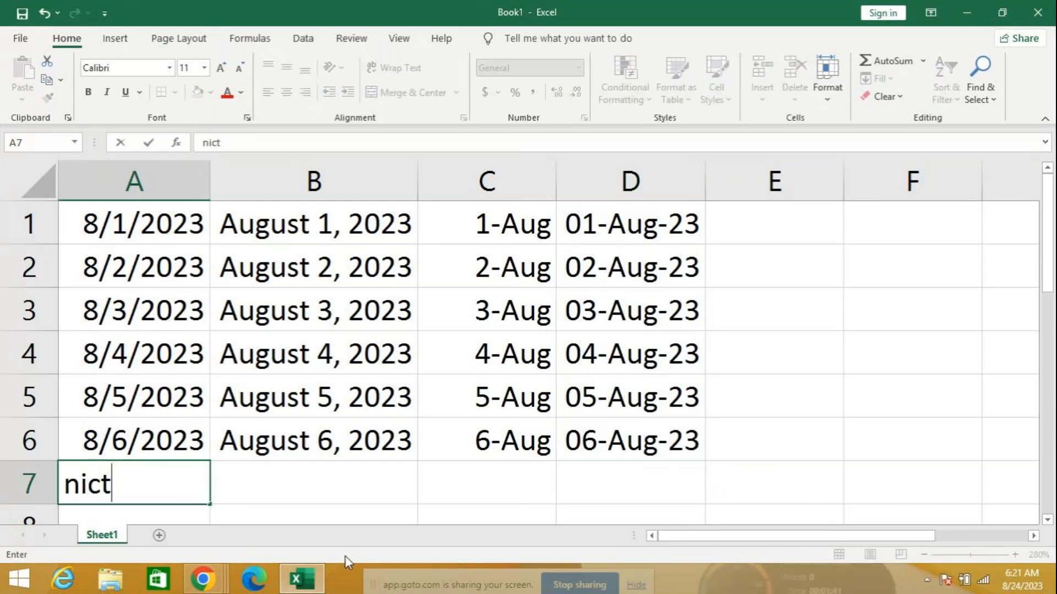
{"action": "key", "text": "Return"}
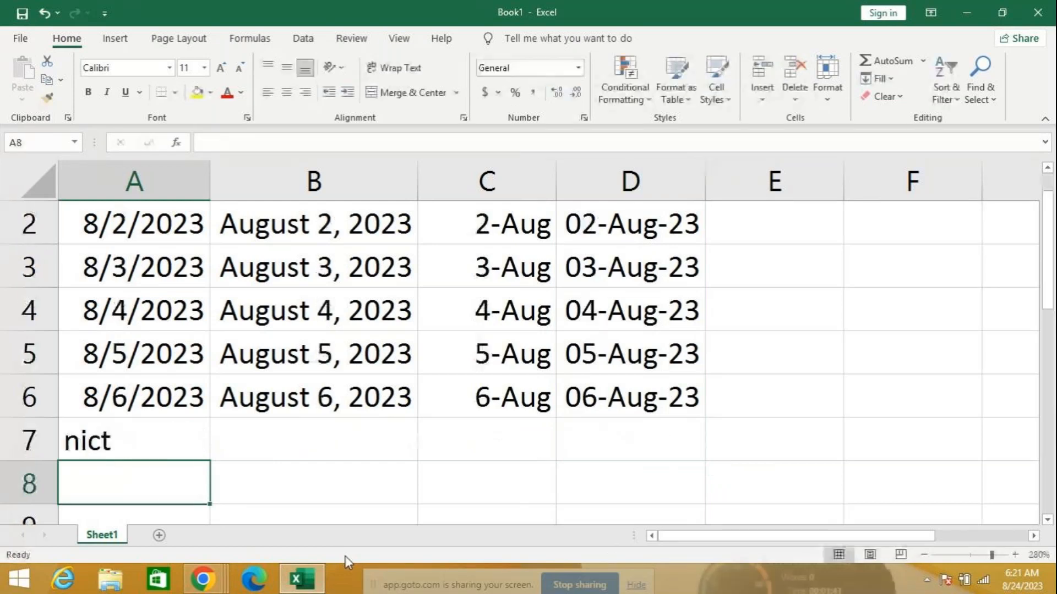
Back on A7, open the Insert Hyperlink and Find and Replace dialogs, closing each unchanged
{"action": "key", "text": "Up"}
{"action": "key", "text": "ctrl+k"}
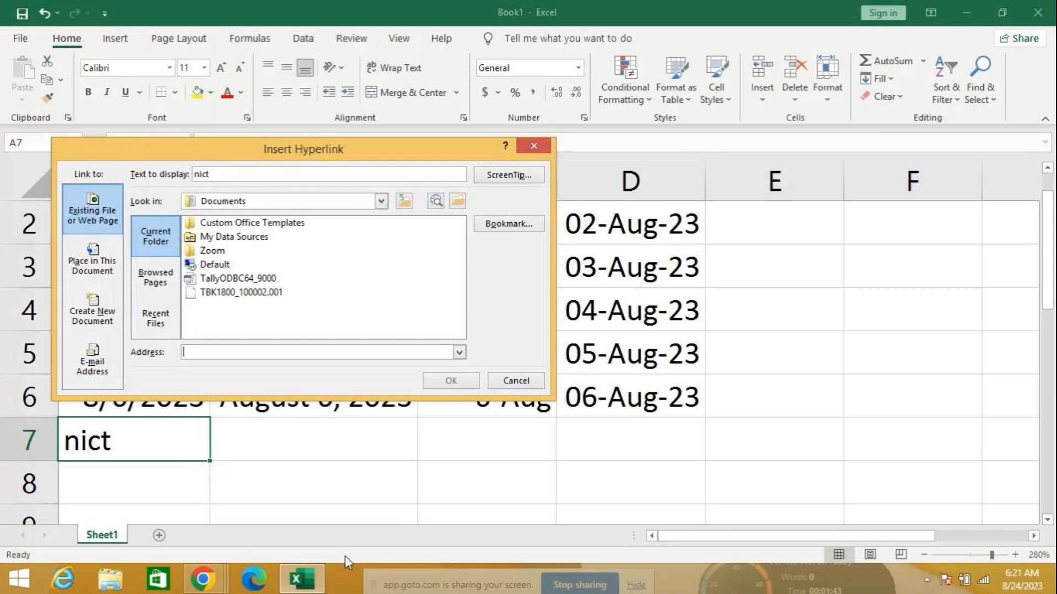
{"action": "left_click", "coordinate": [504, 380]}
{"action": "key", "text": "ctrl+h"}
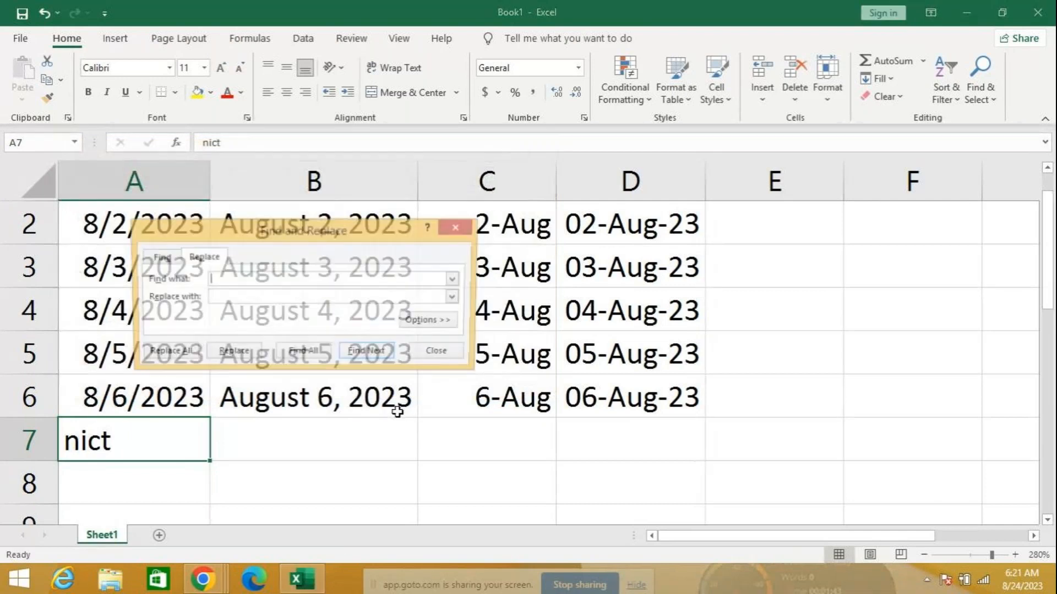
{"action": "left_click", "coordinate": [442, 352]}
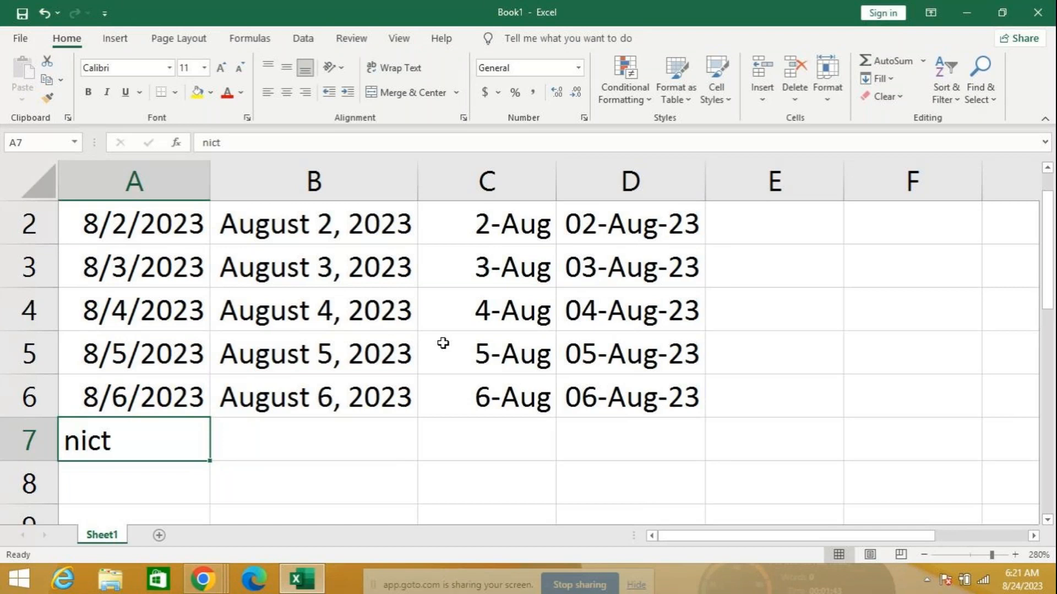
Use Find and Replace to change 'nict' to 'hello' in A7, then close the dialog
{"action": "key", "text": "ctrl+h"}
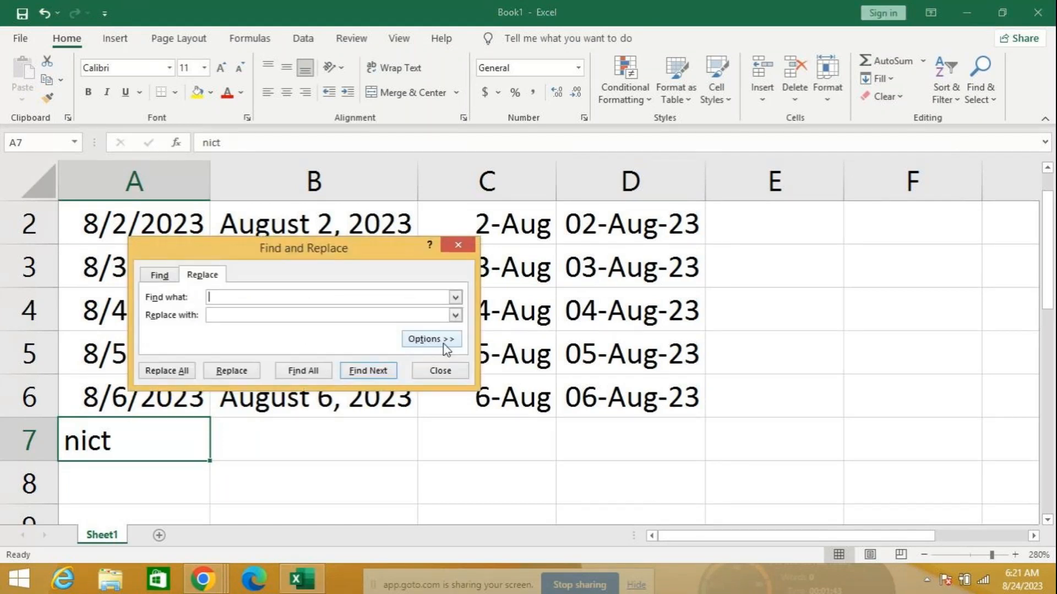
{"action": "type", "text": "nict"}
{"action": "left_click", "coordinate": [246, 312]}
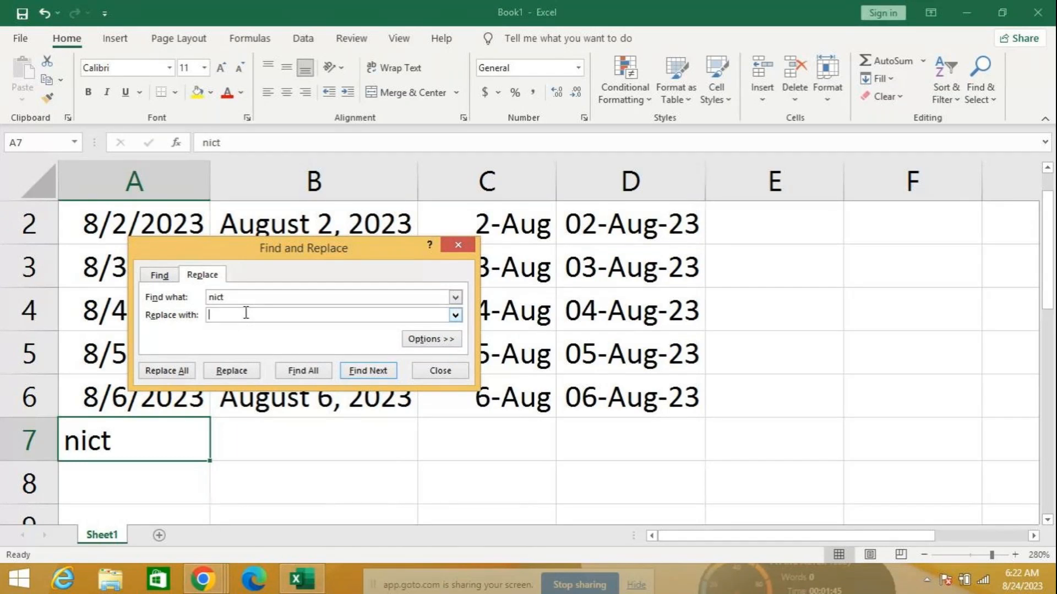
{"action": "type", "text": "h"}
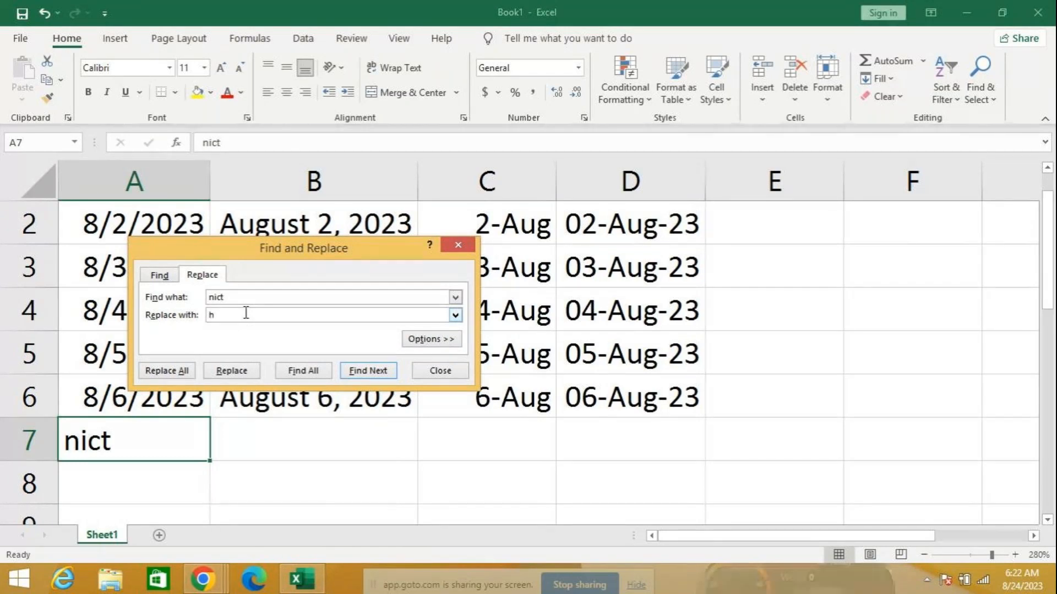
{"action": "type", "text": "ello"}
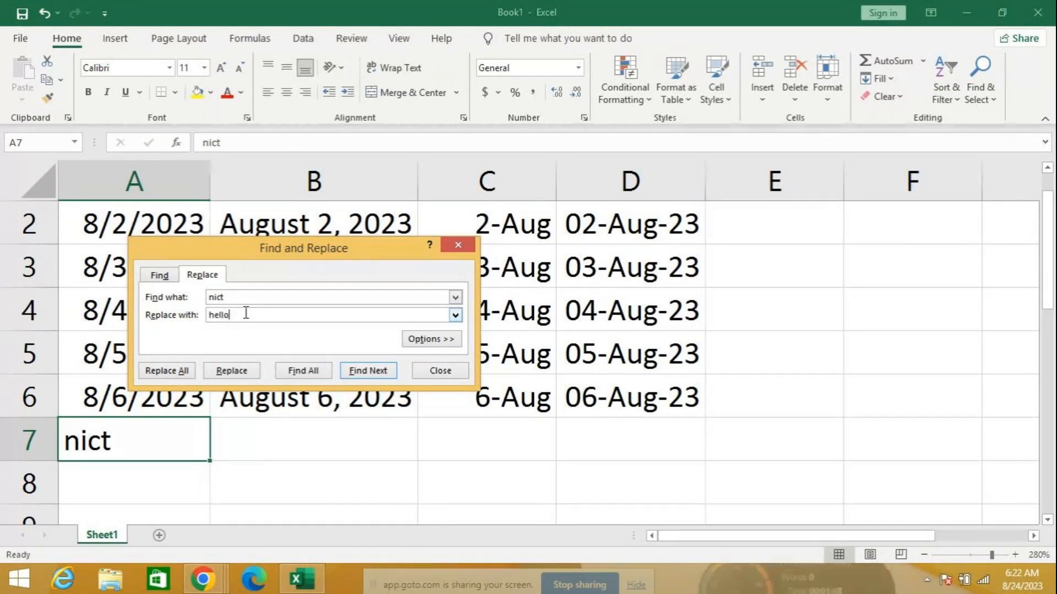
{"action": "left_click", "coordinate": [247, 372]}
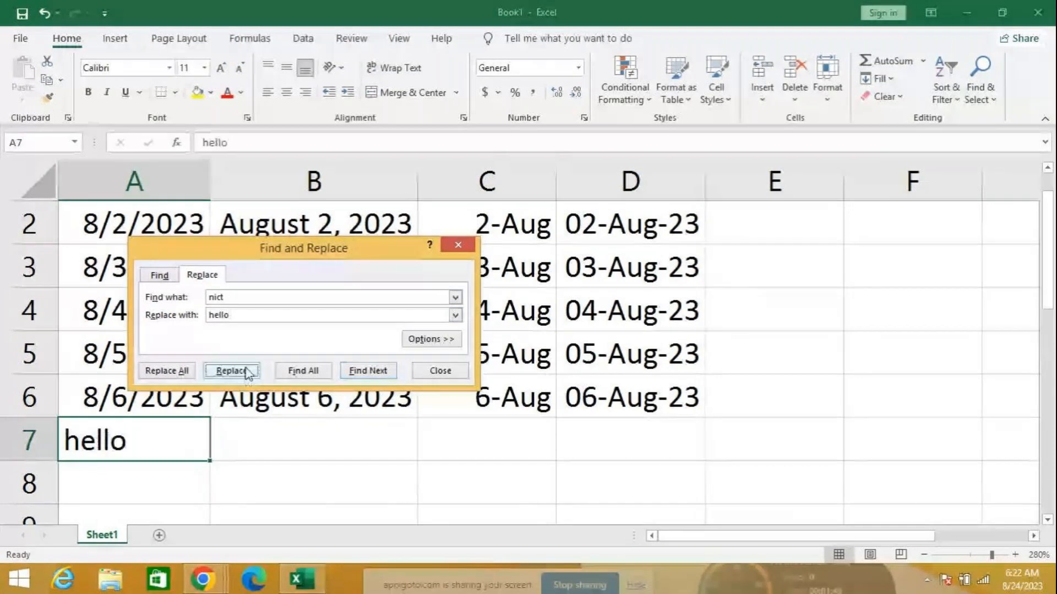
{"action": "left_click", "coordinate": [458, 245]}
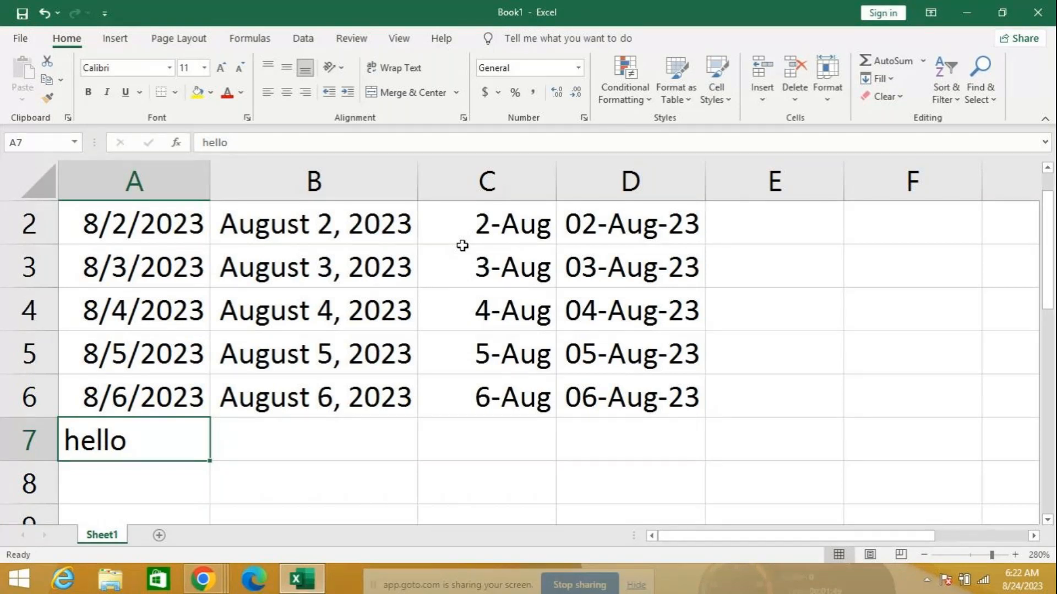
Delete 'hello' from A7 so the cell is blank
{"action": "key", "text": "Delete"}
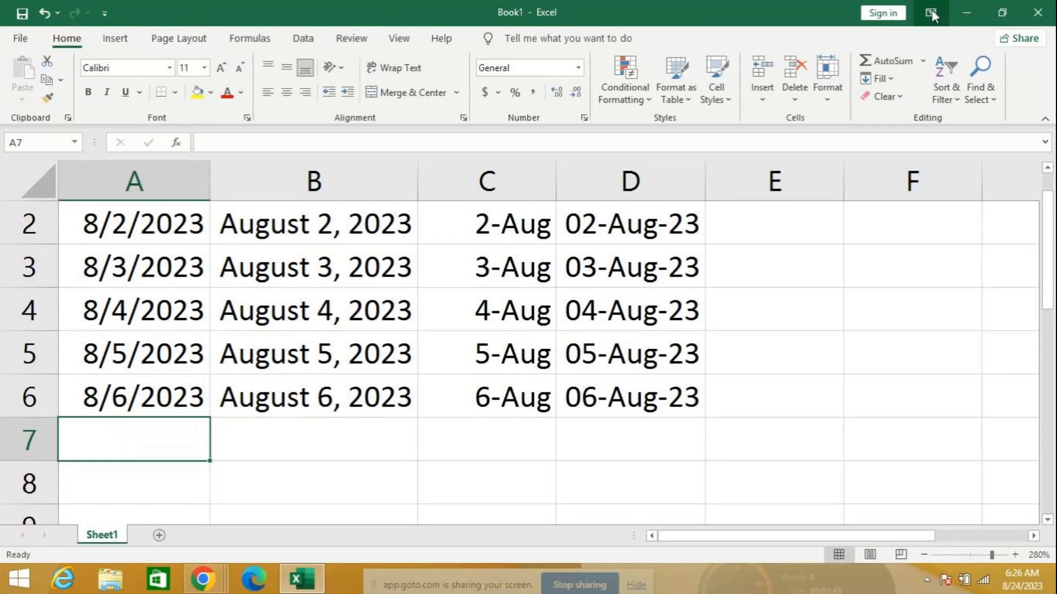
{"action": "scroll", "coordinate": [1054, 181], "scroll_direction": "up", "scroll_amount": 3}
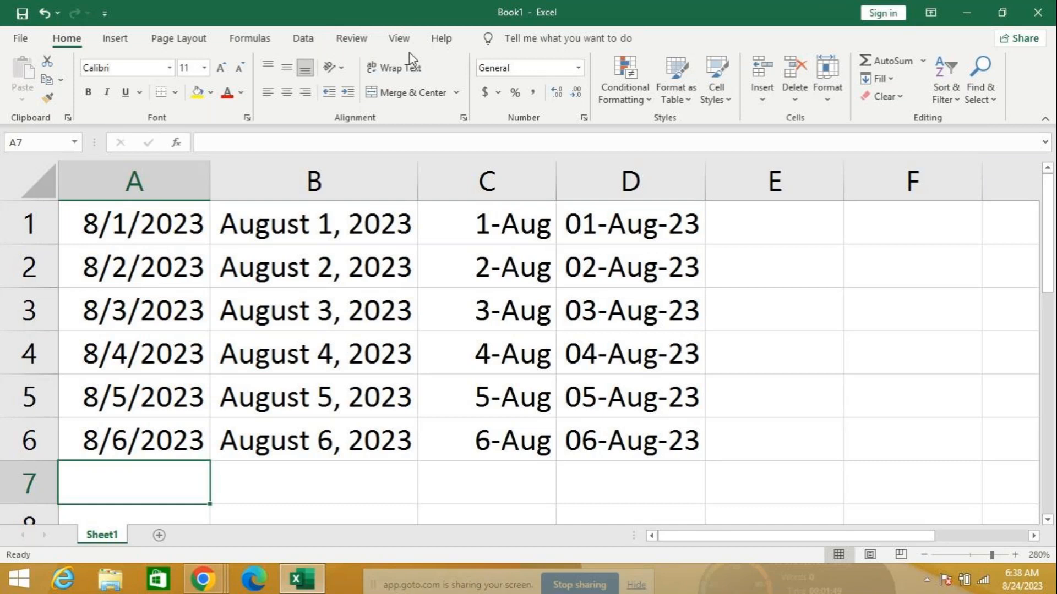
Open the scuts workbook from File's Recent list to show its Short Cut Keys table
{"action": "left_click", "coordinate": [396, 43]}
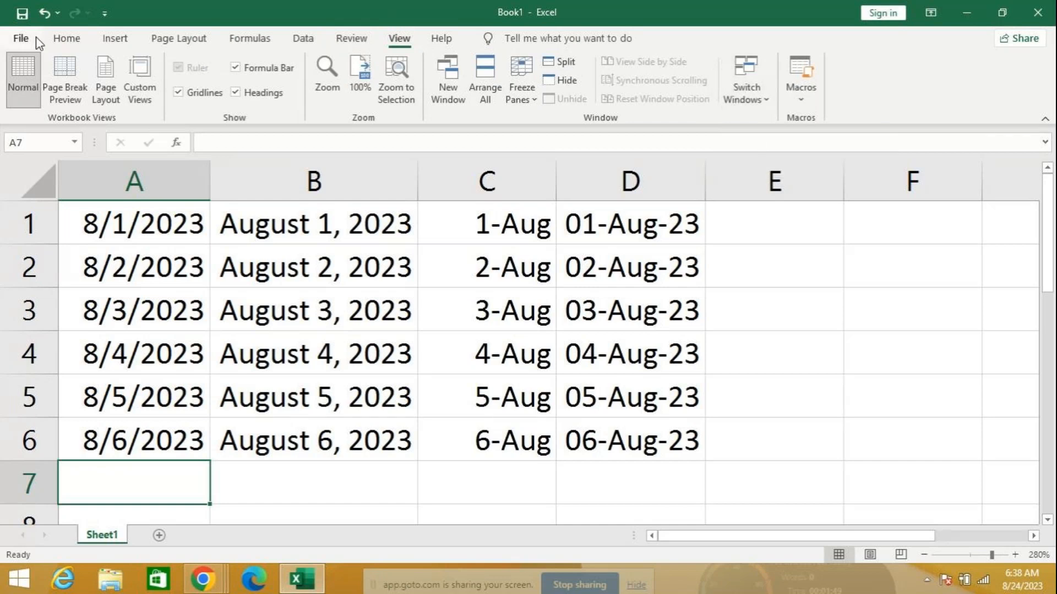
{"action": "left_click", "coordinate": [21, 37]}
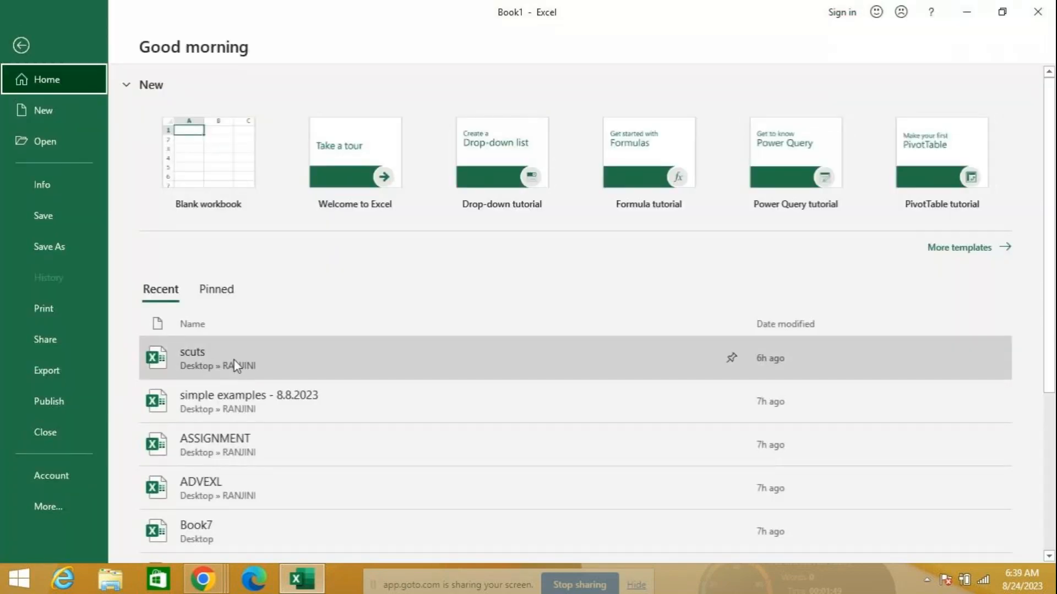
{"action": "left_click", "coordinate": [233, 361]}
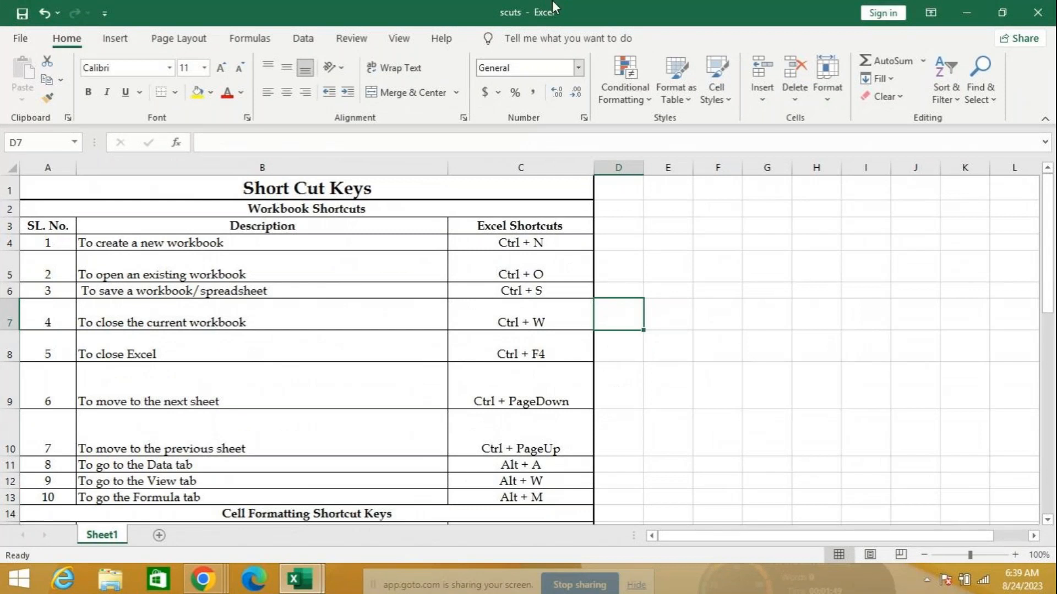
{"action": "left_click", "coordinate": [399, 40]}
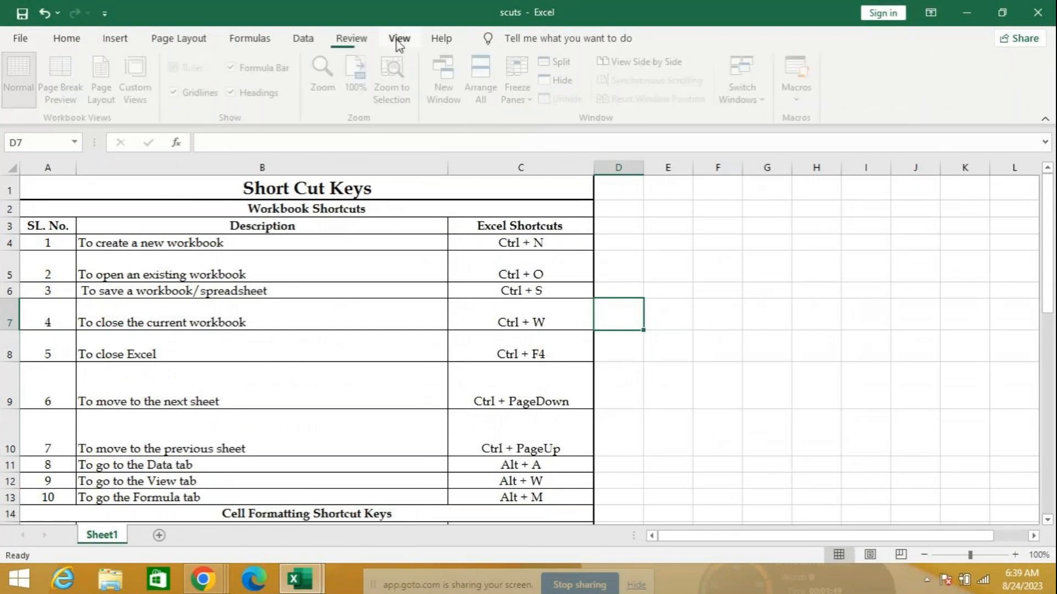
{"action": "left_click", "coordinate": [770, 104]}
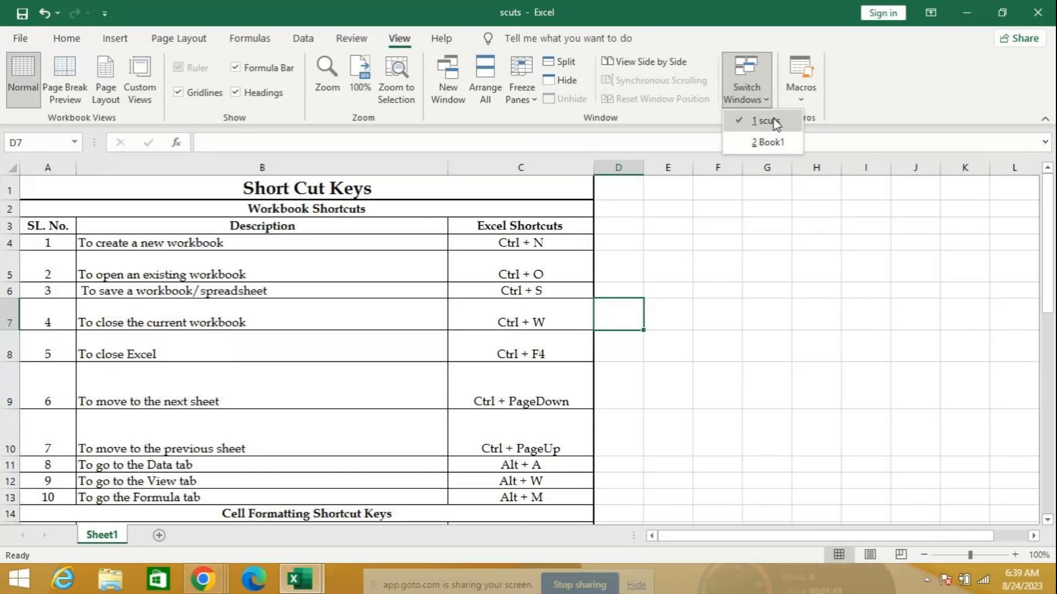
{"action": "left_click", "coordinate": [771, 144]}
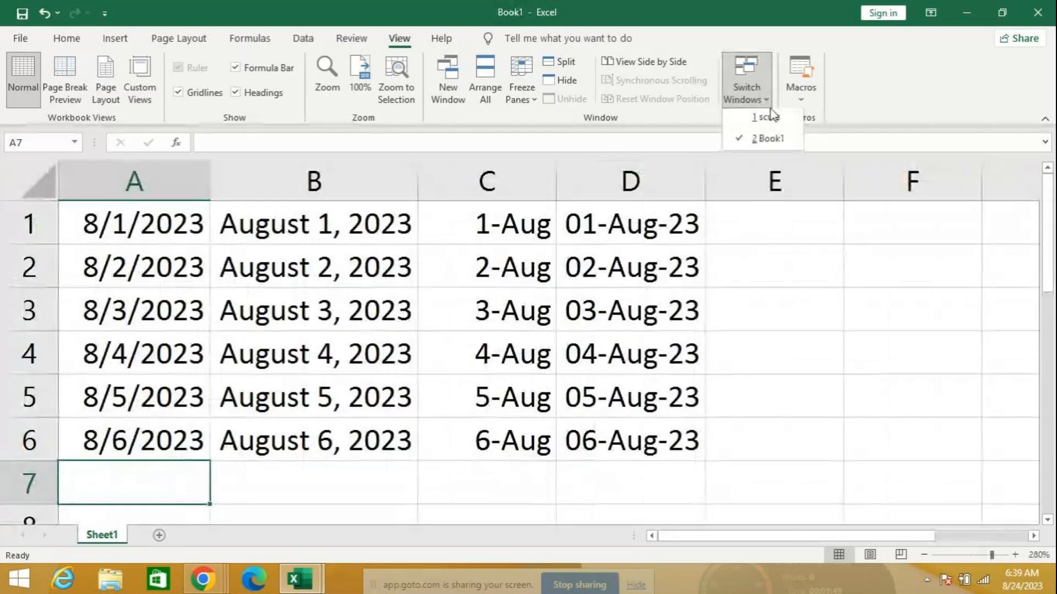
{"action": "left_click", "coordinate": [769, 117]}
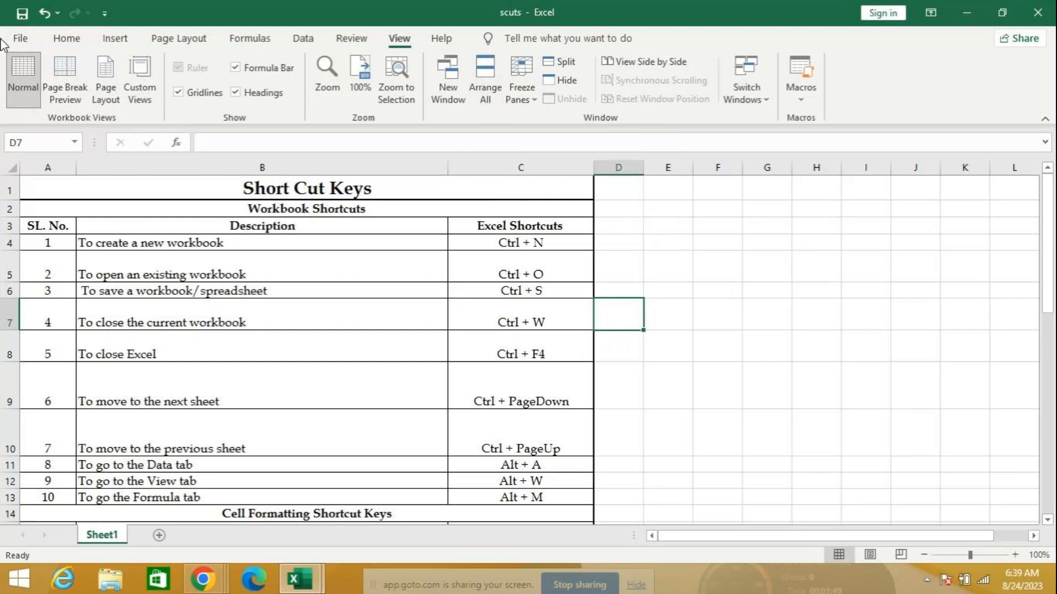
{"action": "left_click", "coordinate": [351, 42]}
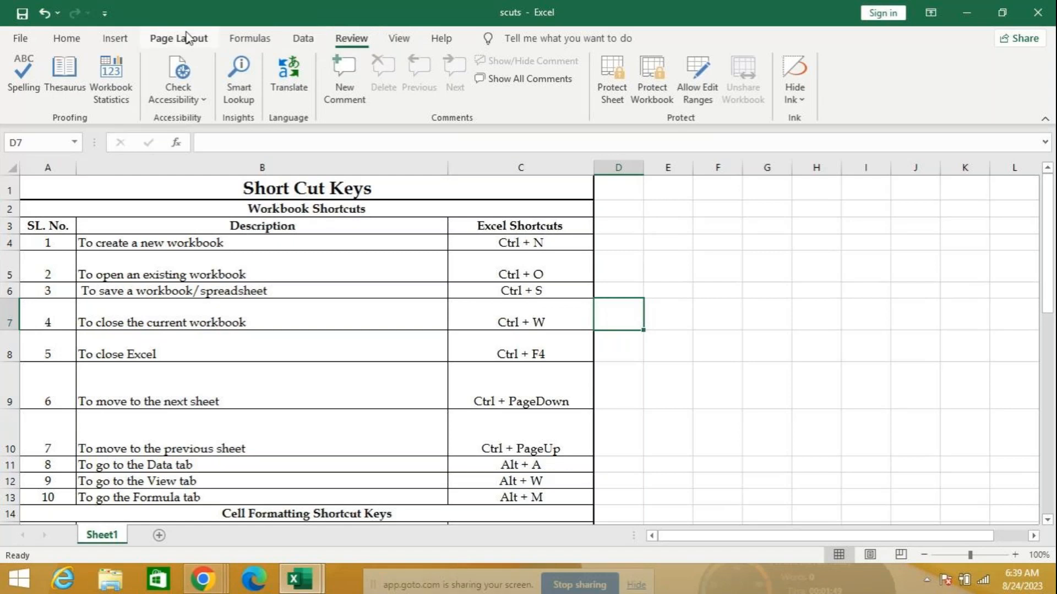
{"action": "left_click", "coordinate": [302, 44]}
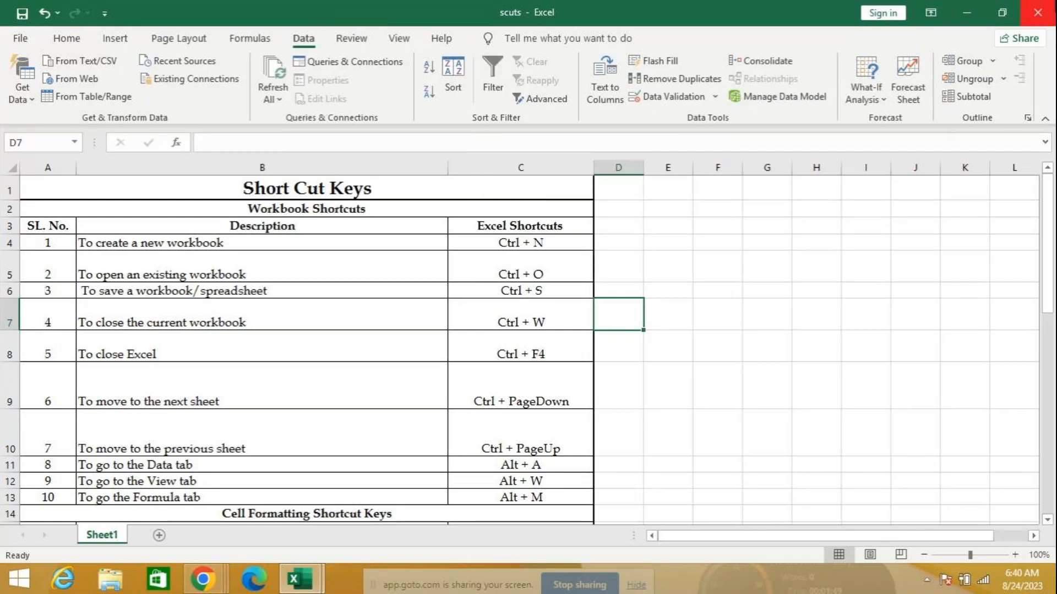
Close the scuts workbook window, returning to Book1's August dates
{"action": "mouse_move", "coordinate": [1052, 8]}
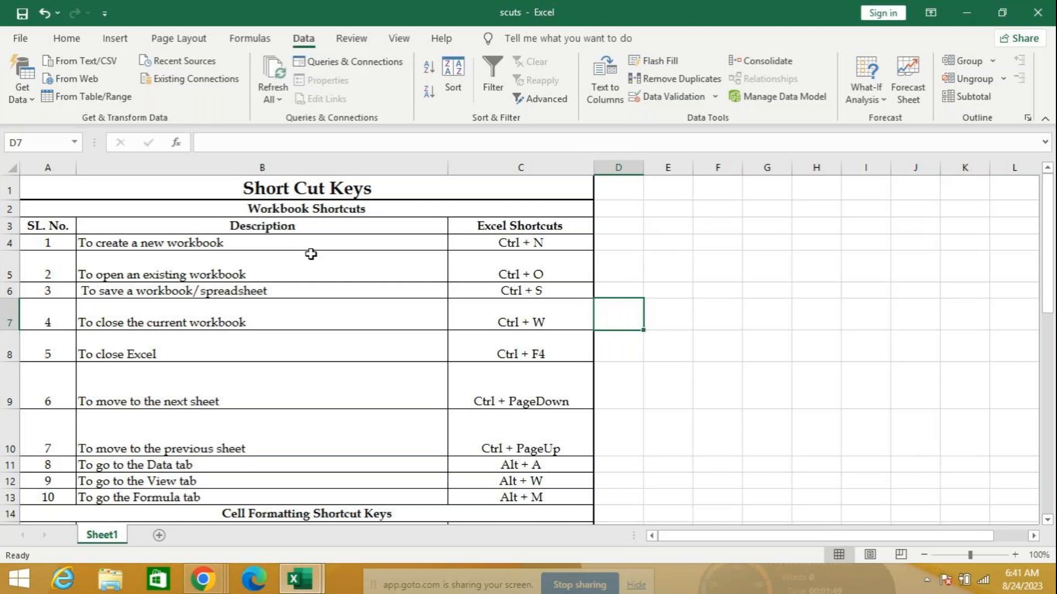
{"action": "left_click", "coordinate": [1037, 14]}
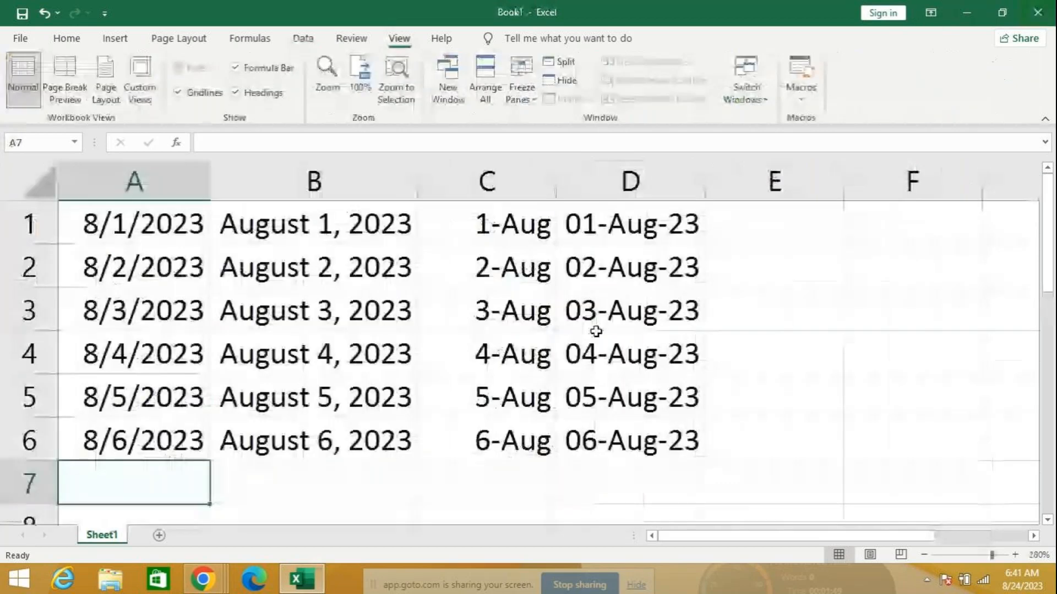
Close Book1 without saving and relaunch Excel by searching 'excel' from Start
{"action": "left_click", "coordinate": [1038, 14]}
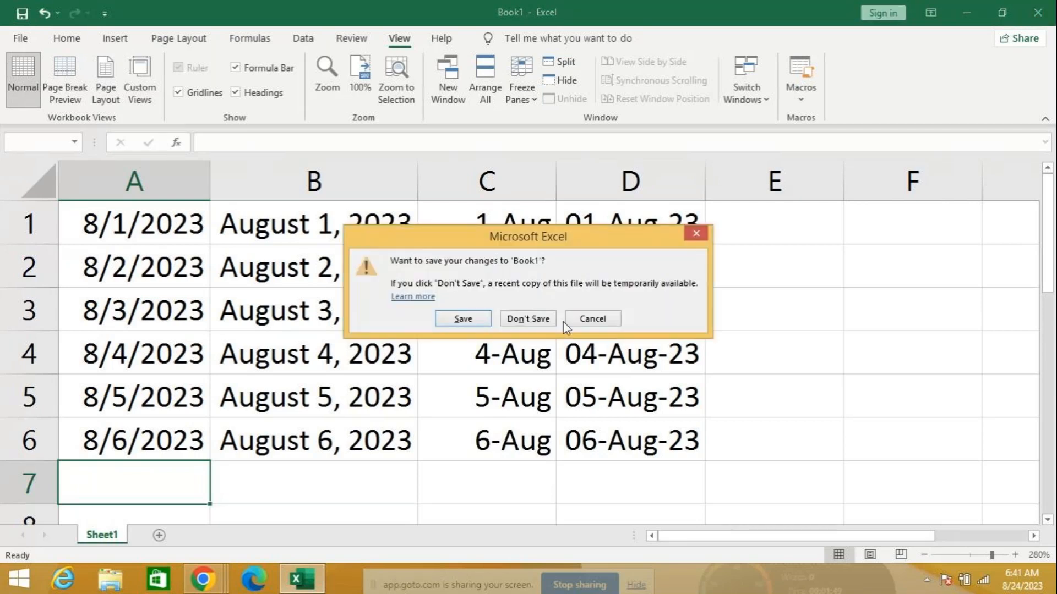
{"action": "left_click", "coordinate": [535, 319]}
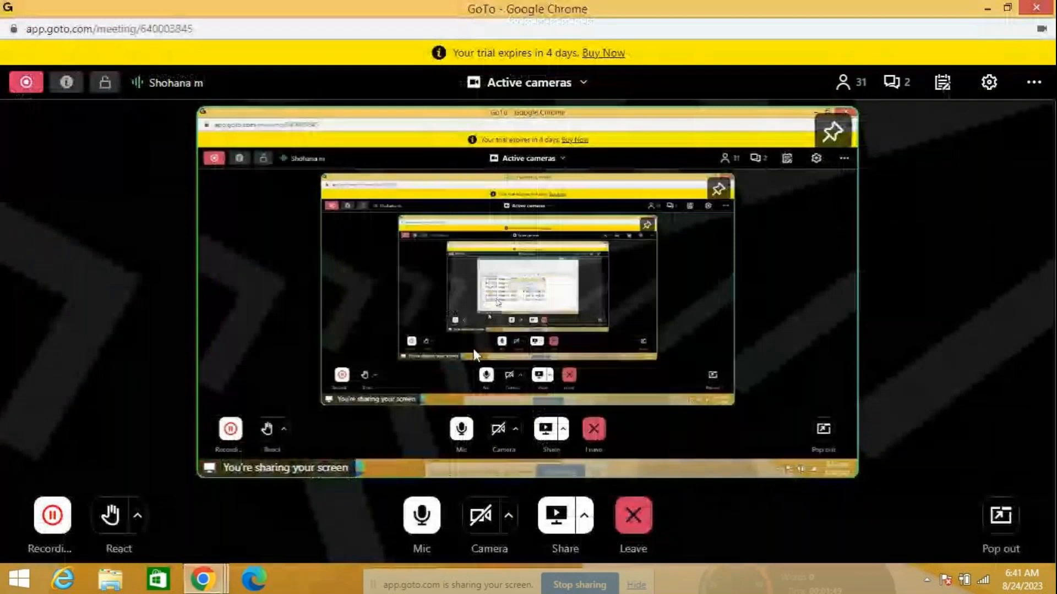
{"action": "left_click", "coordinate": [19, 577]}
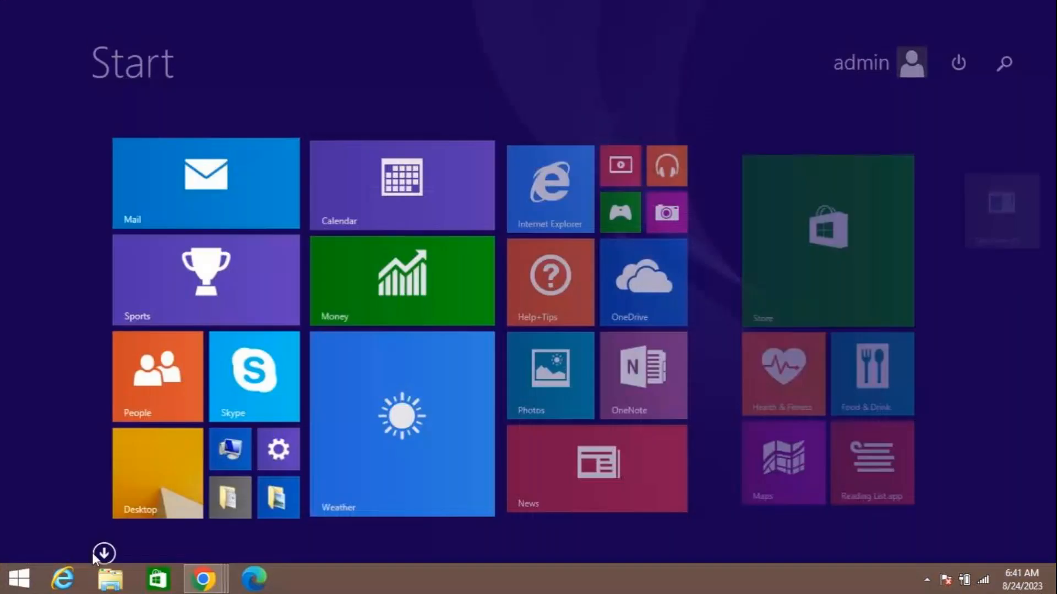
{"action": "left_click", "coordinate": [1011, 59]}
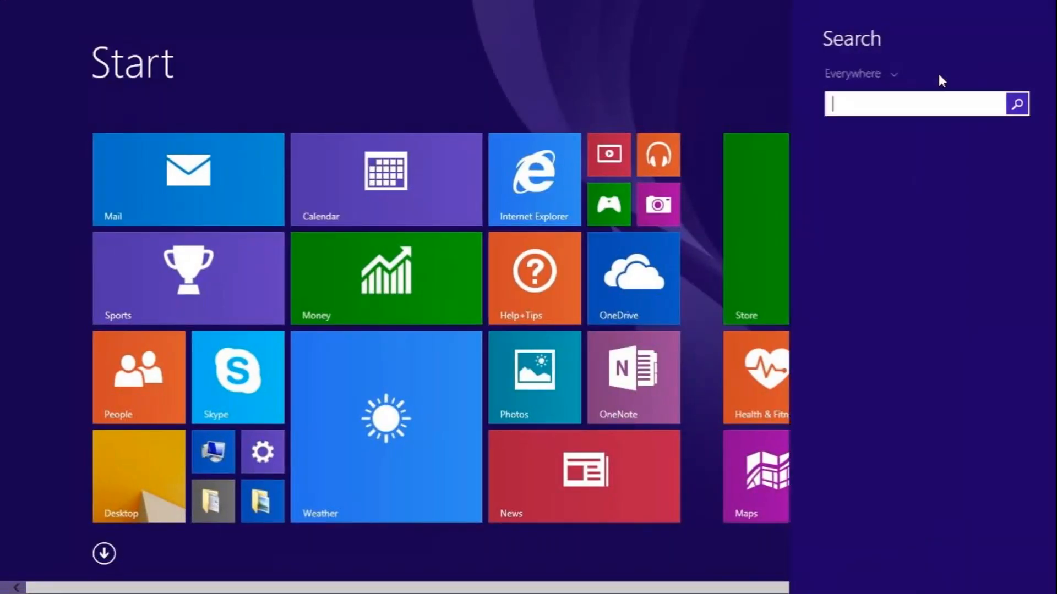
{"action": "type", "text": "excel"}
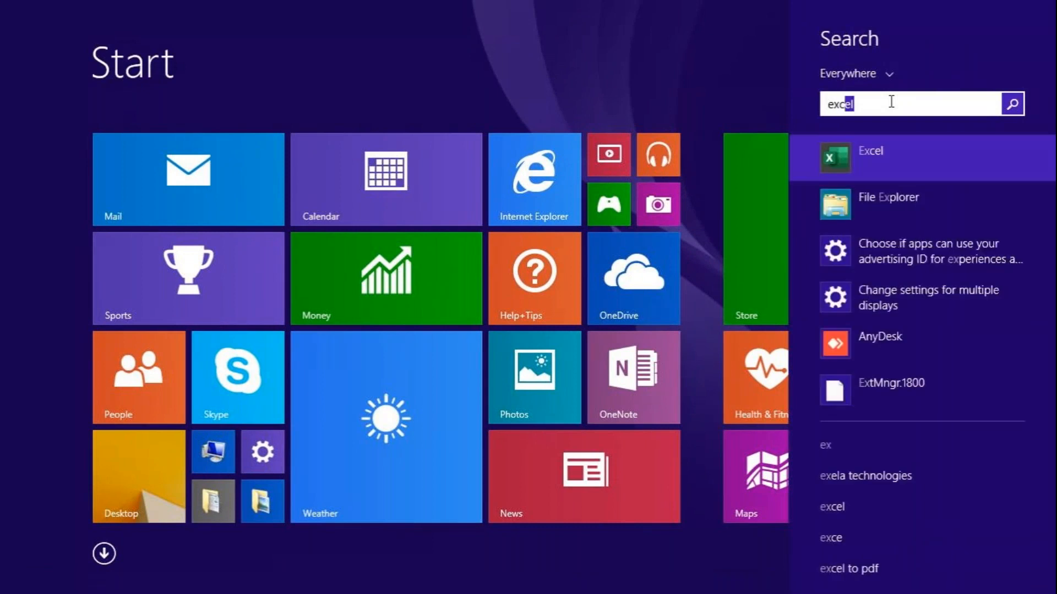
{"action": "key", "text": "Return"}
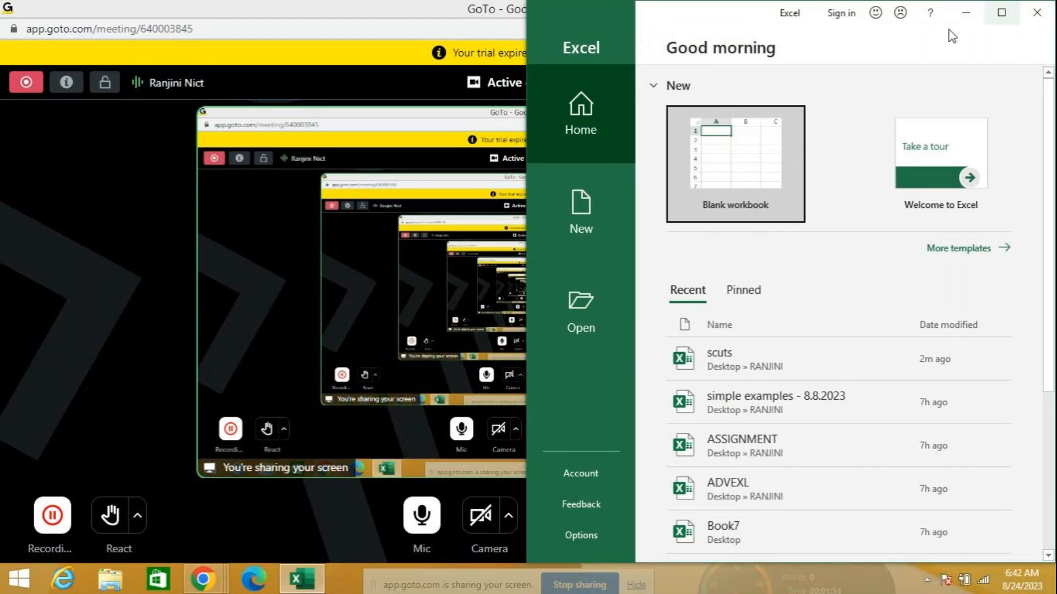
Maximize Excel and try a recent workbook, cancelling its password prompt
{"action": "left_click", "coordinate": [1001, 13]}
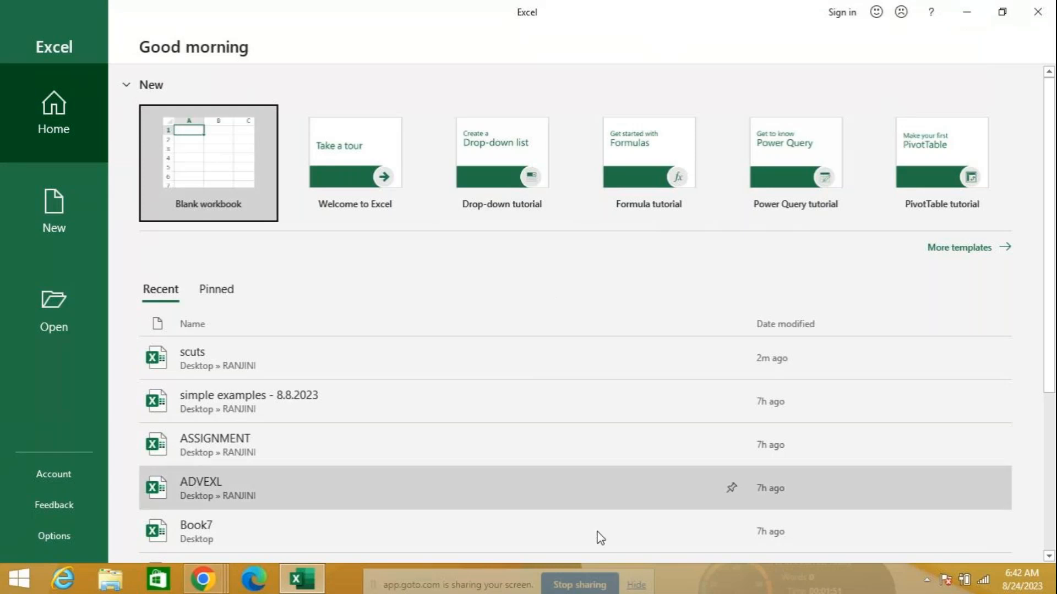
{"action": "left_click", "coordinate": [302, 395]}
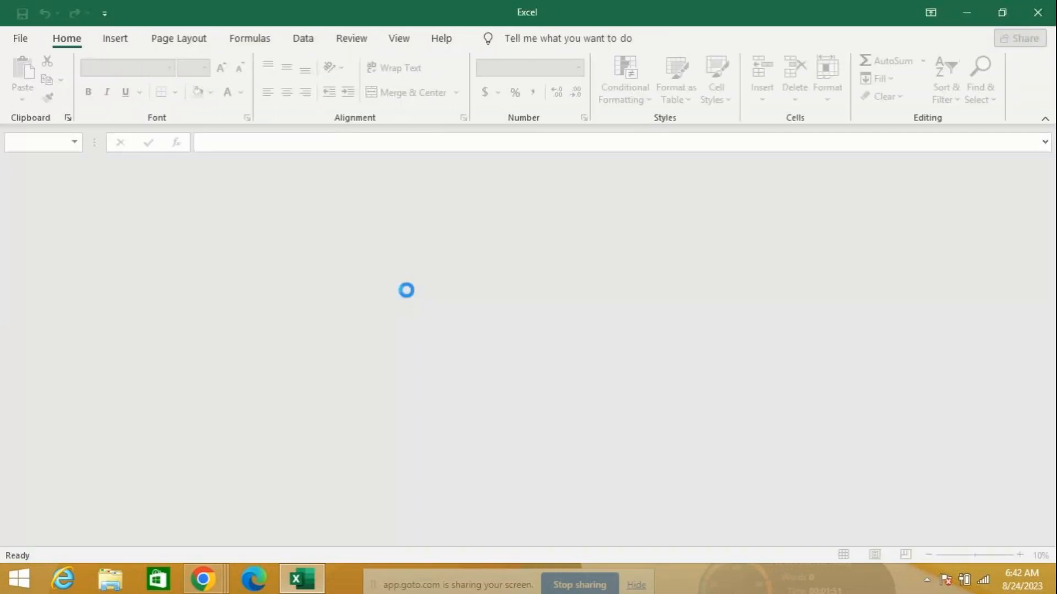
{"action": "left_click", "coordinate": [354, 299]}
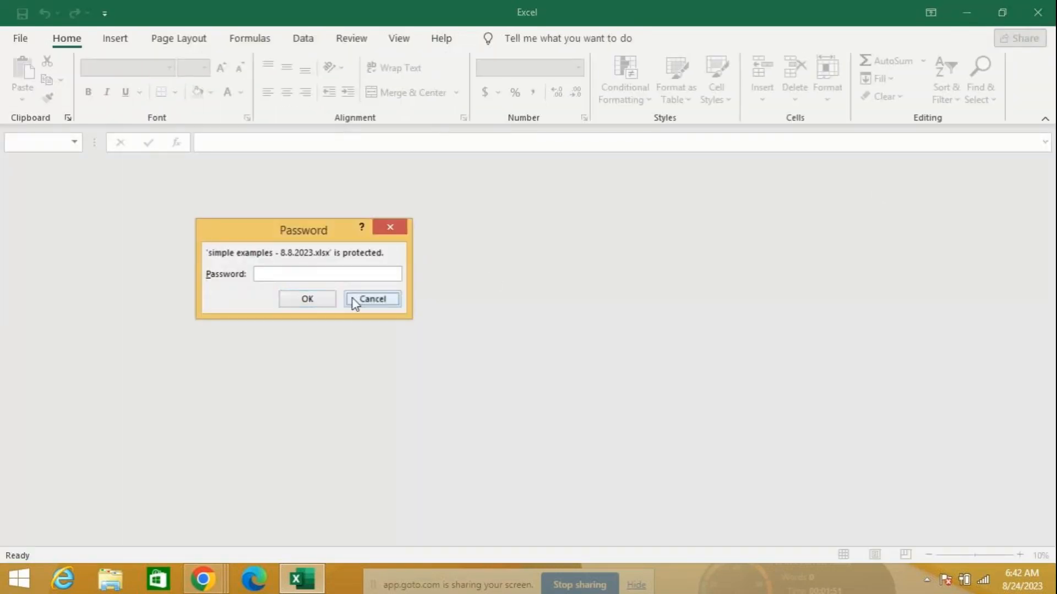
Close Excel and relaunch it by searching 'excel' from the Start screen
{"action": "left_click", "coordinate": [1039, 14]}
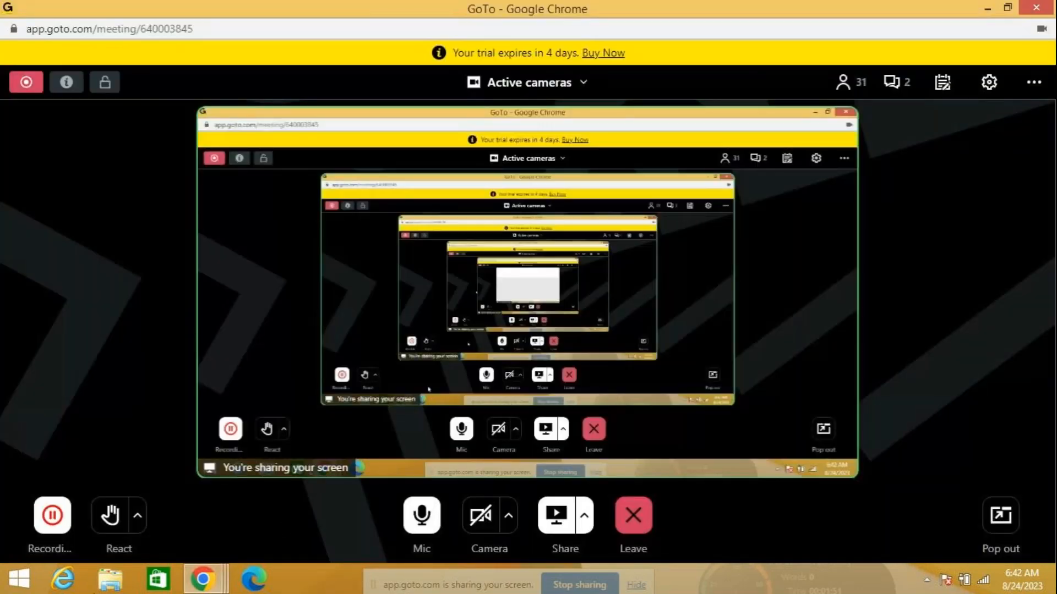
{"action": "left_click", "coordinate": [20, 577]}
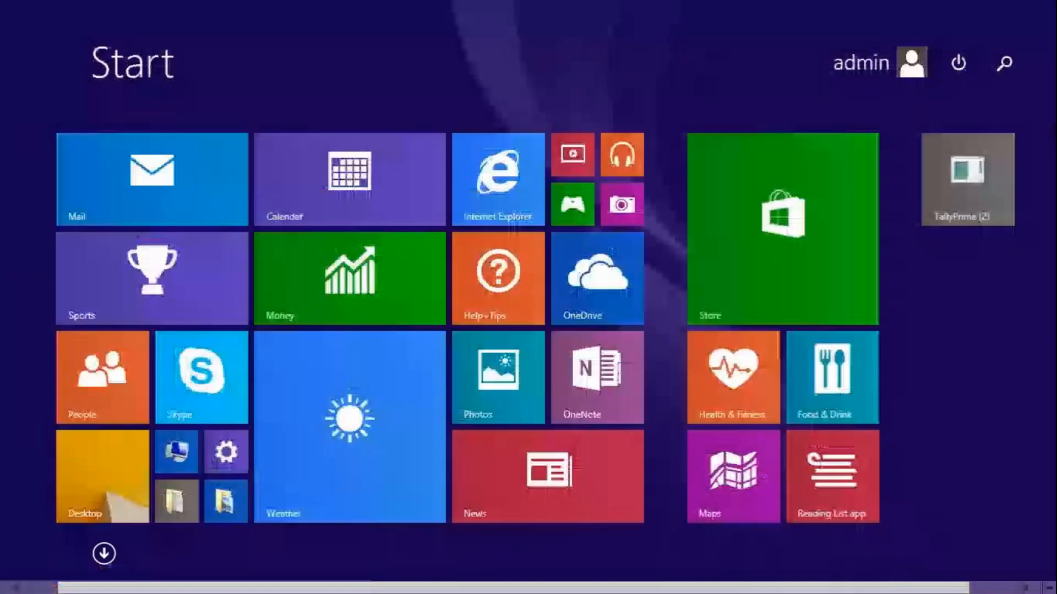
{"action": "left_click", "coordinate": [1003, 48]}
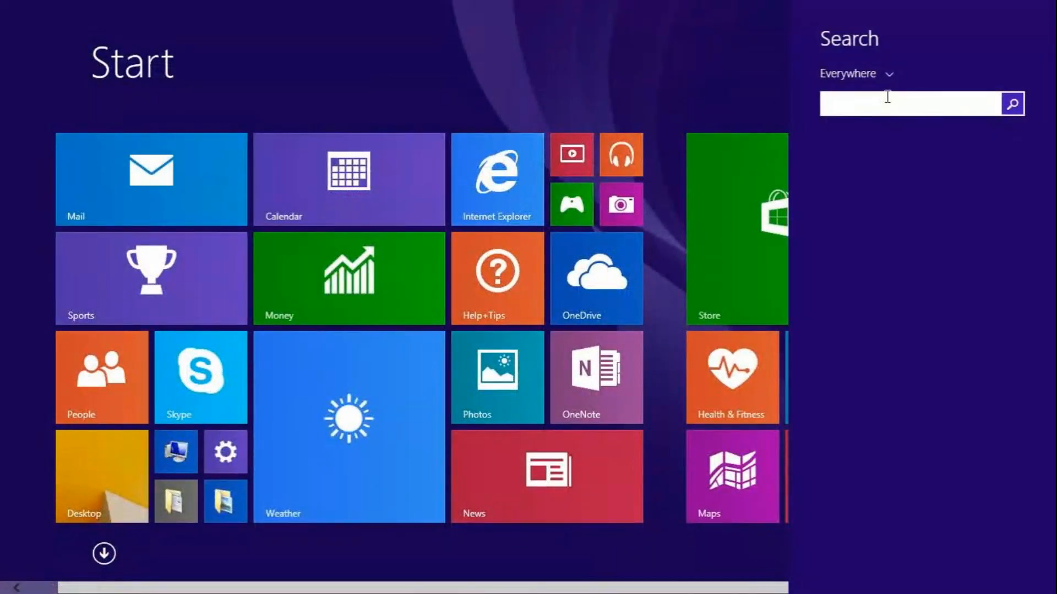
{"action": "type", "text": "excel"}
{"action": "key", "text": "Return"}
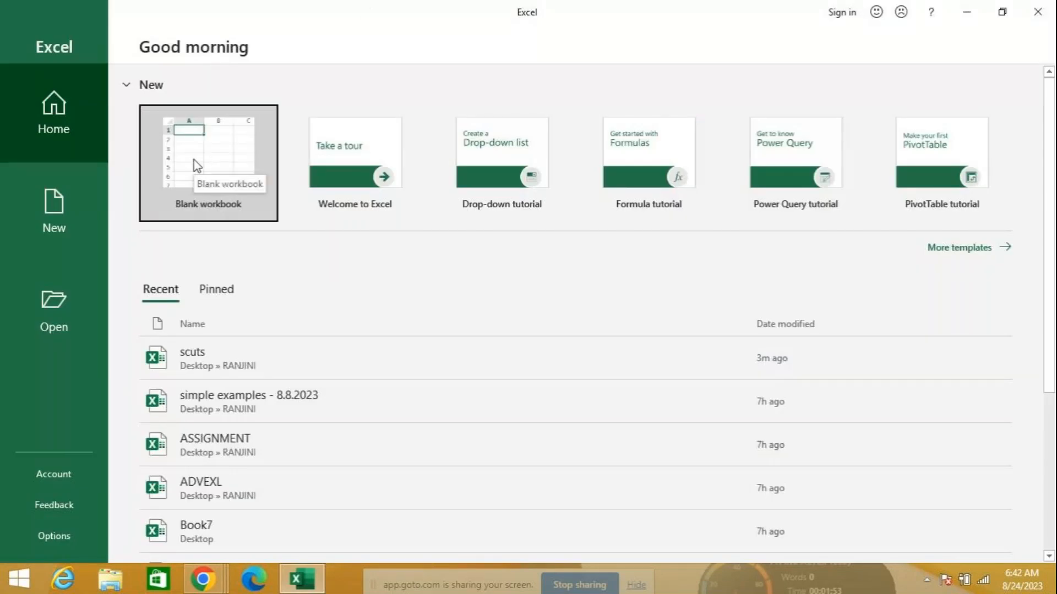
Open ASSIGNMENT from the Recent list and enter the workbook password to unlock it
{"action": "left_click", "coordinate": [262, 447]}
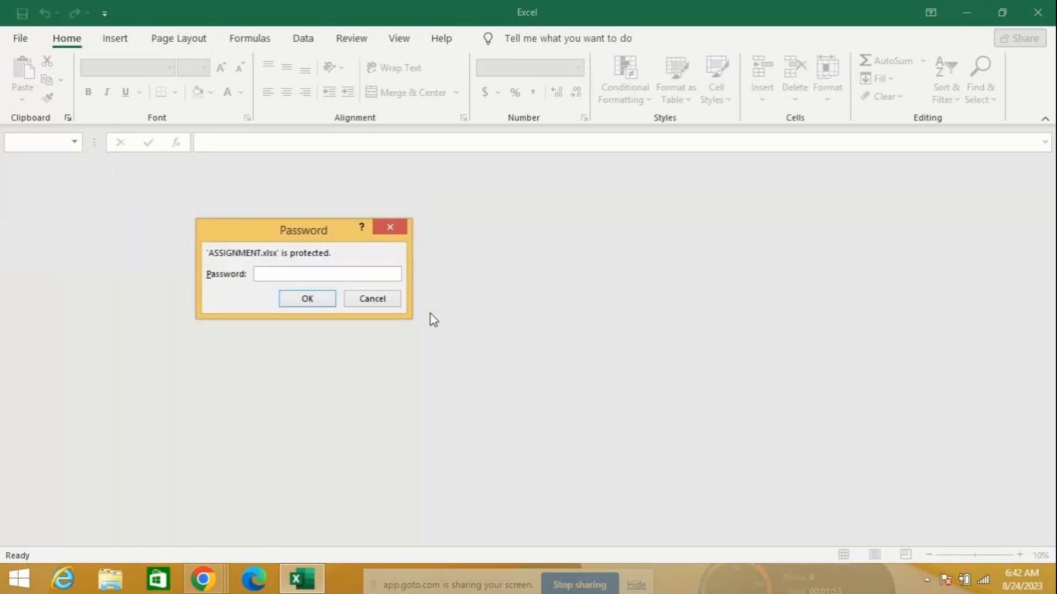
{"action": "type", "text": "1234"}
{"action": "key", "text": "Return"}
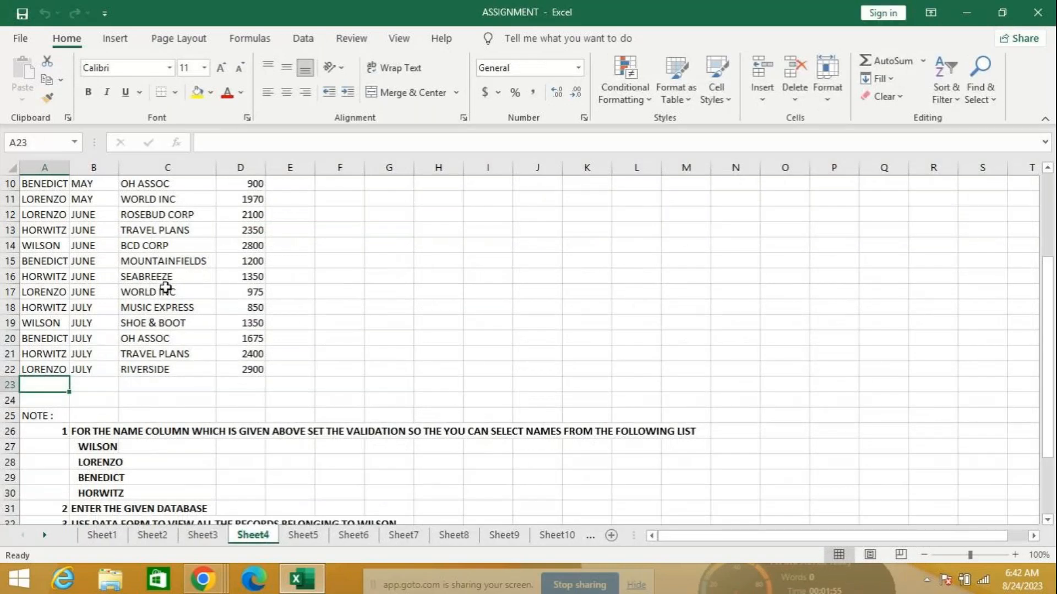
Copy the Sheet4 sales table A3:D22 and create a new blank workbook
{"action": "scroll", "coordinate": [168, 287], "scroll_direction": "up", "scroll_amount": 1}
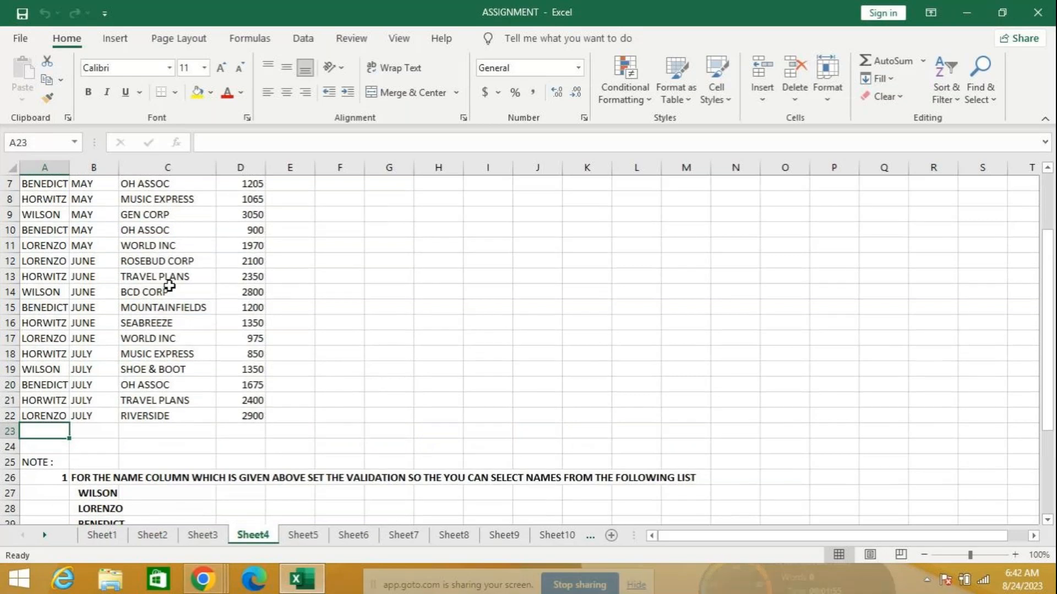
{"action": "scroll", "coordinate": [169, 285], "scroll_direction": "up", "scroll_amount": 2}
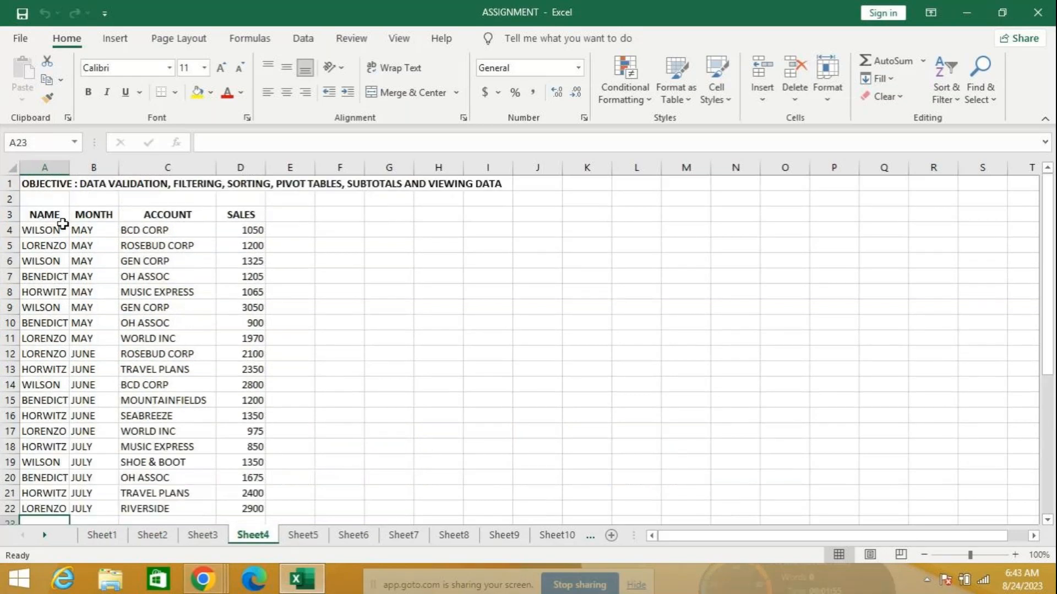
{"action": "mouse_move", "coordinate": [48, 217]}
{"action": "left_mouse_down"}
{"action": "mouse_move", "coordinate": [109, 307]}
{"action": "mouse_move", "coordinate": [255, 462]}
{"action": "mouse_move", "coordinate": [262, 529]}
{"action": "mouse_move", "coordinate": [258, 456]}
{"action": "left_mouse_up"}
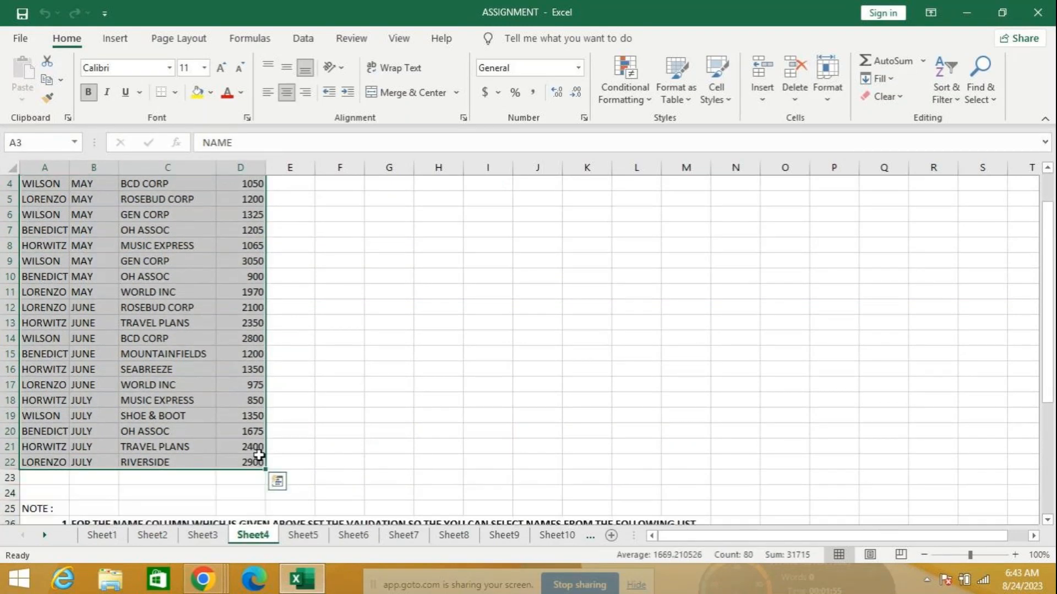
{"action": "key", "text": "ctrl+c"}
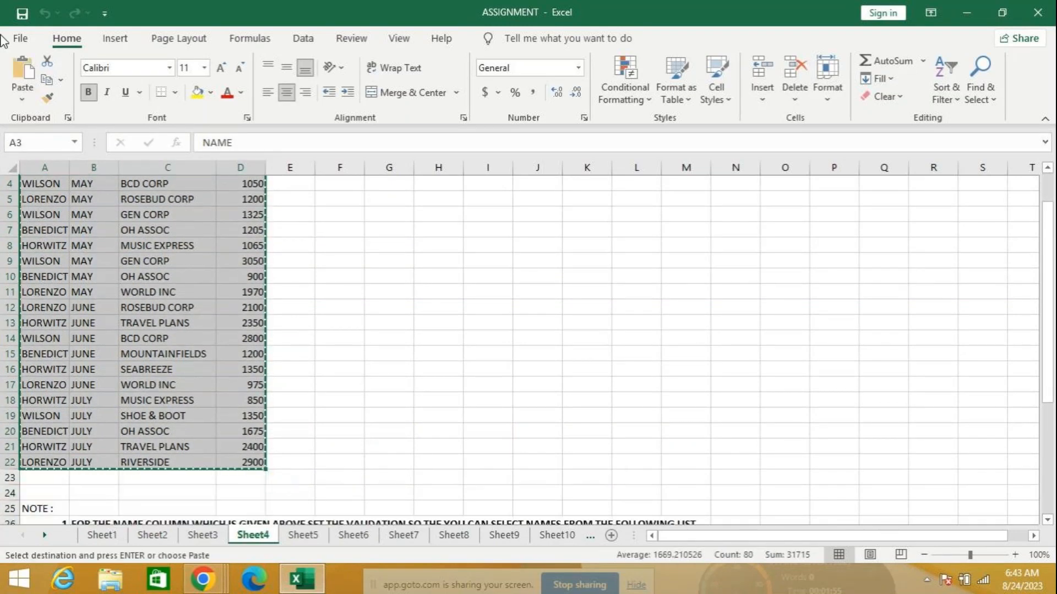
{"action": "left_click", "coordinate": [20, 38]}
{"action": "left_click", "coordinate": [230, 169]}
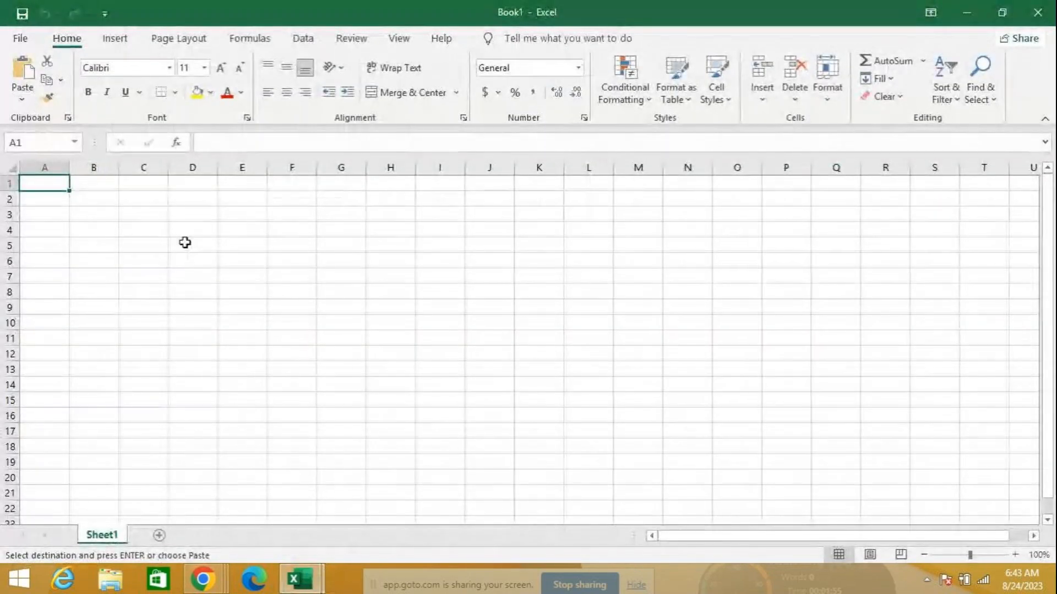
Paste the sales table at A1, autofit columns C and D, and clear the NAME entries
{"action": "key", "text": "ctrl+v"}
{"action": "left_click_drag", "start_coordinate": [444, 295], "coordinate": [439, 304]}
{"action": "double_click", "coordinate": [167, 167]}
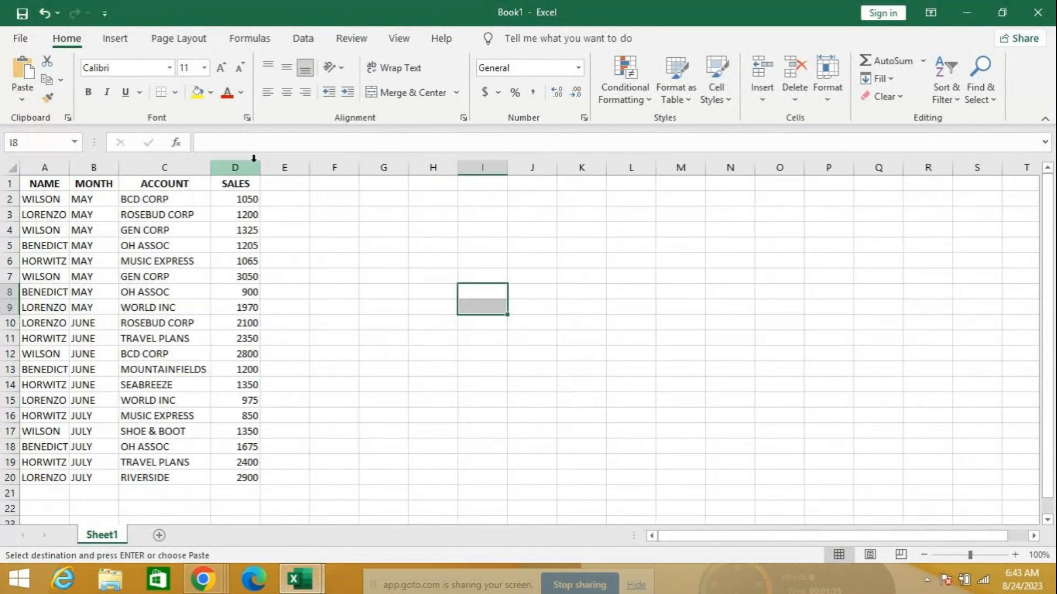
{"action": "double_click", "coordinate": [266, 167]}
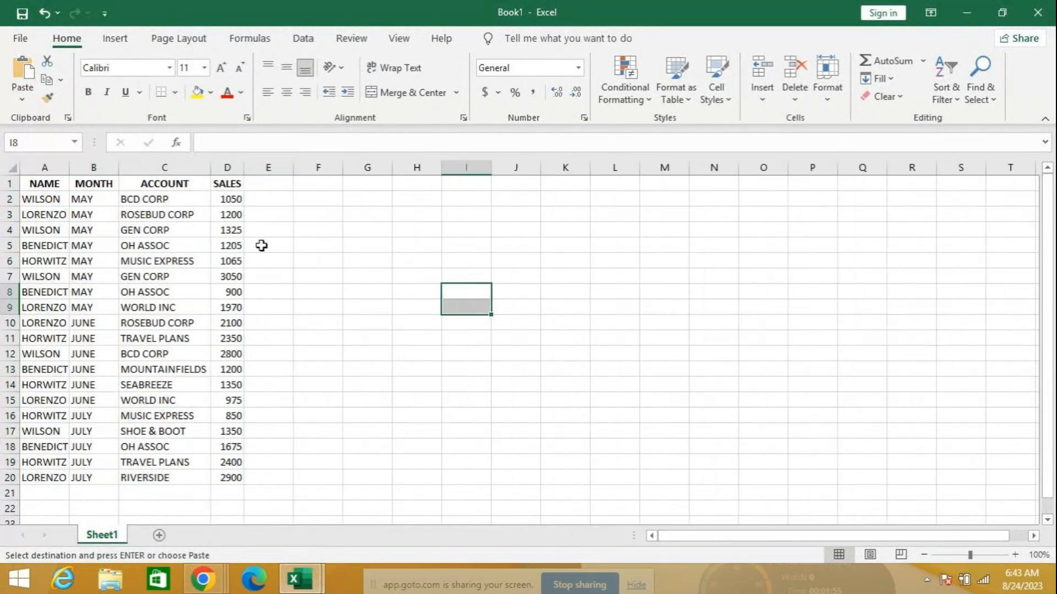
{"action": "left_click_drag", "start_coordinate": [41, 199], "coordinate": [43, 477]}
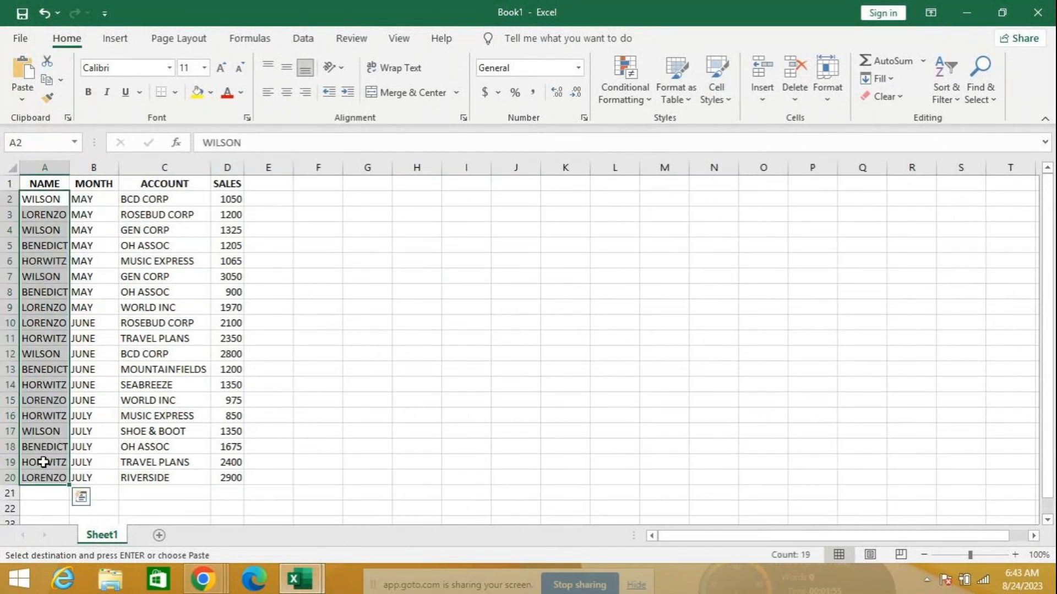
{"action": "key", "text": "Delete"}
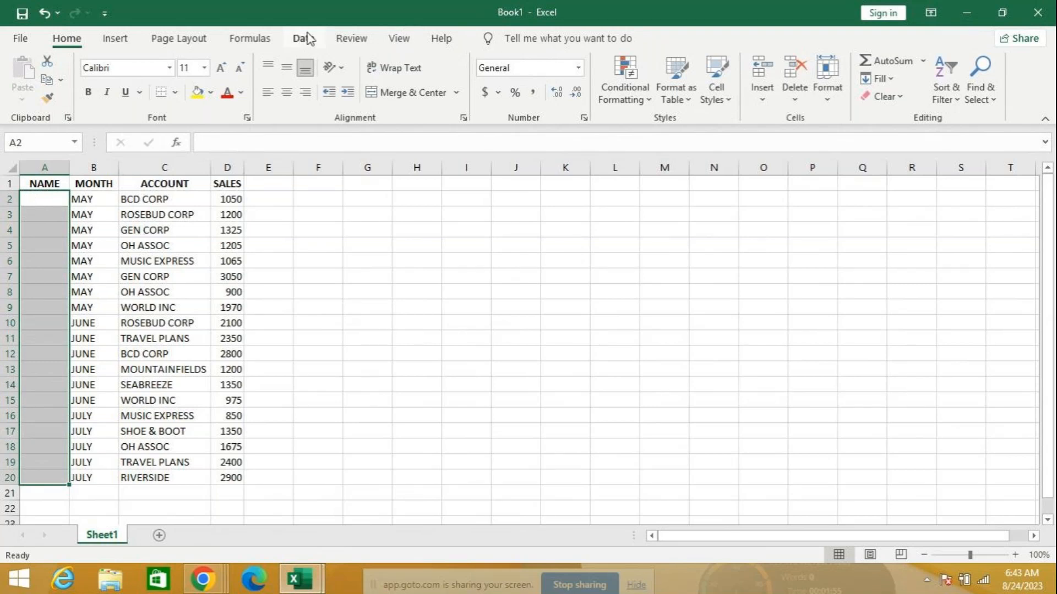
Arrange Book1 and ASSIGNMENT vertically with Arrange All, then reselect Book1's empty NAME cells
{"action": "left_click", "coordinate": [395, 41]}
{"action": "left_click", "coordinate": [485, 96]}
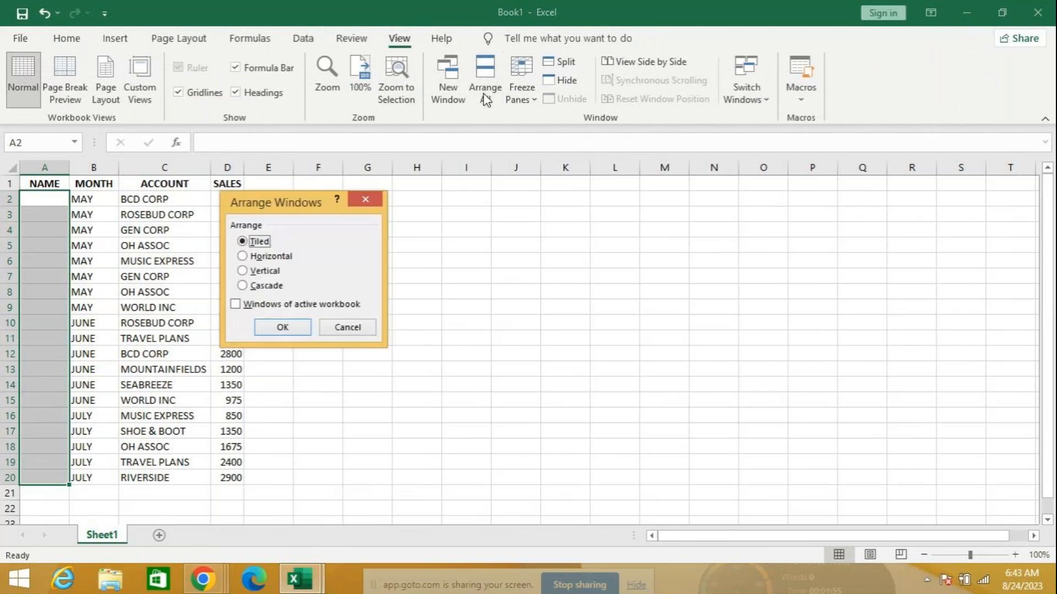
{"action": "left_click", "coordinate": [275, 272]}
{"action": "left_click", "coordinate": [282, 327]}
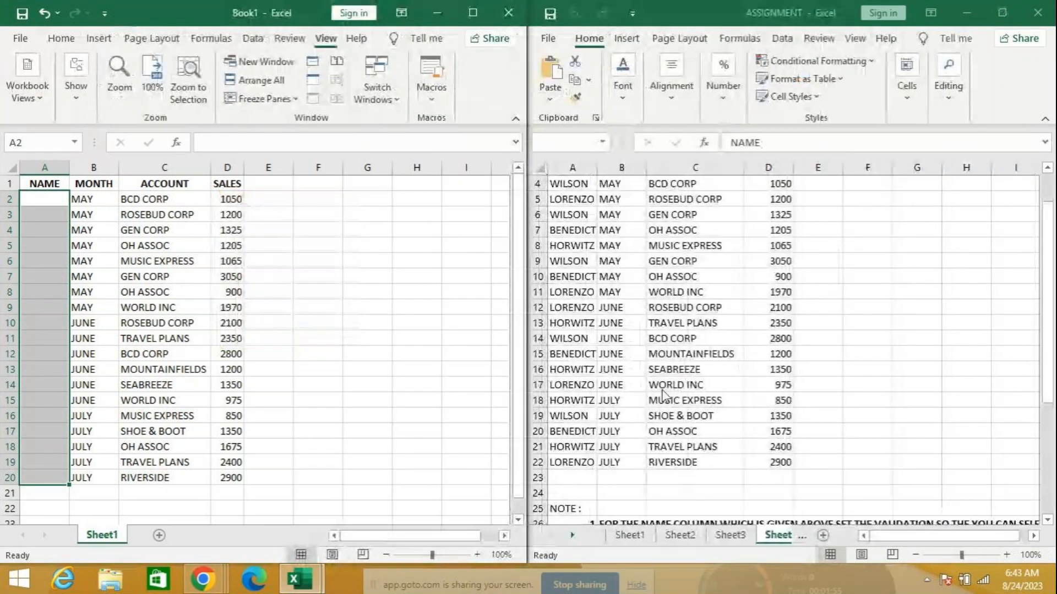
{"action": "scroll", "coordinate": [769, 428], "scroll_direction": "down", "scroll_amount": 1}
{"action": "scroll", "coordinate": [766, 427], "scroll_direction": "down", "scroll_amount": 2}
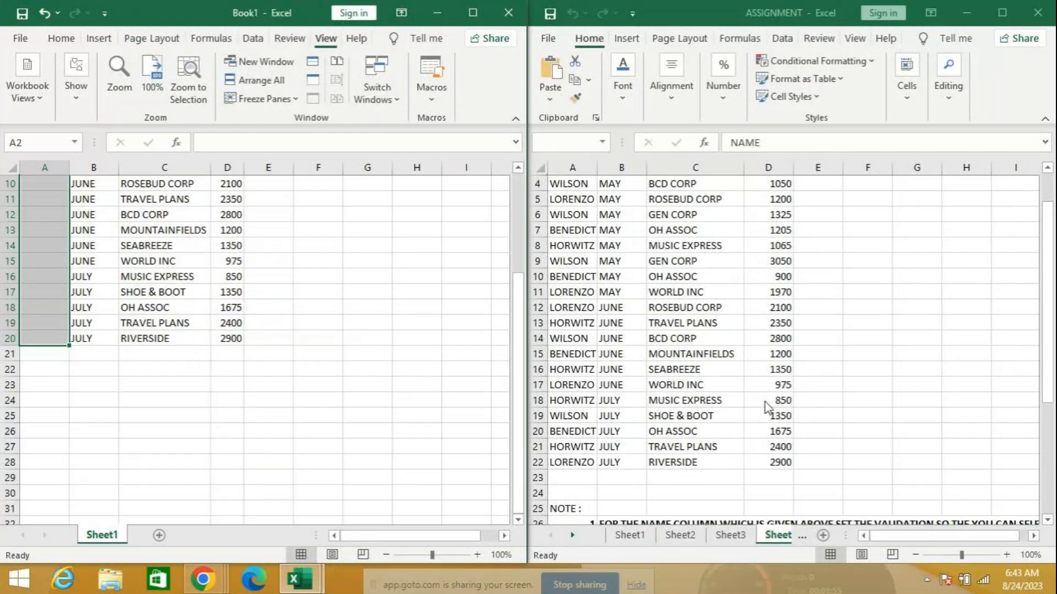
{"action": "scroll", "coordinate": [765, 402], "scroll_direction": "up", "scroll_amount": 3}
{"action": "left_click_drag", "start_coordinate": [1048, 327], "coordinate": [1051, 389]}
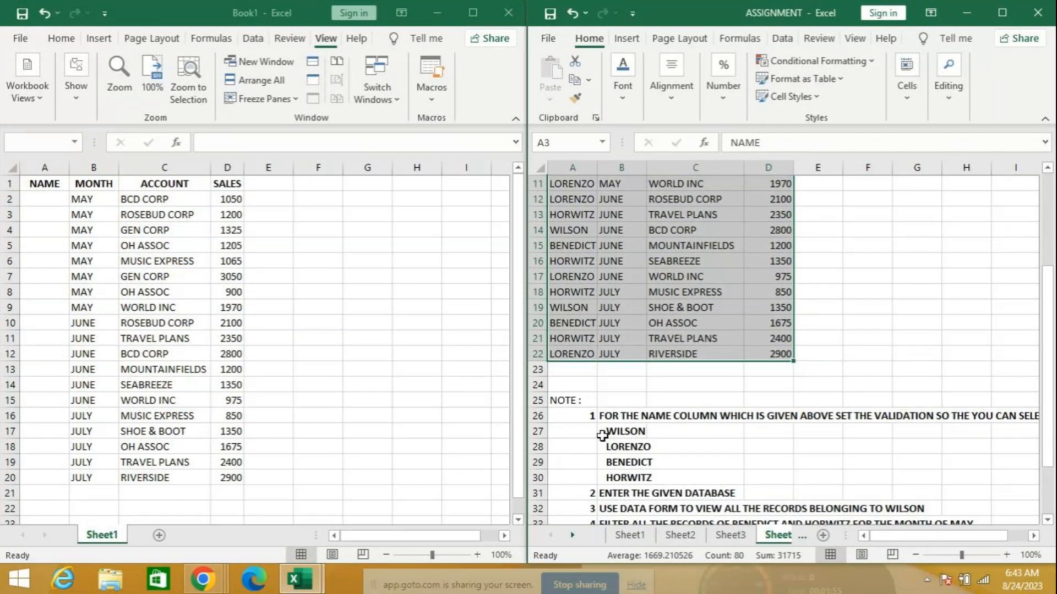
{"action": "left_click", "coordinate": [38, 205]}
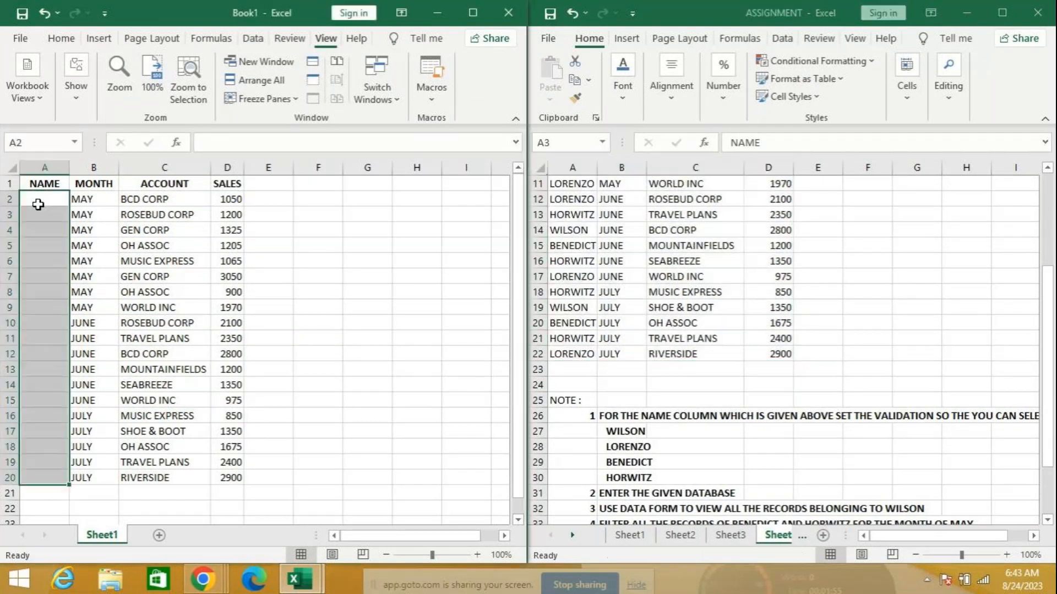
{"action": "left_click", "coordinate": [246, 38]}
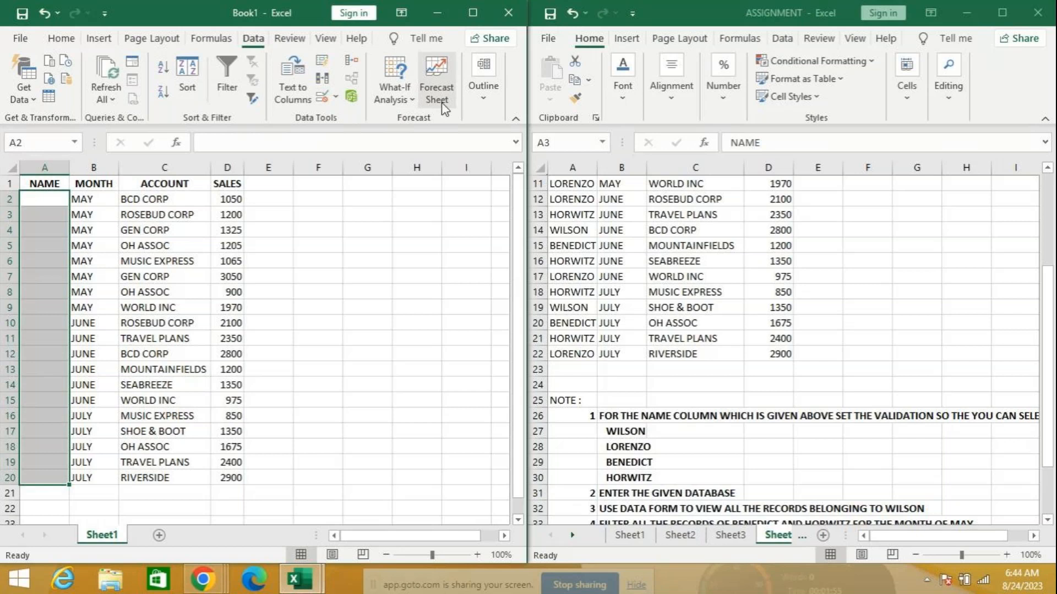
Set the NAME cells' validation to List with source WILSON, LORENZO, BENEDICT, HORWITZ
{"action": "left_click", "coordinate": [335, 98]}
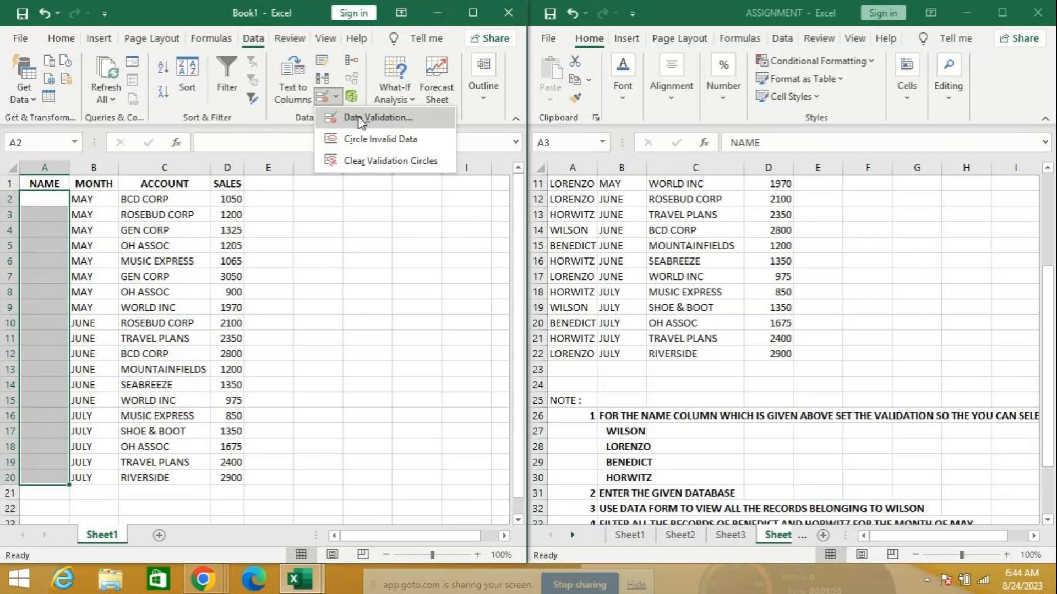
{"action": "left_click", "coordinate": [360, 118]}
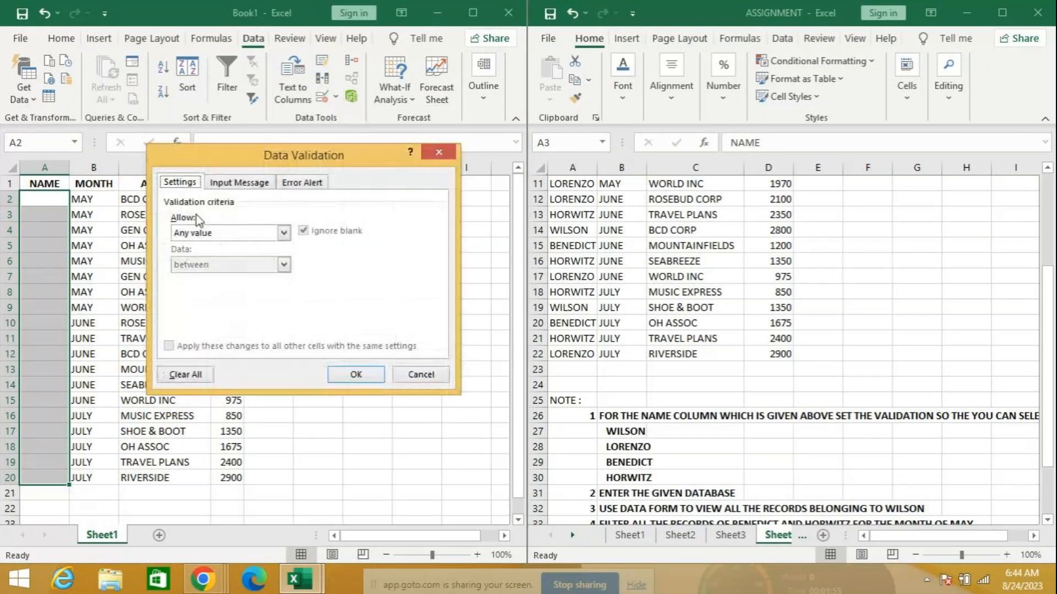
{"action": "left_click", "coordinate": [201, 233]}
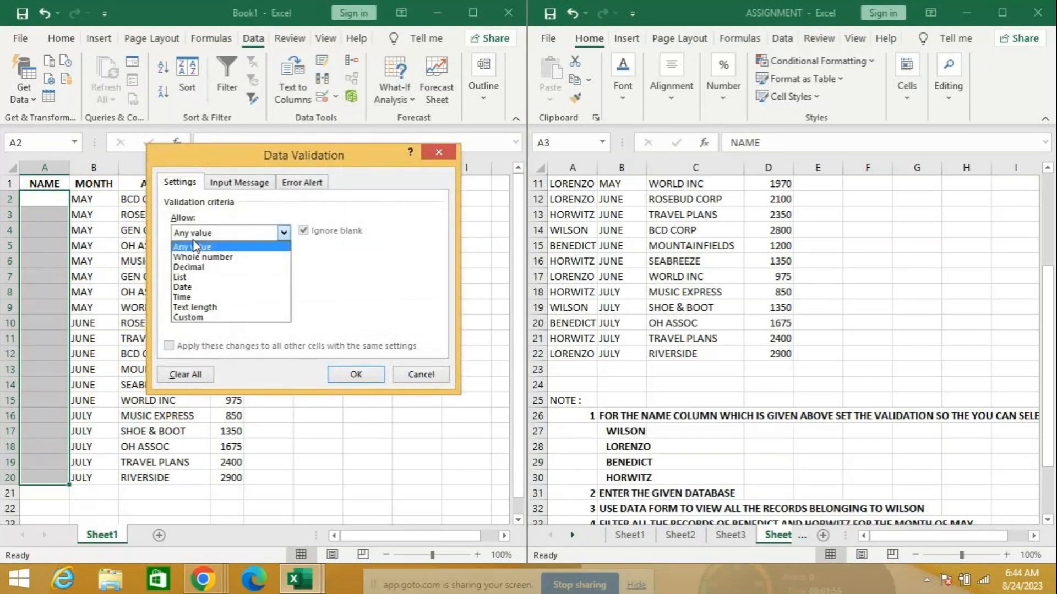
{"action": "left_click", "coordinate": [198, 277]}
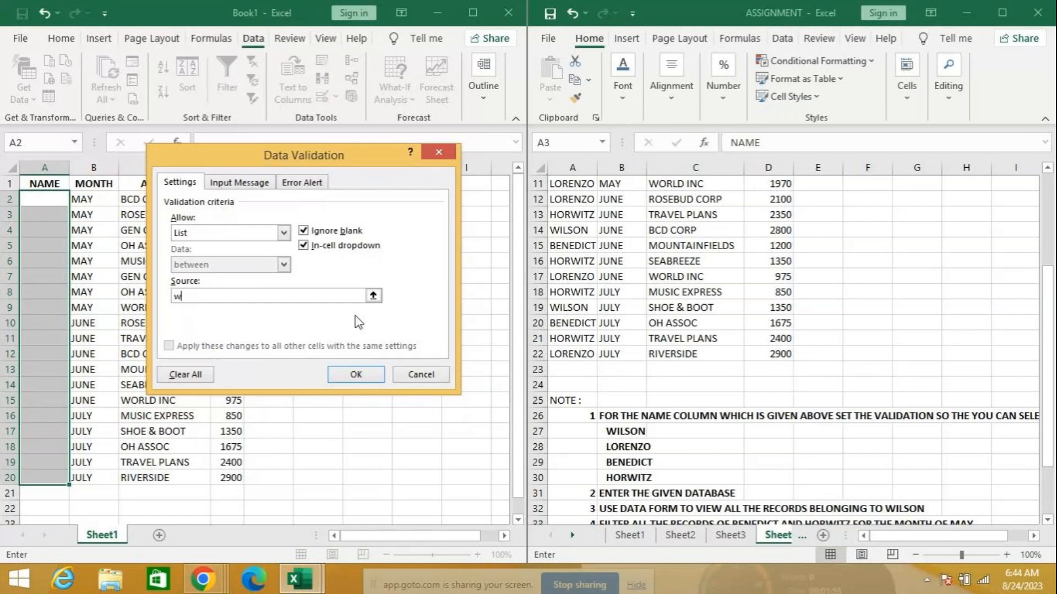
{"action": "type", "text": "="}
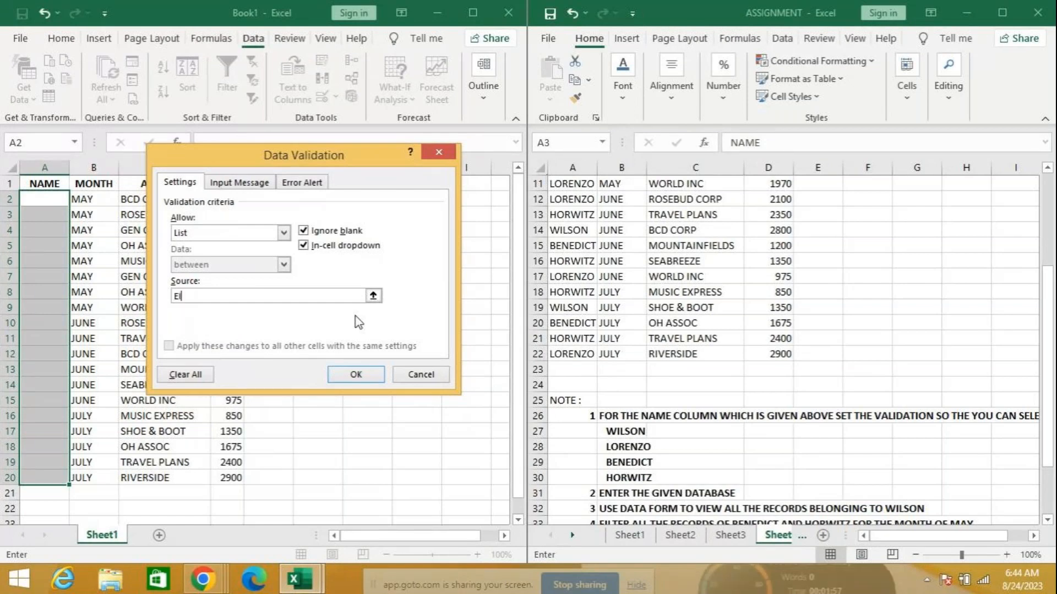
{"action": "key", "text": "BackSpace"}
{"action": "key", "text": "BackSpace"}
{"action": "type", "text": "WILSON, LORENZO, "}
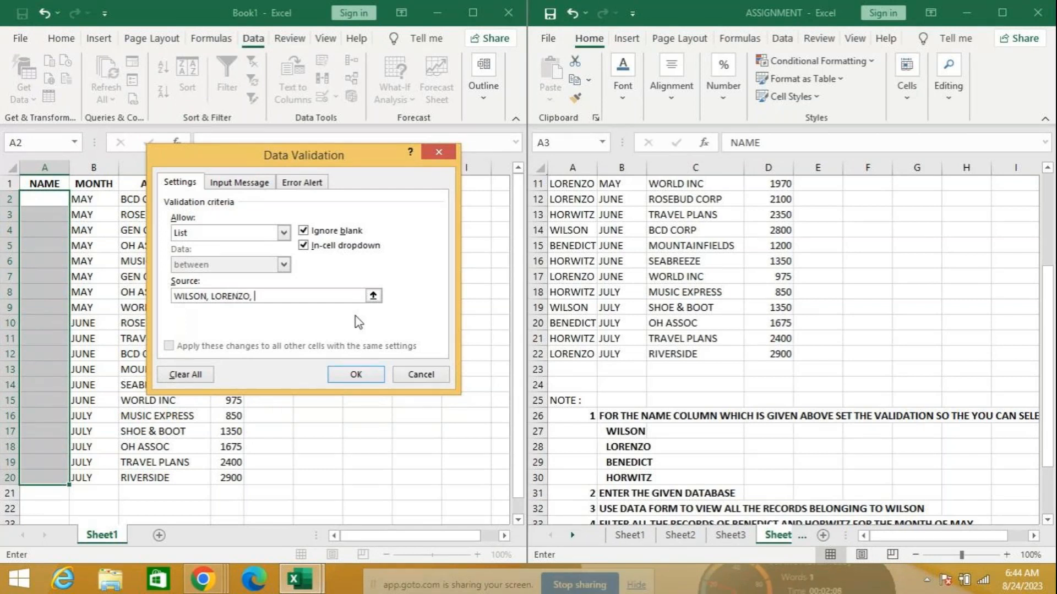
{"action": "type", "text": "BENEDICT, HORWITZ"}
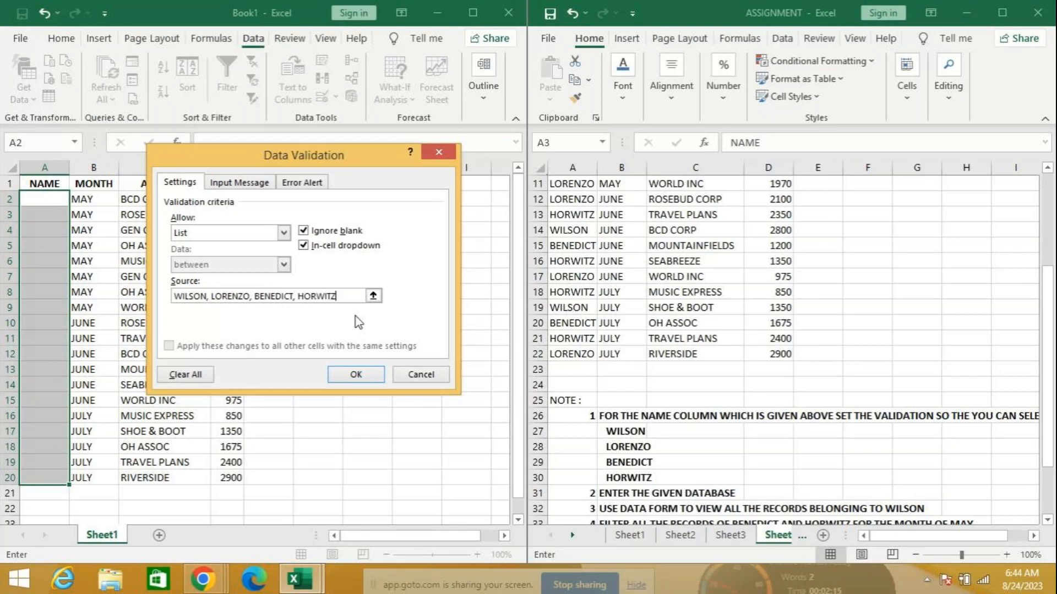
Add an input message titled NAME reading 'SELECT THE NAME FROM THE LIST'
{"action": "left_click", "coordinate": [230, 185]}
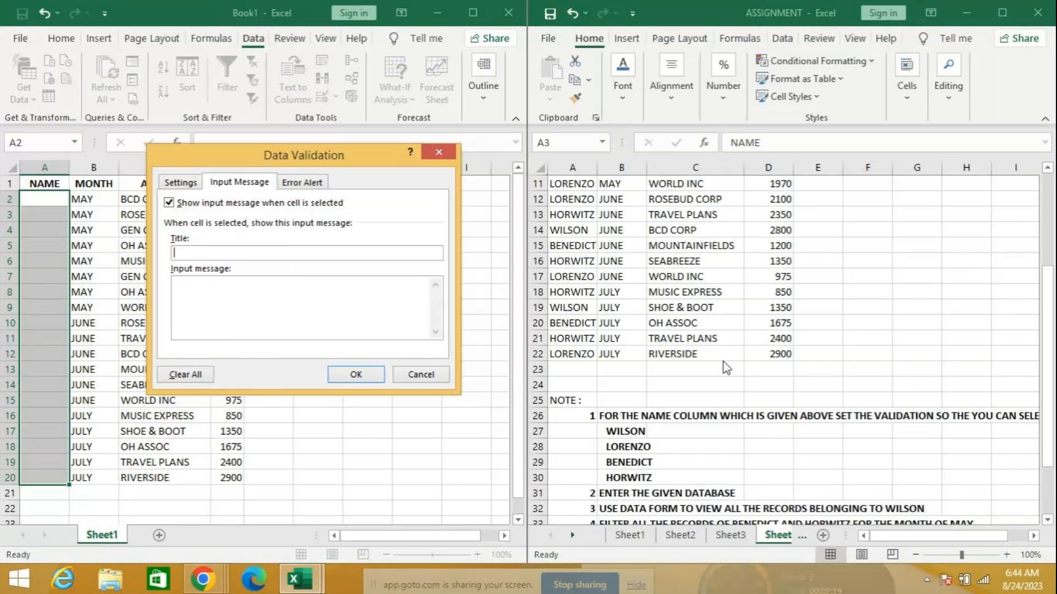
{"action": "type", "text": "ENAME"}
{"action": "key", "text": "BackSpace"}
{"action": "key", "text": "BackSpace"}
{"action": "key", "text": "BackSpace"}
{"action": "key", "text": "BackSpace"}
{"action": "key", "text": "BackSpace"}
{"action": "type", "text": "NAME"}
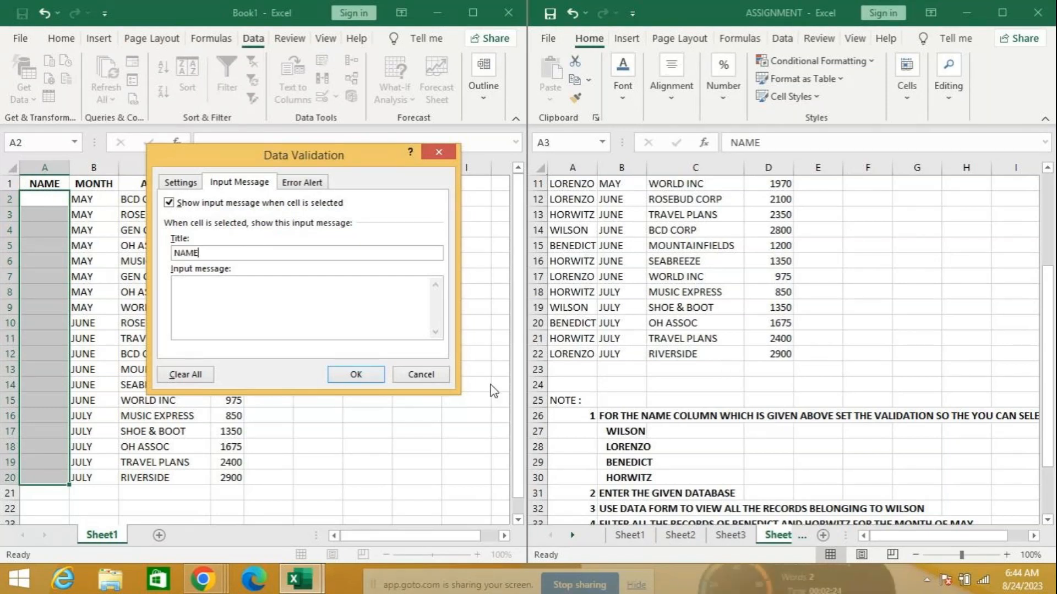
{"action": "left_click", "coordinate": [257, 288]}
{"action": "type", "text": "SELECT THE NAME FROM THE LIST"}
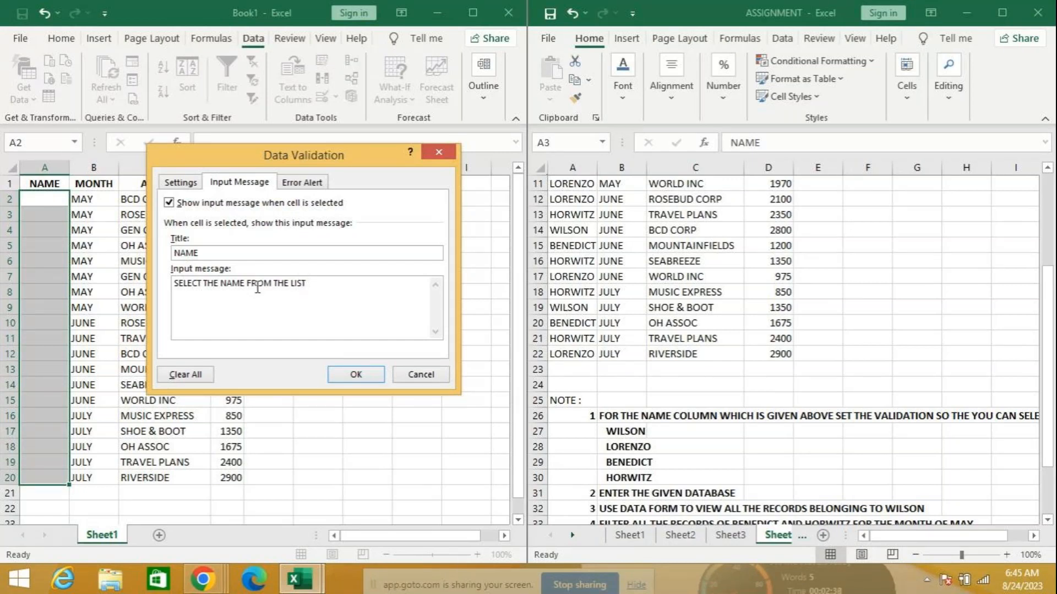
Set a Stop error alert titled ERROR with message 'INVALID NAME' and apply the validation
{"action": "left_click", "coordinate": [301, 183]}
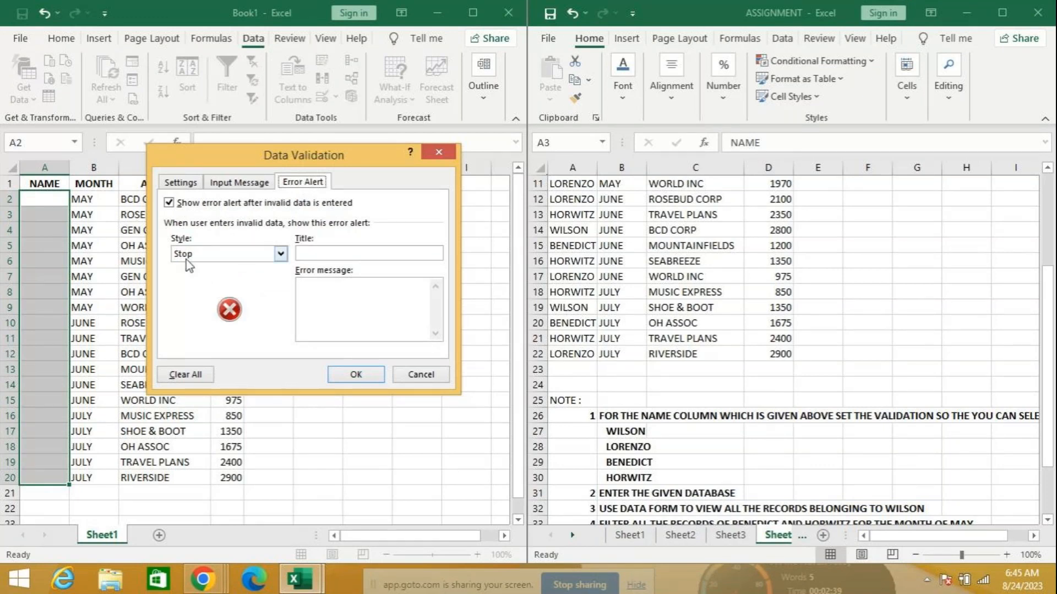
{"action": "left_click", "coordinate": [325, 252]}
{"action": "type", "text": "ERROR"}
{"action": "left_click", "coordinate": [322, 298]}
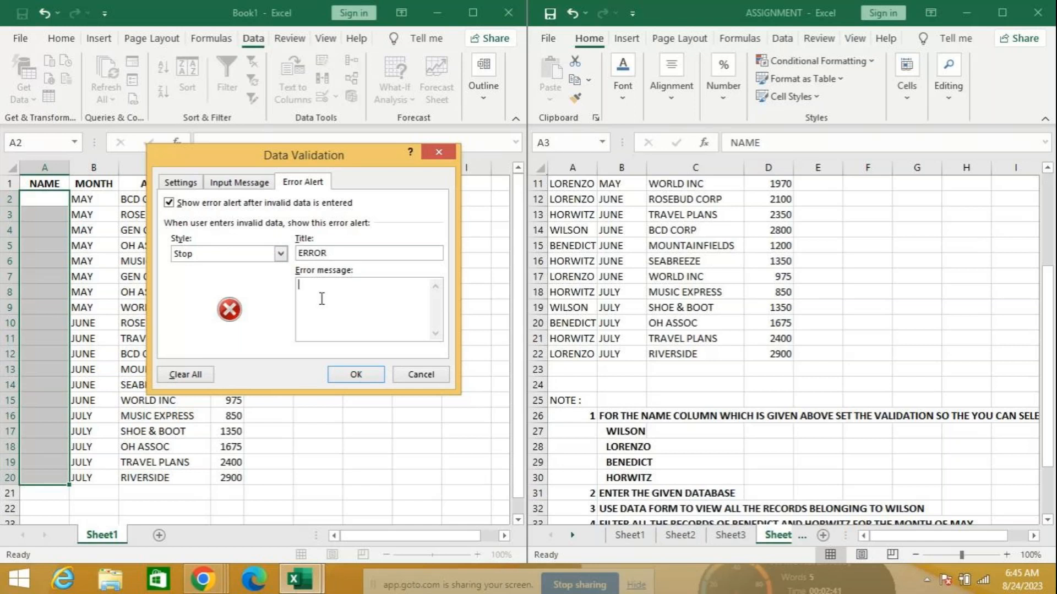
{"action": "type", "text": "INVALID NAME"}
{"action": "left_click", "coordinate": [350, 376]}
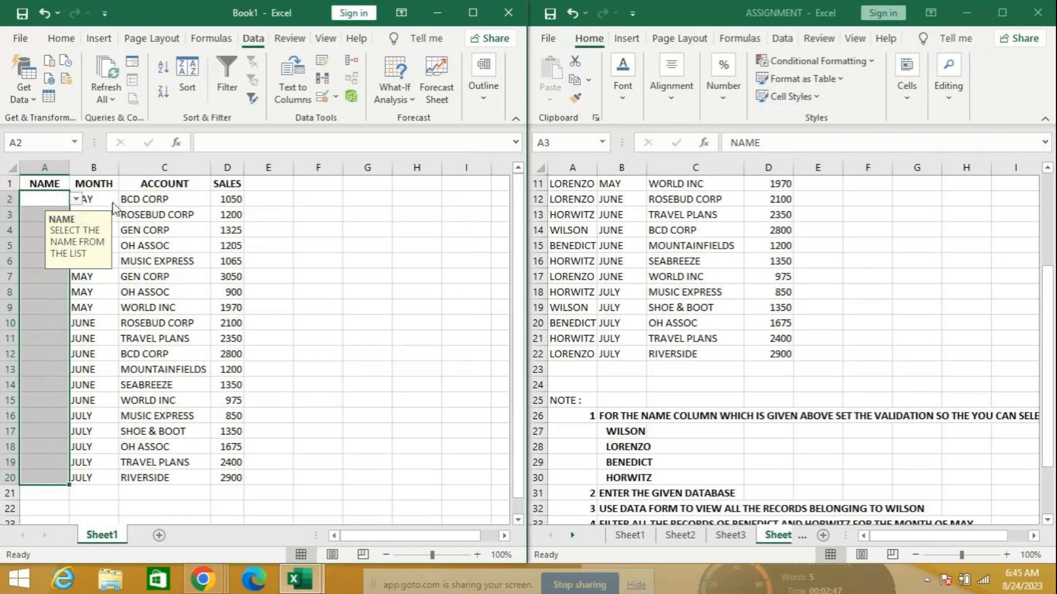
Pick WILSON from the name list for A2 and copy it down into A3
{"action": "left_click_drag", "start_coordinate": [78, 221], "coordinate": [128, 200]}
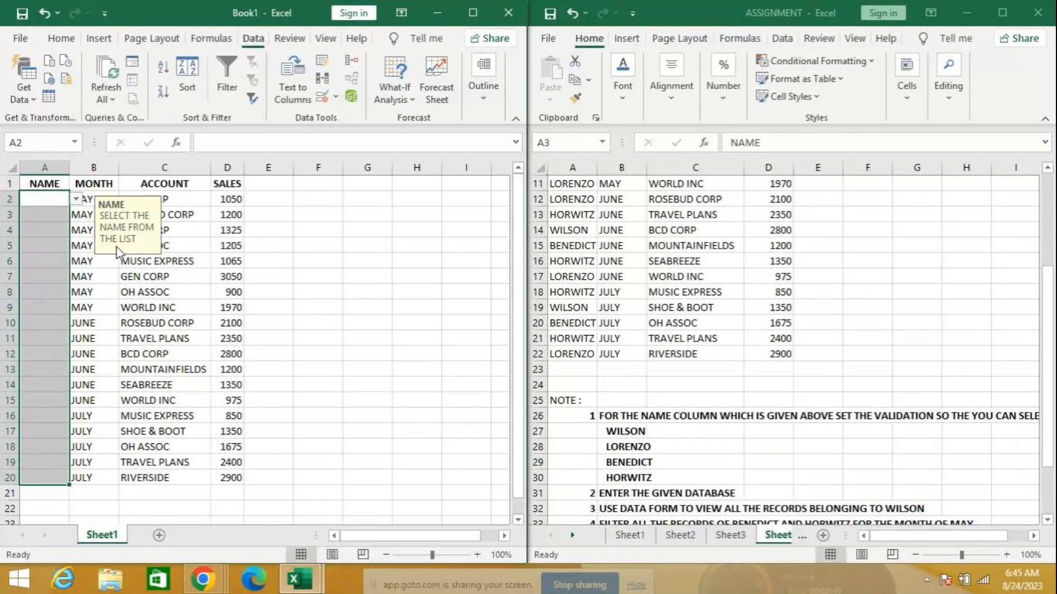
{"action": "left_click", "coordinate": [76, 199]}
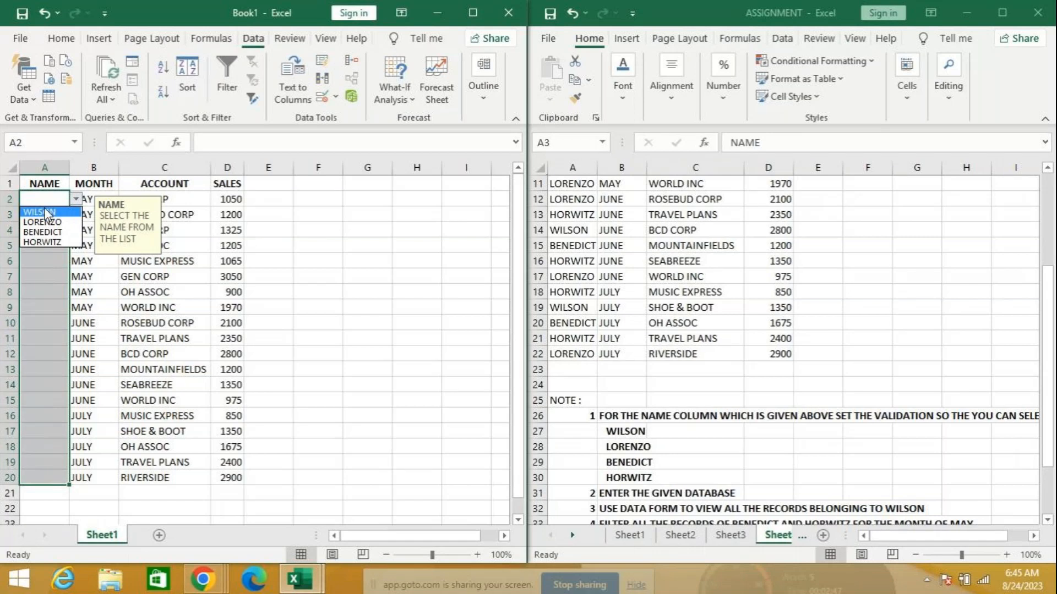
{"action": "left_click", "coordinate": [48, 213]}
{"action": "left_click", "coordinate": [57, 216]}
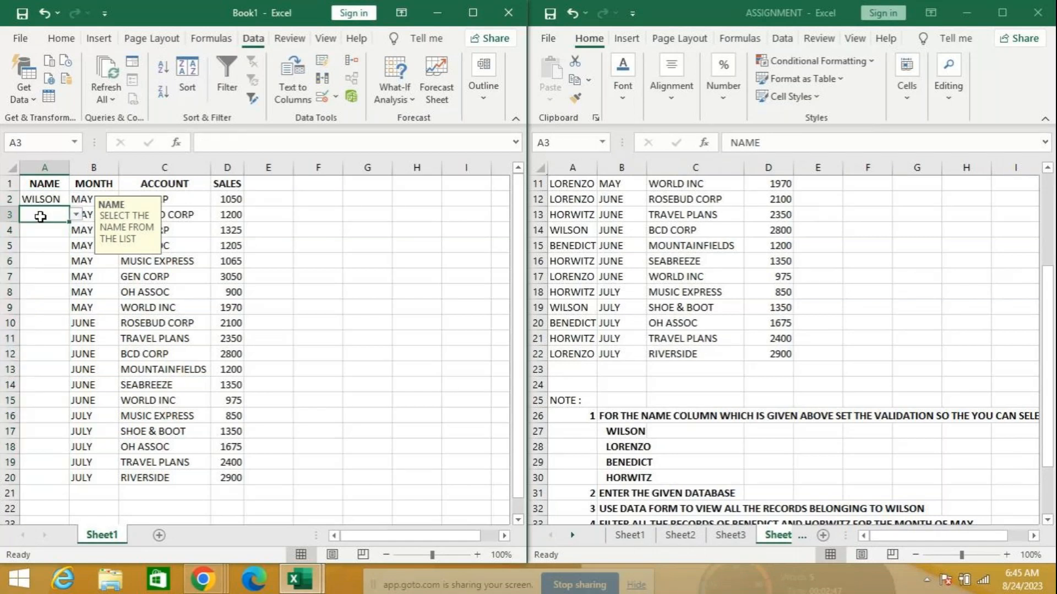
{"action": "left_click", "coordinate": [60, 200]}
{"action": "left_click_drag", "start_coordinate": [69, 207], "coordinate": [68, 221]}
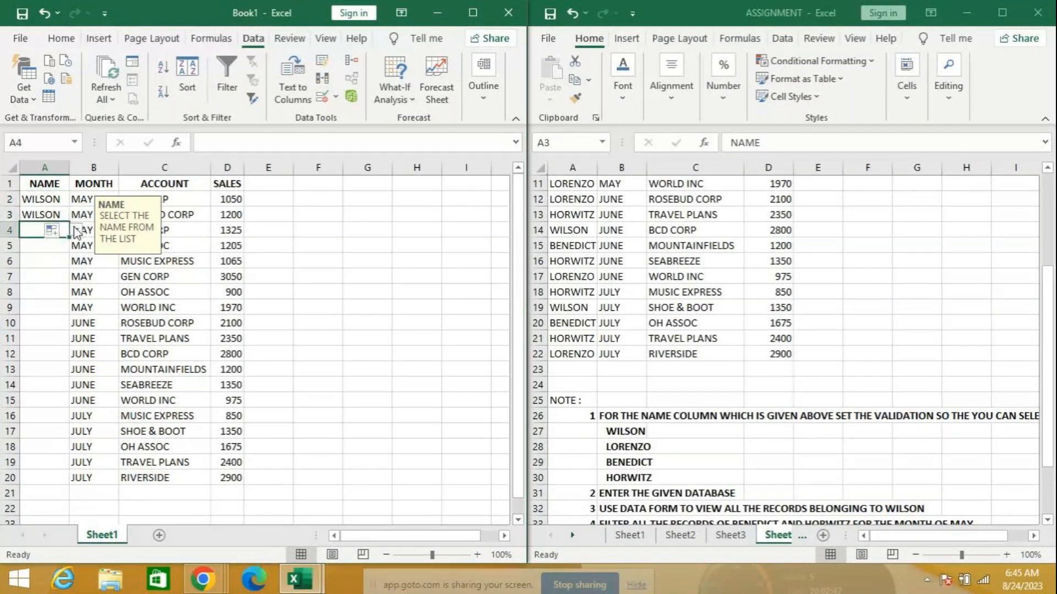
Test the validation by entering SDFD in A4, then discard the rejected entry
{"action": "type", "text": "SDFD"}
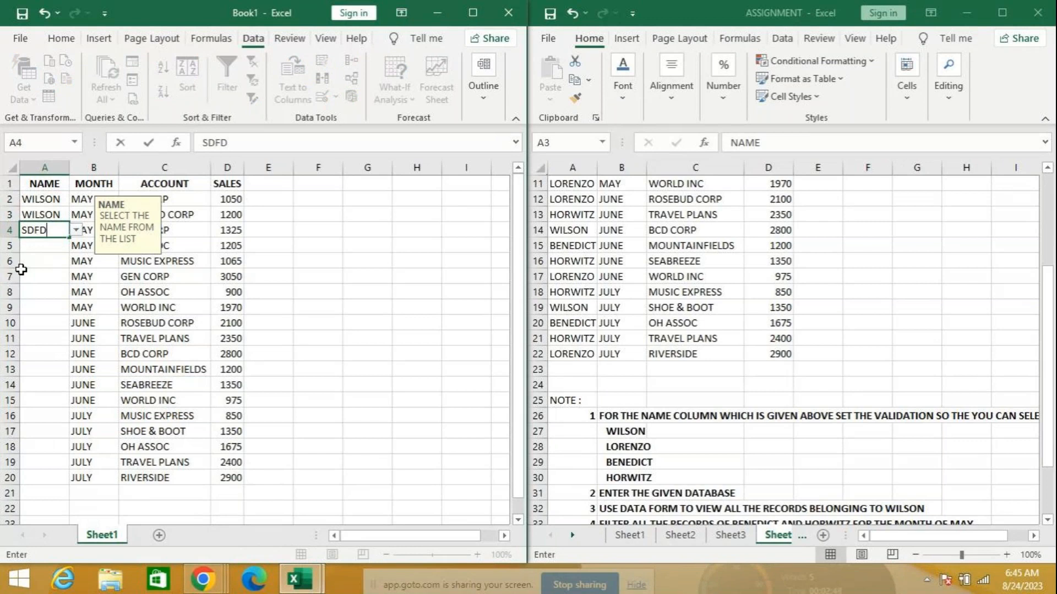
{"action": "key", "text": "Return"}
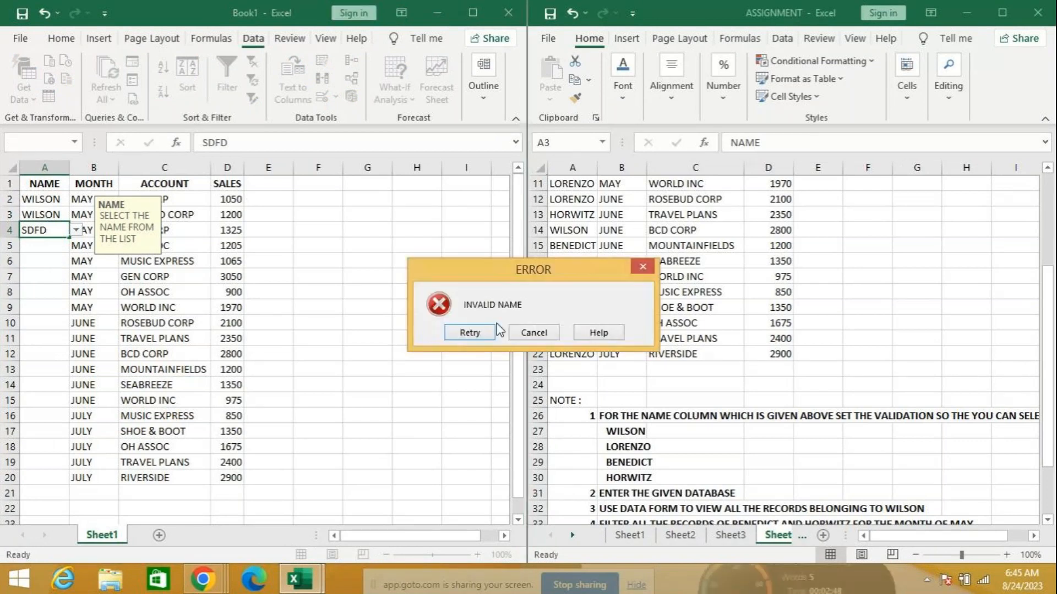
{"action": "left_click", "coordinate": [533, 332]}
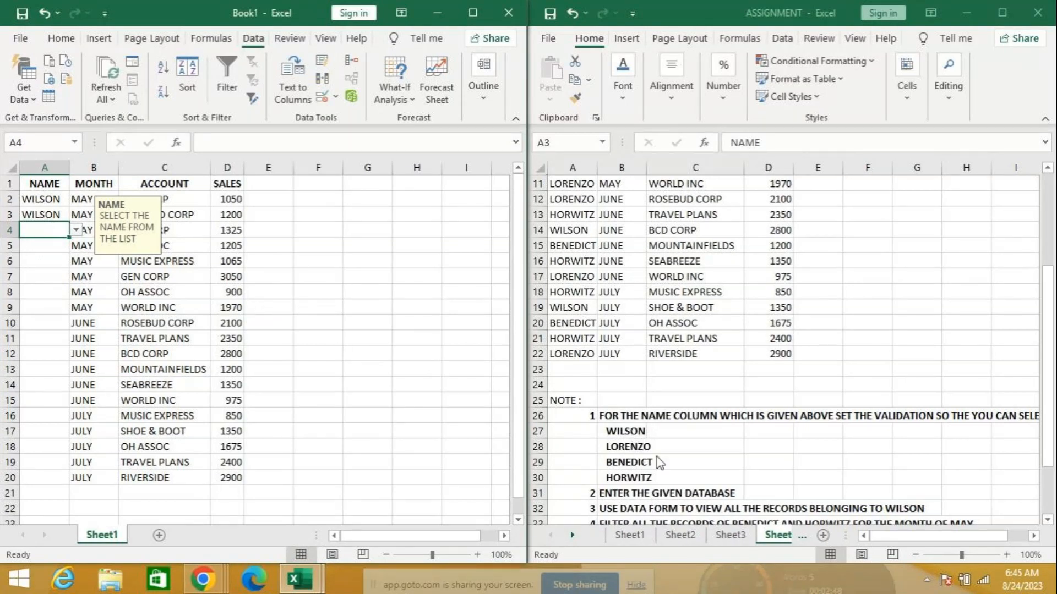
Return to the Book1 workbook and select its table cells
{"action": "scroll", "coordinate": [654, 470], "scroll_direction": "down", "scroll_amount": 1}
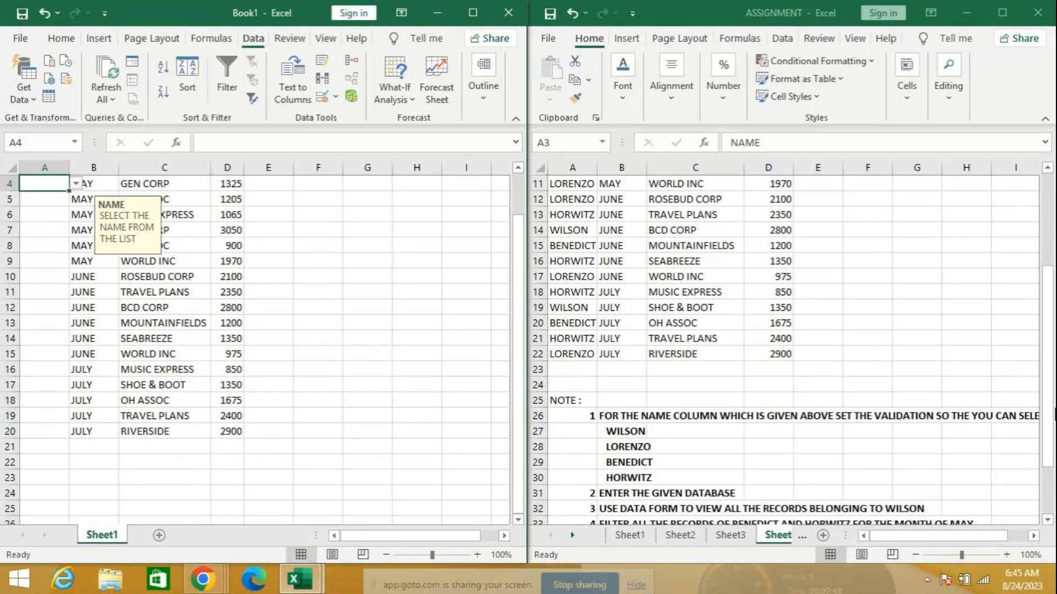
{"action": "left_click_drag", "start_coordinate": [1051, 421], "coordinate": [1051, 468]}
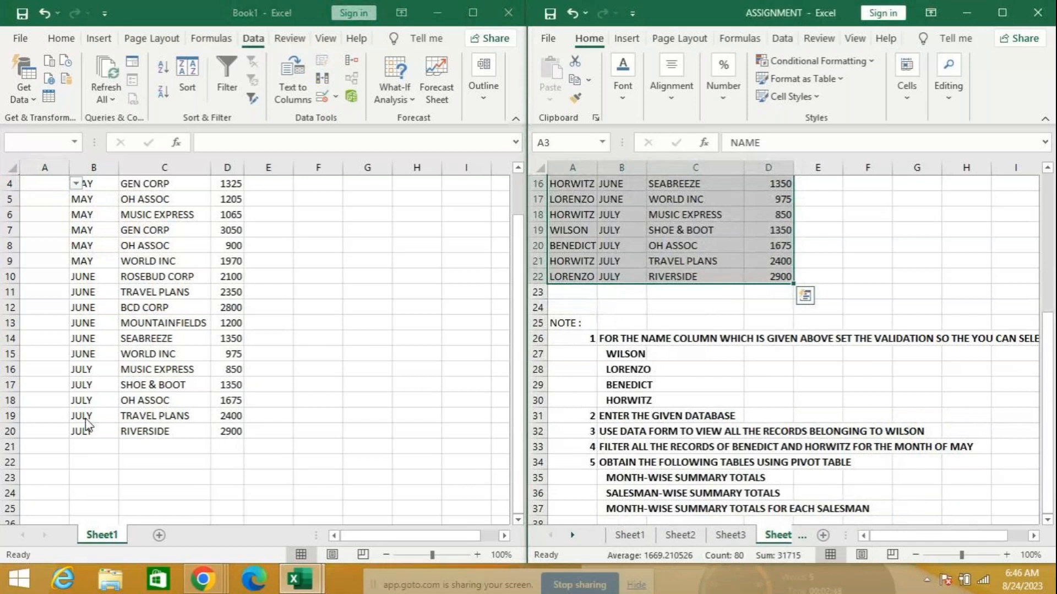
{"action": "mouse_move", "coordinate": [193, 584]}
{"action": "scroll", "coordinate": [464, 223], "scroll_direction": "up", "scroll_amount": 5}
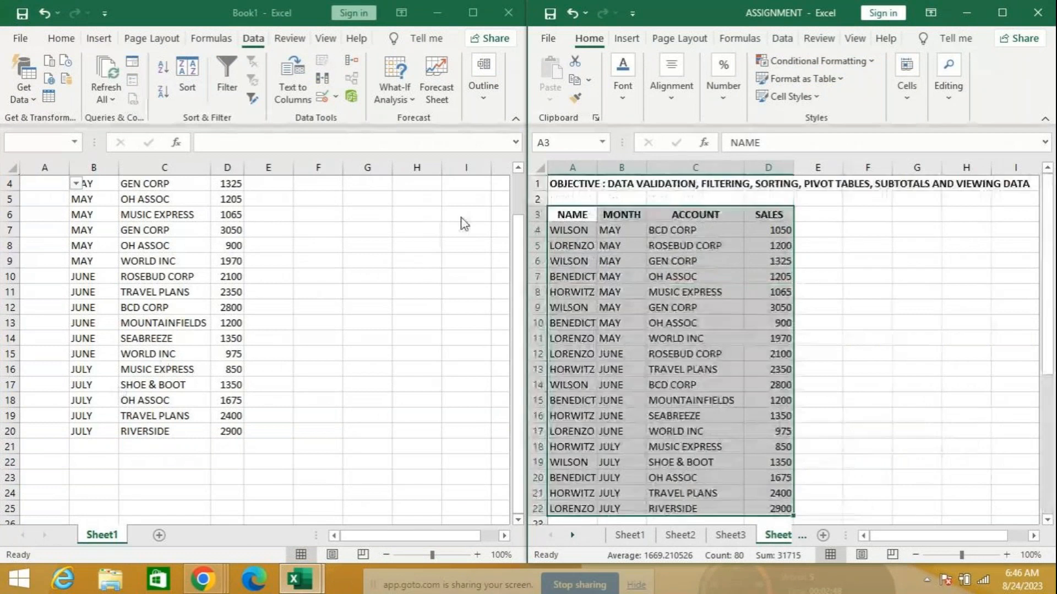
{"action": "left_click", "coordinate": [524, 233]}
{"action": "scroll", "coordinate": [523, 232], "scroll_direction": "up", "scroll_amount": 1}
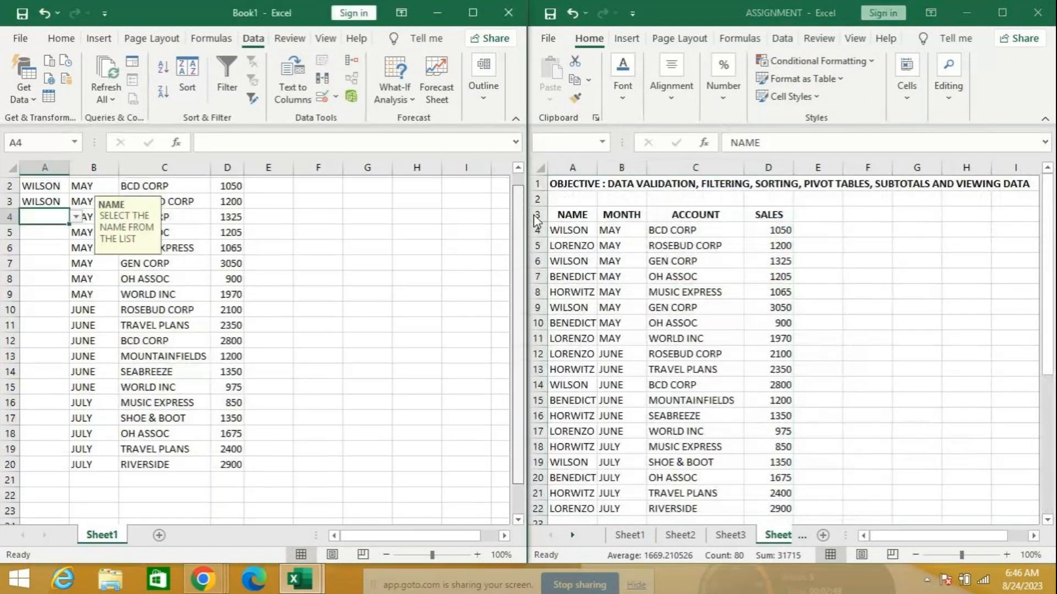
{"action": "left_click_drag", "start_coordinate": [41, 183], "coordinate": [238, 477]}
Clear all data validation from the selected cells and delete the table contents
{"action": "left_click", "coordinate": [338, 98]}
{"action": "left_click", "coordinate": [361, 113]}
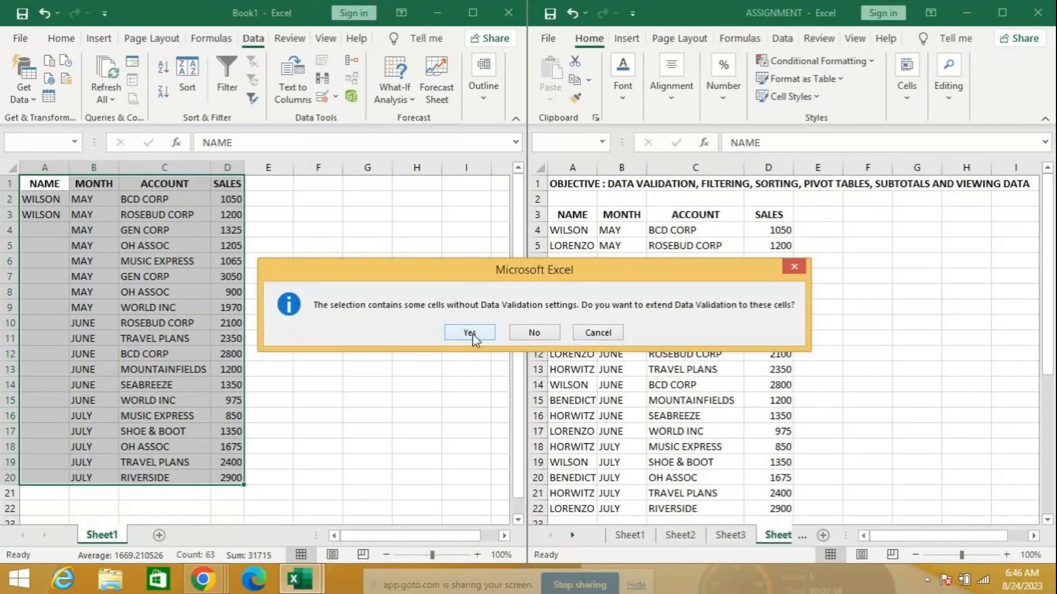
{"action": "left_click", "coordinate": [535, 334]}
{"action": "left_click", "coordinate": [183, 375]}
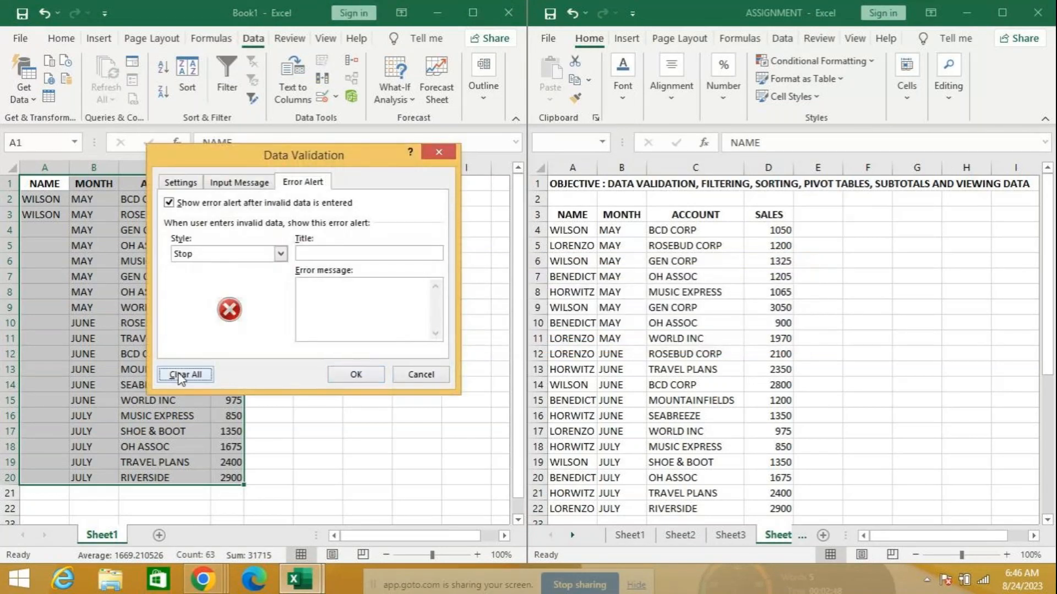
{"action": "left_click", "coordinate": [366, 377]}
{"action": "key", "text": "Delete"}
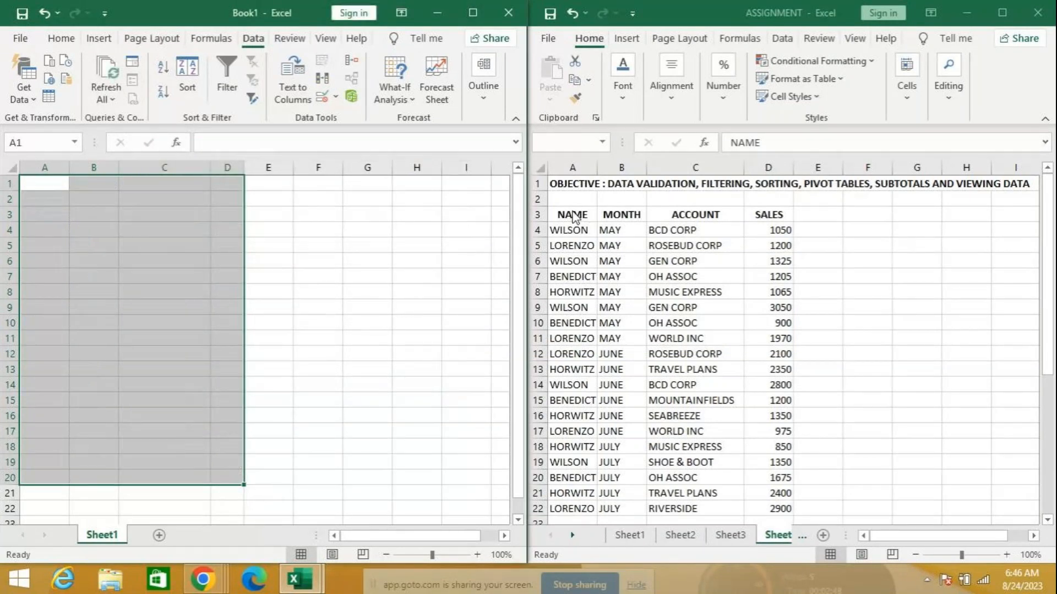
Select and copy the entire ASSIGNMENT data table
{"action": "left_click", "coordinate": [571, 214]}
{"action": "key", "text": "ctrl+a"}
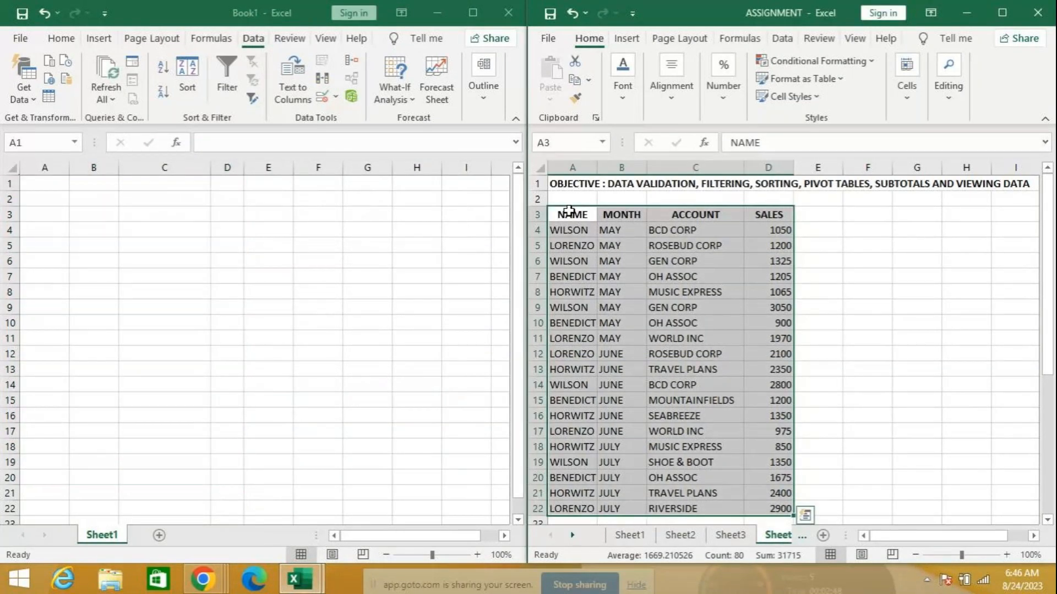
{"action": "key", "text": "ctrl+c"}
Paste the ASSIGNMENT sales table into Book1 at A1, filling A1:D20
{"action": "left_click", "coordinate": [45, 186]}
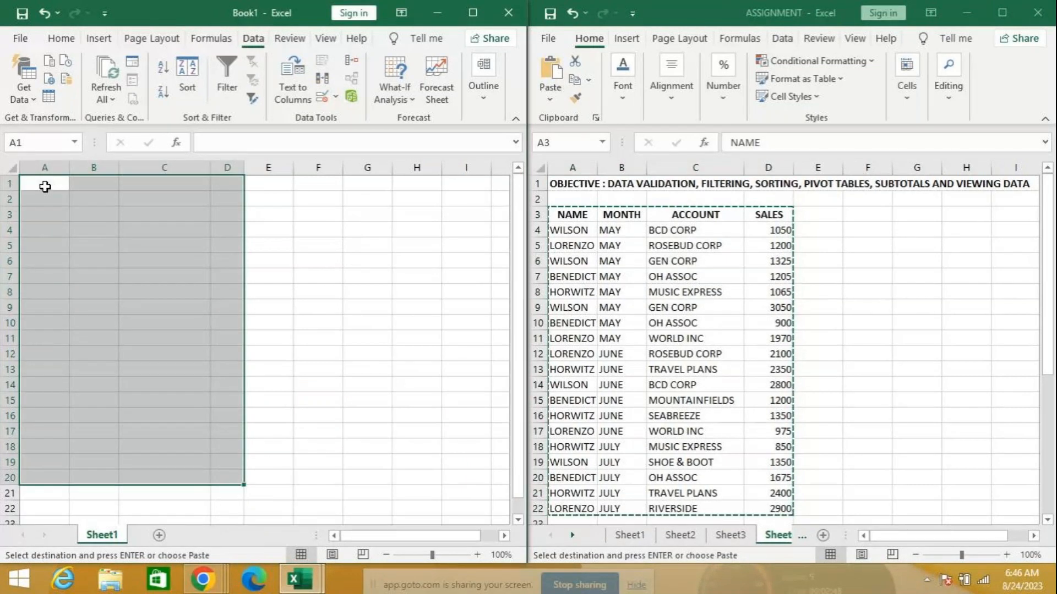
{"action": "key", "text": "ctrl+v"}
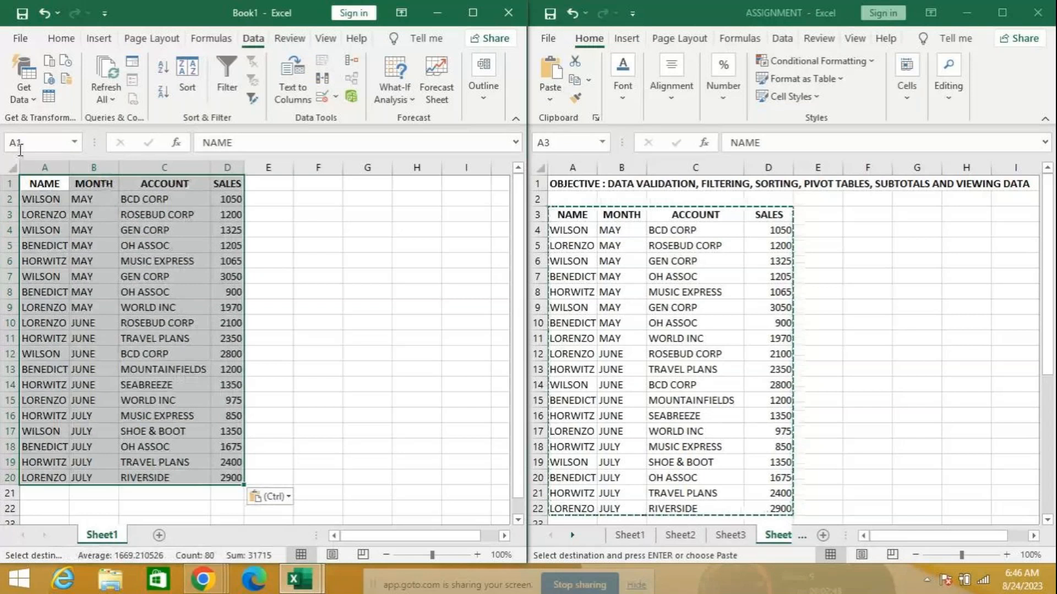
{"action": "left_click", "coordinate": [330, 272]}
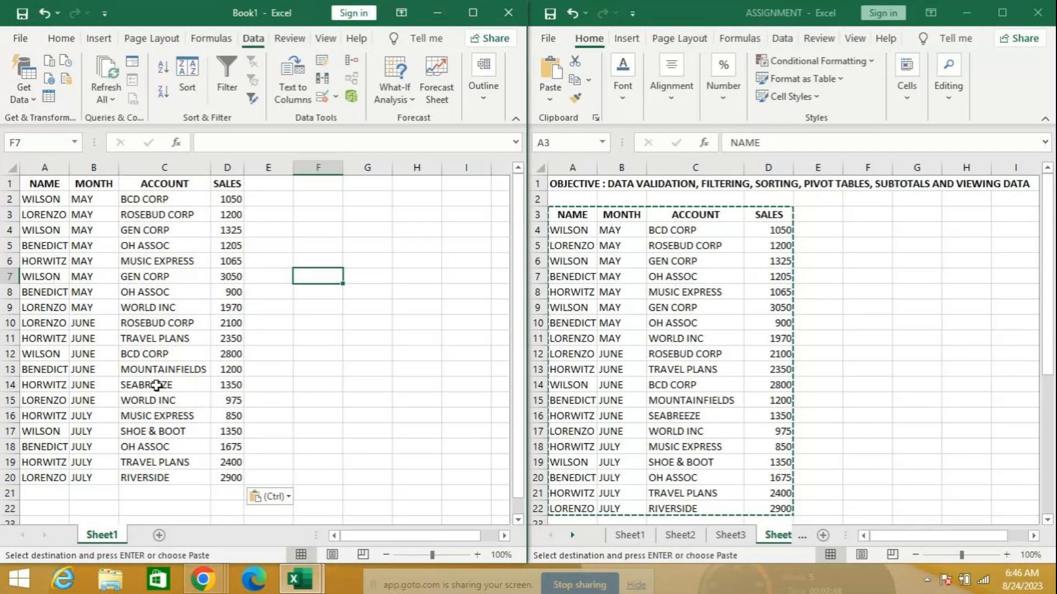
{"action": "left_click", "coordinate": [39, 183]}
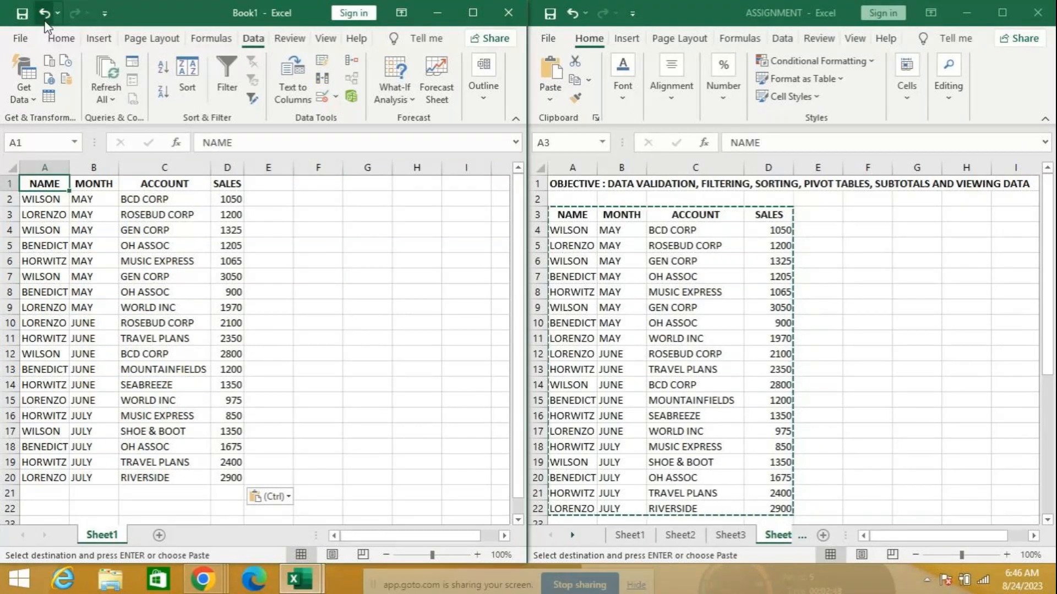
Open the Quick Access Toolbar settings in Excel Options and list All Commands
{"action": "left_click", "coordinate": [106, 15]}
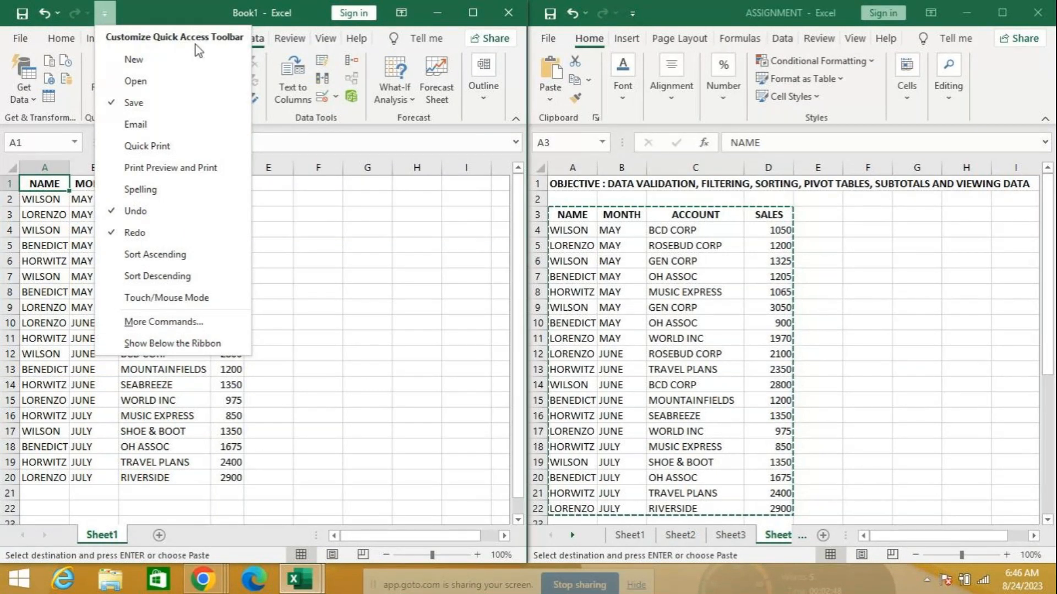
{"action": "left_click", "coordinate": [149, 329]}
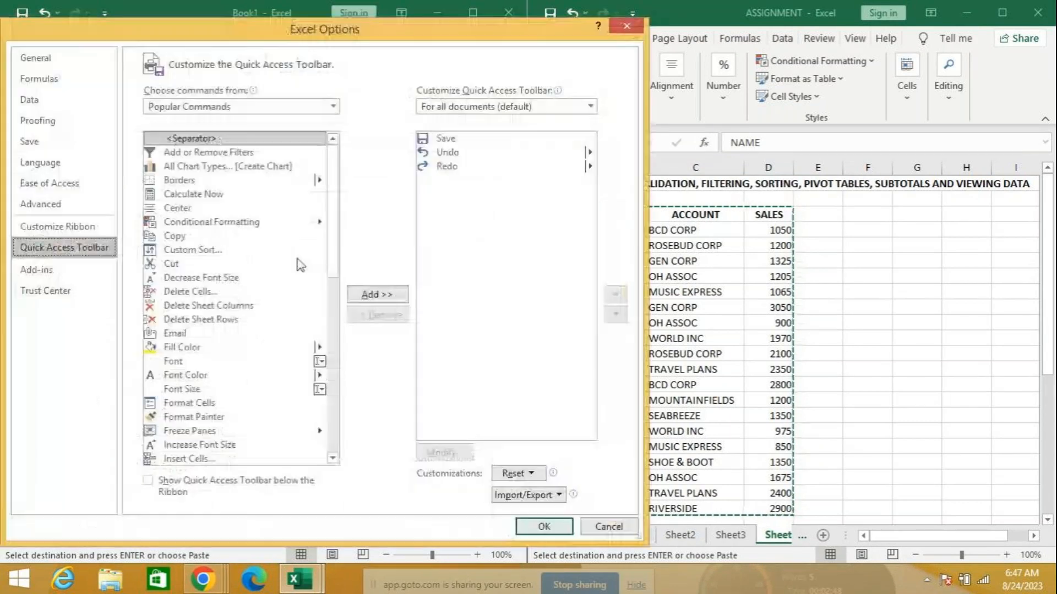
{"action": "left_click", "coordinate": [198, 107]}
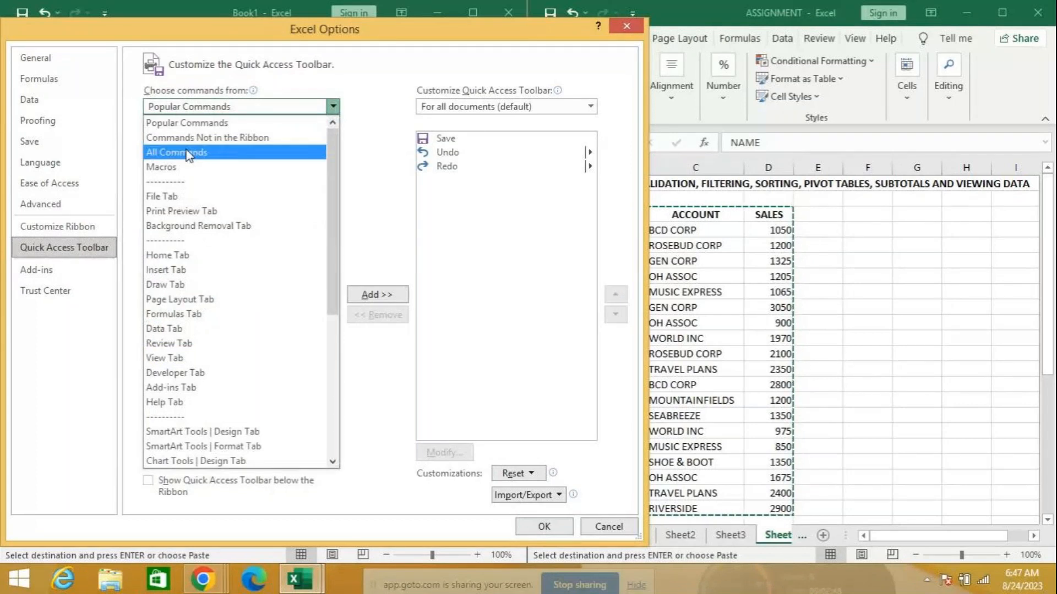
{"action": "left_click", "coordinate": [187, 153]}
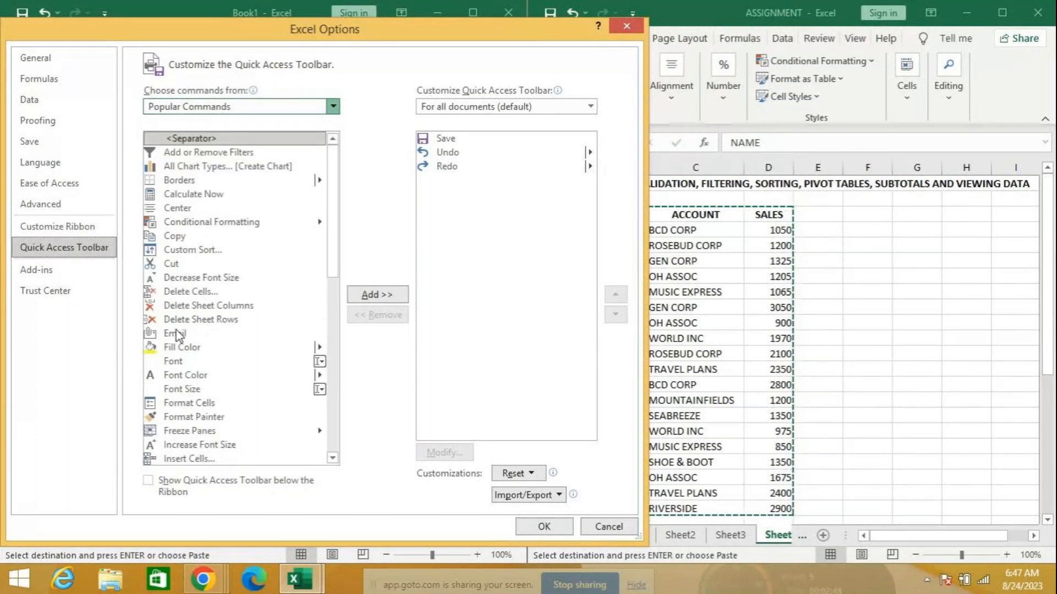
{"action": "left_click", "coordinate": [177, 376]}
Add the Form... command to the Quick Access Toolbar and confirm with OK
{"action": "type", "text": "fo"}
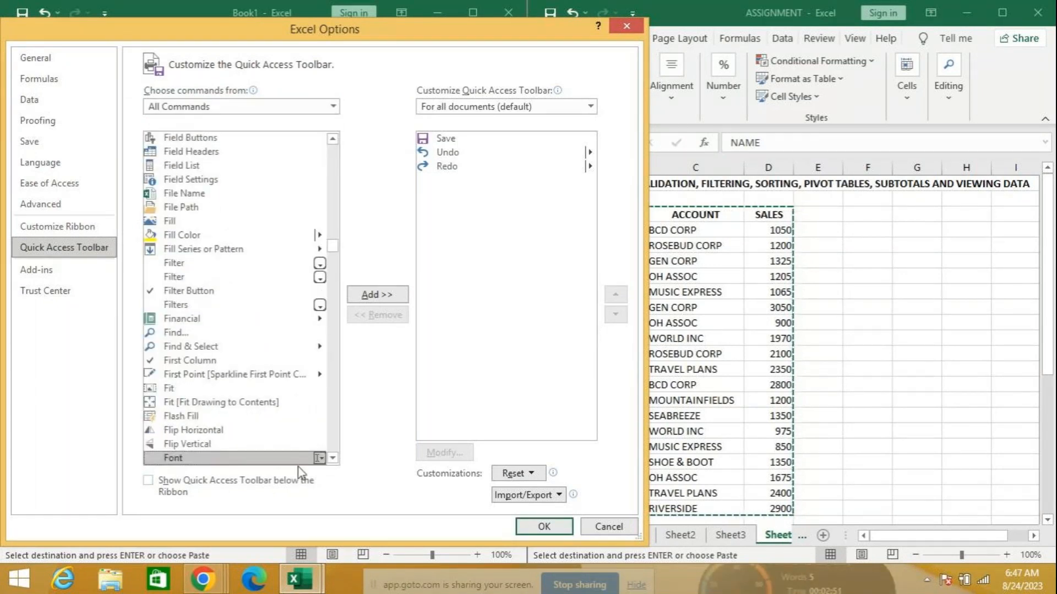
{"action": "scroll", "coordinate": [331, 462], "scroll_direction": "down", "scroll_amount": 4}
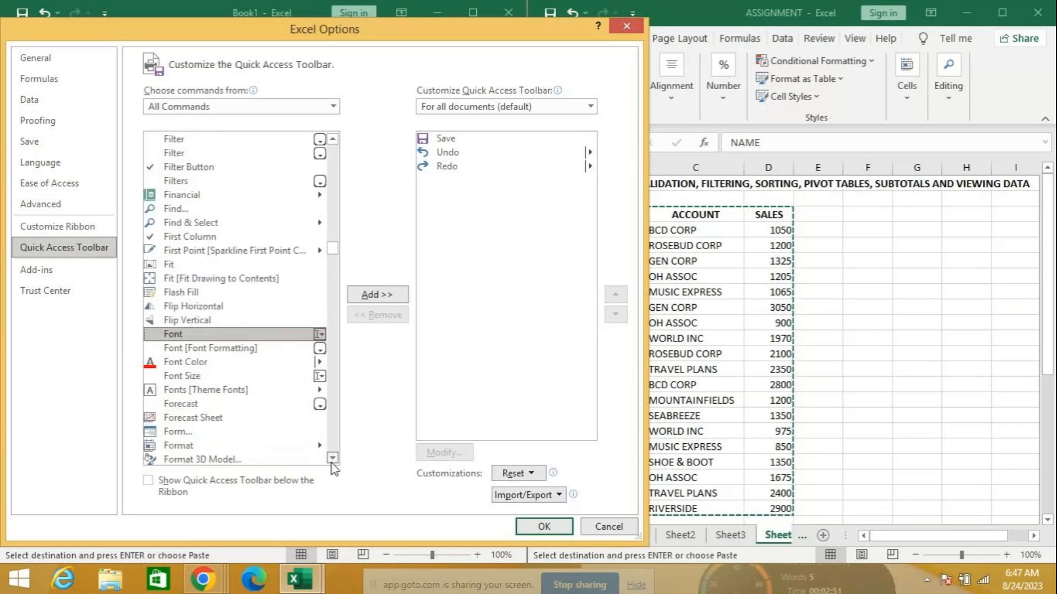
{"action": "scroll", "coordinate": [332, 465], "scroll_direction": "down", "scroll_amount": 1}
{"action": "left_click", "coordinate": [178, 357]}
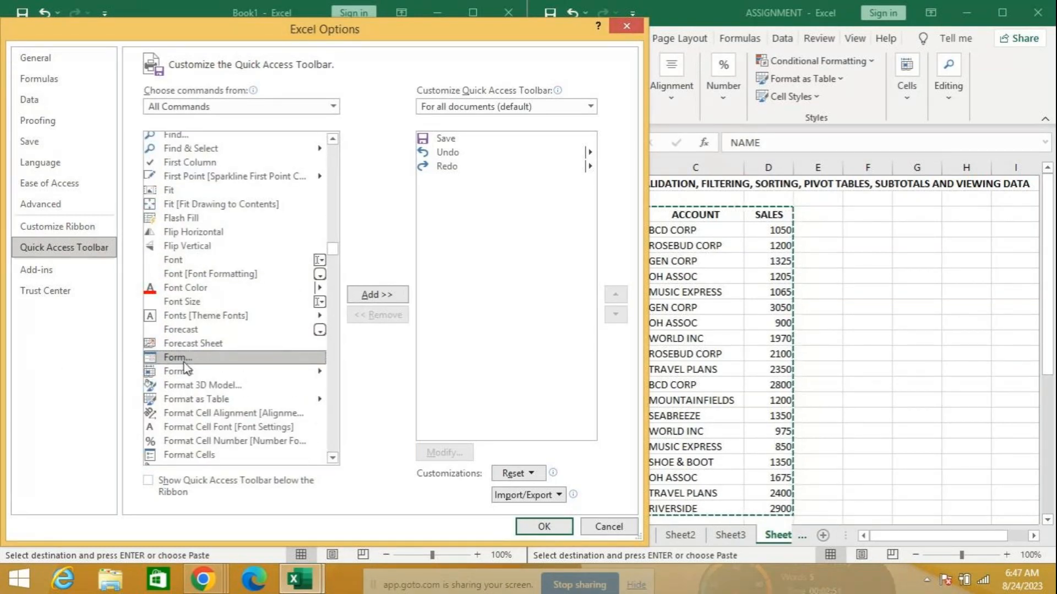
{"action": "left_click", "coordinate": [389, 298]}
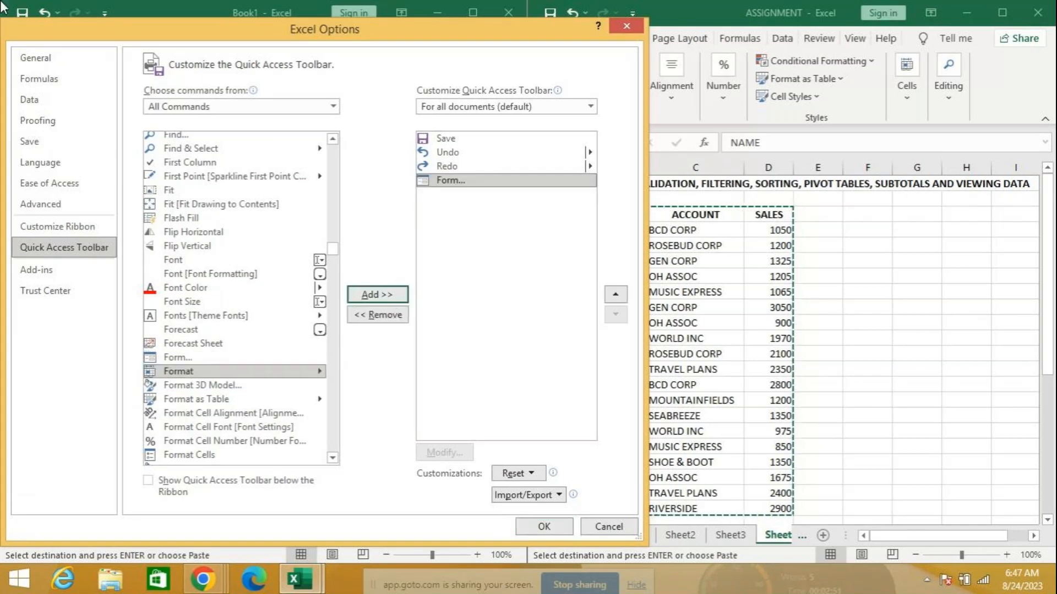
{"action": "left_click_drag", "start_coordinate": [98, 30], "coordinate": [111, 88]}
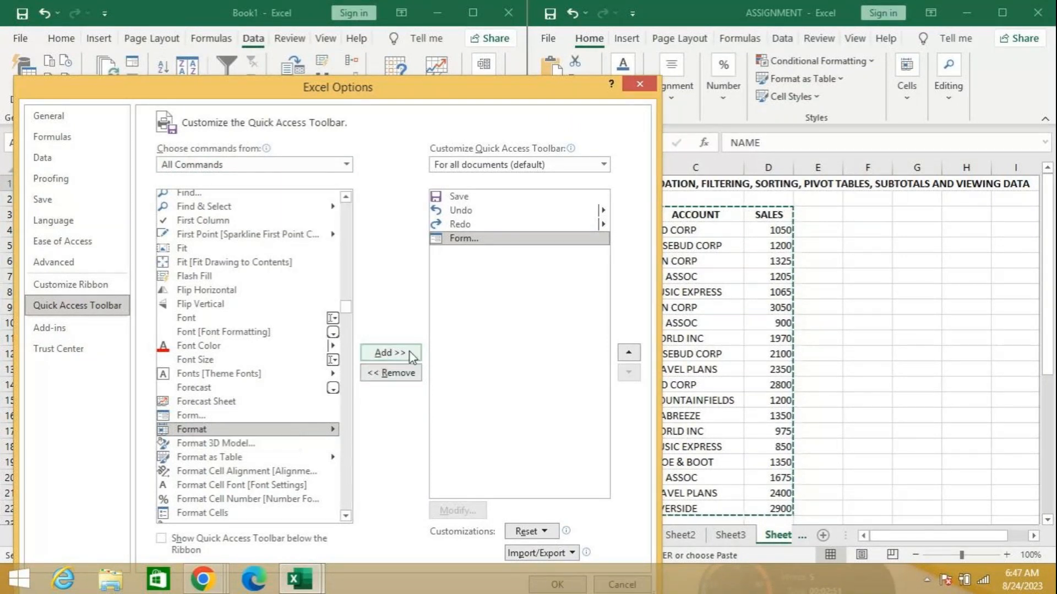
{"action": "left_click_drag", "start_coordinate": [417, 89], "coordinate": [402, 17]}
{"action": "left_click", "coordinate": [540, 518]}
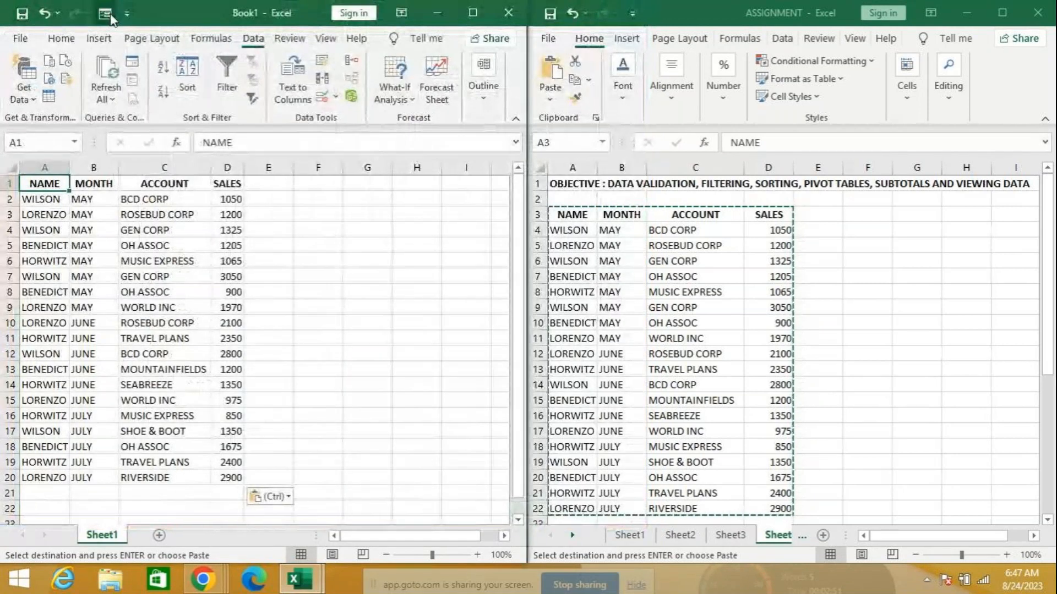
Open the data form and search for records with WILSON as the NAME criterion
{"action": "left_click", "coordinate": [110, 16]}
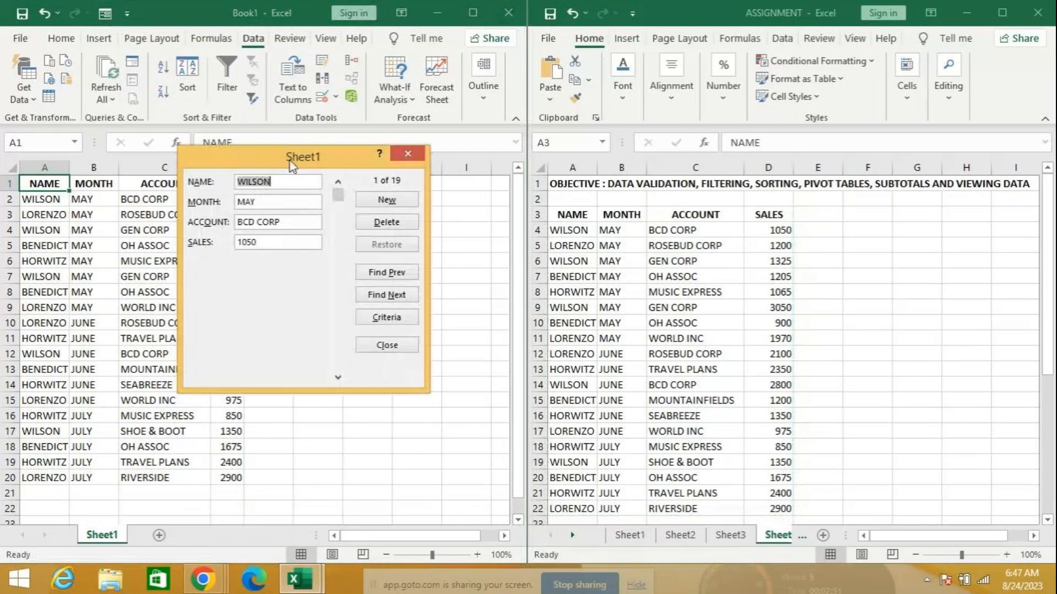
{"action": "left_click_drag", "start_coordinate": [286, 162], "coordinate": [363, 129]}
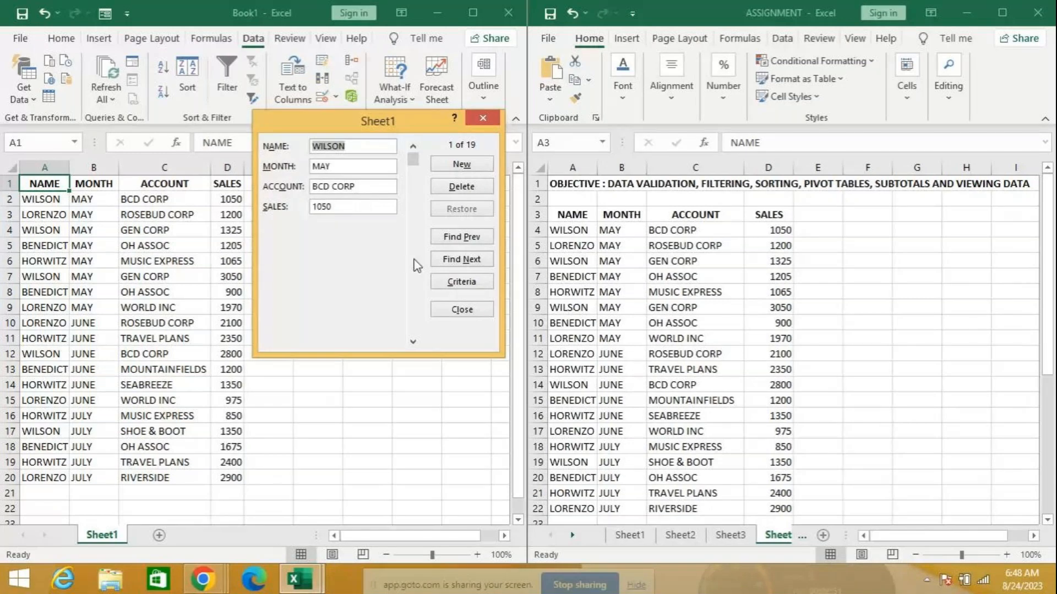
{"action": "left_click", "coordinate": [461, 284]}
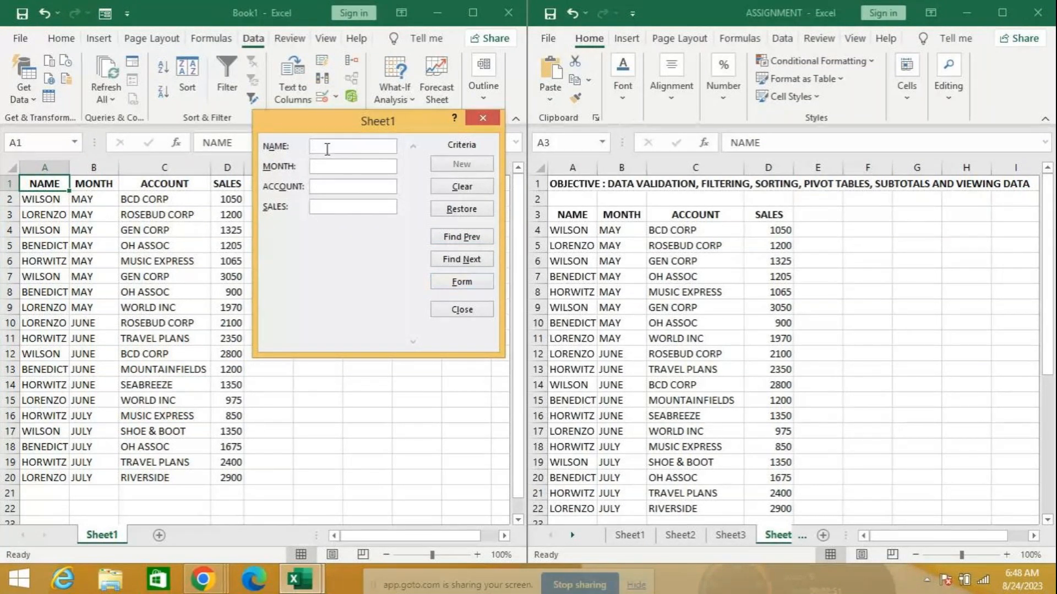
{"action": "type", "text": "WI"}
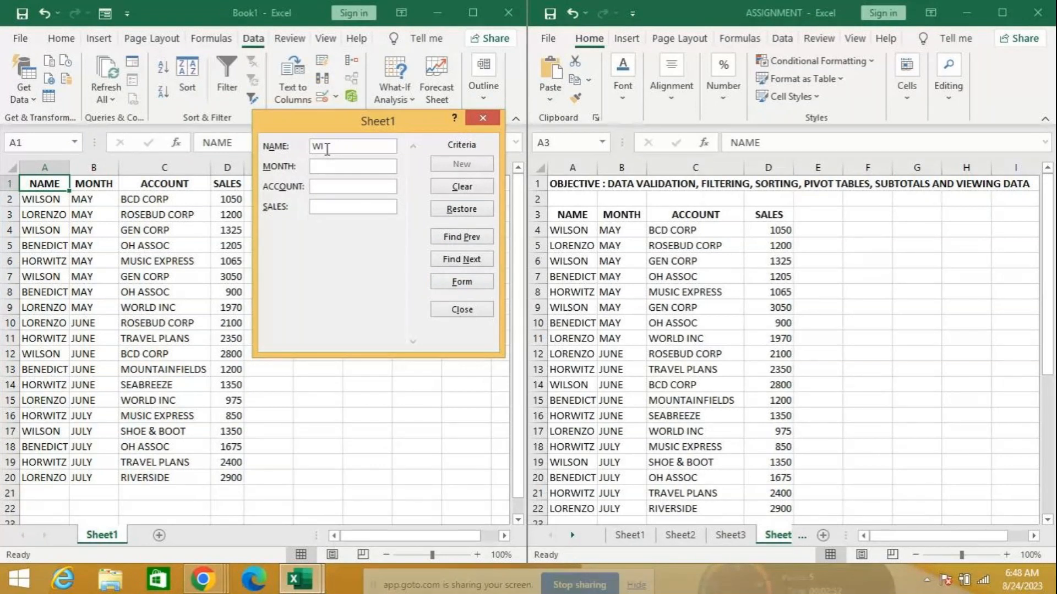
{"action": "type", "text": "LSON"}
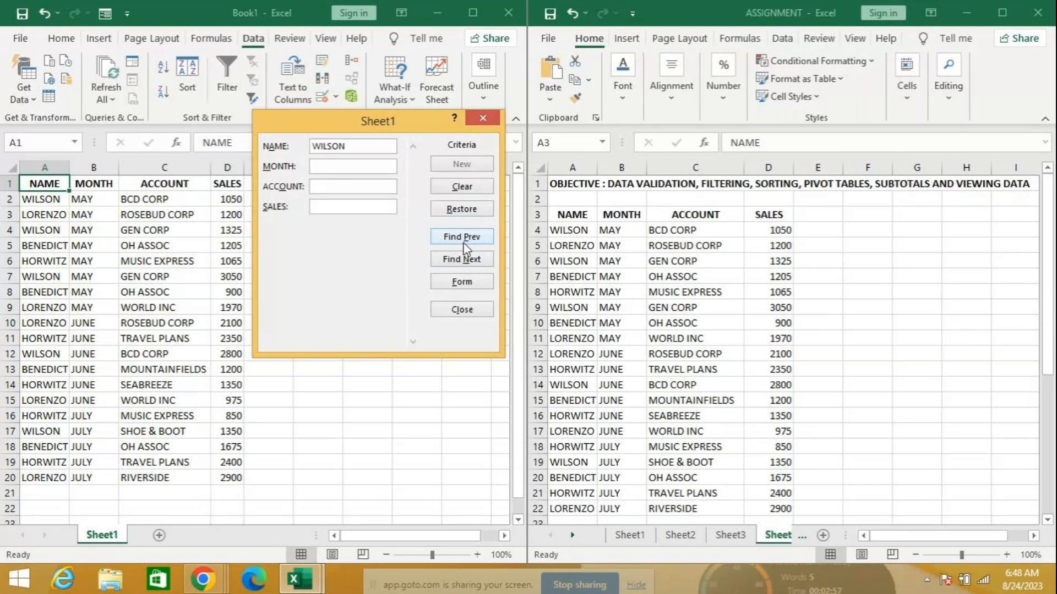
{"action": "left_click", "coordinate": [468, 260]}
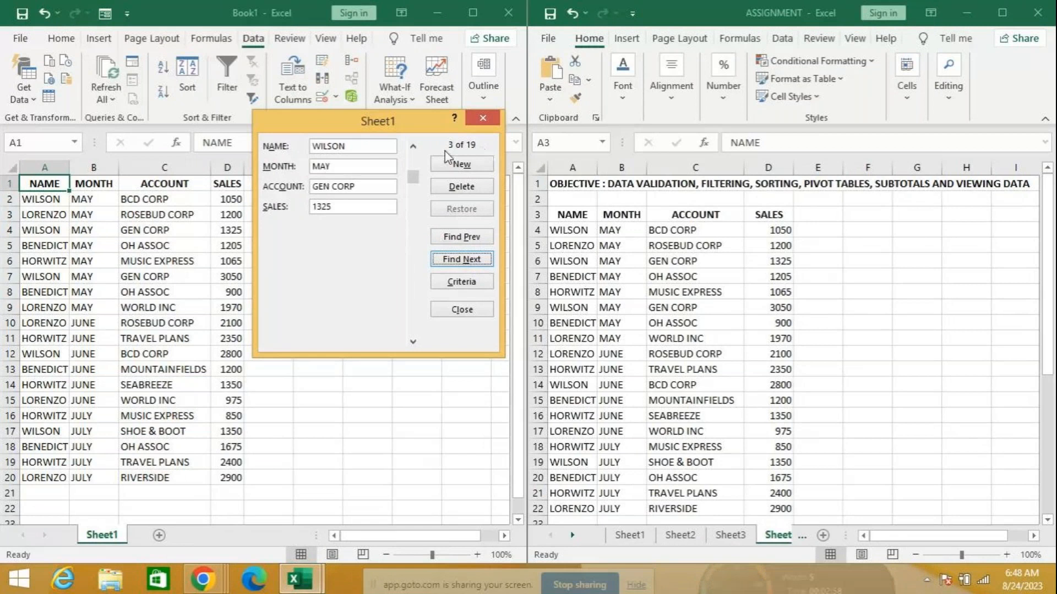
Step through WILSON records to record 16 of 19: JULY, SHOE & BOOT, 1350
{"action": "left_click", "coordinate": [472, 241]}
{"action": "left_click", "coordinate": [459, 262]}
{"action": "left_click", "coordinate": [459, 262]}
{"action": "left_click", "coordinate": [459, 262]}
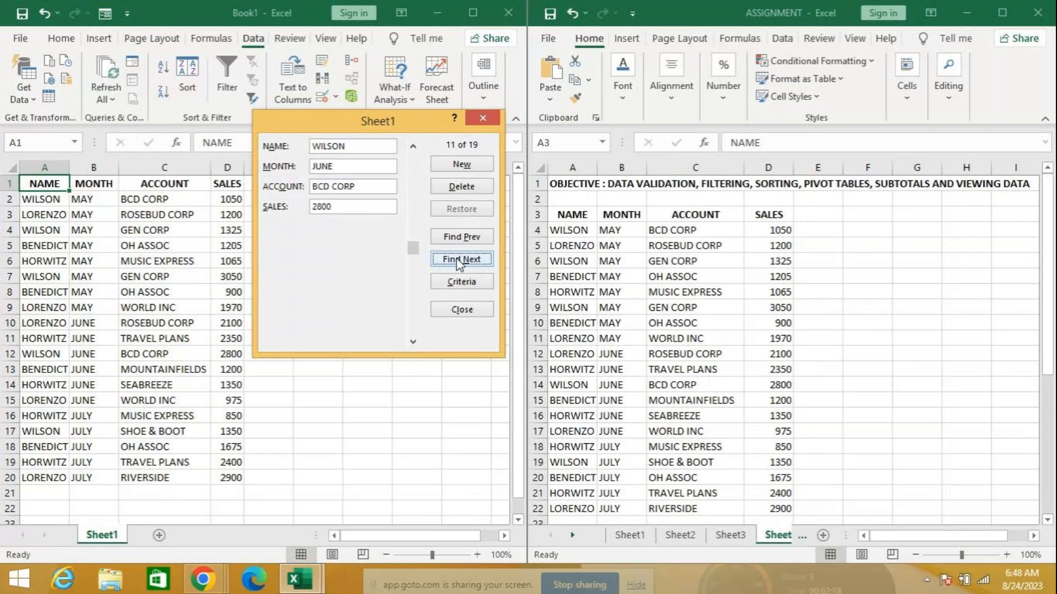
{"action": "left_click", "coordinate": [460, 262]}
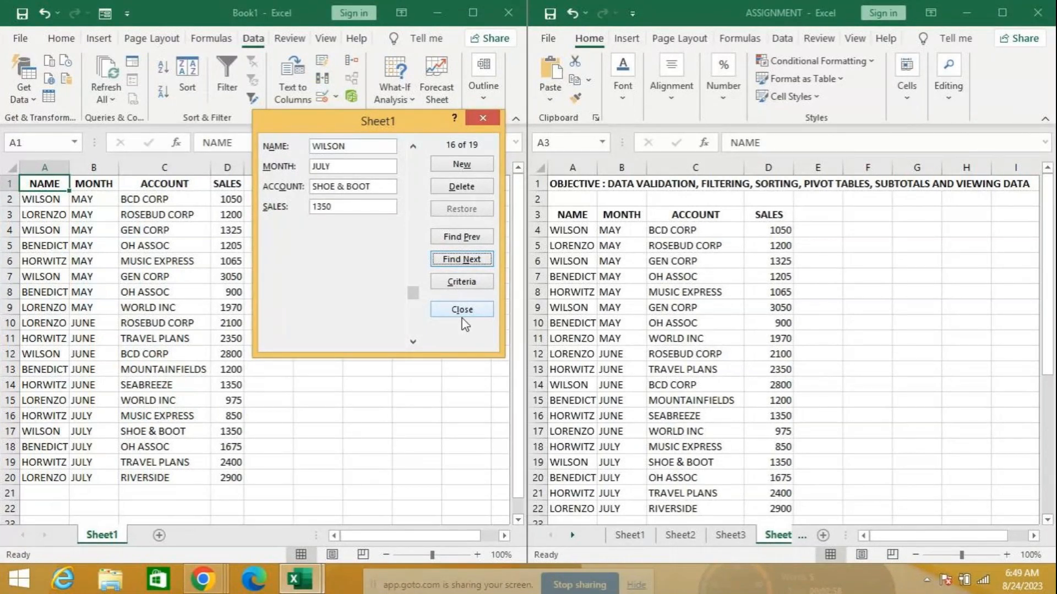
Set the form criteria to SALES >2000, removing the WILSON name criterion
{"action": "left_click", "coordinate": [448, 281]}
{"action": "left_click", "coordinate": [336, 208]}
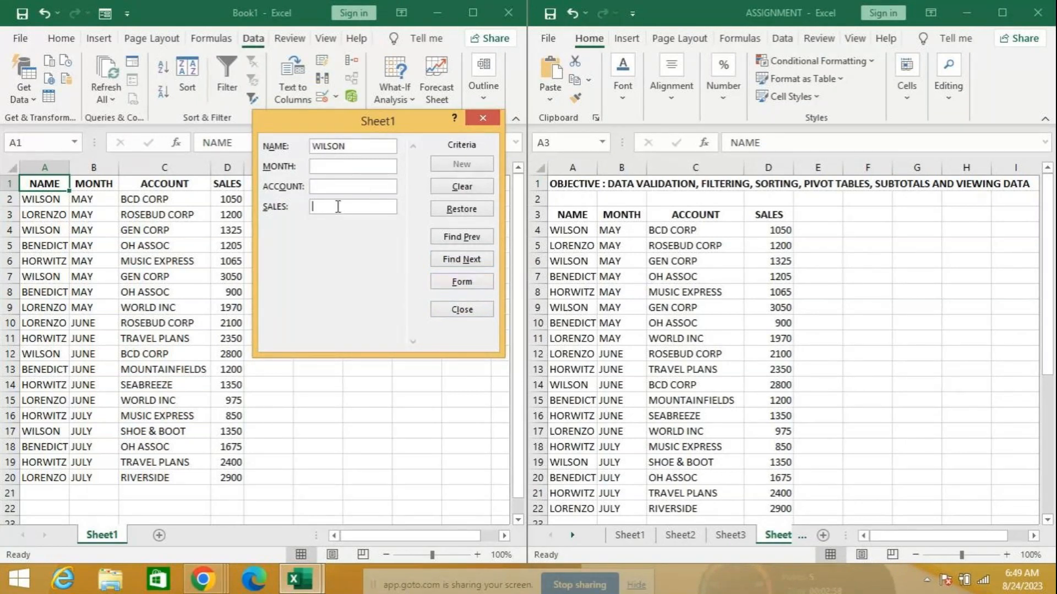
{"action": "type", "text": ">2000"}
{"action": "double_click", "coordinate": [359, 146]}
{"action": "key", "text": "Delete"}
{"action": "left_click", "coordinate": [466, 259]}
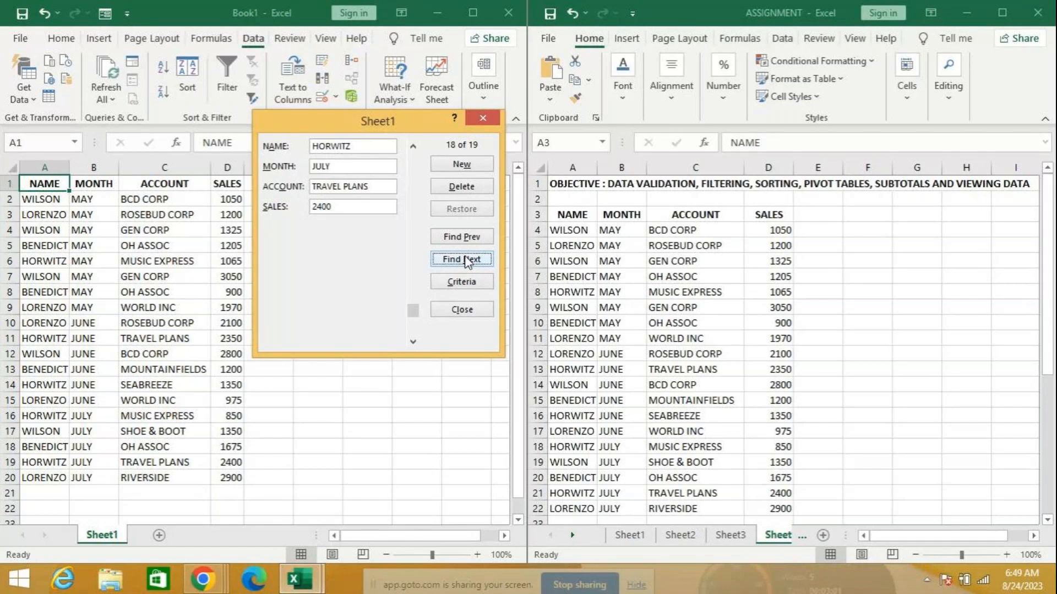
{"action": "left_click", "coordinate": [466, 260]}
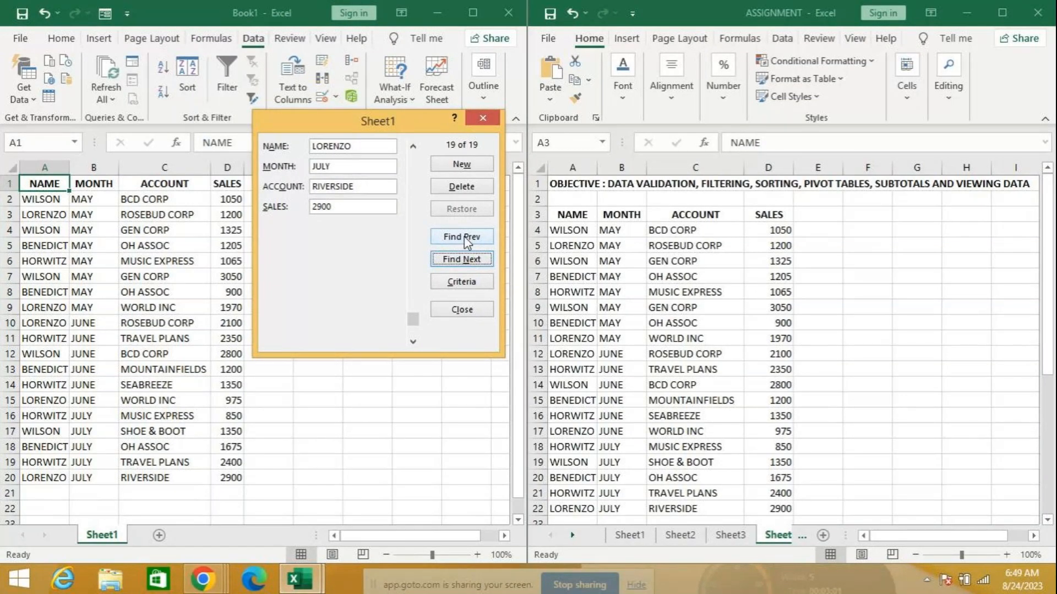
{"action": "left_click", "coordinate": [466, 238]}
{"action": "scroll", "coordinate": [466, 242], "scroll_direction": "up", "scroll_amount": 2}
{"action": "left_click", "coordinate": [466, 238]}
{"action": "left_click", "coordinate": [466, 238]}
{"action": "left_click", "coordinate": [467, 238]}
{"action": "left_click", "coordinate": [467, 238]}
{"action": "left_click", "coordinate": [467, 238]}
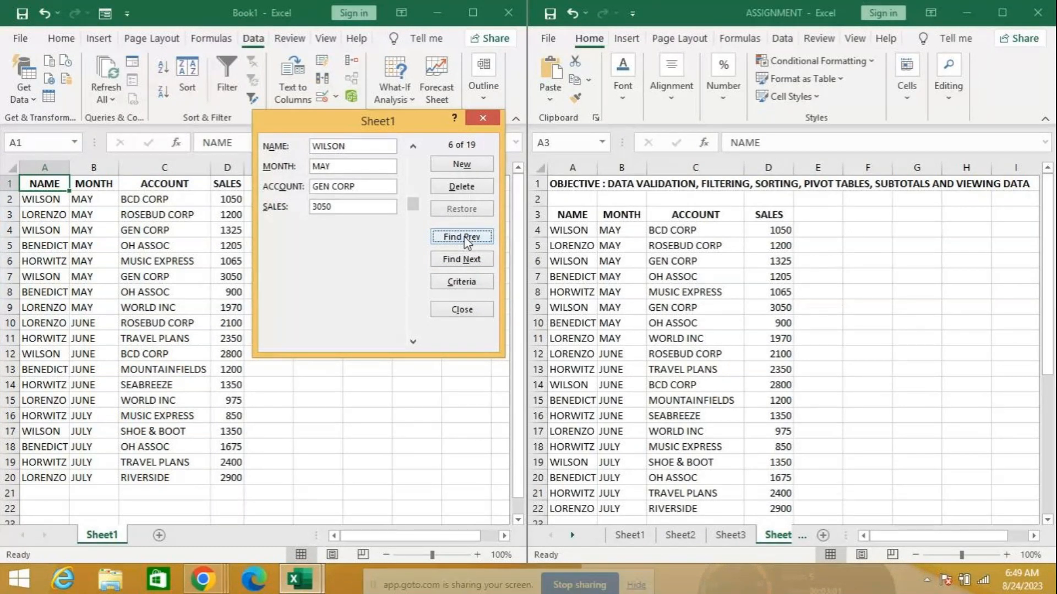
Enter a new form record WILSON, JULY, BCD CORP, 2000, saving it as row 21
{"action": "left_click", "coordinate": [461, 165]}
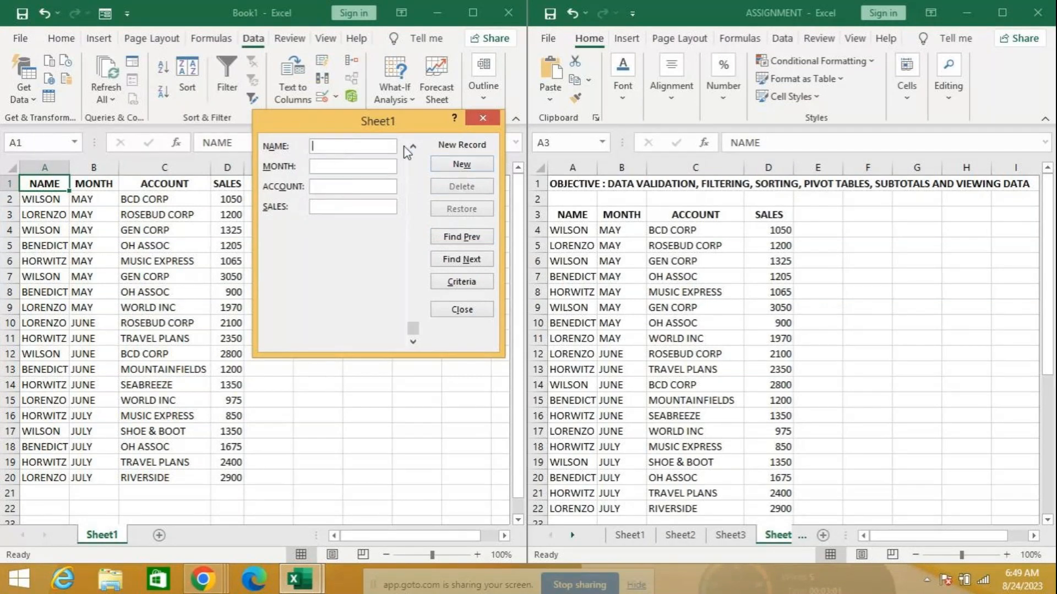
{"action": "type", "text": "WILSON"}
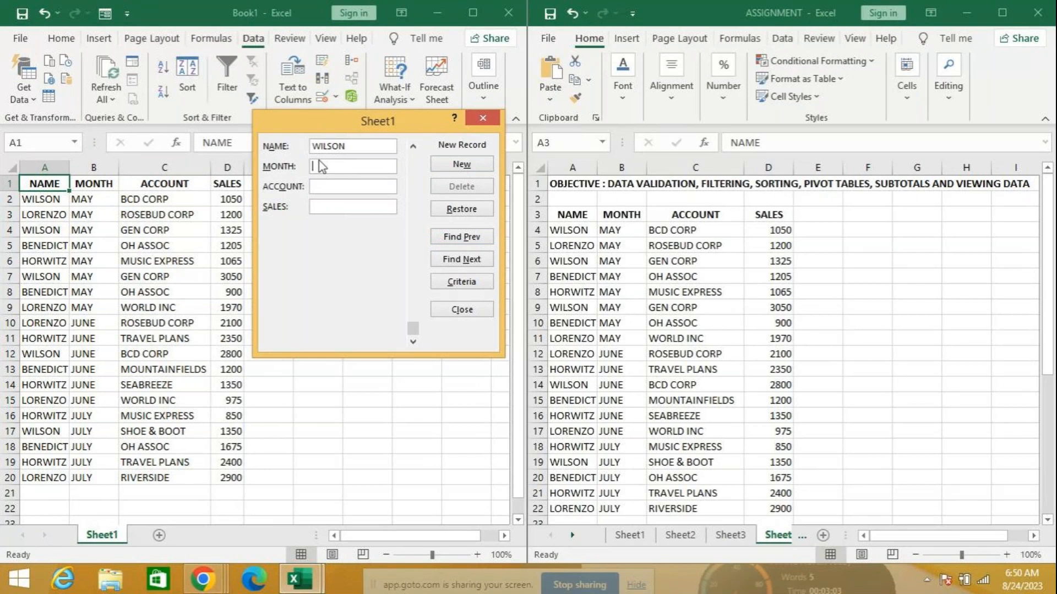
{"action": "type", "text": "JUN"}
{"action": "type", "text": "Y"}
{"action": "left_click", "coordinate": [362, 187]}
{"action": "type", "text": "BCD CORP"}
{"action": "left_click", "coordinate": [339, 210]}
{"action": "type", "text": "2000"}
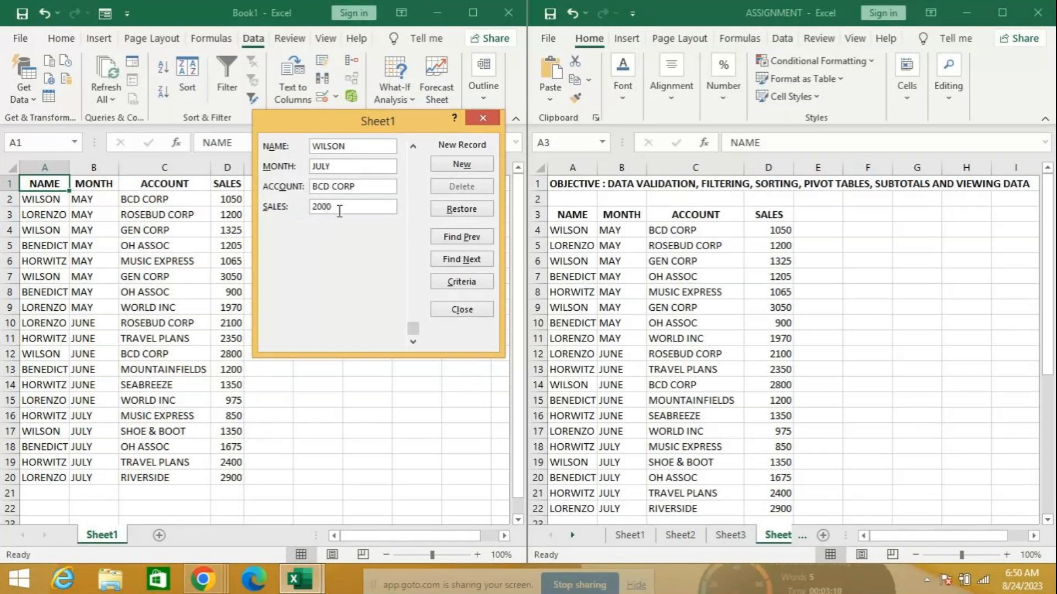
{"action": "left_click", "coordinate": [454, 169]}
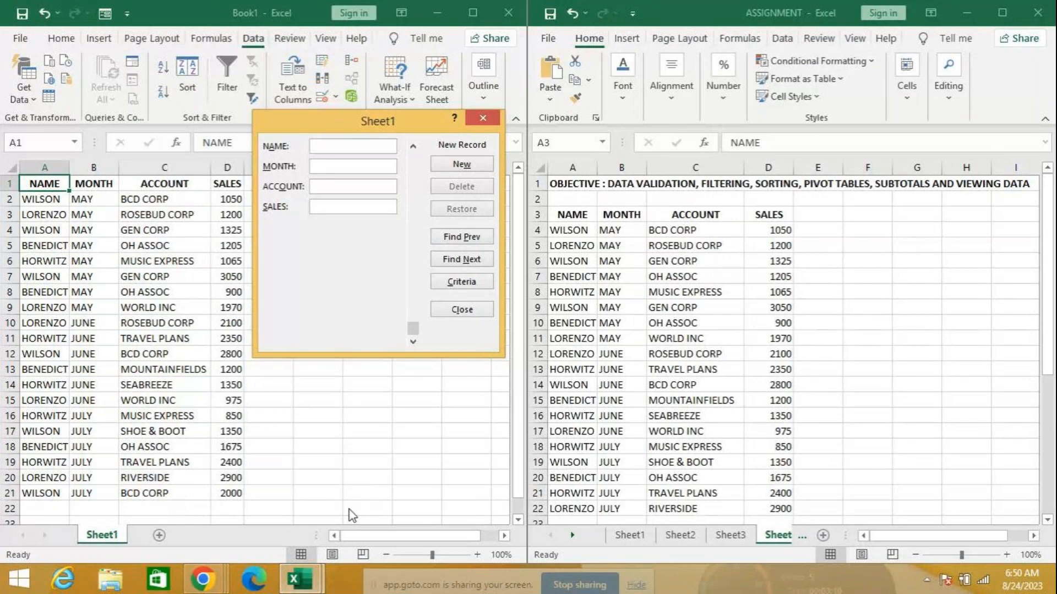
Close the data form and dismiss the Data Validation dialog unchanged
{"action": "left_click", "coordinate": [462, 309]}
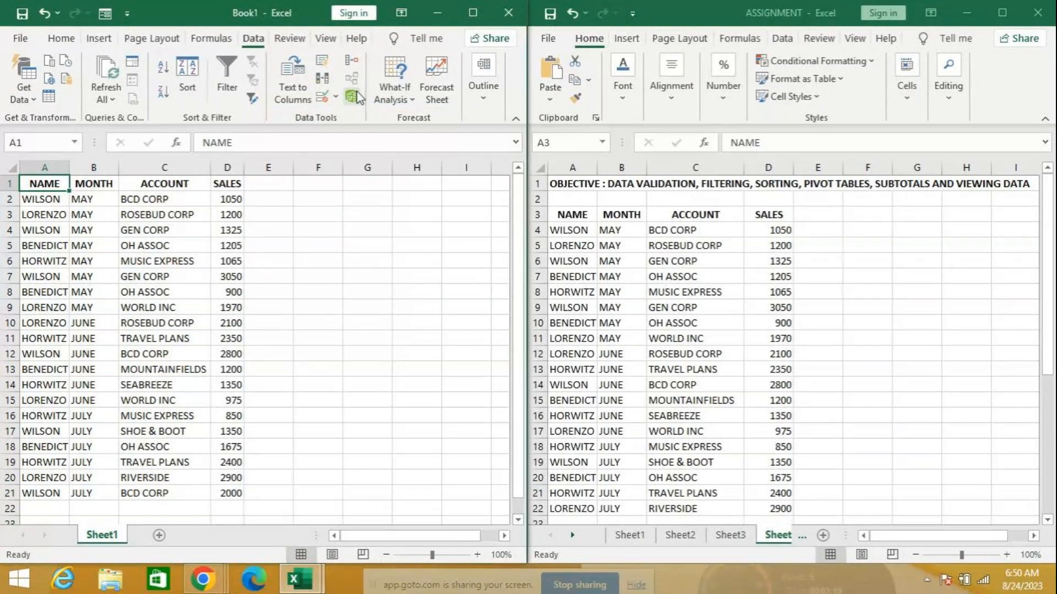
{"action": "left_click", "coordinate": [336, 98]}
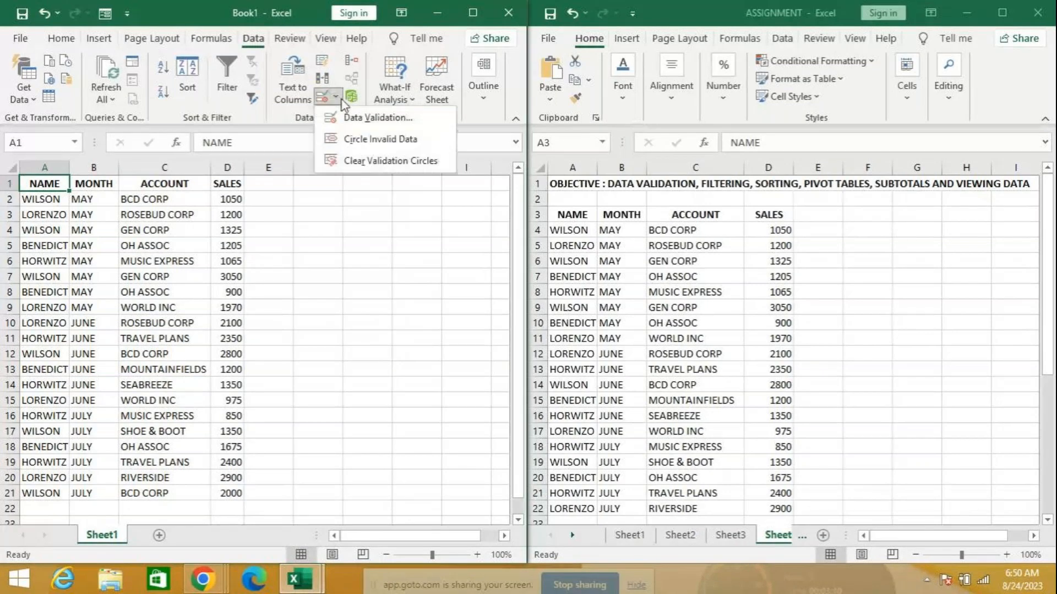
{"action": "left_click", "coordinate": [358, 117]}
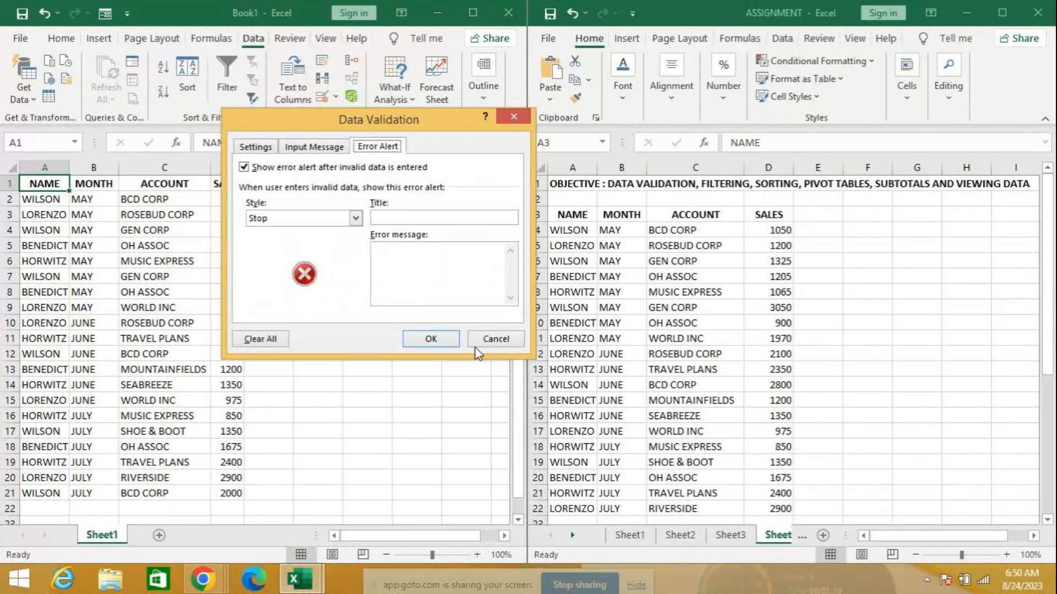
{"action": "left_click", "coordinate": [495, 339]}
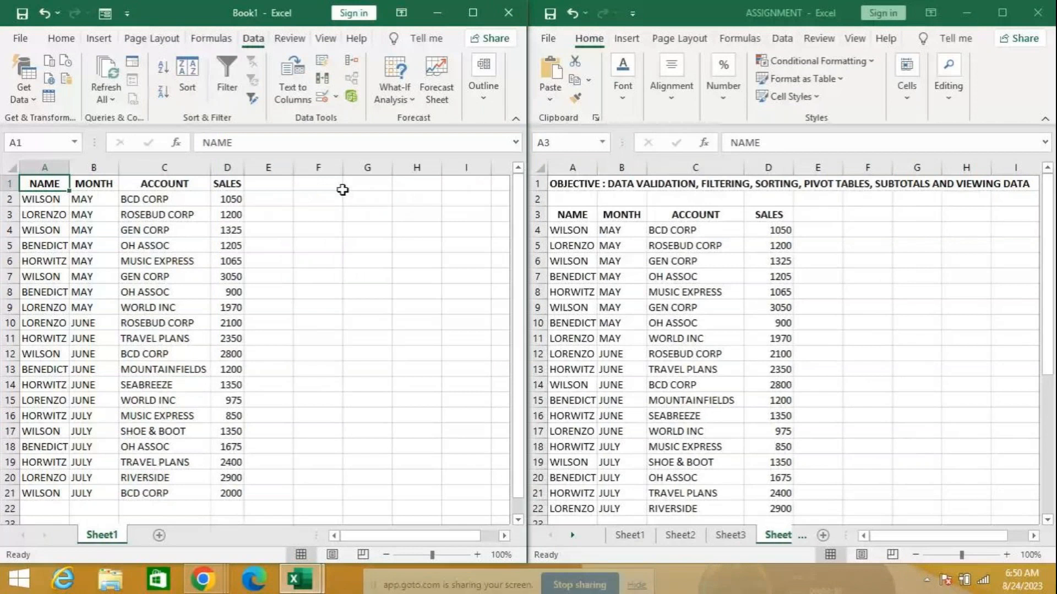
Reopen the data form, delete the WILSON, JULY, BCD CORP, 2000 record, and close it
{"action": "left_click", "coordinate": [105, 12]}
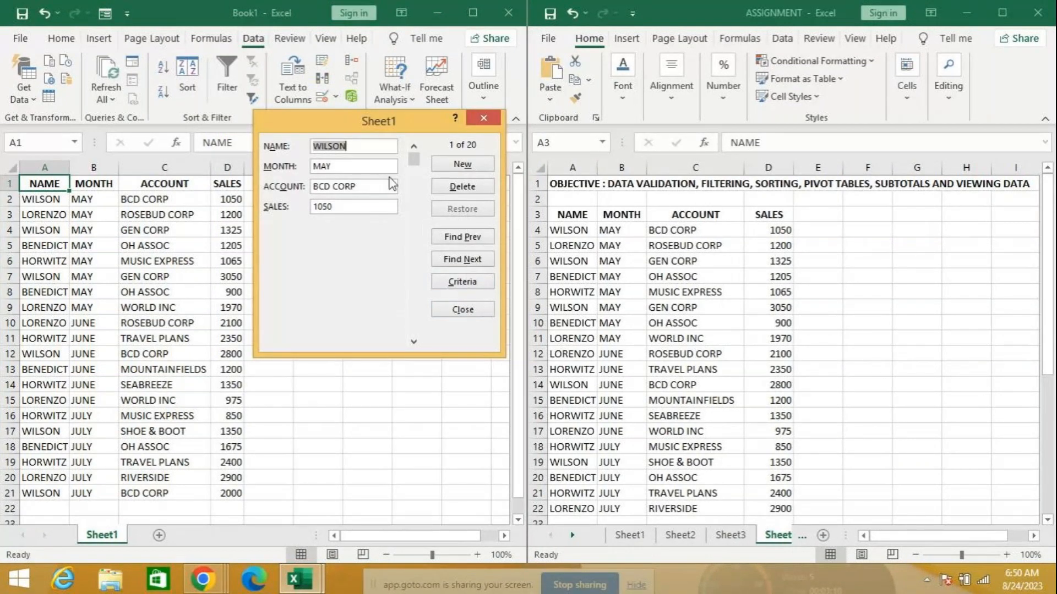
{"action": "left_click_drag", "start_coordinate": [417, 159], "coordinate": [403, 337]}
{"action": "left_click", "coordinate": [414, 147]}
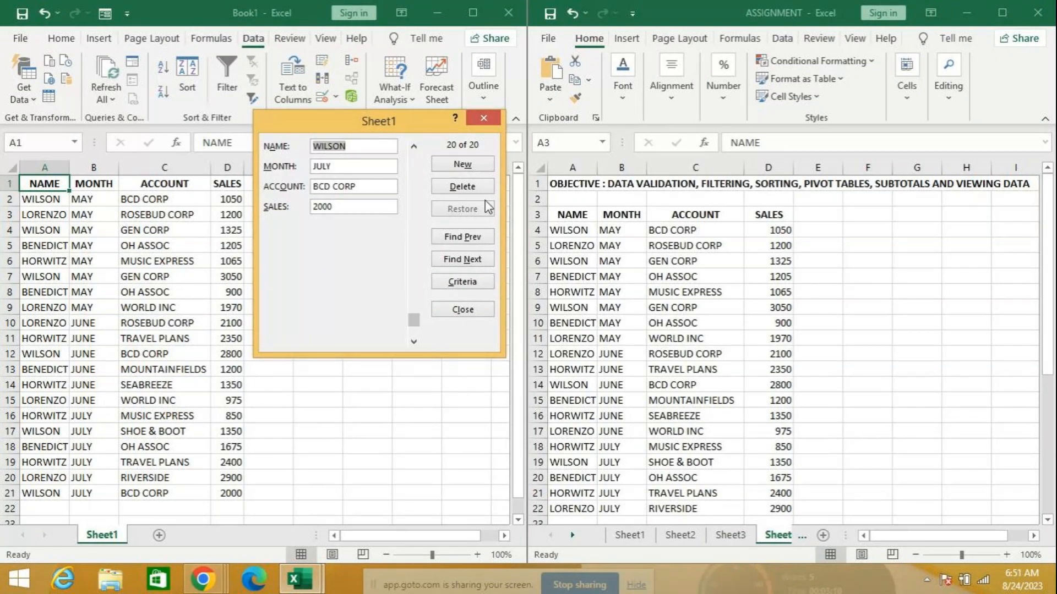
{"action": "left_click", "coordinate": [470, 189]}
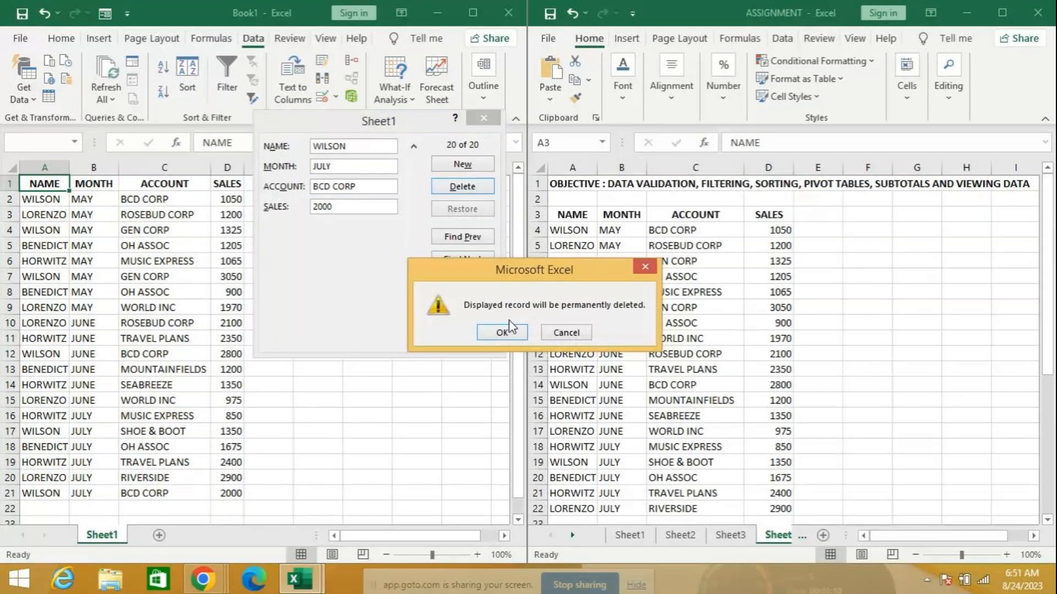
{"action": "left_click", "coordinate": [498, 333]}
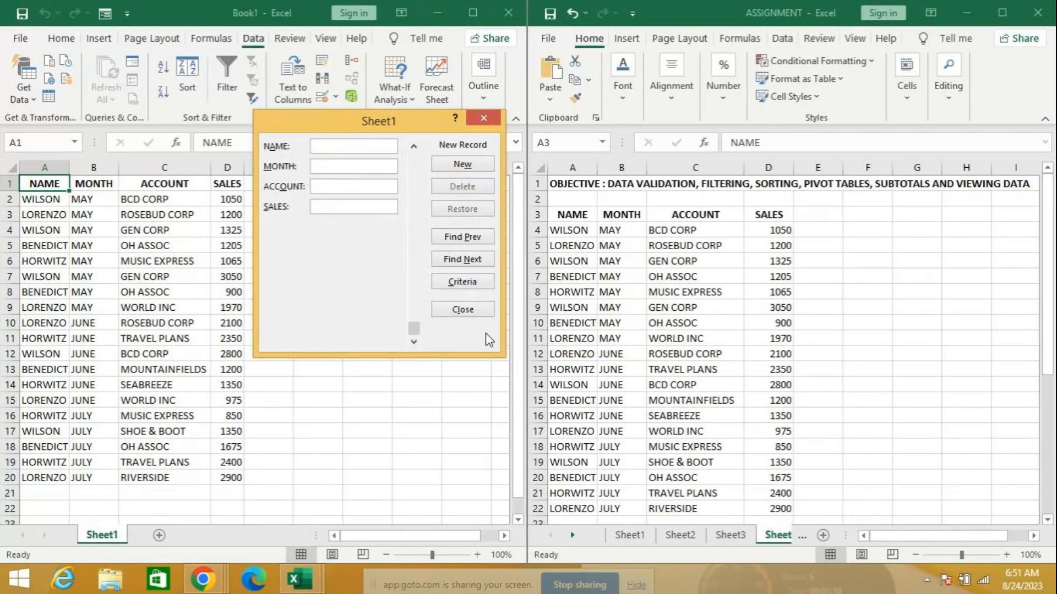
{"action": "left_click", "coordinate": [494, 126]}
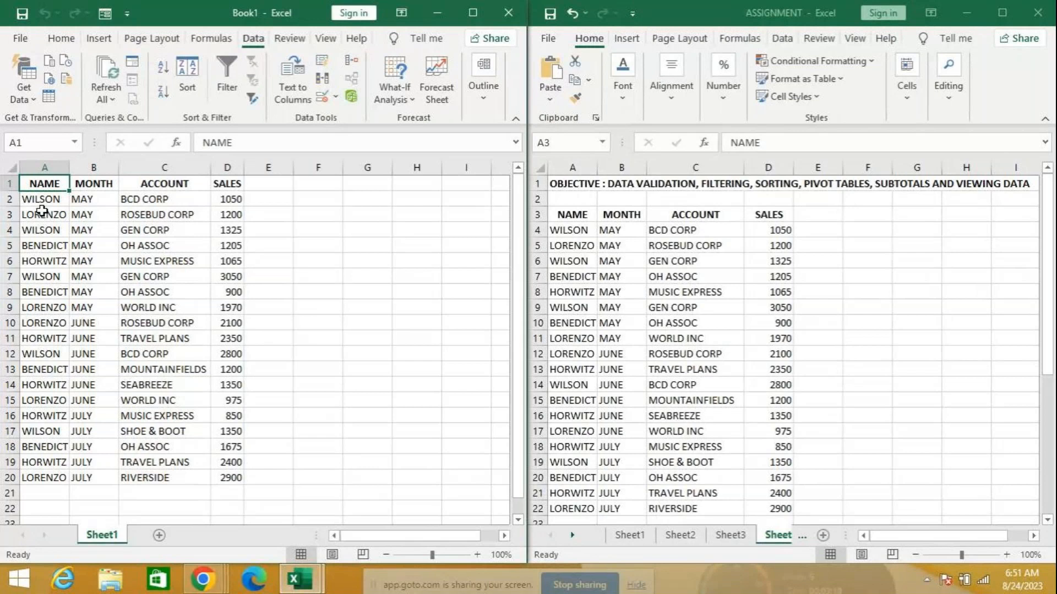
Turn on header filters and filter the NAME column to show only WILSON rows
{"action": "left_click", "coordinate": [233, 69]}
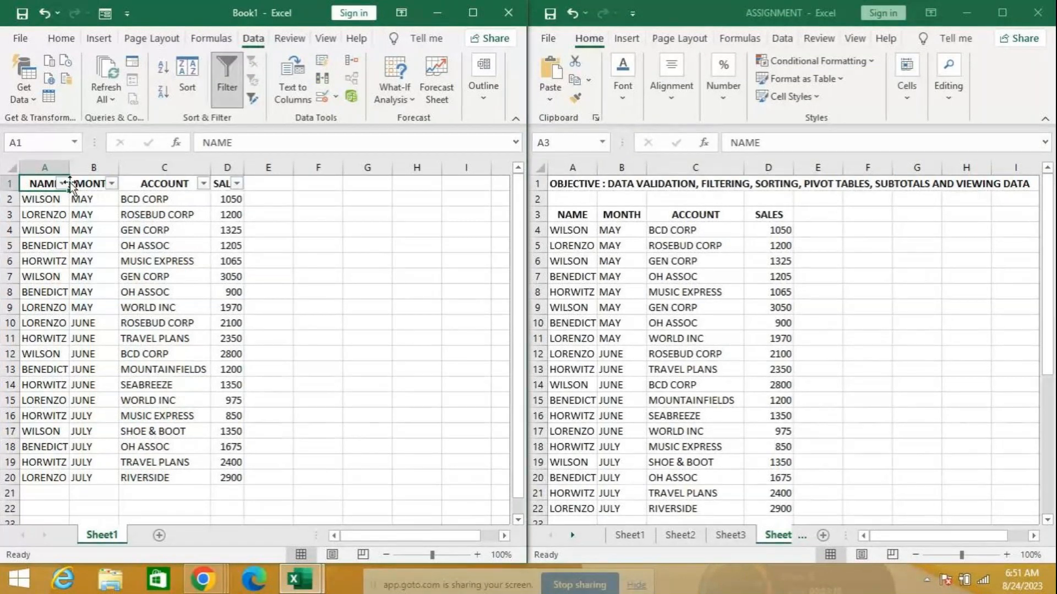
{"action": "left_click", "coordinate": [62, 183]}
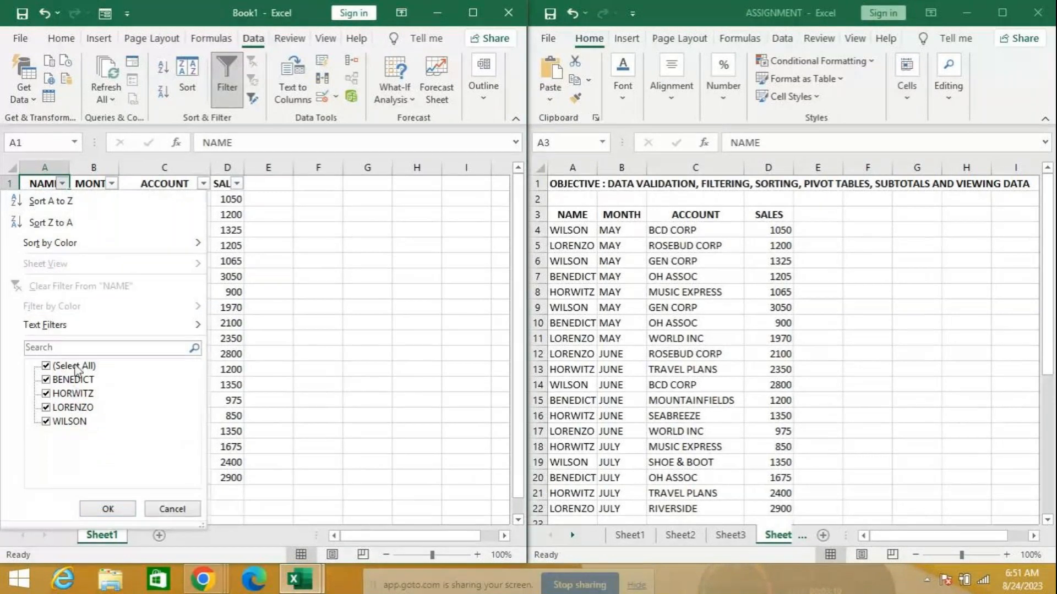
{"action": "left_click", "coordinate": [58, 367]}
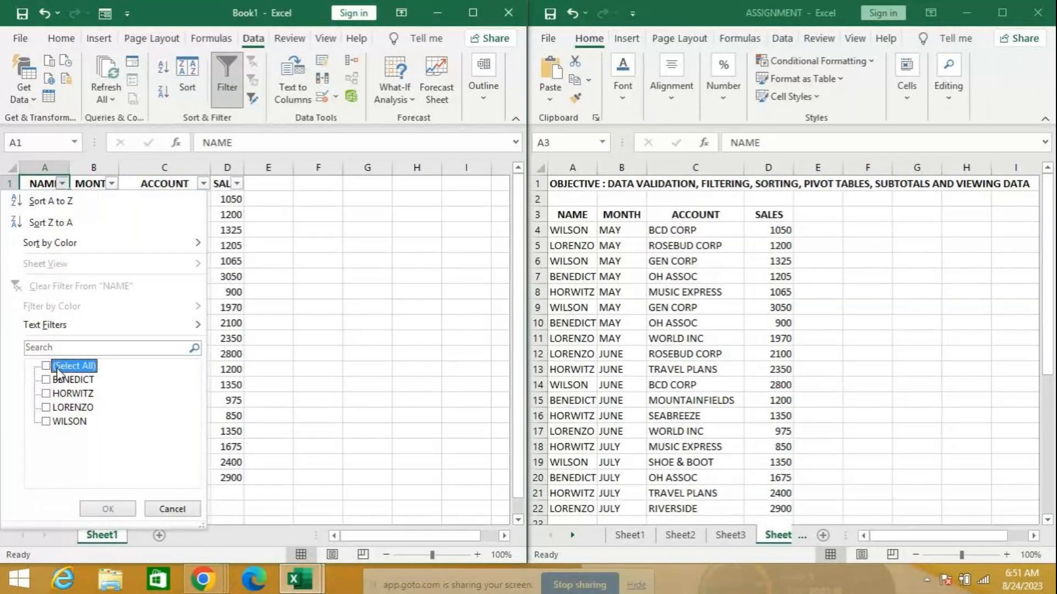
{"action": "left_click", "coordinate": [46, 422]}
{"action": "left_click", "coordinate": [106, 507]}
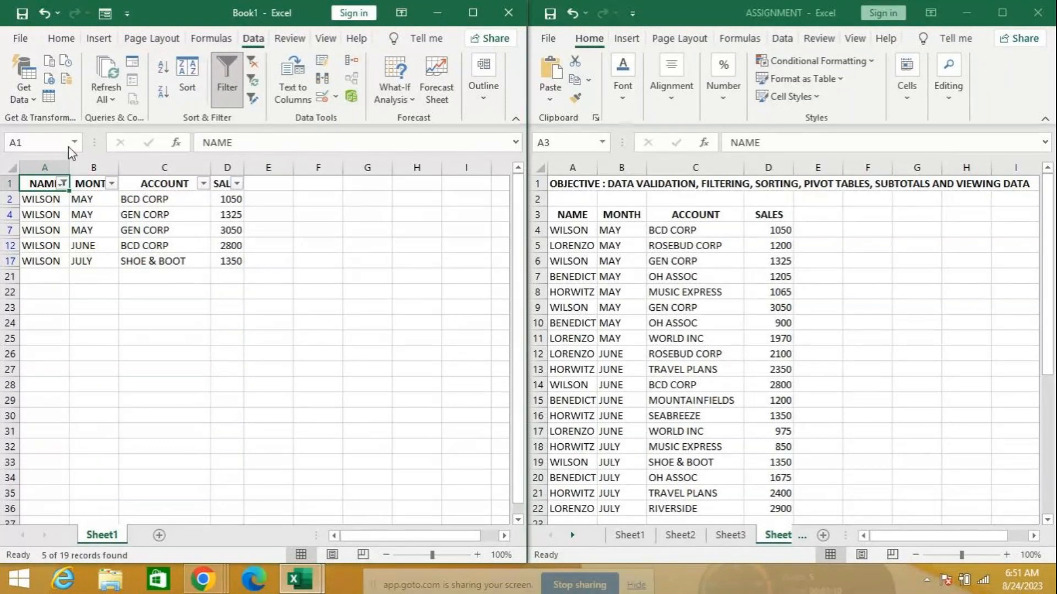
Reselect all names in the NAME filter, then sort A to Z and undo the sort
{"action": "left_click", "coordinate": [62, 184]}
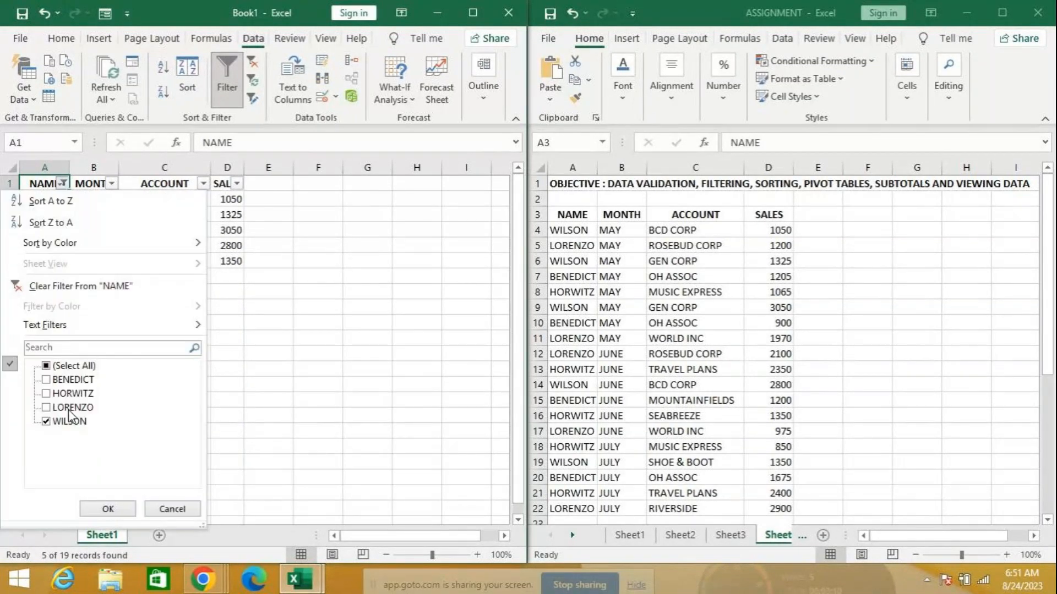
{"action": "left_click", "coordinate": [68, 364]}
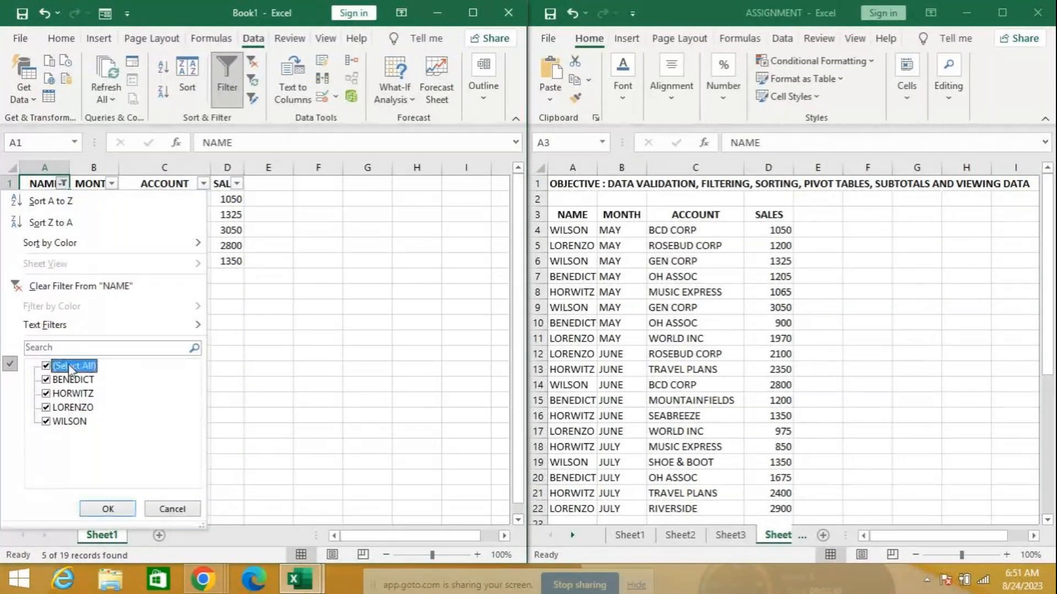
{"action": "left_click", "coordinate": [106, 507]}
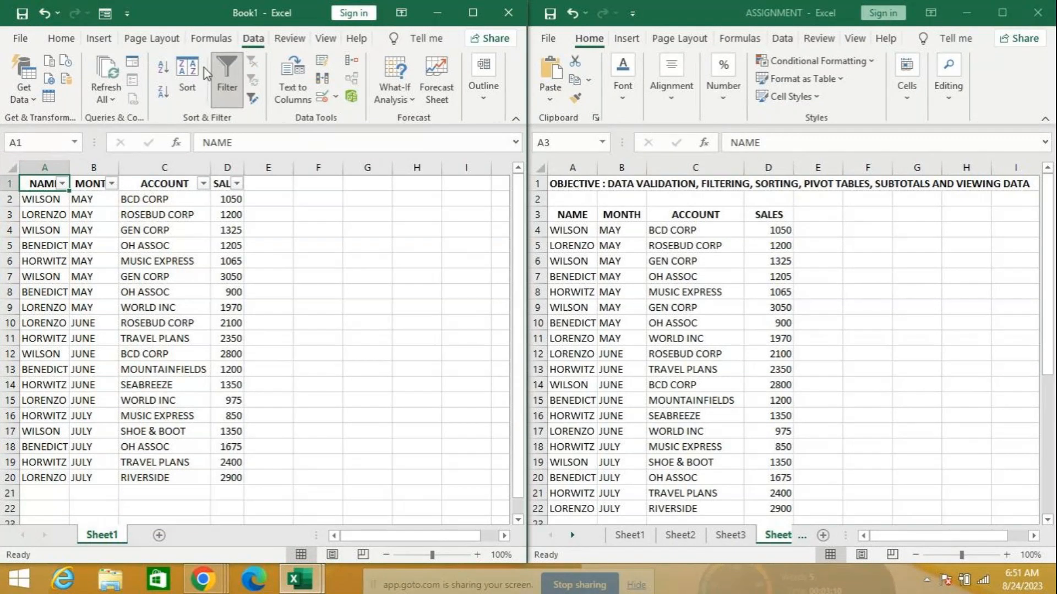
{"action": "left_click", "coordinate": [163, 71]}
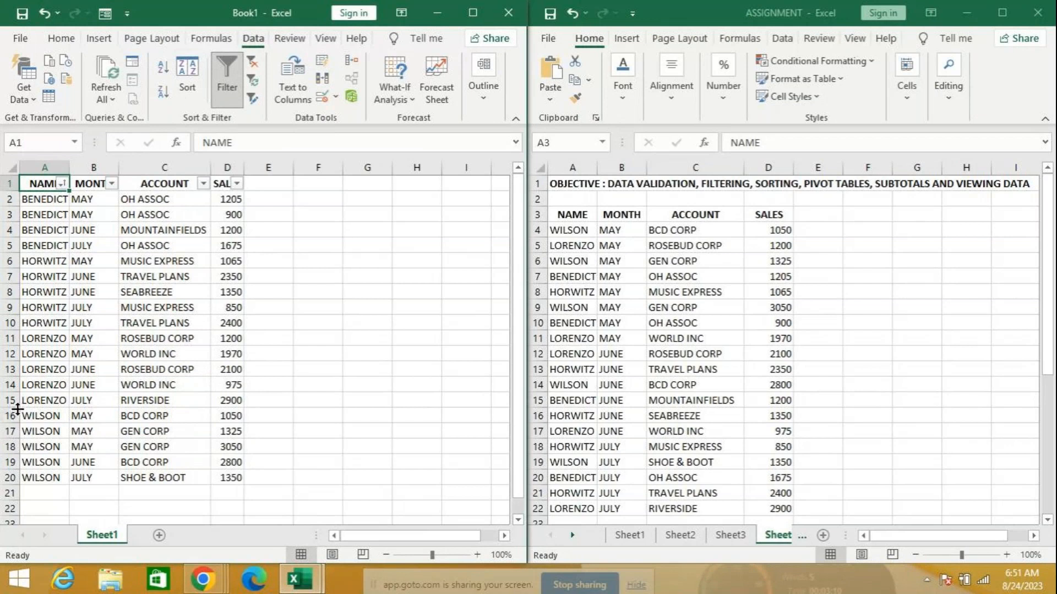
{"action": "left_click", "coordinate": [44, 13]}
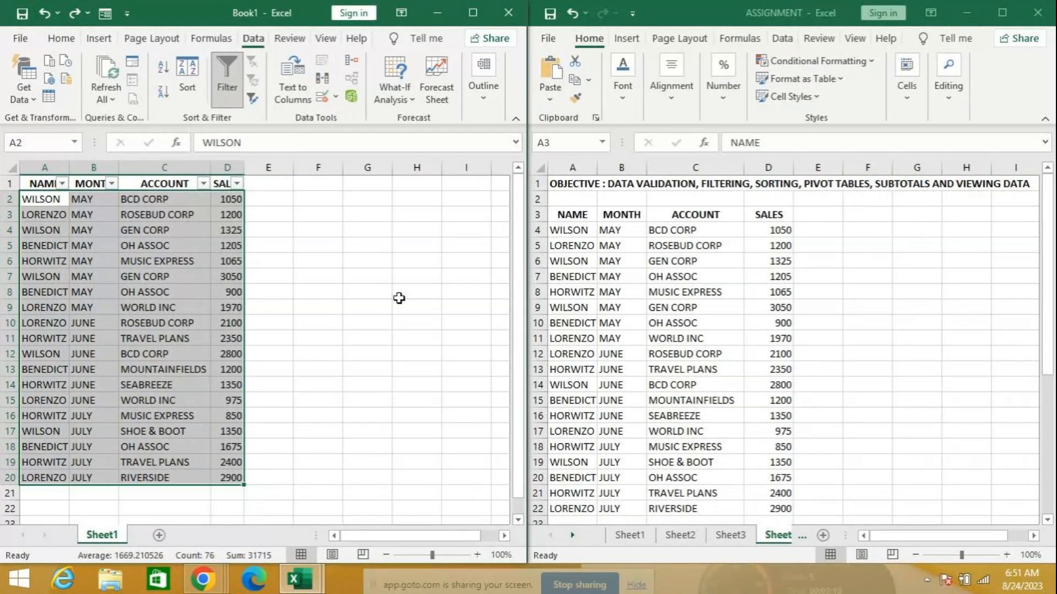
Scroll the sheet and make the ASSIGNMENT workbook window active
{"action": "scroll", "coordinate": [68, 279], "scroll_direction": "down", "scroll_amount": 3}
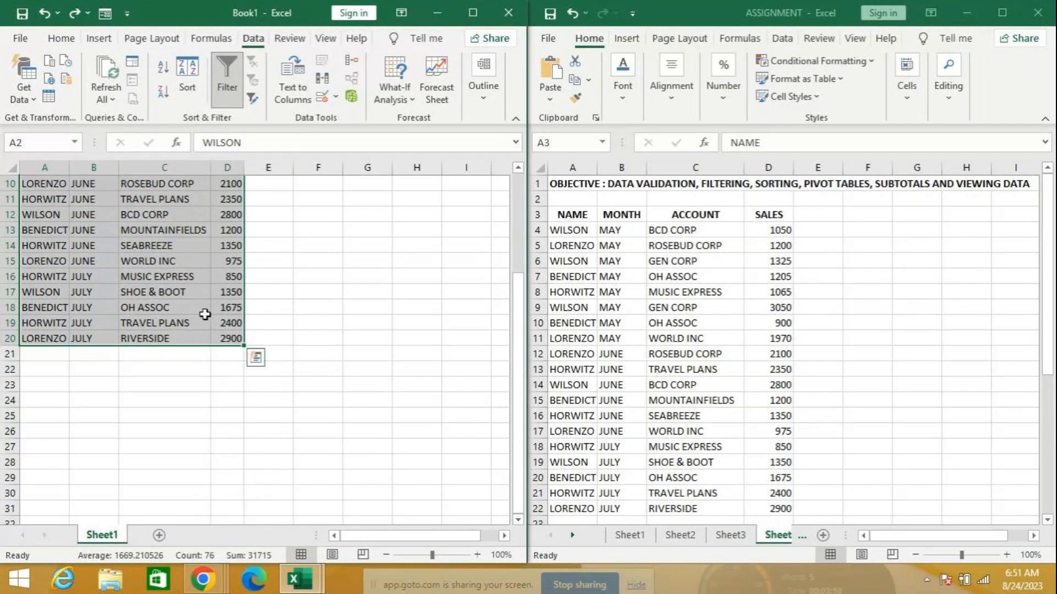
{"action": "scroll", "coordinate": [205, 314], "scroll_direction": "up", "scroll_amount": 3}
{"action": "left_click", "coordinate": [1048, 520]}
{"action": "scroll", "coordinate": [1048, 520], "scroll_direction": "down", "scroll_amount": 4}
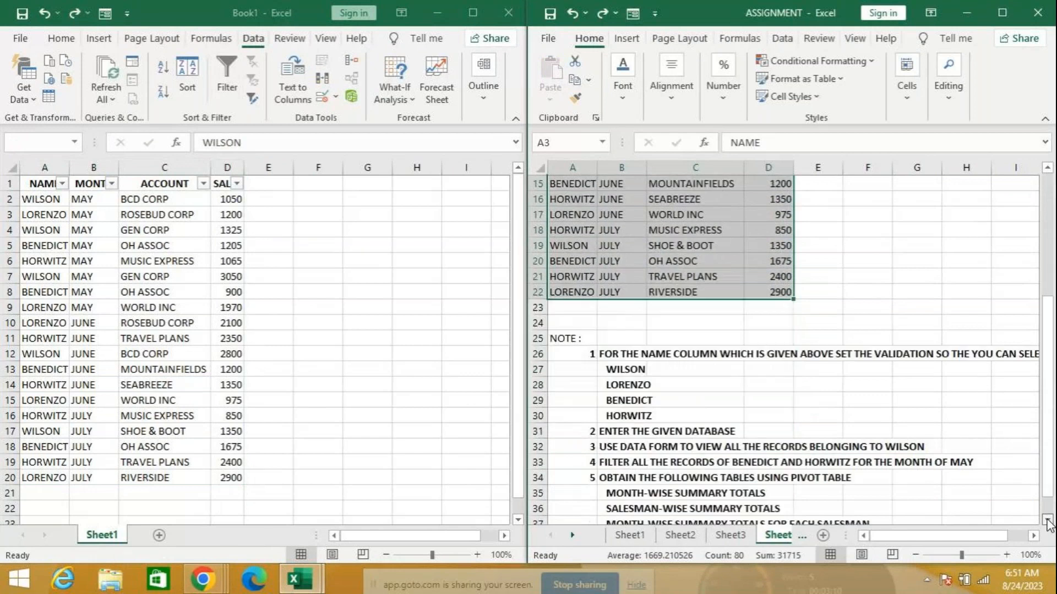
{"action": "scroll", "coordinate": [1031, 515], "scroll_direction": "down", "scroll_amount": 2}
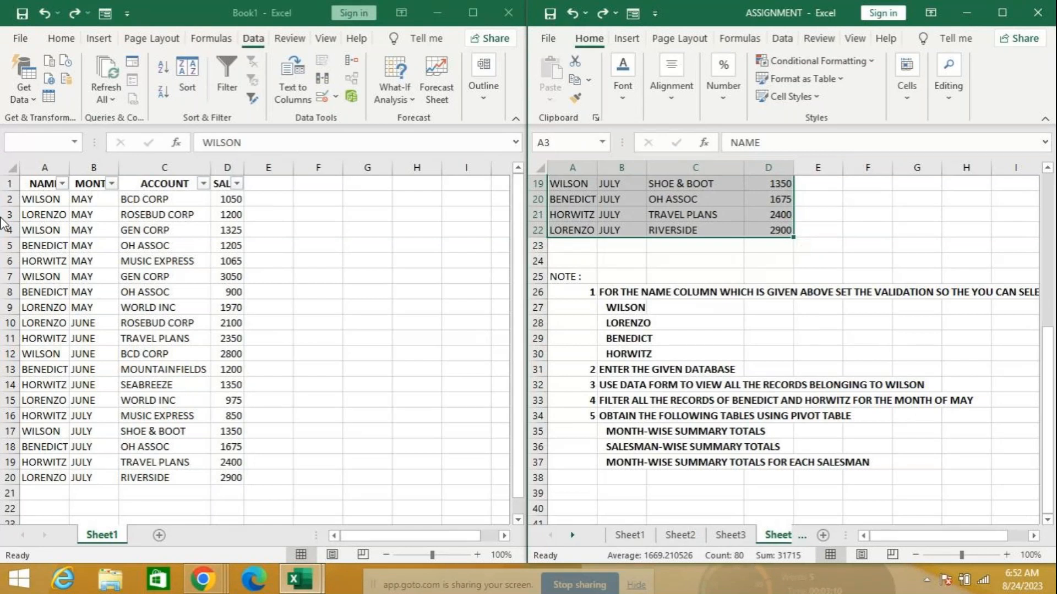
Filter the sales table to show only BENEDICT and HORWITZ records for MAY
{"action": "left_click", "coordinate": [58, 184]}
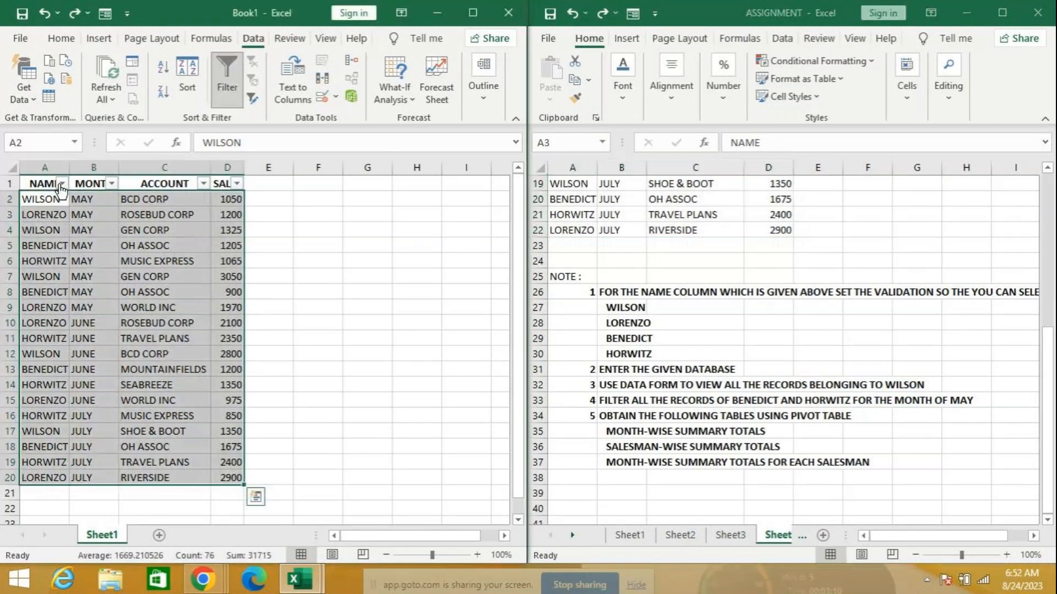
{"action": "left_click", "coordinate": [61, 184]}
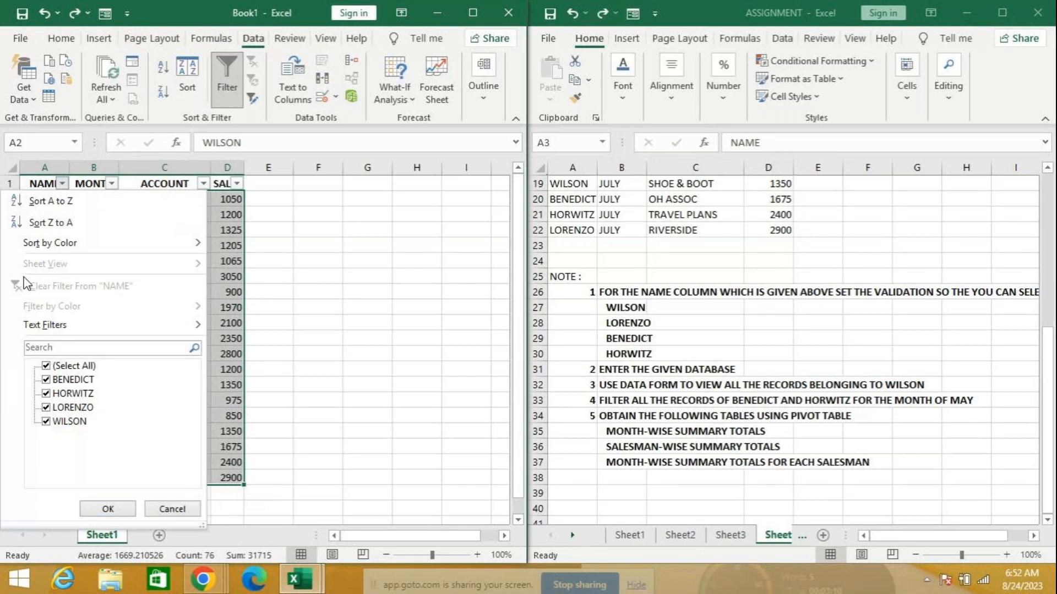
{"action": "left_click", "coordinate": [57, 366]}
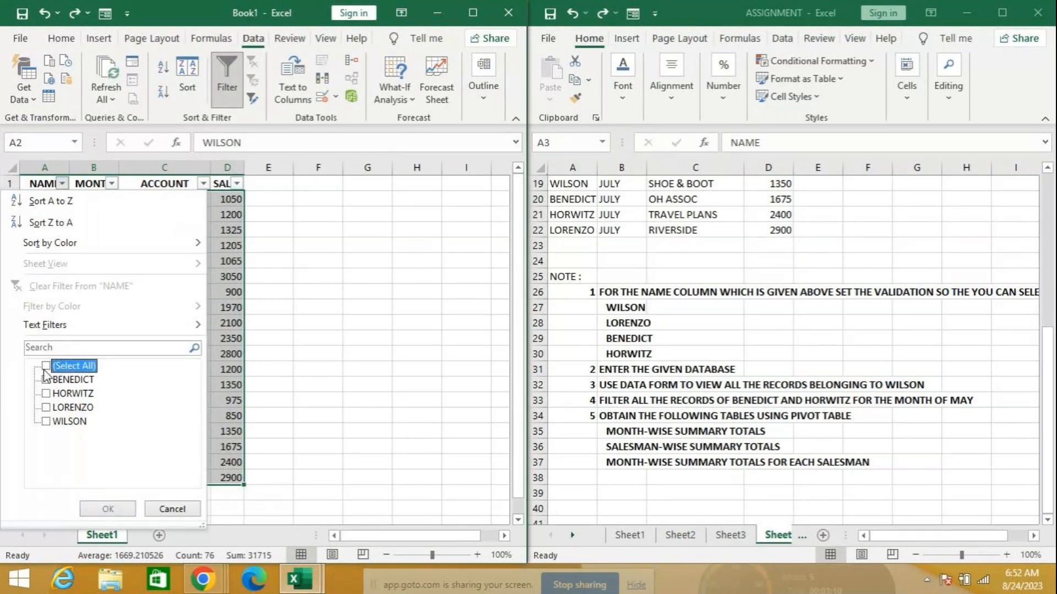
{"action": "left_click", "coordinate": [46, 380]}
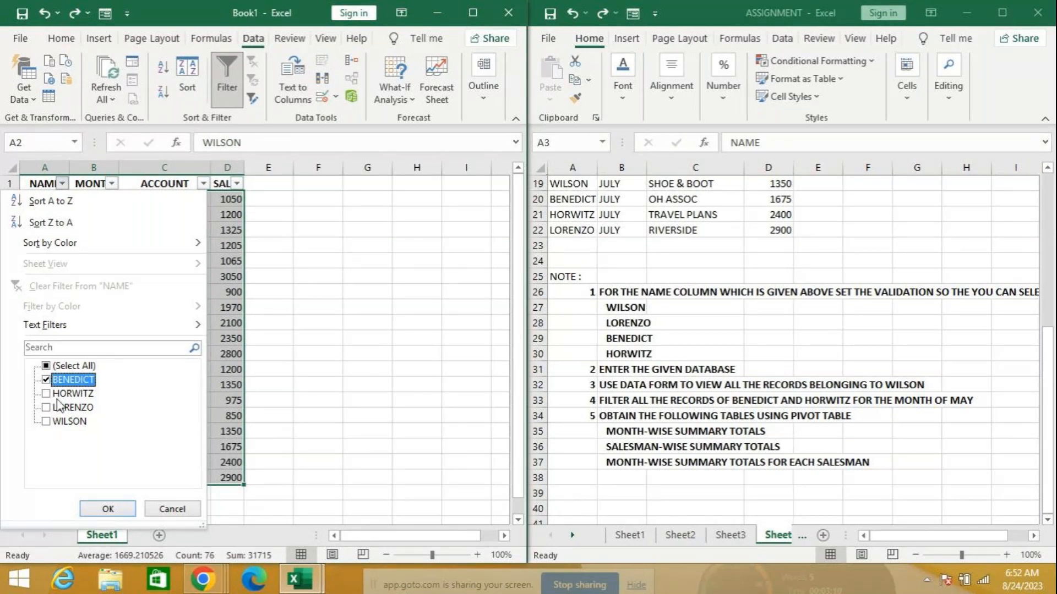
{"action": "left_click", "coordinate": [46, 394]}
{"action": "left_click", "coordinate": [102, 508]}
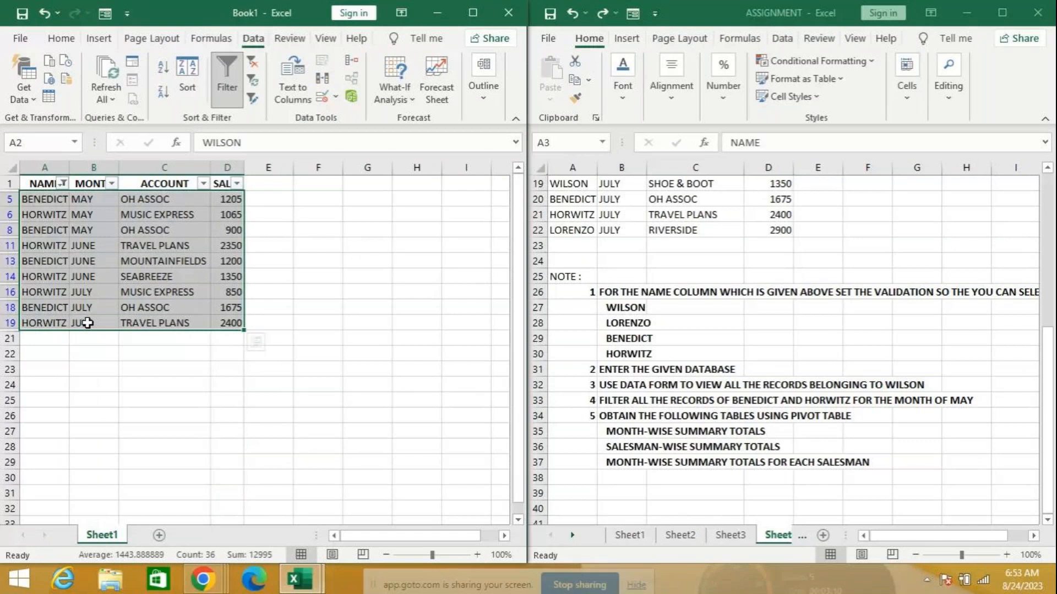
{"action": "left_click", "coordinate": [112, 183]}
{"action": "left_click", "coordinate": [82, 366]}
{"action": "left_click", "coordinate": [62, 407]}
{"action": "left_click", "coordinate": [106, 508]}
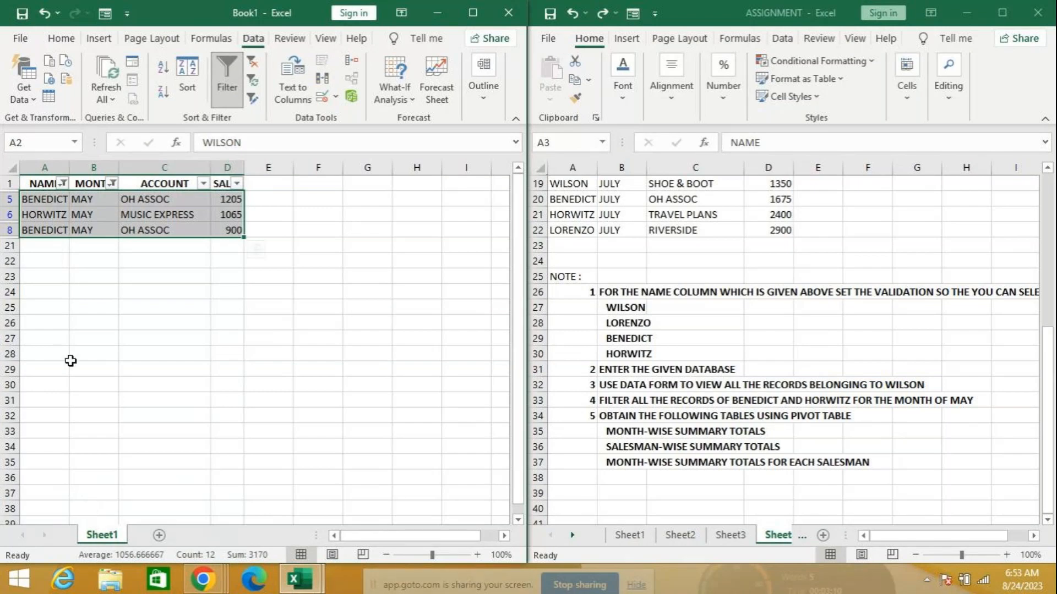
Clear the MONTH and NAME filters and turn filtering off so all 19 records show
{"action": "left_click", "coordinate": [111, 184]}
{"action": "left_click", "coordinate": [81, 368]}
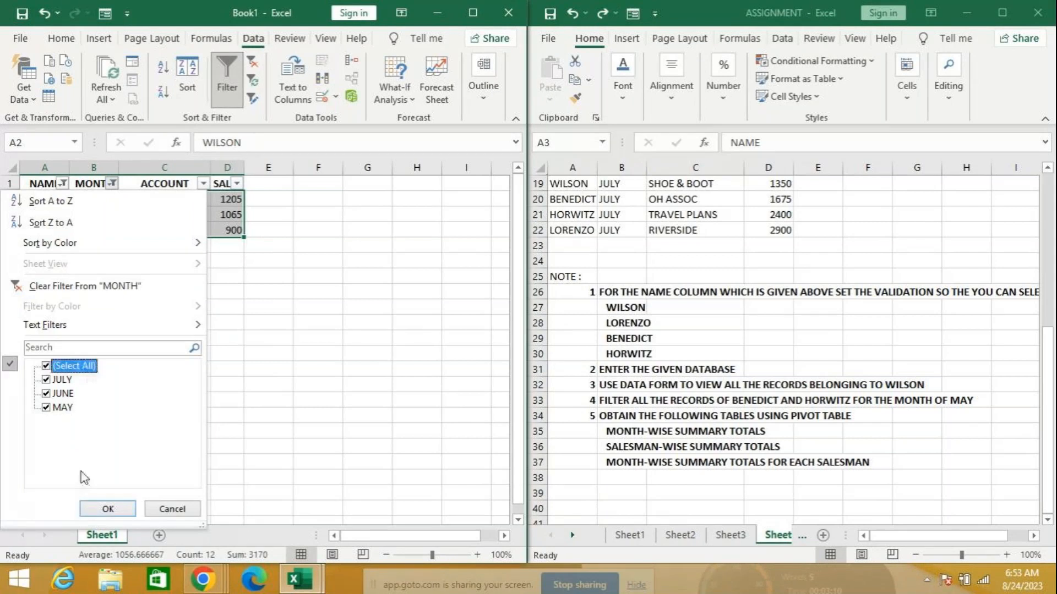
{"action": "left_click", "coordinate": [108, 509]}
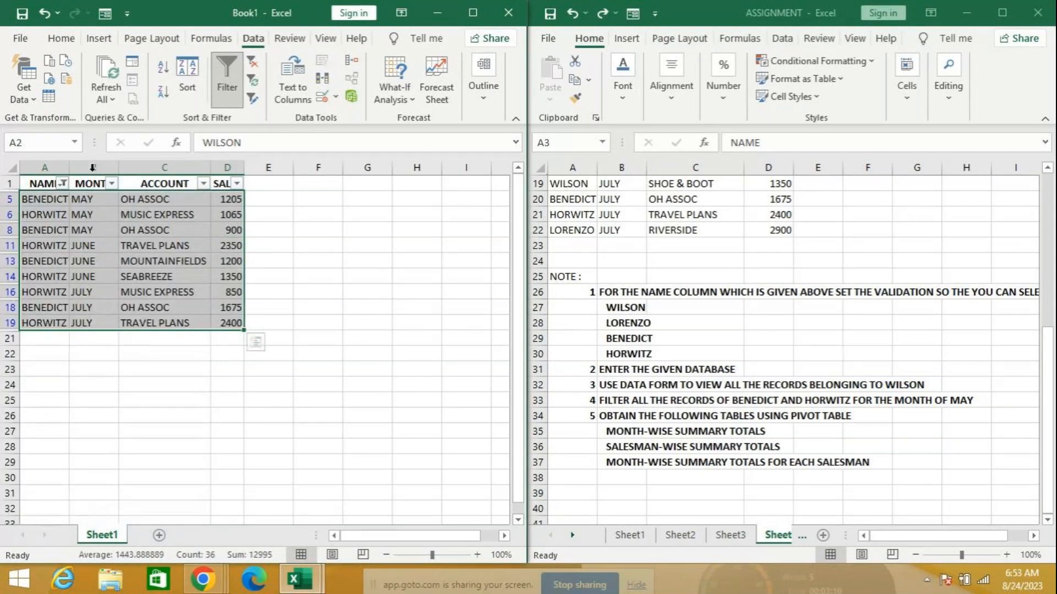
{"action": "left_click", "coordinate": [63, 183]}
{"action": "left_click", "coordinate": [81, 368]}
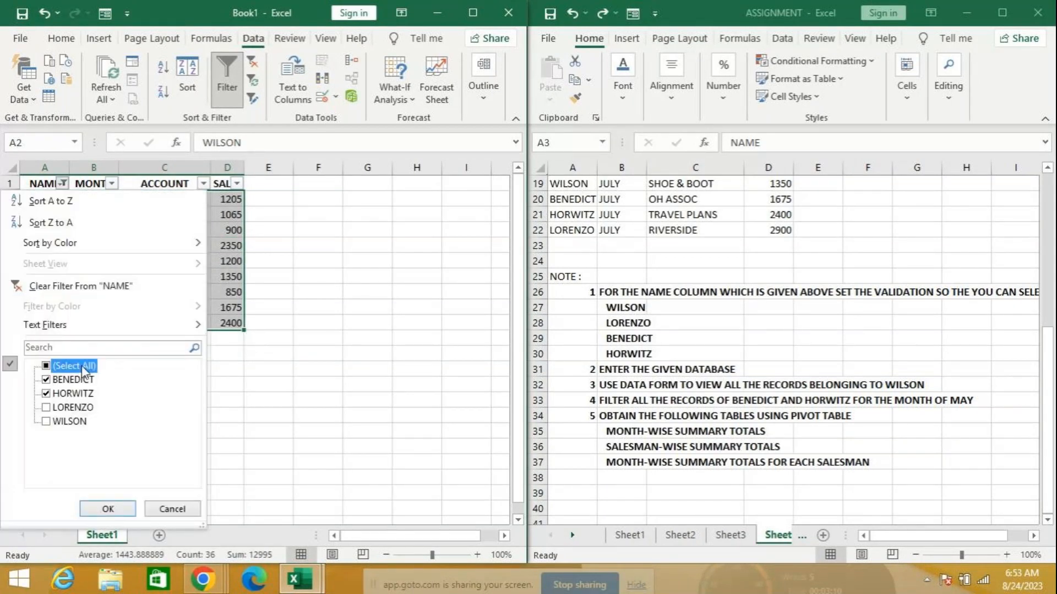
{"action": "left_click", "coordinate": [107, 509]}
{"action": "left_click", "coordinate": [219, 77]}
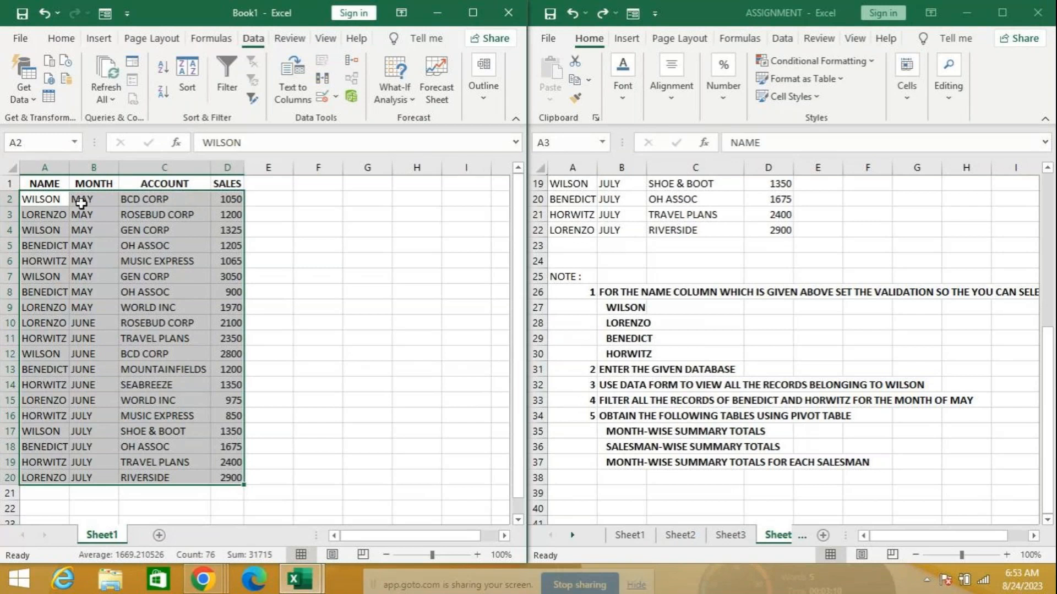
Select A1:D20 including headers and bring up the Insert tab's Tables options
{"action": "left_click_drag", "start_coordinate": [44, 184], "coordinate": [236, 478]}
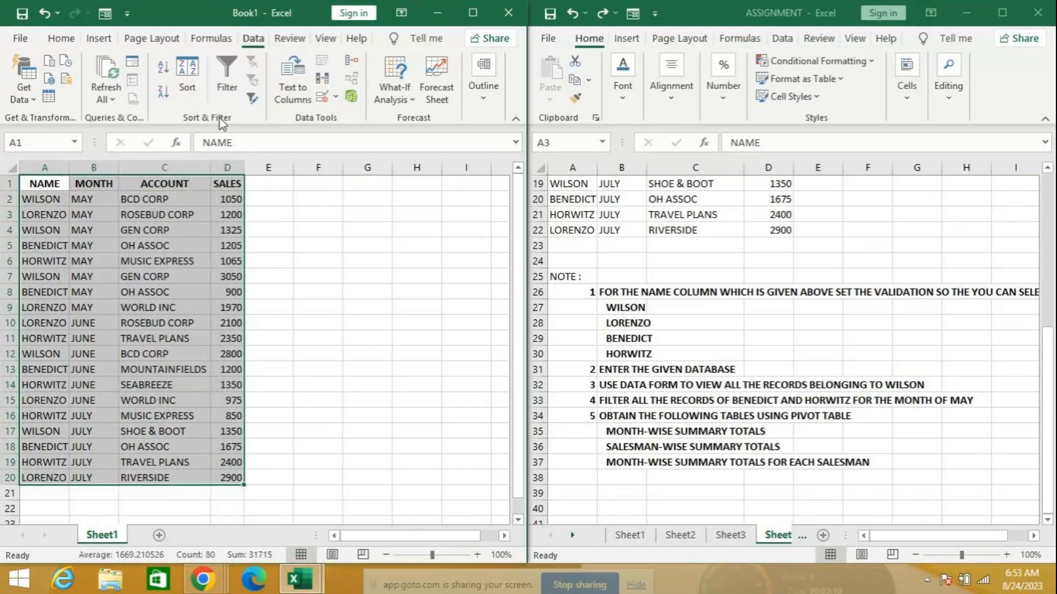
{"action": "left_click", "coordinate": [99, 38]}
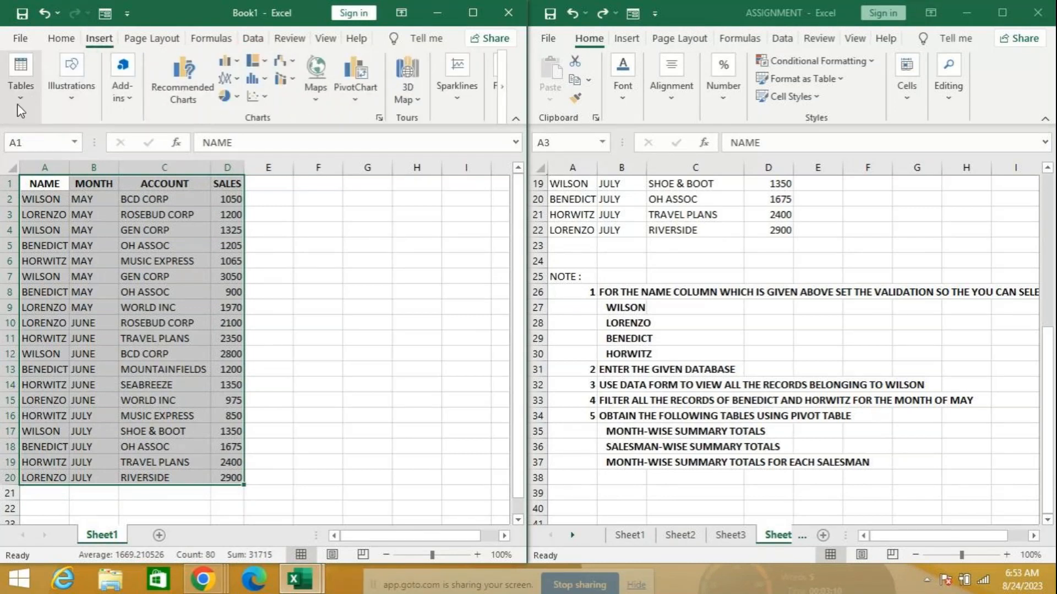
{"action": "left_click", "coordinate": [20, 110]}
Create a PivotTable from Sheet1!$A$1:$D$20 on a new worksheet
{"action": "left_click", "coordinate": [25, 140]}
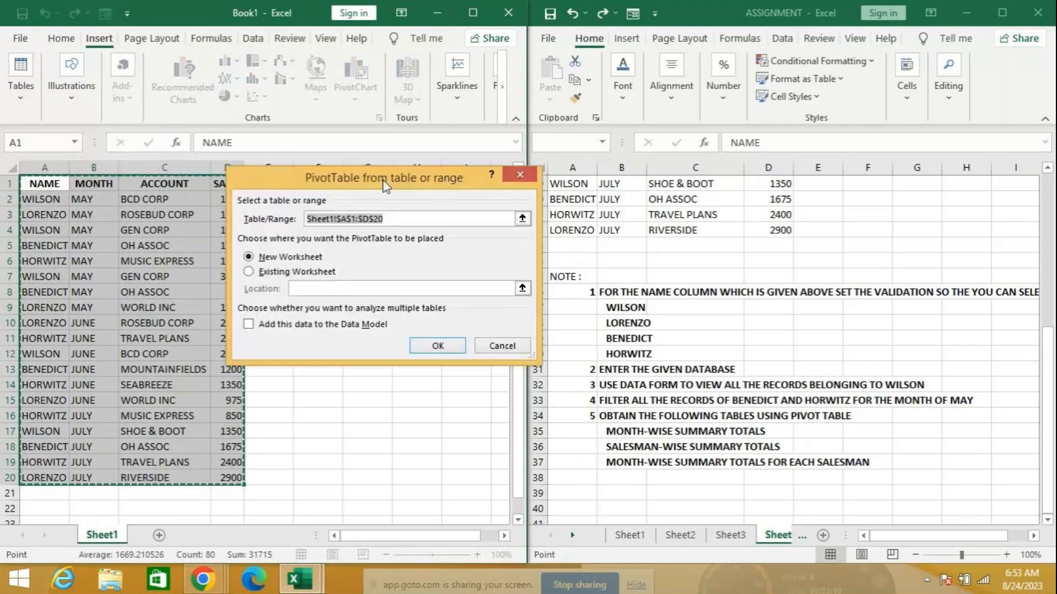
{"action": "left_click_drag", "start_coordinate": [386, 185], "coordinate": [484, 69]}
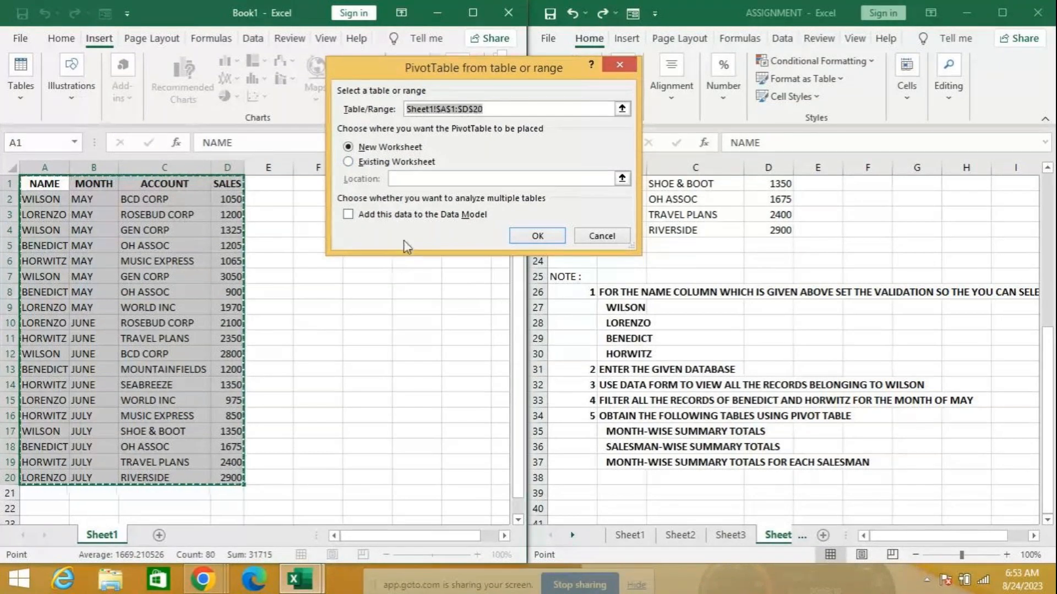
{"action": "left_click", "coordinate": [529, 236]}
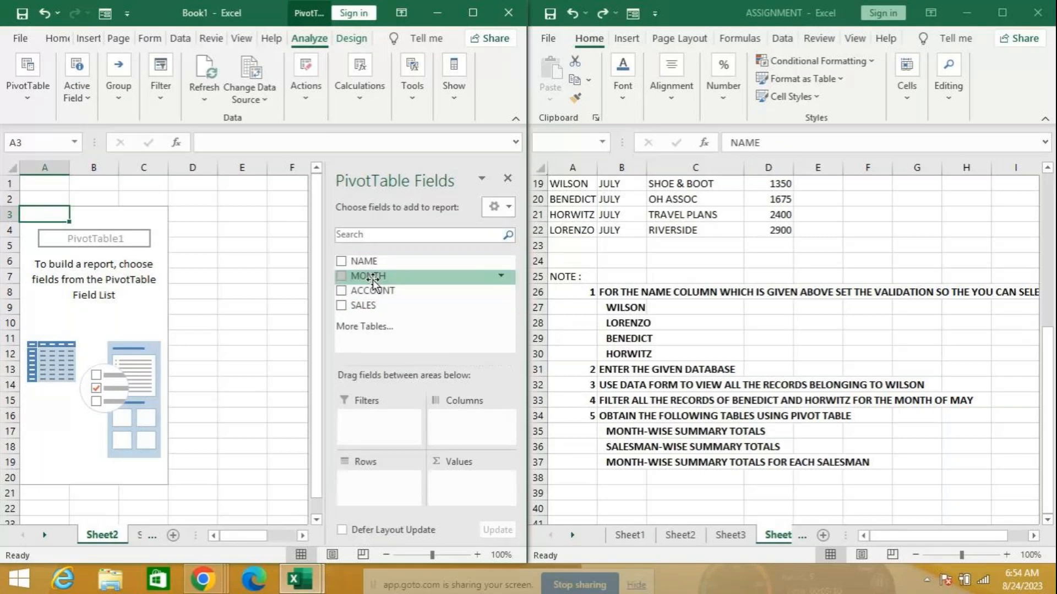
Add MONTH as row labels, with Sum of SALES and Count of ACCOUNT as values
{"action": "left_click_drag", "start_coordinate": [372, 280], "coordinate": [370, 487]}
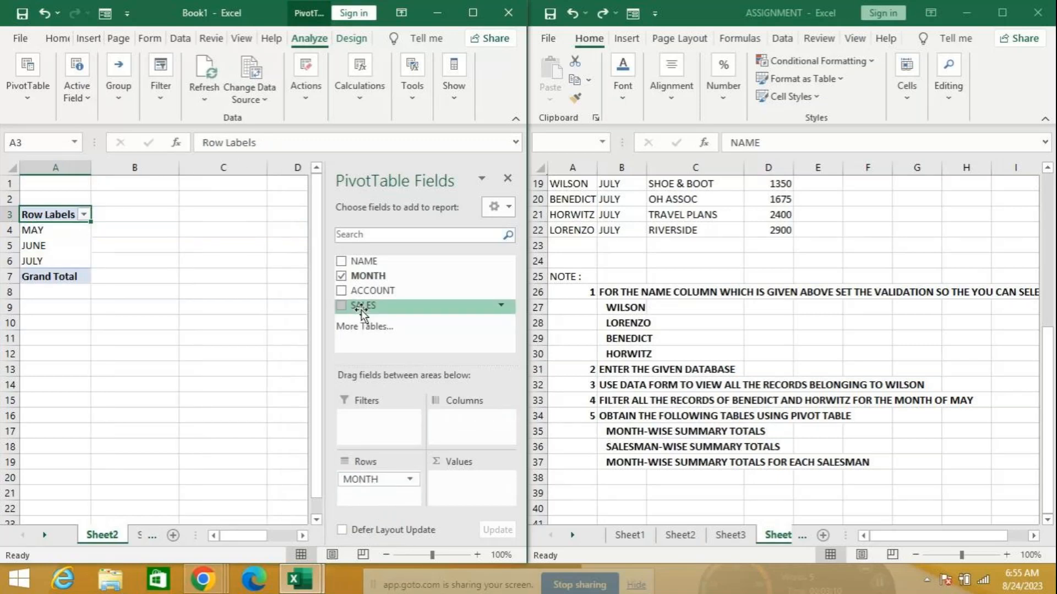
{"action": "left_click_drag", "start_coordinate": [363, 312], "coordinate": [474, 487]}
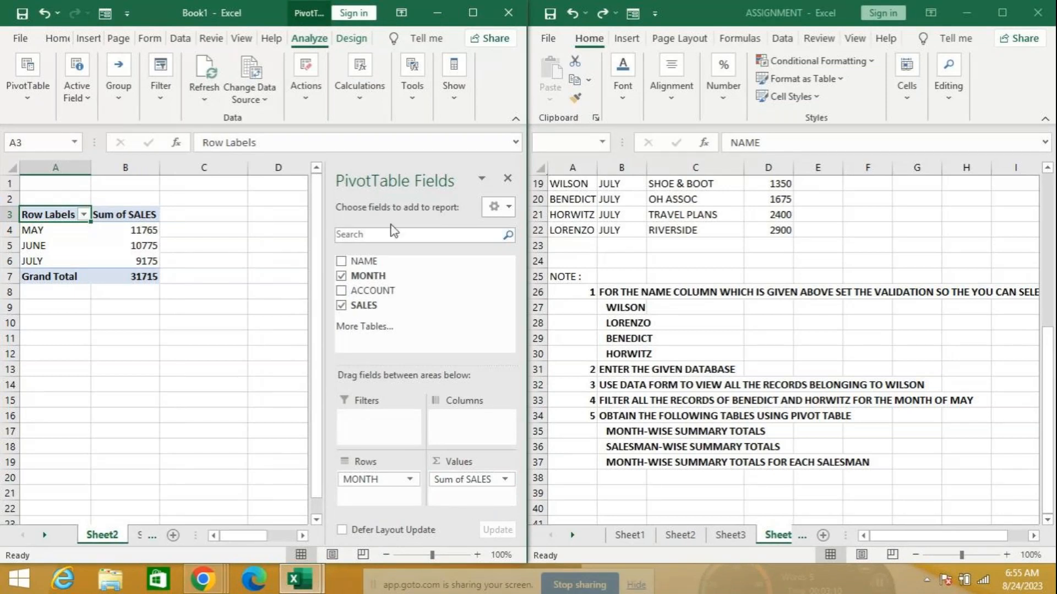
{"action": "left_click_drag", "start_coordinate": [380, 291], "coordinate": [476, 490]}
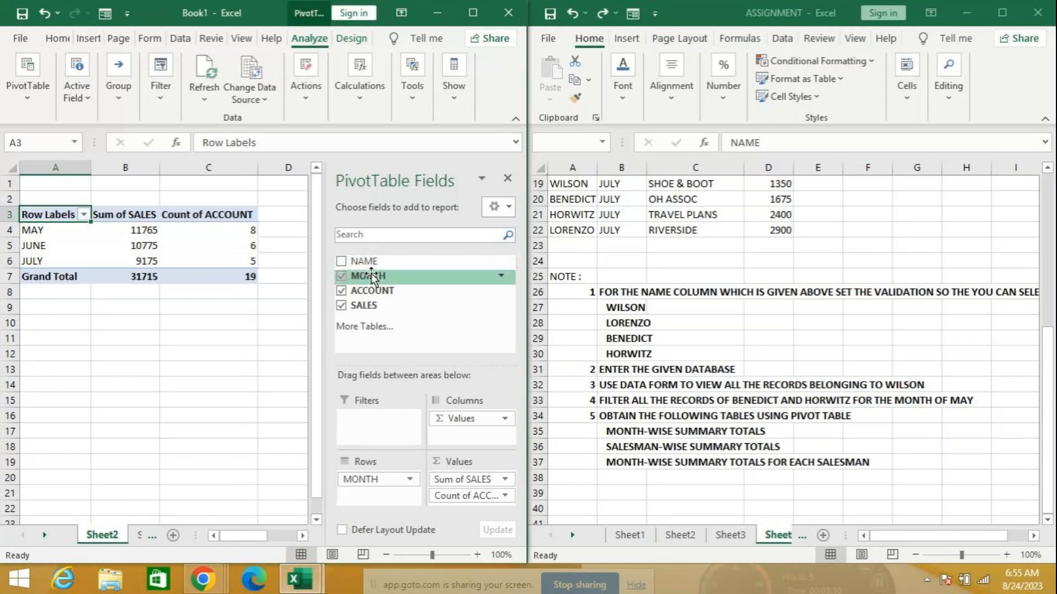
Remove both value fields, leaving only MAY, JUNE and JULY row labels
{"action": "left_click", "coordinate": [383, 479]}
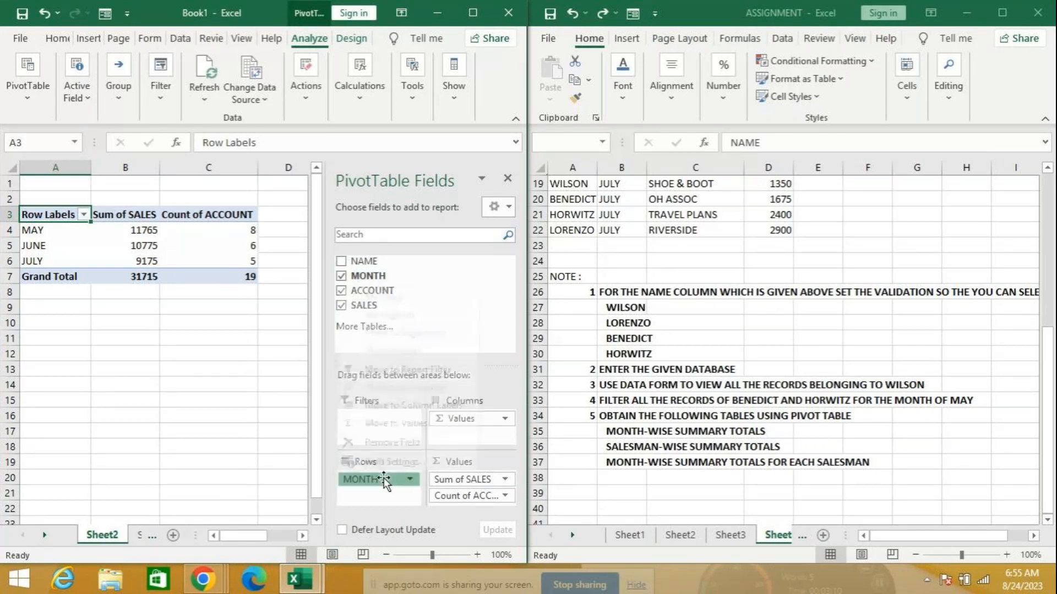
{"action": "left_click", "coordinate": [510, 385]}
{"action": "left_click_drag", "start_coordinate": [471, 421], "coordinate": [444, 293]}
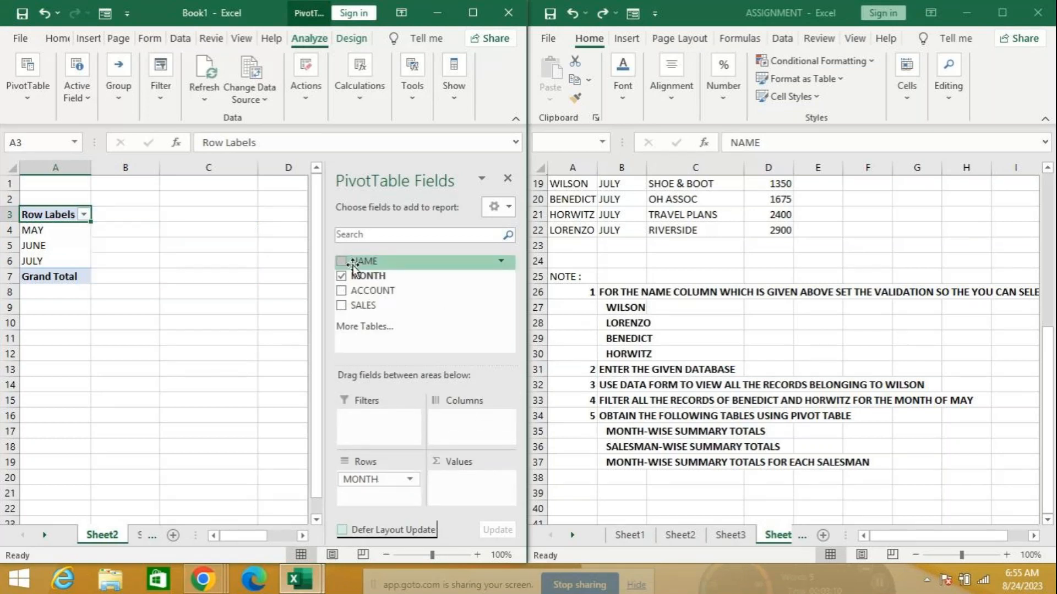
Put MONTH in Columns, NAME in Rows, and SALES and ACCOUNT in Values
{"action": "left_click_drag", "start_coordinate": [377, 479], "coordinate": [468, 421]}
{"action": "left_click_drag", "start_coordinate": [363, 261], "coordinate": [379, 494]}
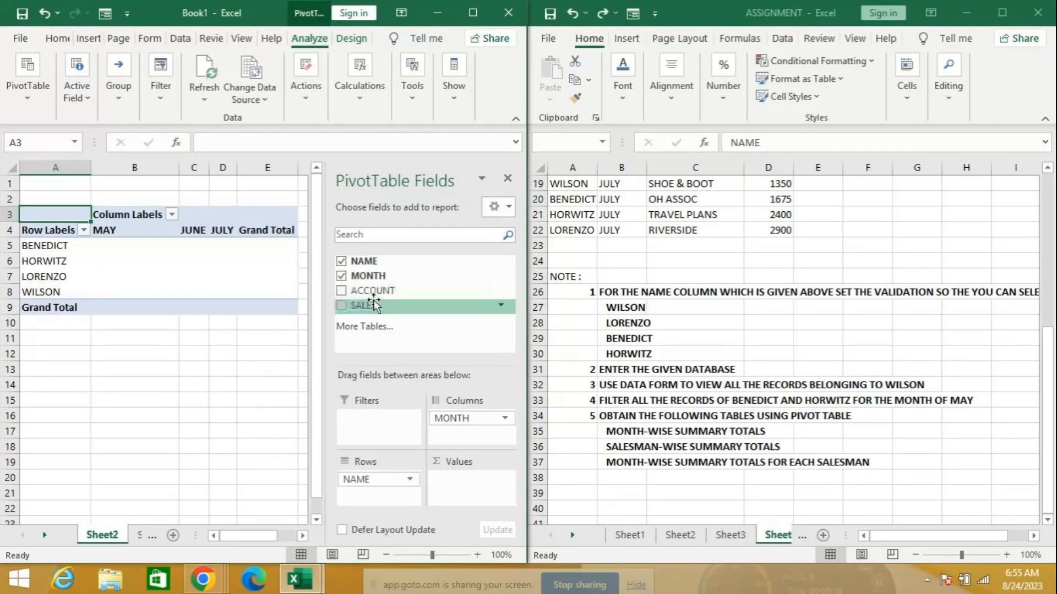
{"action": "left_click_drag", "start_coordinate": [365, 306], "coordinate": [469, 484]}
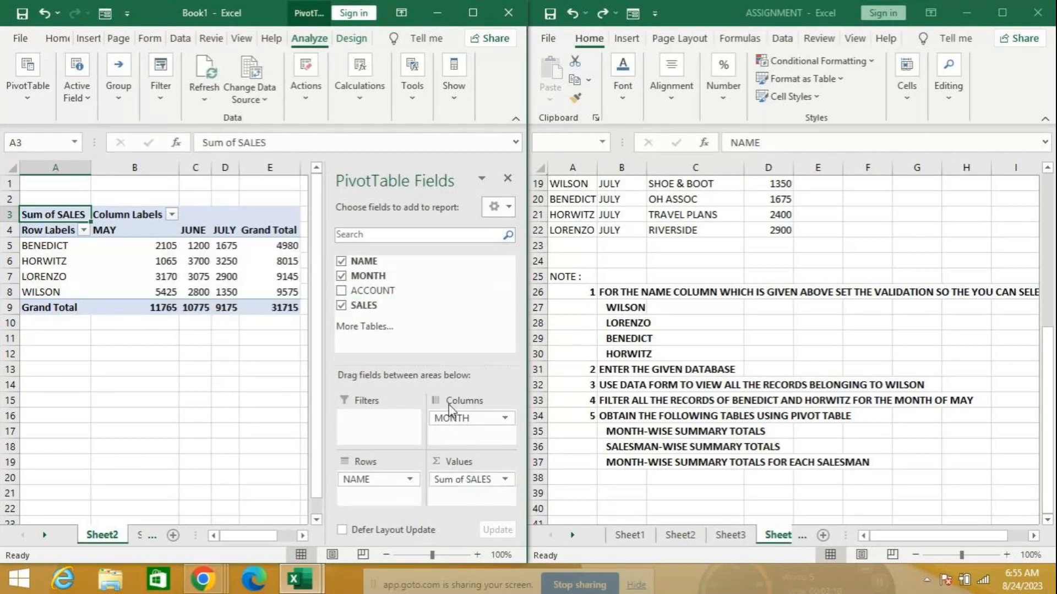
{"action": "left_click_drag", "start_coordinate": [375, 299], "coordinate": [478, 494]}
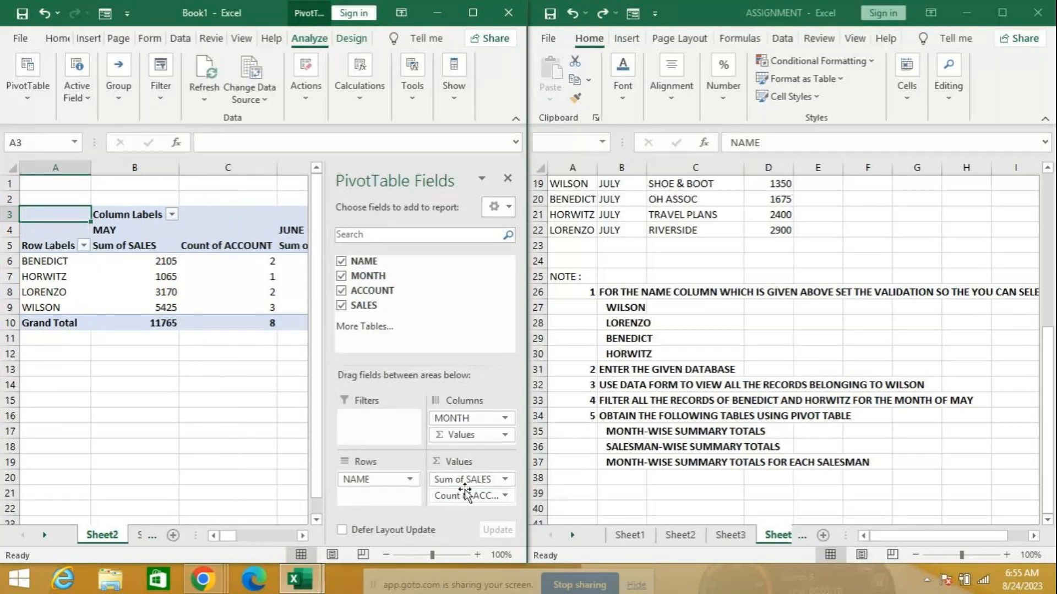
{"action": "mouse_move", "coordinate": [472, 174]}
{"action": "left_mouse_down"}
{"action": "mouse_move", "coordinate": [556, 169]}
{"action": "mouse_move", "coordinate": [453, 165]}
{"action": "left_mouse_up"}
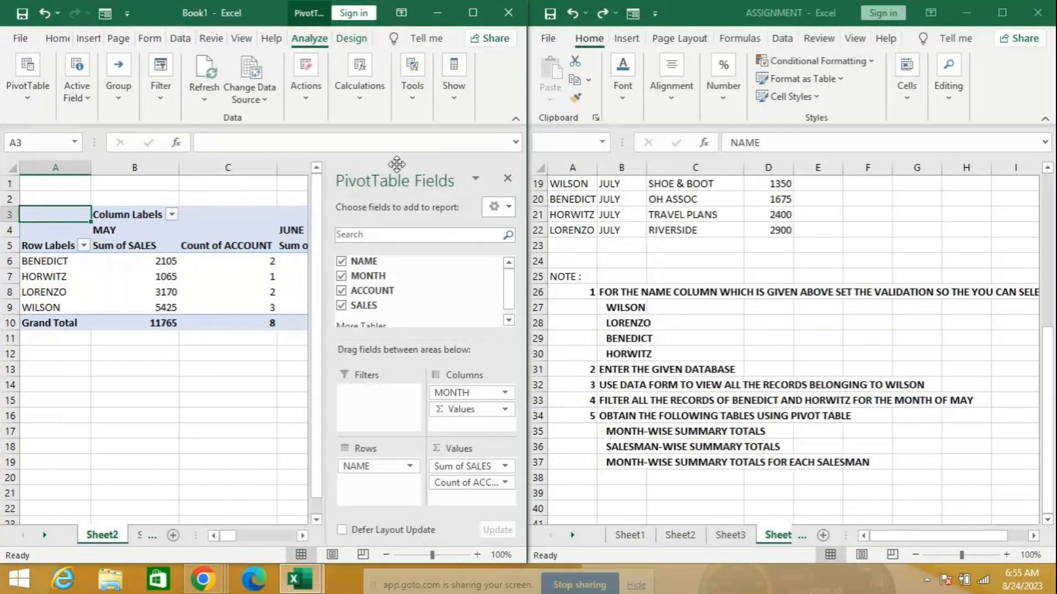
Check Count of ACCOUNT's value settings, then remove it, leaving Sum of SALES totalling 31715
{"action": "left_click", "coordinate": [506, 485]}
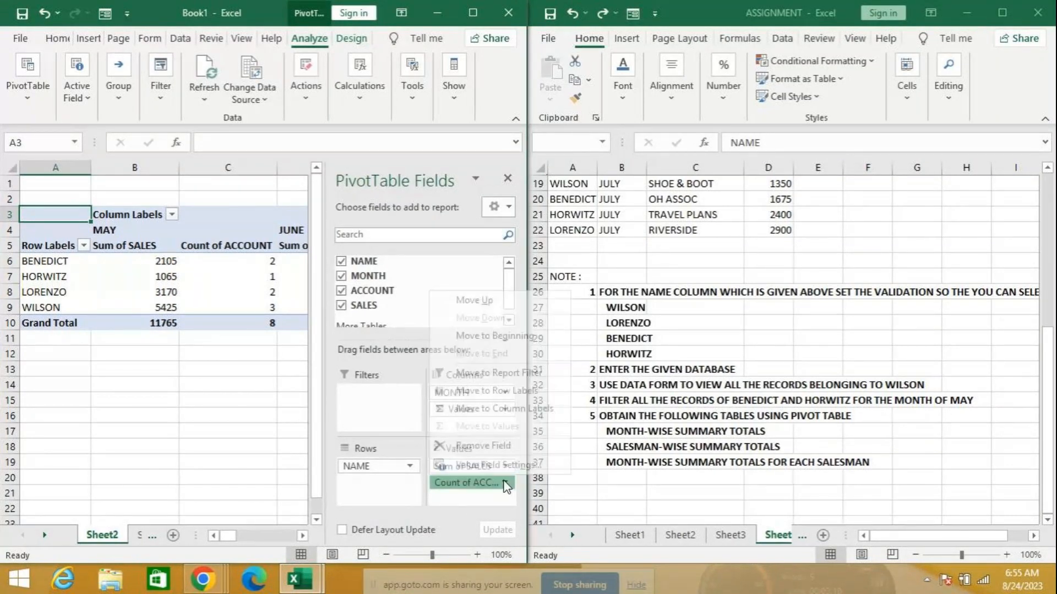
{"action": "left_click", "coordinate": [502, 468]}
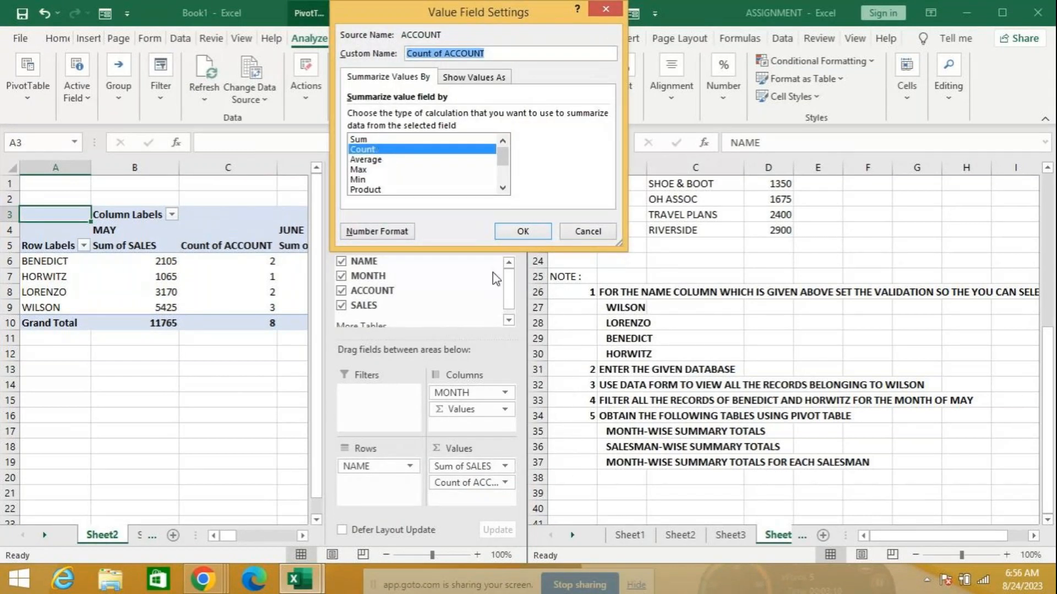
{"action": "left_click", "coordinate": [585, 231]}
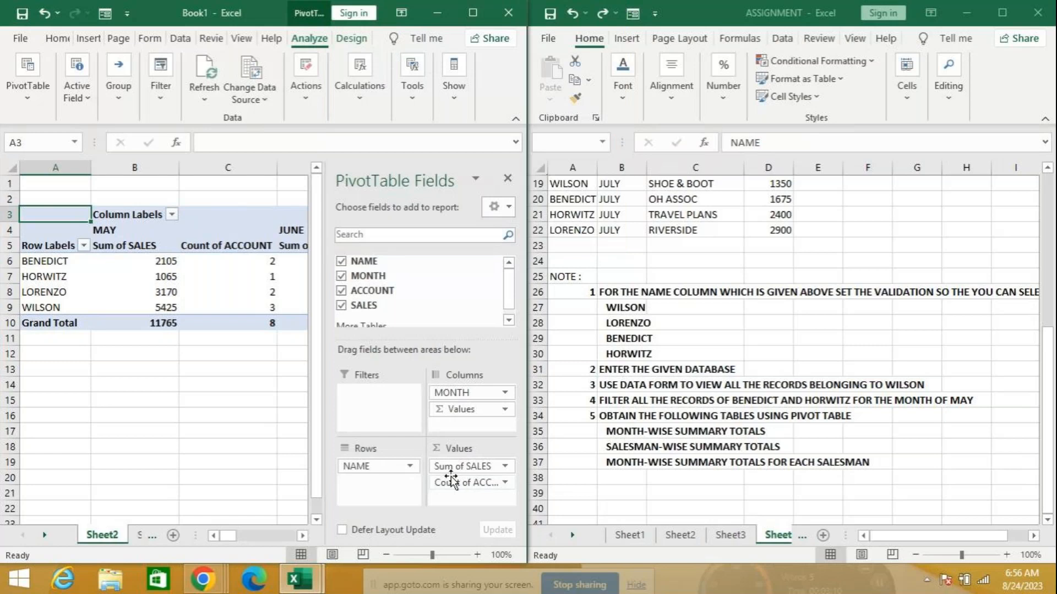
{"action": "left_click_drag", "start_coordinate": [451, 485], "coordinate": [413, 283]}
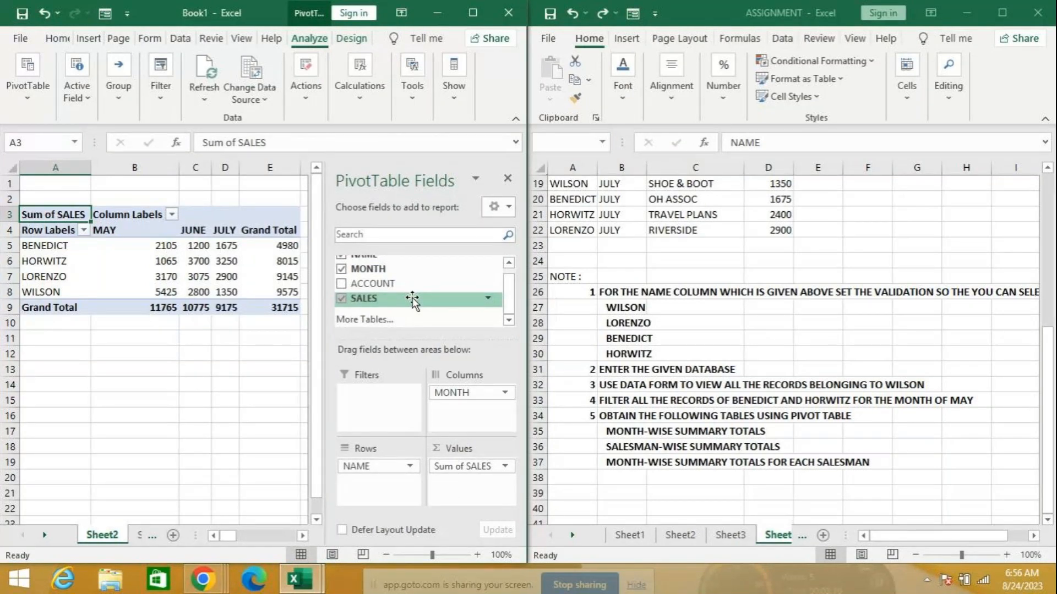
Close the field list and show ASSIGNMENT's Sheet3 employee BASIC PAY table from row 1
{"action": "left_click", "coordinate": [508, 178]}
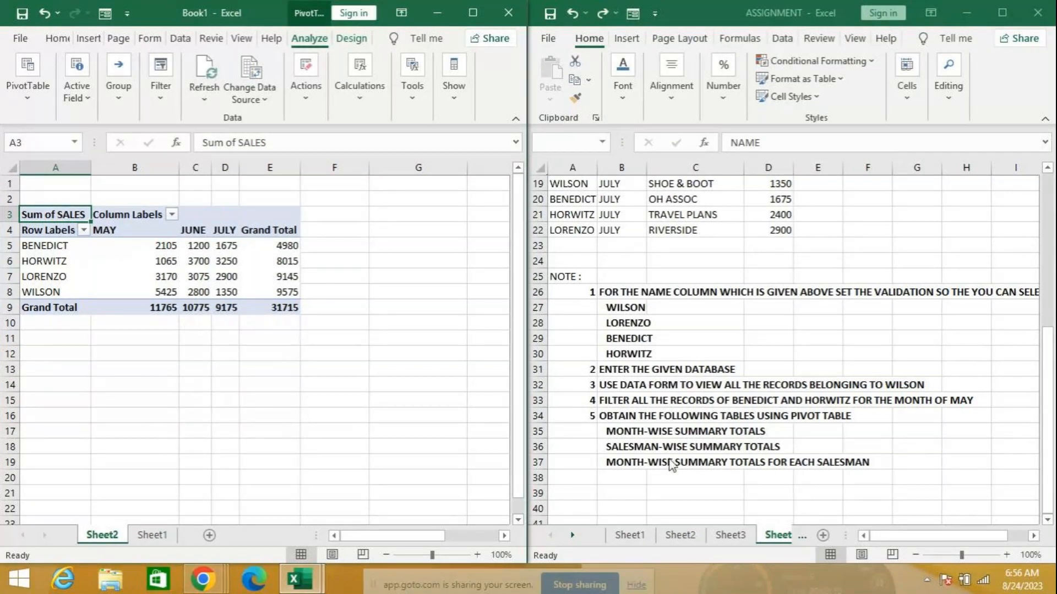
{"action": "left_click", "coordinate": [743, 534]}
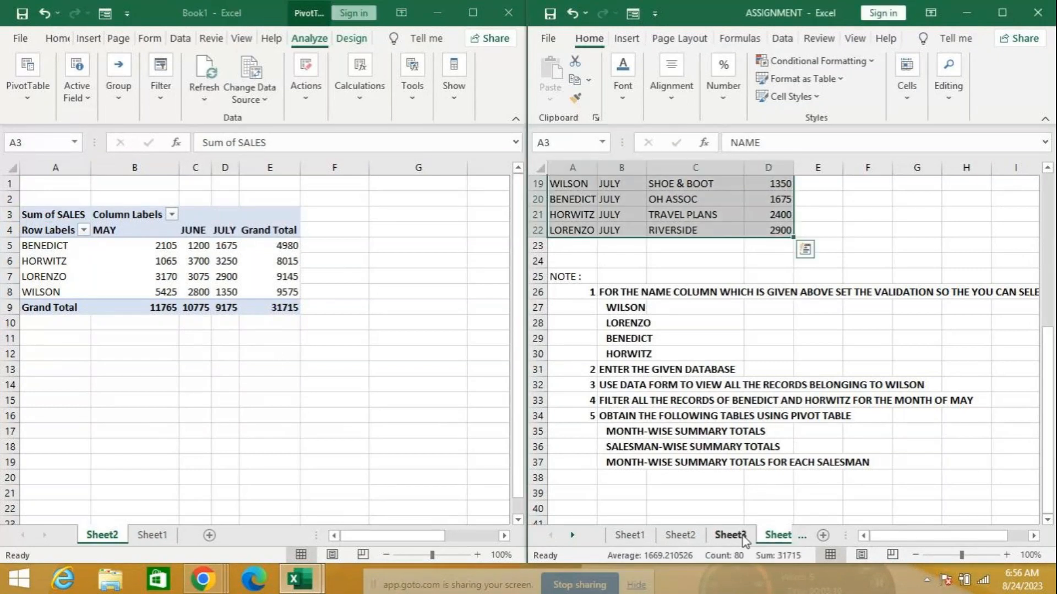
{"action": "left_click", "coordinate": [743, 535]}
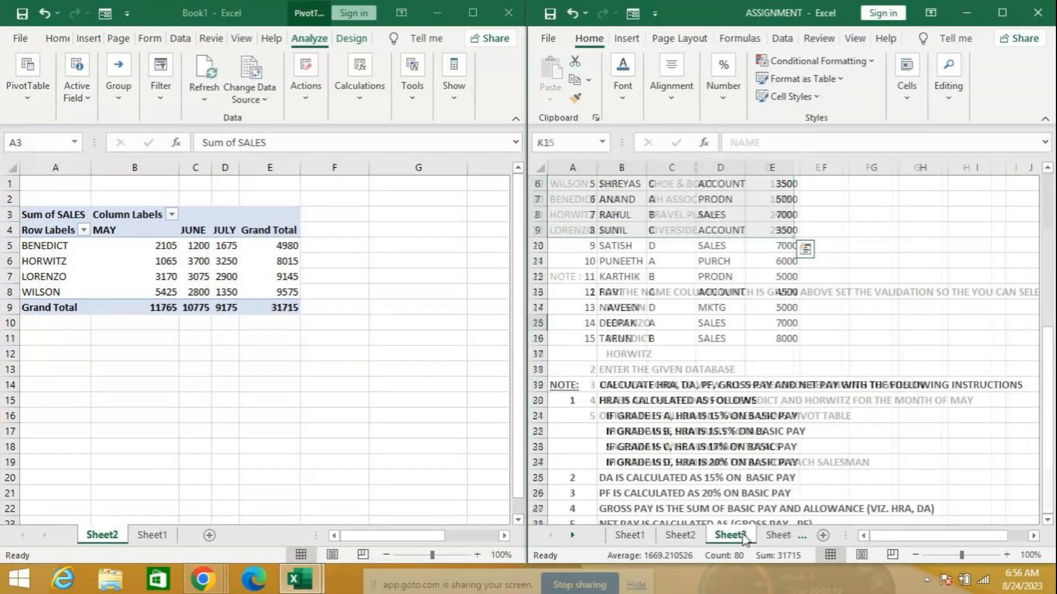
{"action": "scroll", "coordinate": [719, 442], "scroll_direction": "up", "scroll_amount": 2}
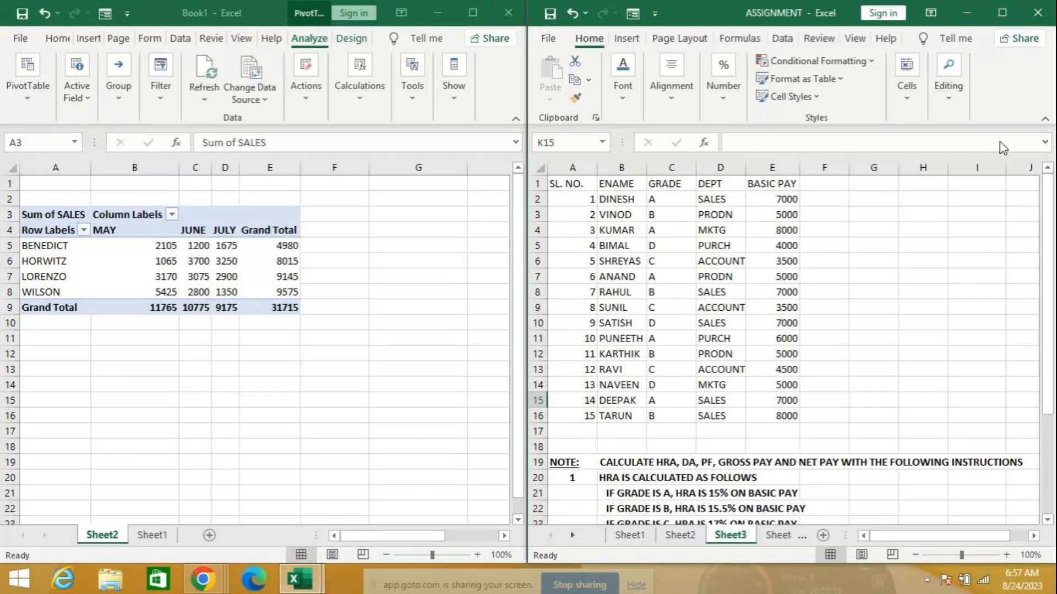
Review Sheet2, Sheet1 and Sheet4 of the ASSIGNMENT workbook
{"action": "left_click", "coordinate": [681, 539]}
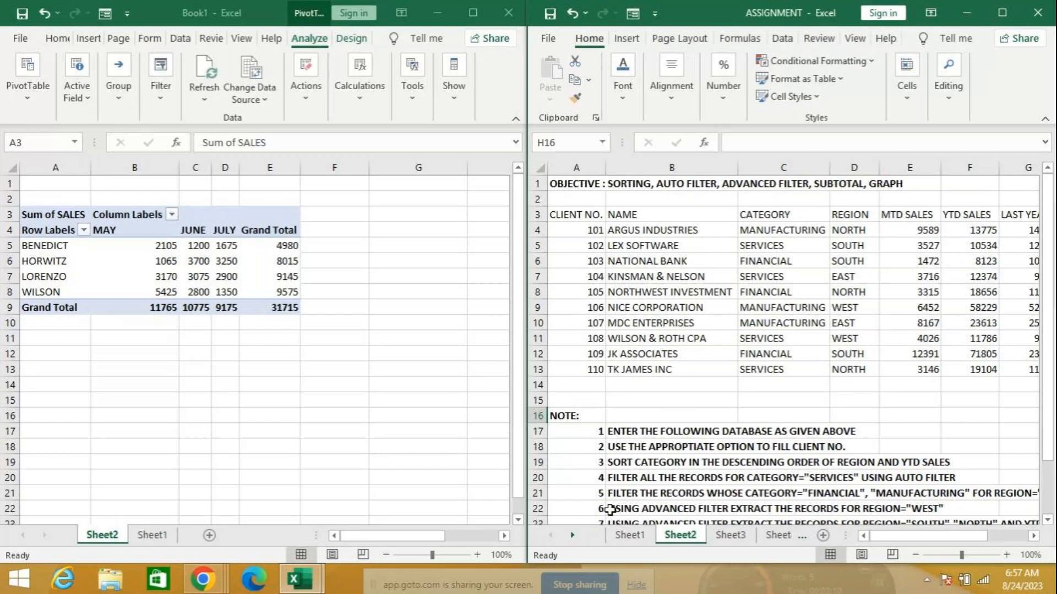
{"action": "left_click", "coordinate": [629, 535]}
{"action": "scroll", "coordinate": [702, 488], "scroll_direction": "up", "scroll_amount": 1}
{"action": "scroll", "coordinate": [703, 489], "scroll_direction": "up", "scroll_amount": 2}
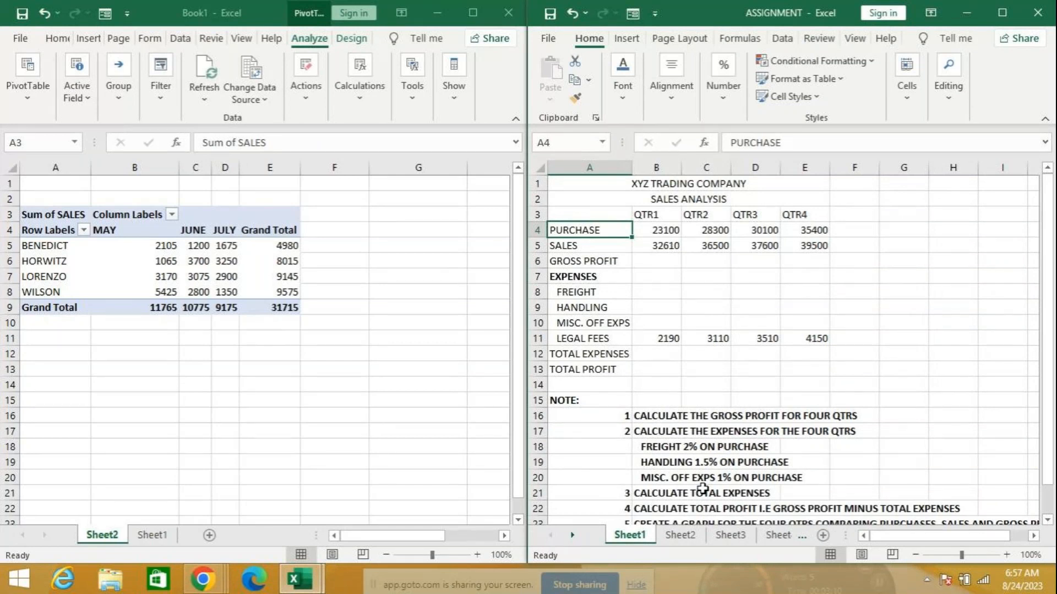
{"action": "left_click", "coordinate": [778, 536]}
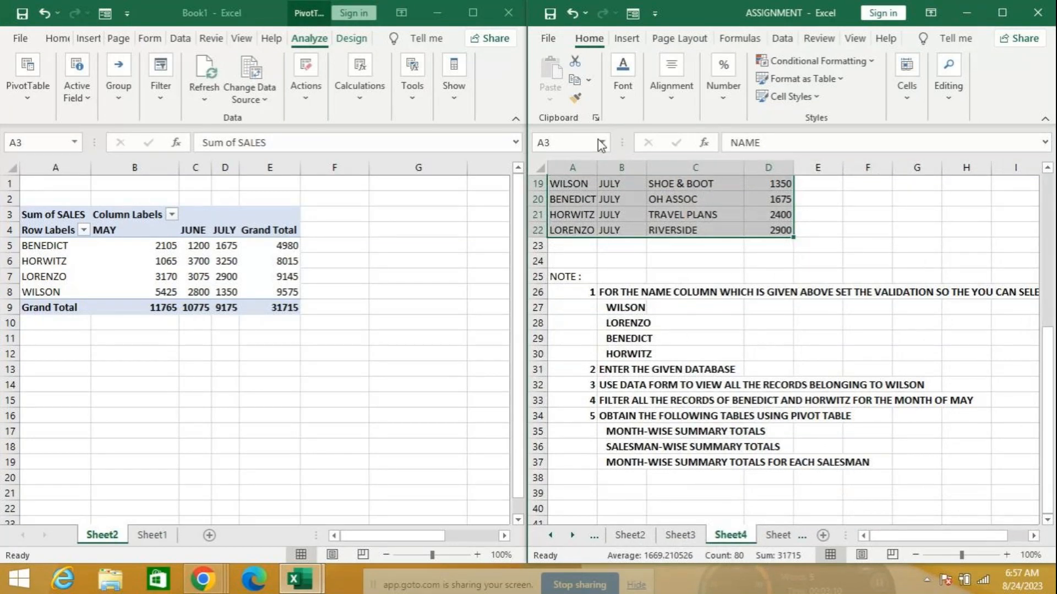
Page through Sheets 5 to 13, then close the ASSIGNMENT workbook
{"action": "left_click", "coordinate": [777, 544]}
{"action": "left_click", "coordinate": [777, 543]}
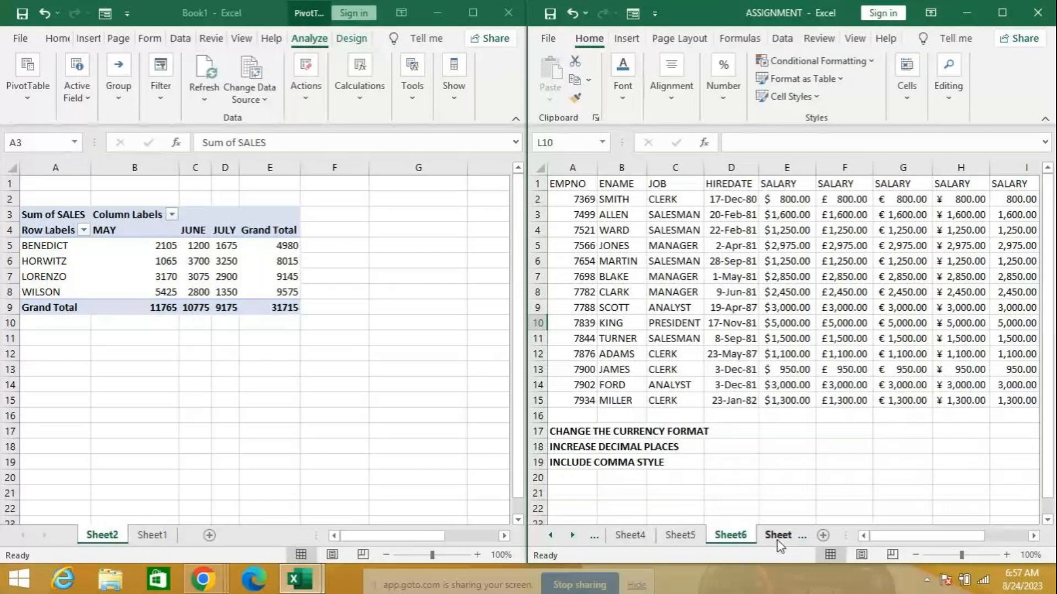
{"action": "left_click", "coordinate": [777, 542]}
{"action": "left_click", "coordinate": [777, 542]}
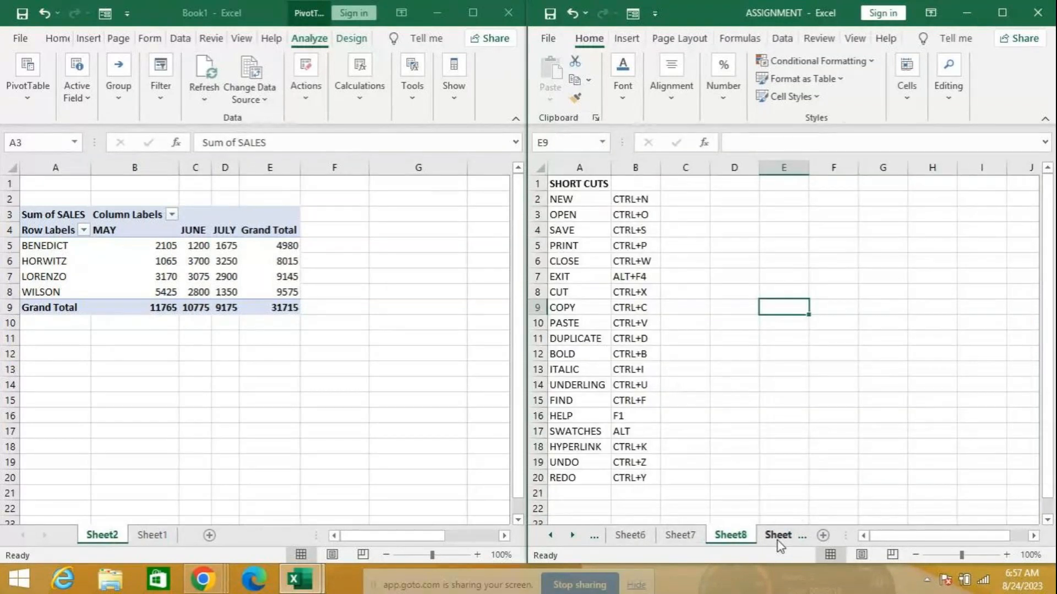
{"action": "left_click", "coordinate": [778, 543]}
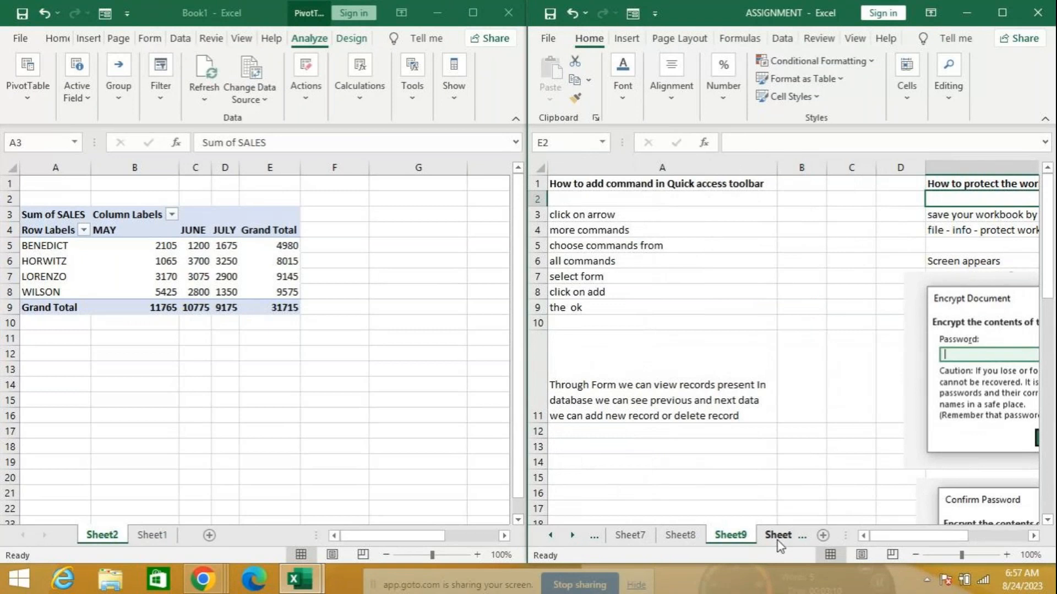
{"action": "left_click", "coordinate": [778, 543]}
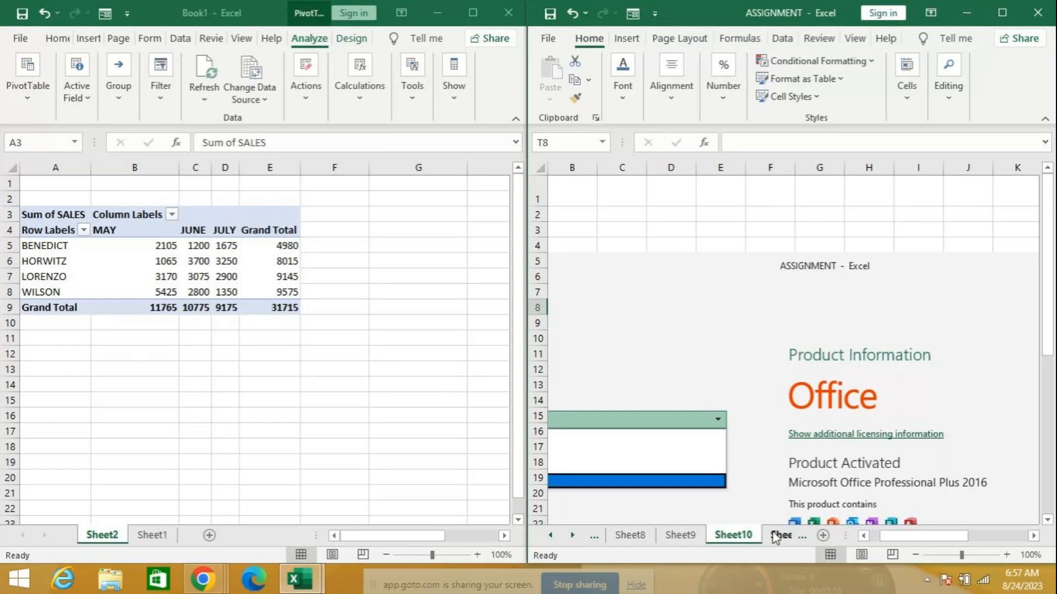
{"action": "left_click", "coordinate": [778, 536]}
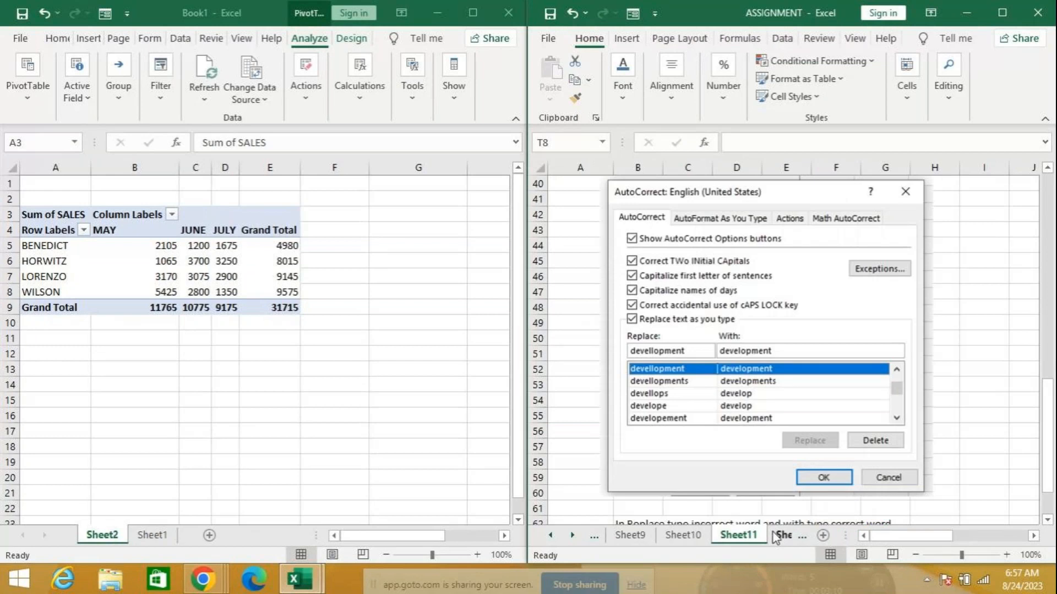
{"action": "left_click", "coordinate": [779, 536]}
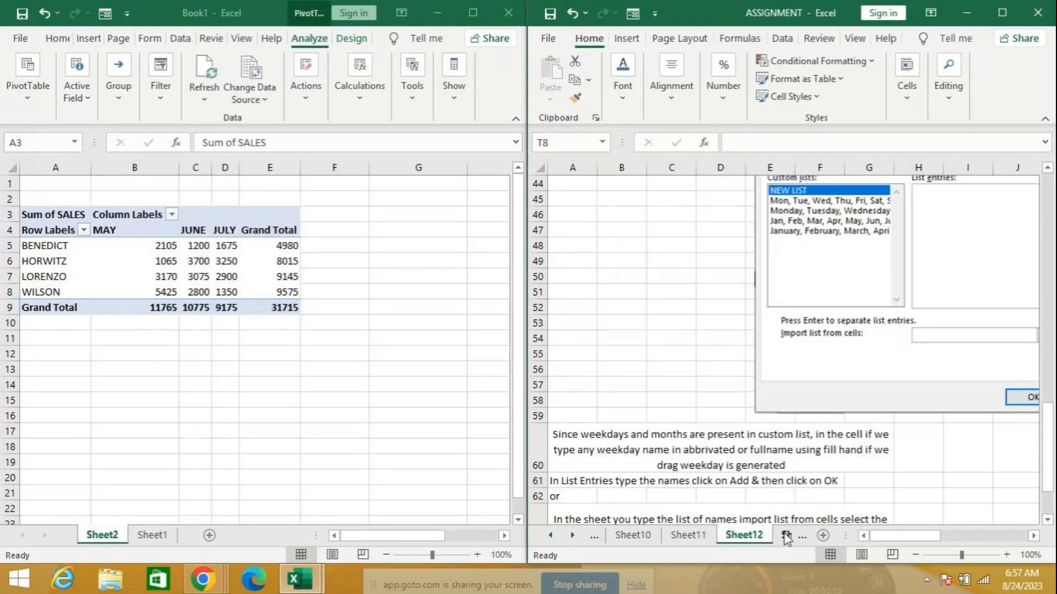
{"action": "left_click", "coordinate": [785, 534]}
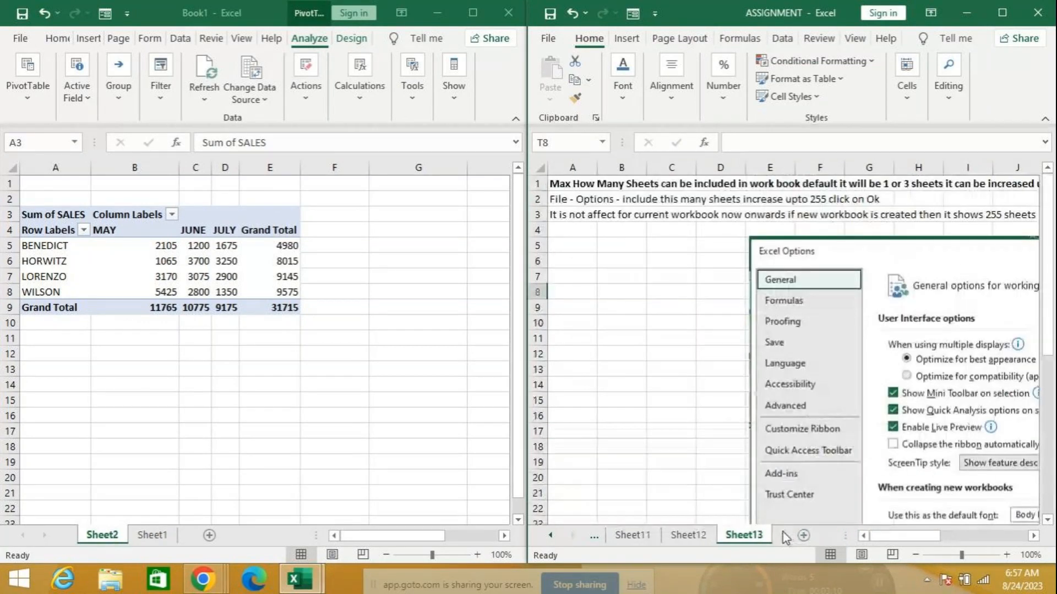
{"action": "left_click", "coordinate": [1038, 13]}
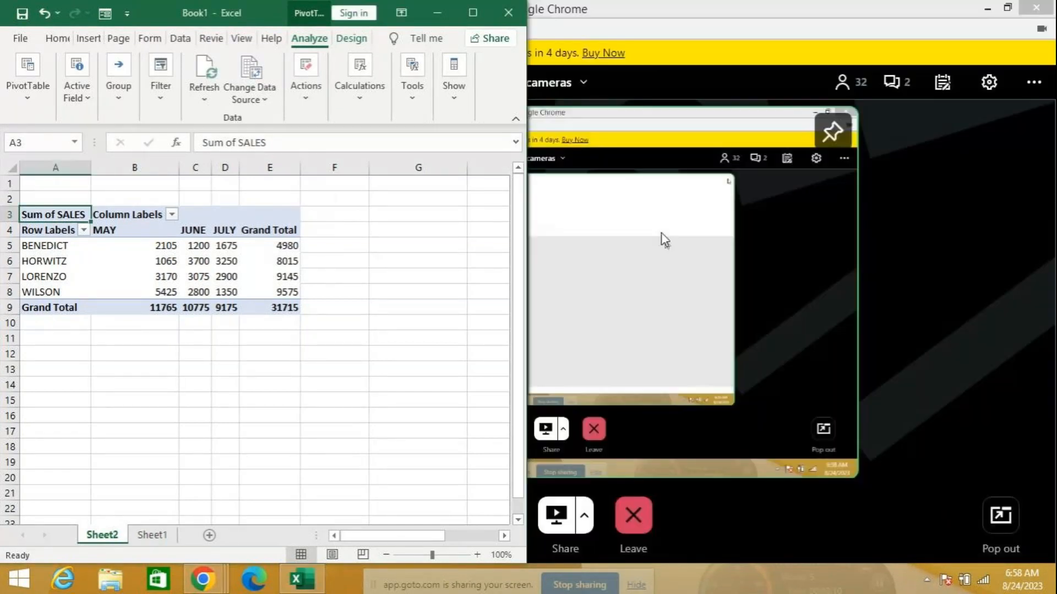
Maximize Book1's pivot table window and open a new Chrome window
{"action": "left_click", "coordinate": [473, 12]}
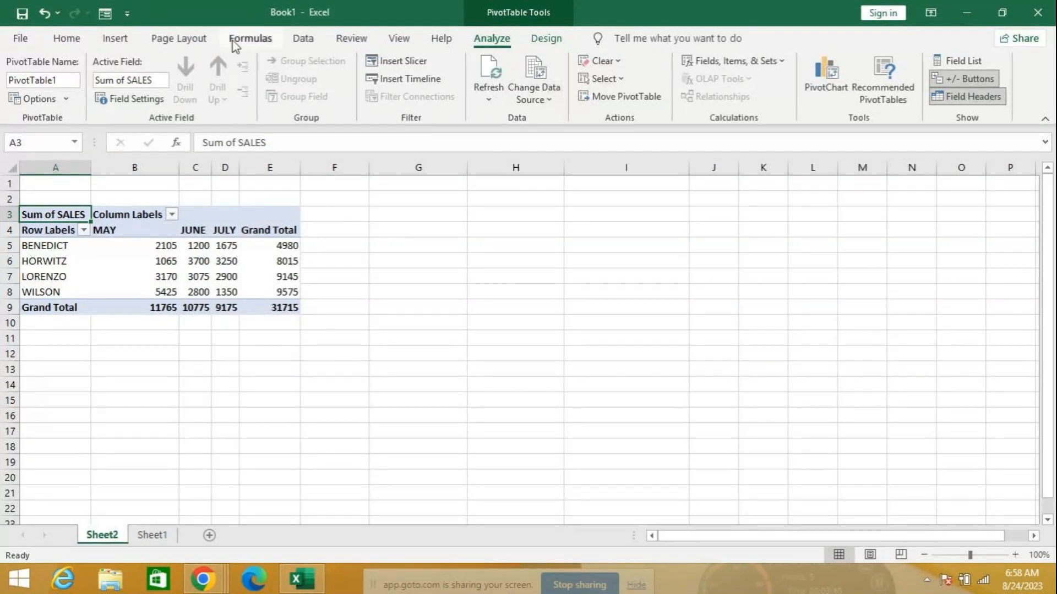
{"action": "left_click", "coordinate": [174, 44]}
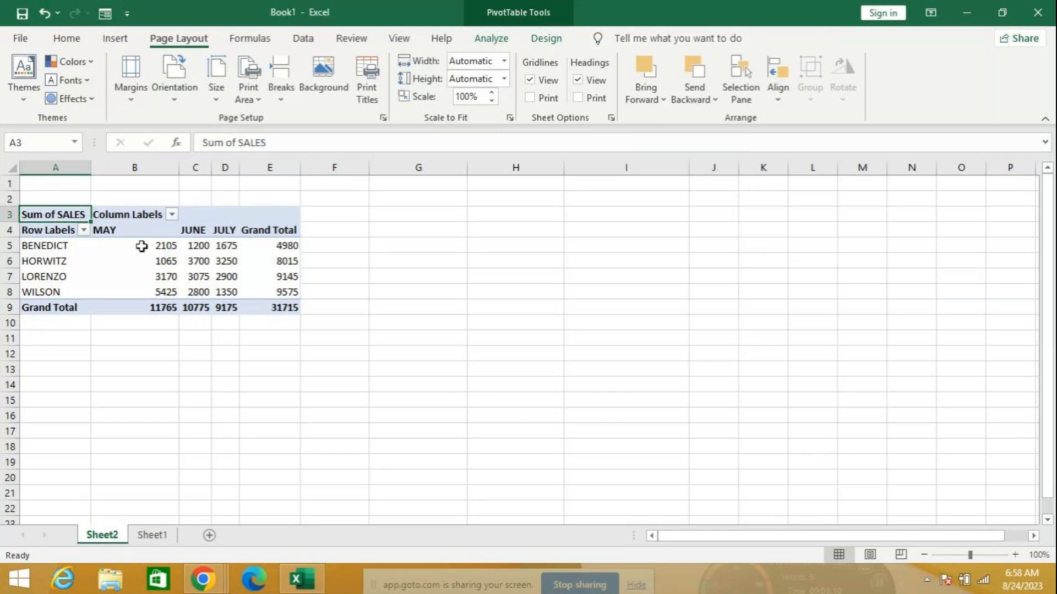
{"action": "right_click", "coordinate": [207, 585]}
{"action": "left_click", "coordinate": [245, 452]}
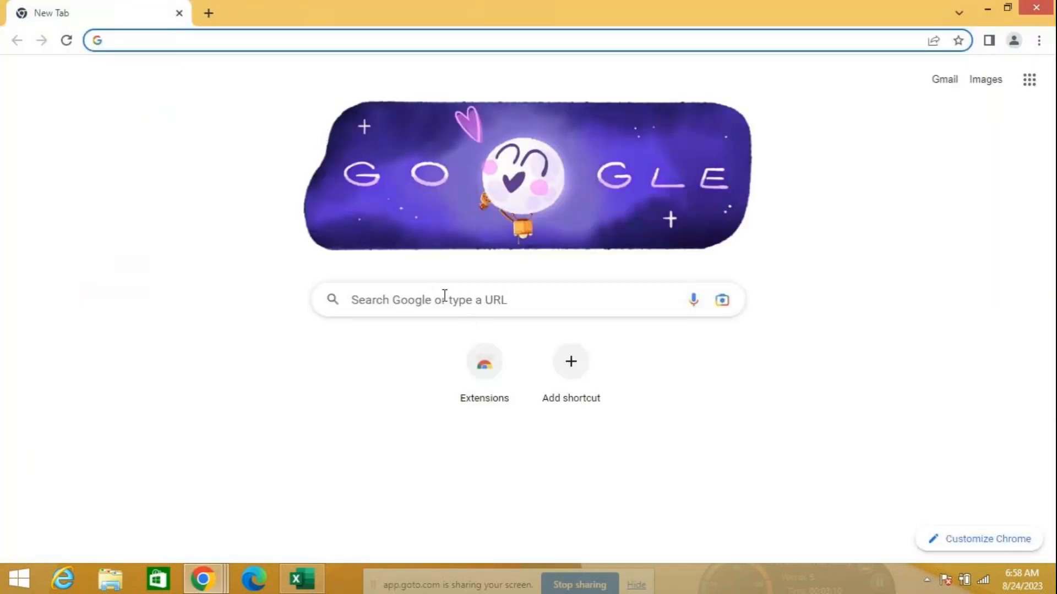
Search Google for 'gst invoice format in excel'
{"action": "left_click", "coordinate": [253, 40]}
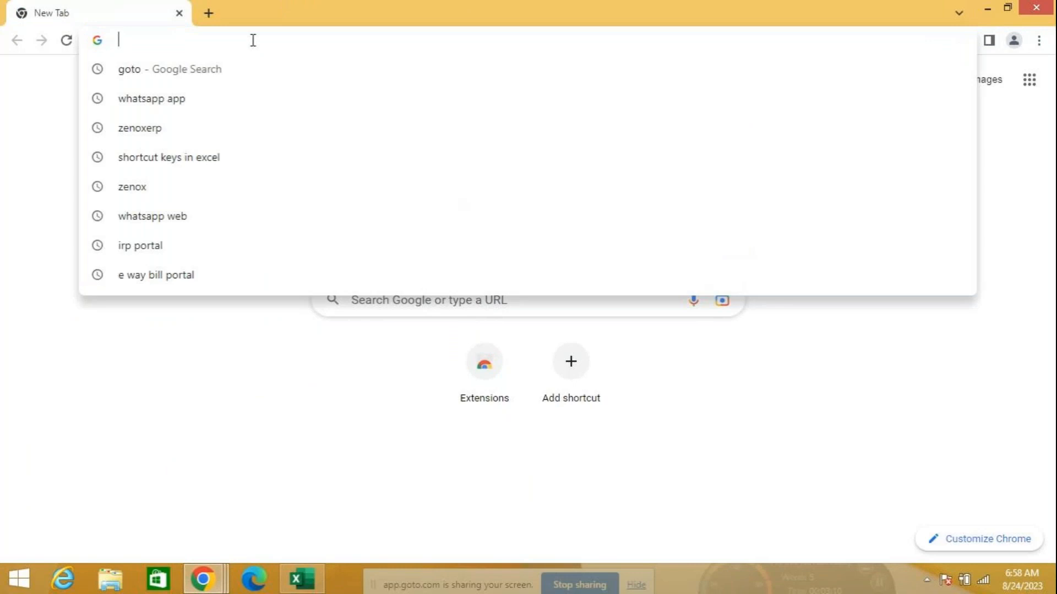
{"action": "type", "text": "GST"}
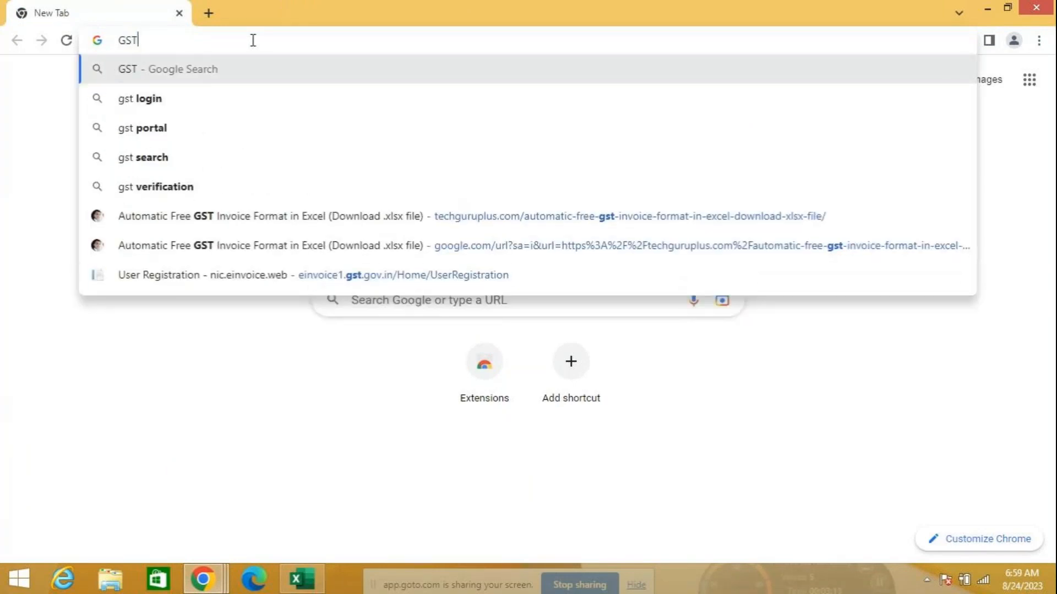
{"action": "type", "text": "VOIC"}
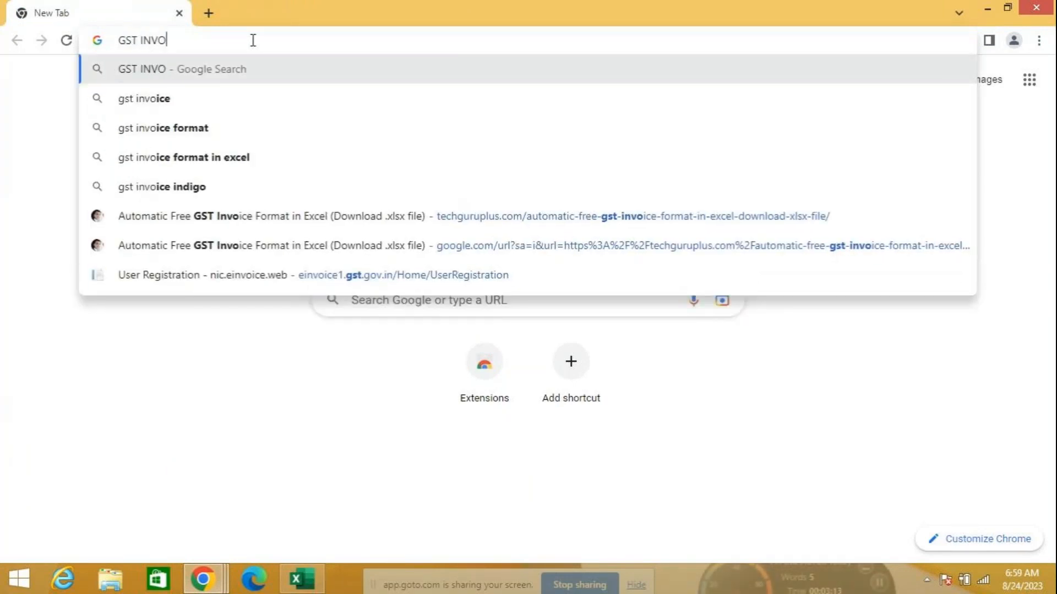
{"action": "key", "text": "BackSpace"}
{"action": "type", "text": "CD"}
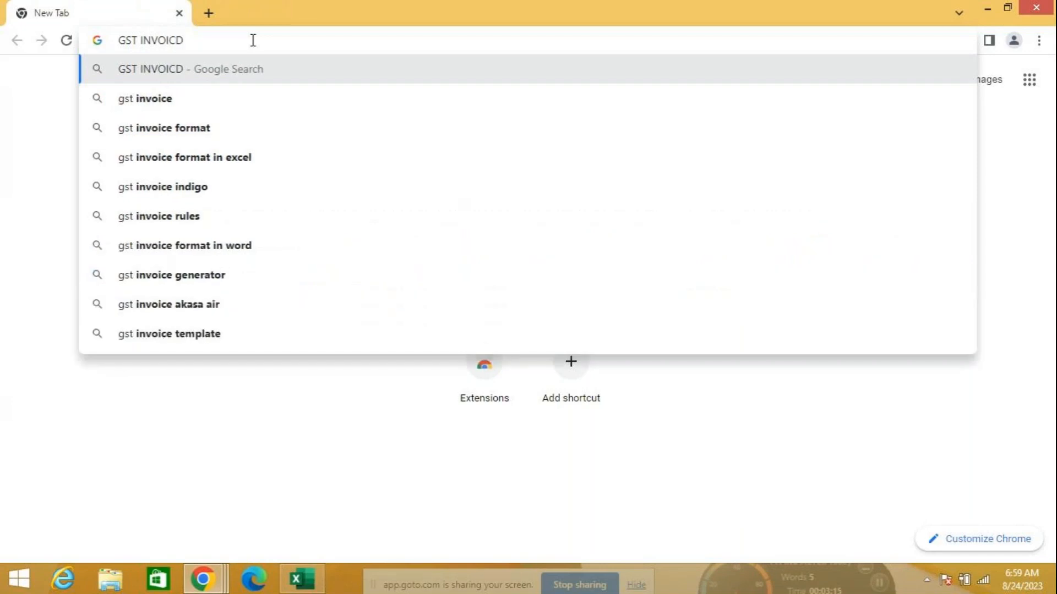
{"action": "key", "text": "BackSpace"}
{"action": "type", "text": "E"}
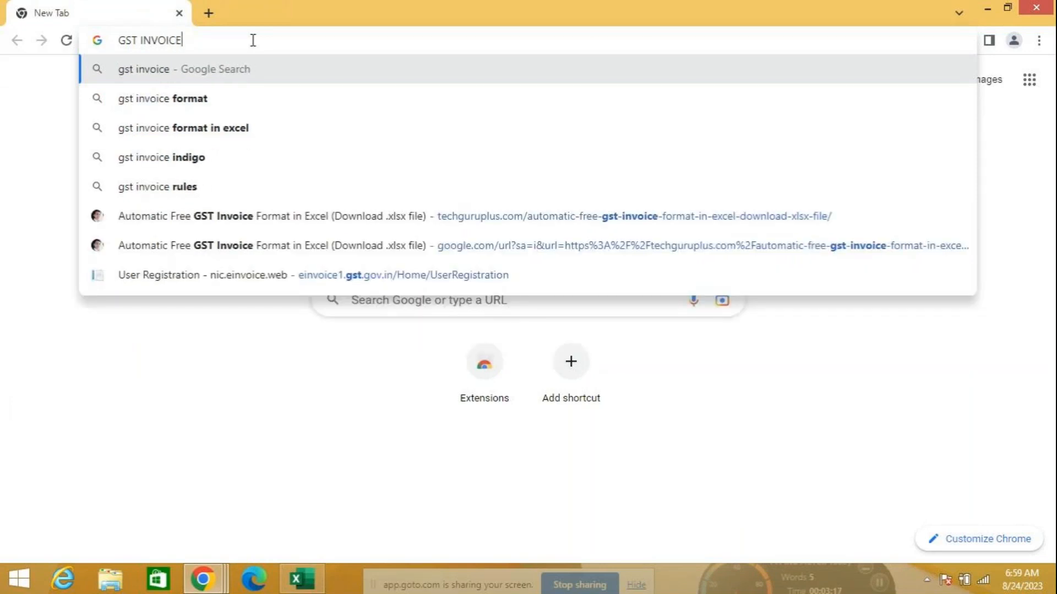
{"action": "key", "text": "Down"}
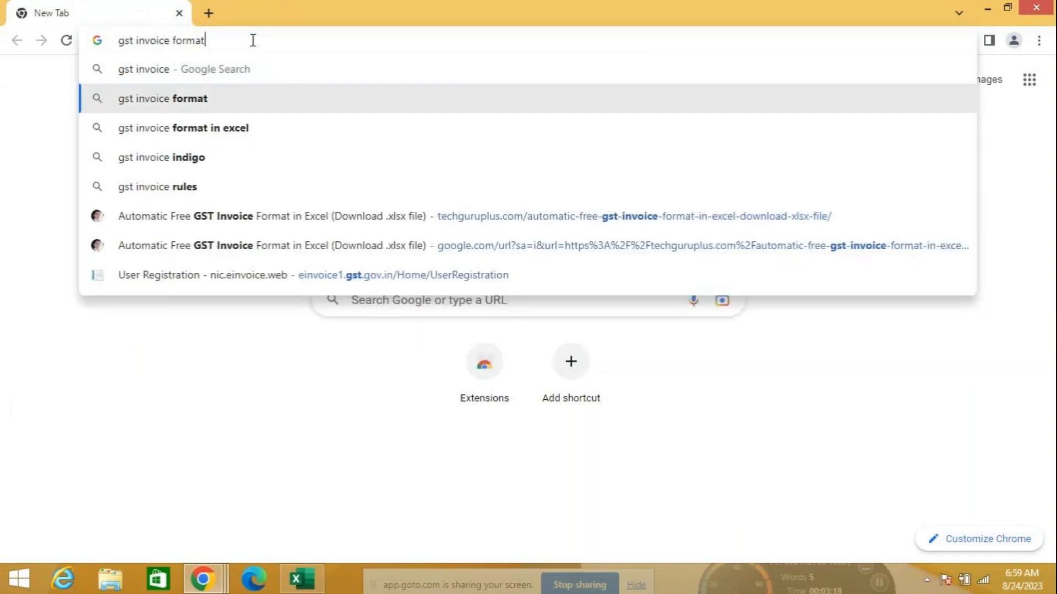
{"action": "key", "text": "Down"}
{"action": "key", "text": "Return"}
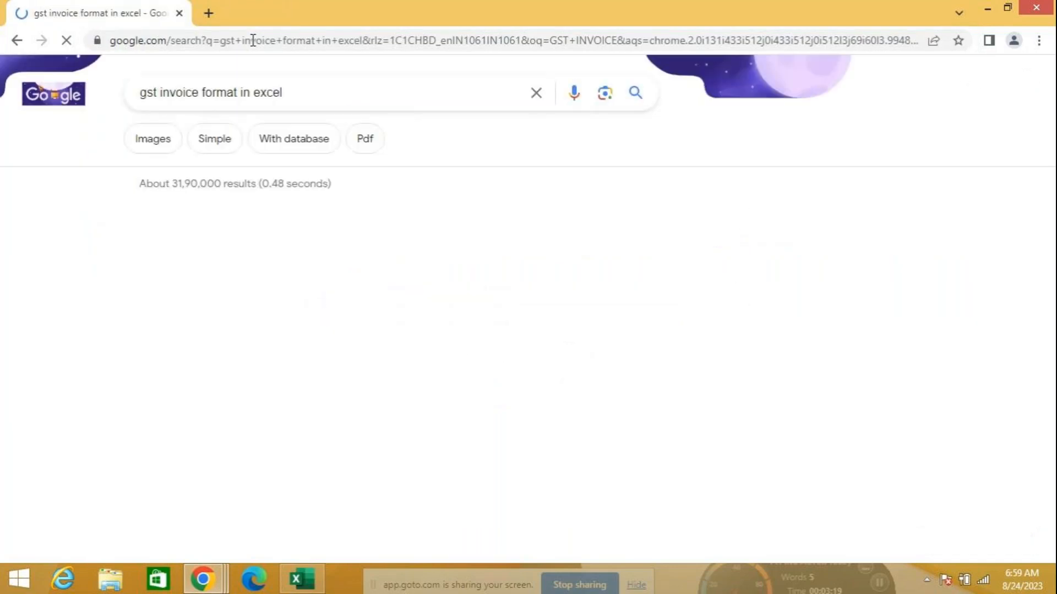
Narrow image results to 'simple' and open the Teachoo tax invoice example in a new tab
{"action": "left_click", "coordinate": [172, 140]}
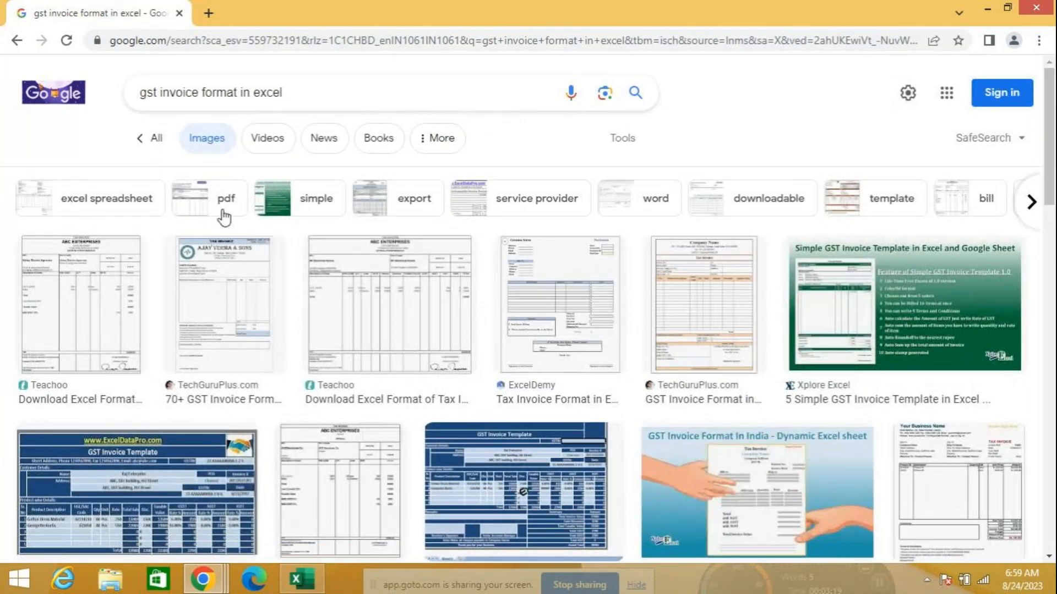
{"action": "left_click", "coordinate": [308, 200]}
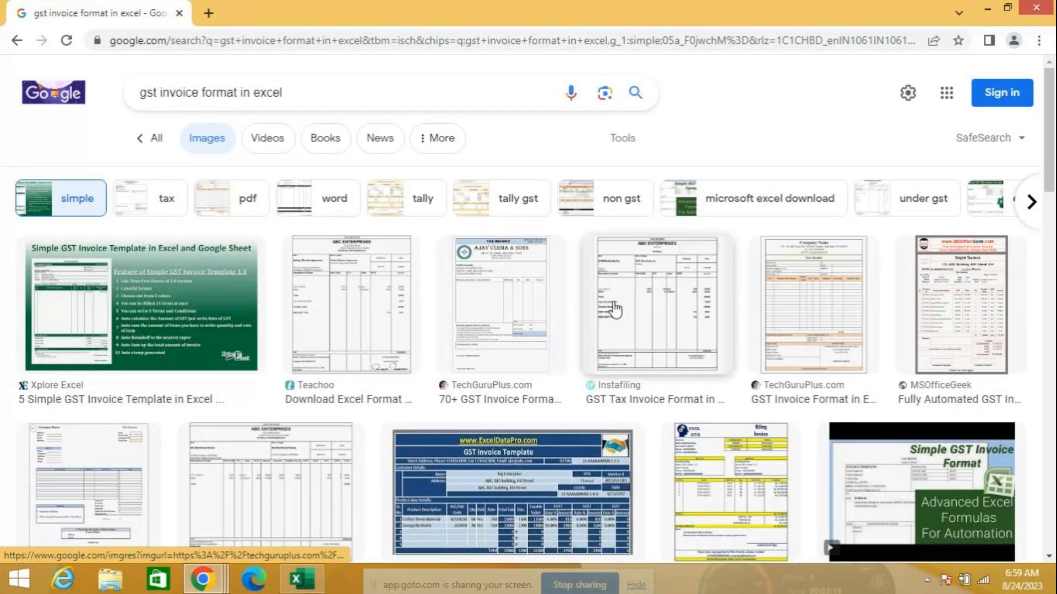
{"action": "left_click", "coordinate": [383, 297]}
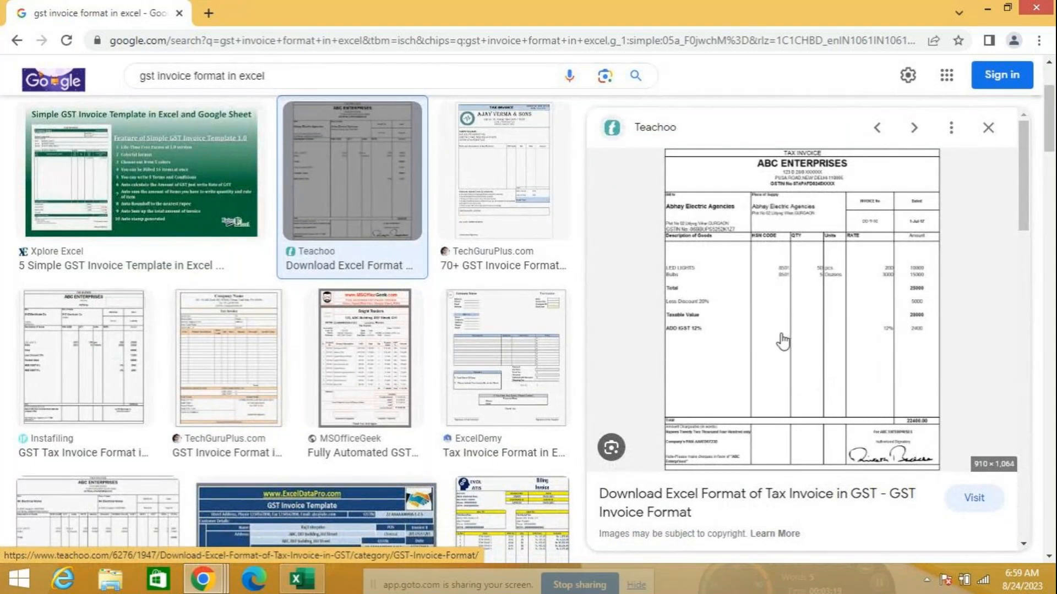
{"action": "left_click", "coordinate": [779, 292]}
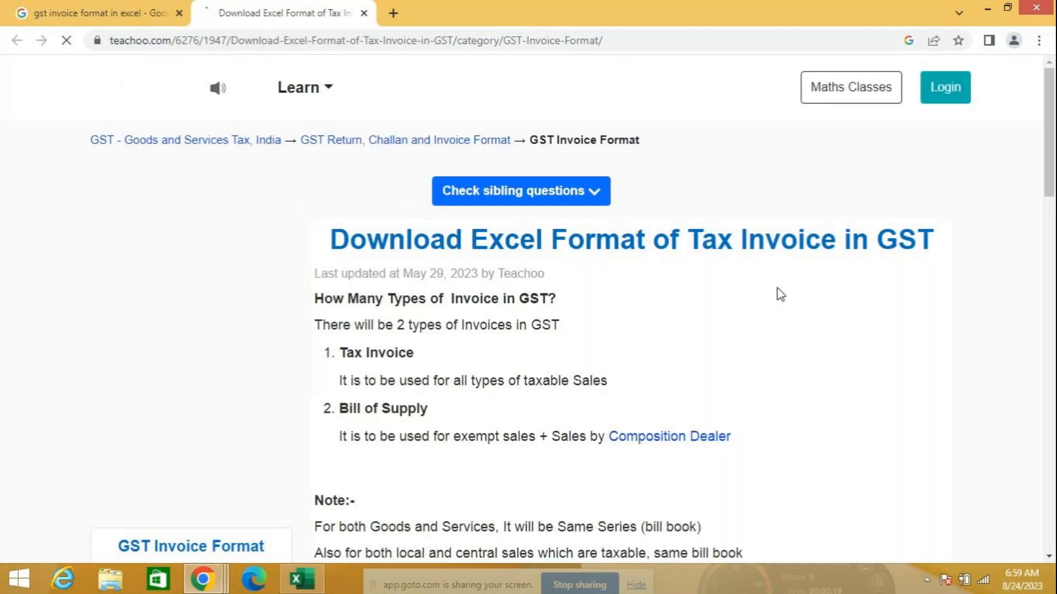
Scroll through Teachoo's sample GST tax invoice totalling 22400.00 after 6% CGST/SGST
{"action": "scroll", "coordinate": [708, 309], "scroll_direction": "down", "scroll_amount": 15}
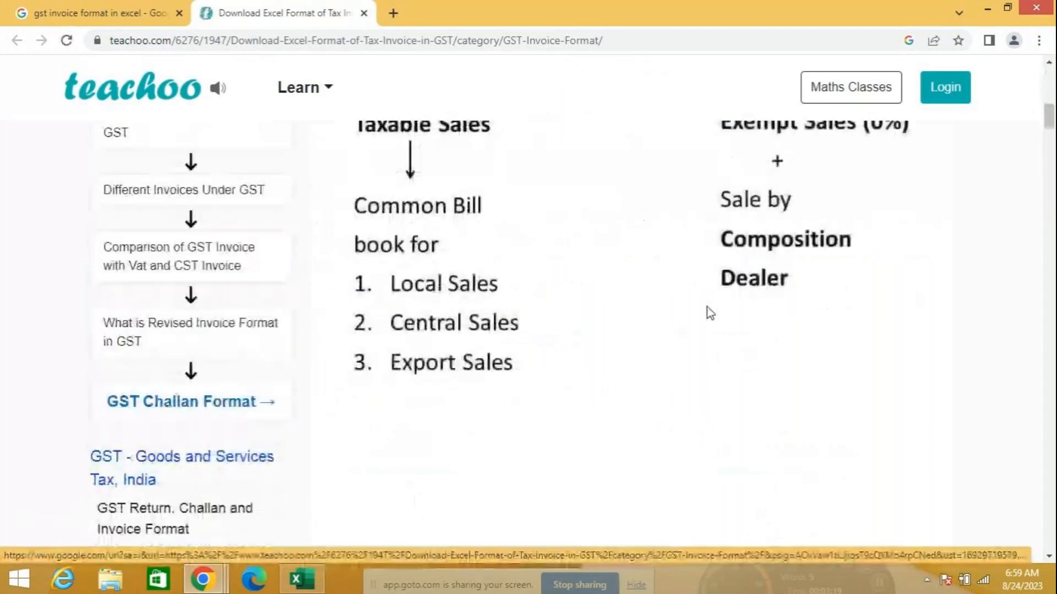
{"action": "scroll", "coordinate": [709, 314], "scroll_direction": "down", "scroll_amount": 20}
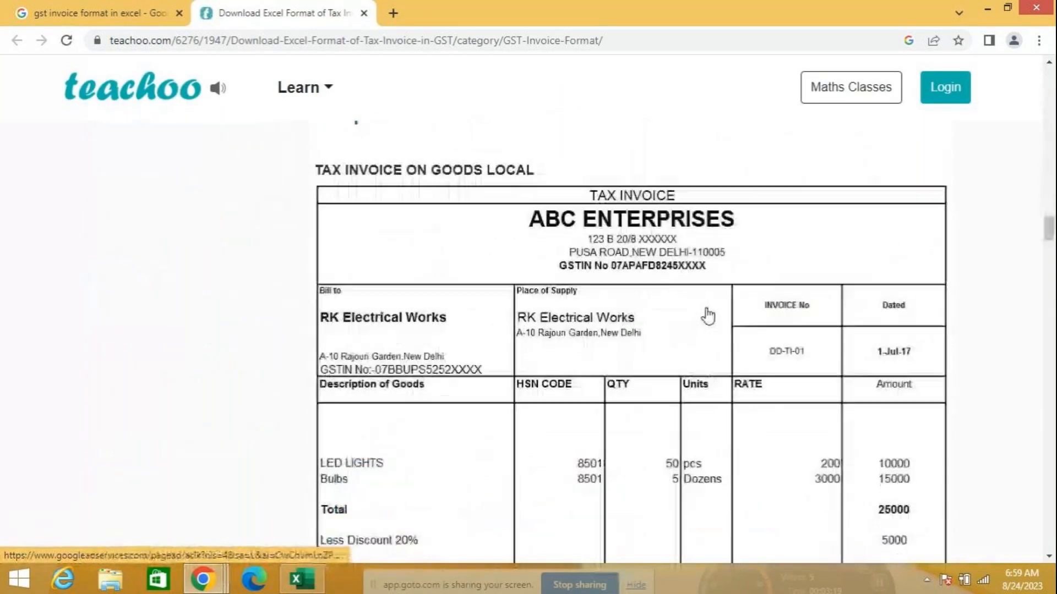
{"action": "scroll", "coordinate": [709, 315], "scroll_direction": "up", "scroll_amount": 4}
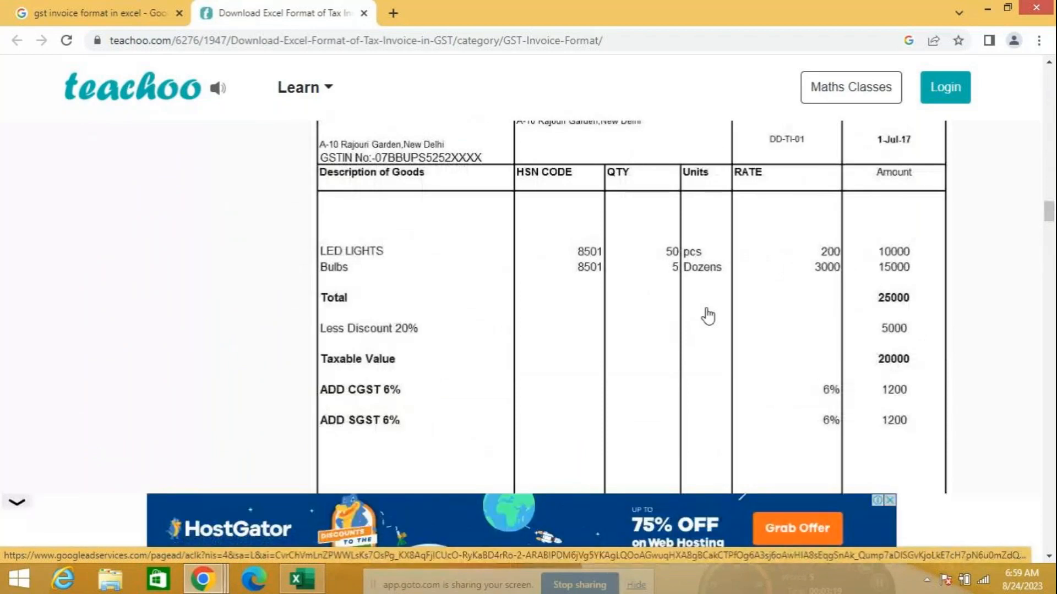
{"action": "scroll", "coordinate": [709, 316], "scroll_direction": "up", "scroll_amount": 4}
{"action": "scroll", "coordinate": [707, 322], "scroll_direction": "down", "scroll_amount": 1}
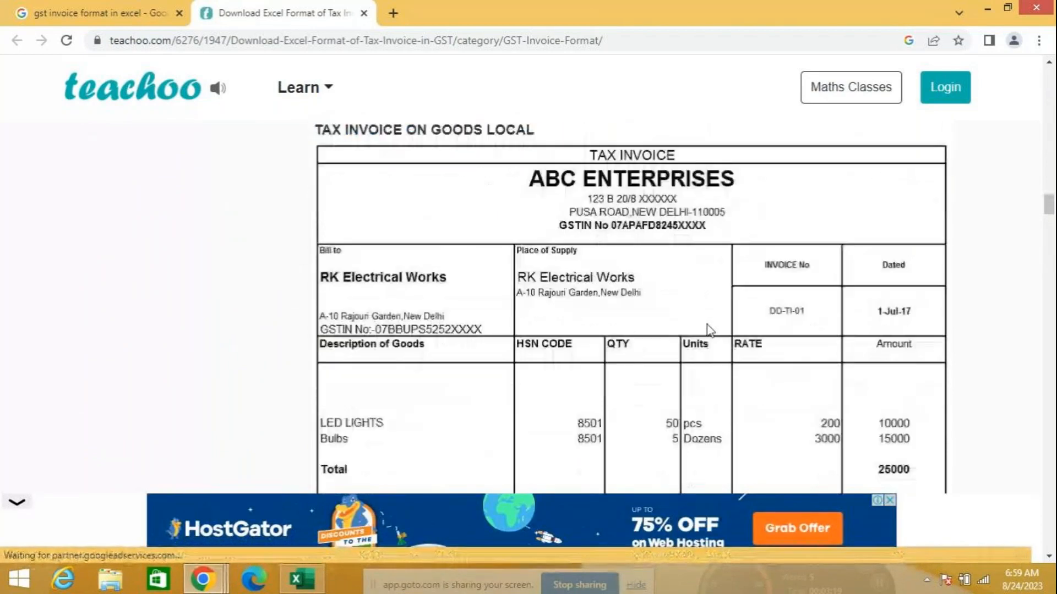
{"action": "scroll", "coordinate": [709, 329], "scroll_direction": "up", "scroll_amount": 2}
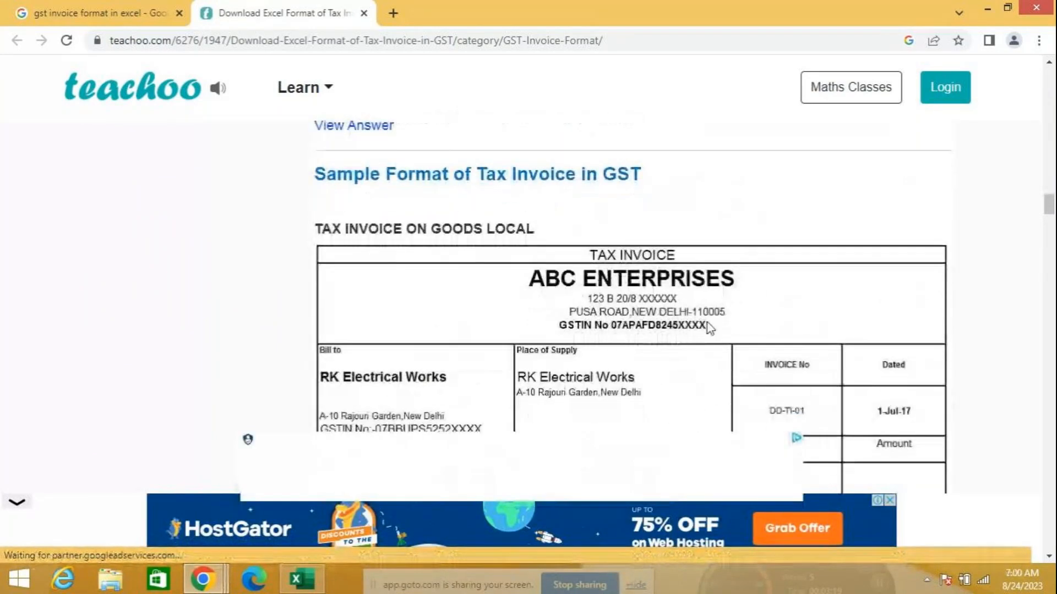
{"action": "scroll", "coordinate": [709, 329], "scroll_direction": "down", "scroll_amount": 1}
{"action": "scroll", "coordinate": [710, 328], "scroll_direction": "down", "scroll_amount": 2}
{"action": "scroll", "coordinate": [710, 328], "scroll_direction": "up", "scroll_amount": 2}
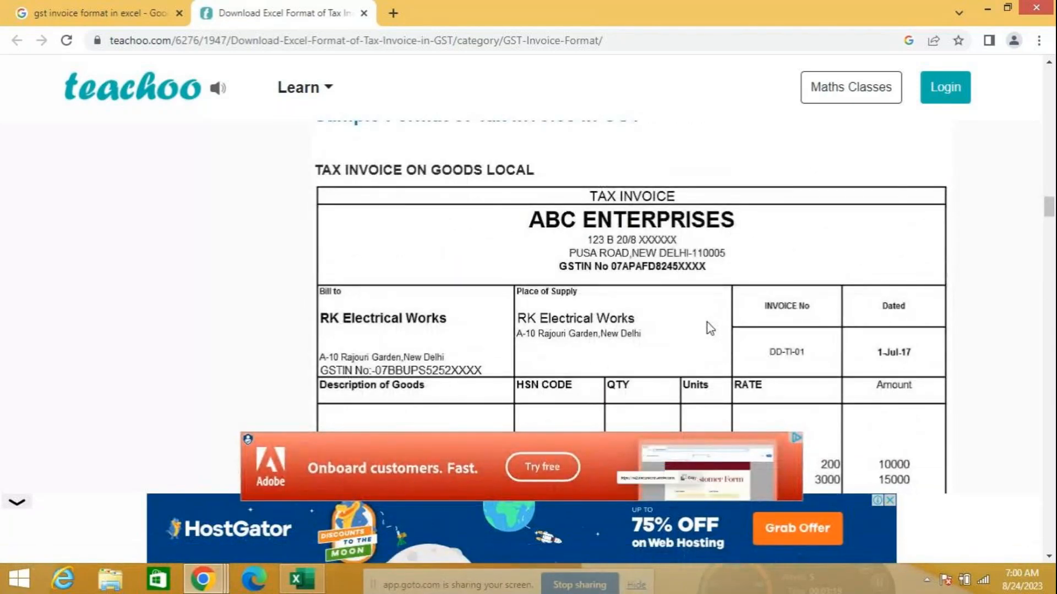
{"action": "scroll", "coordinate": [711, 328], "scroll_direction": "down", "scroll_amount": 1}
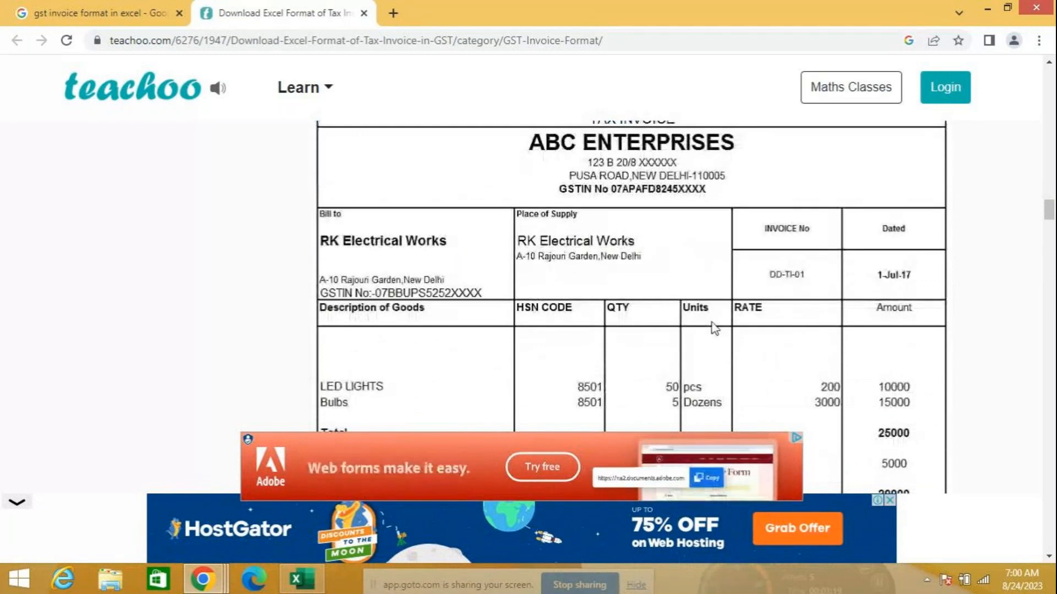
{"action": "left_click", "coordinate": [1049, 62]}
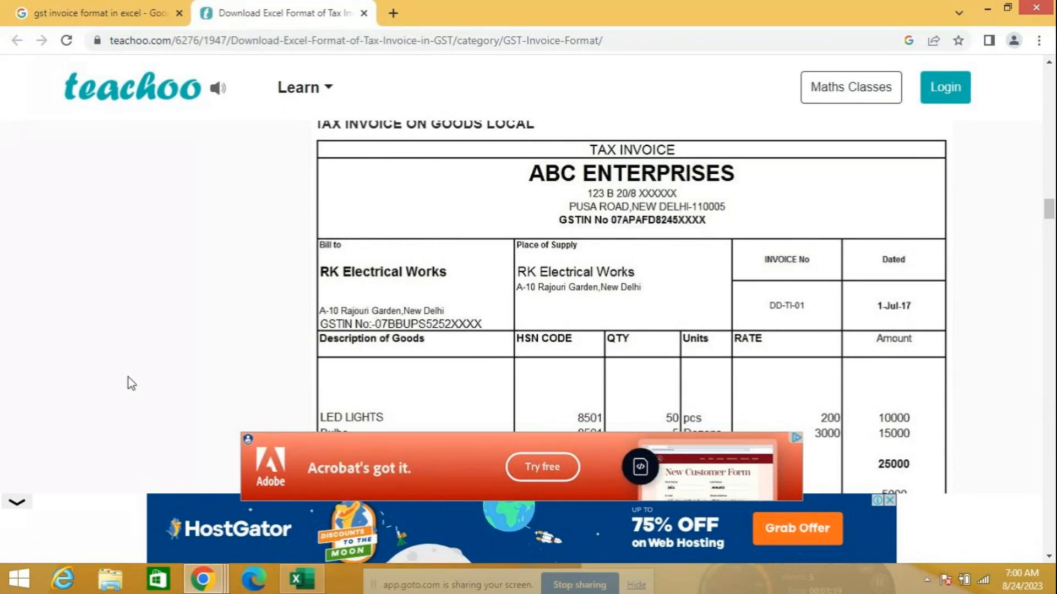
{"action": "scroll", "coordinate": [437, 332], "scroll_direction": "down", "scroll_amount": 6}
{"action": "scroll", "coordinate": [447, 326], "scroll_direction": "down", "scroll_amount": 1}
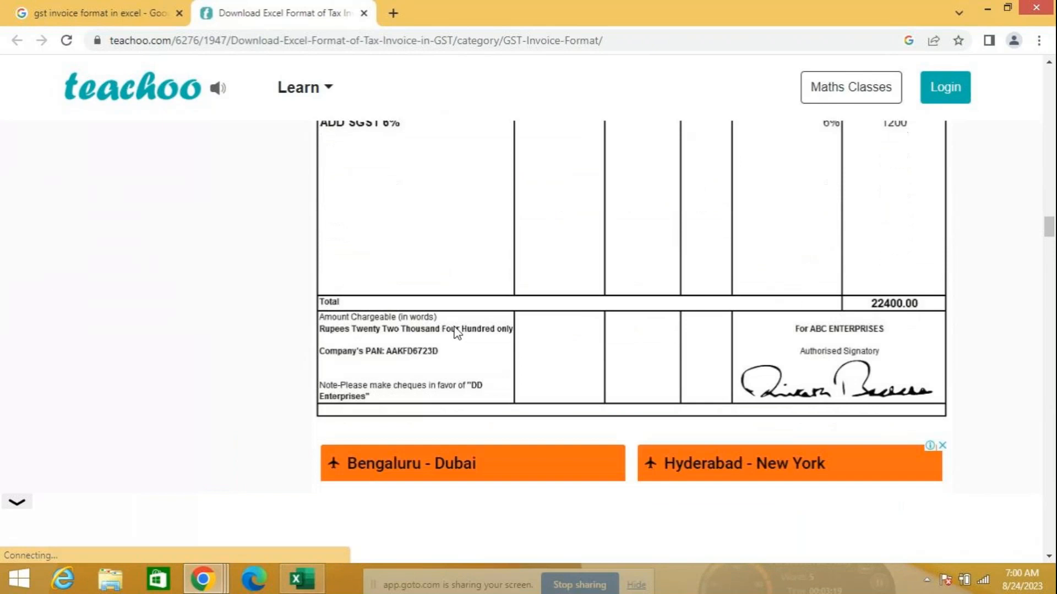
{"action": "scroll", "coordinate": [460, 330], "scroll_direction": "up", "scroll_amount": 3}
{"action": "scroll", "coordinate": [463, 335], "scroll_direction": "up", "scroll_amount": 5}
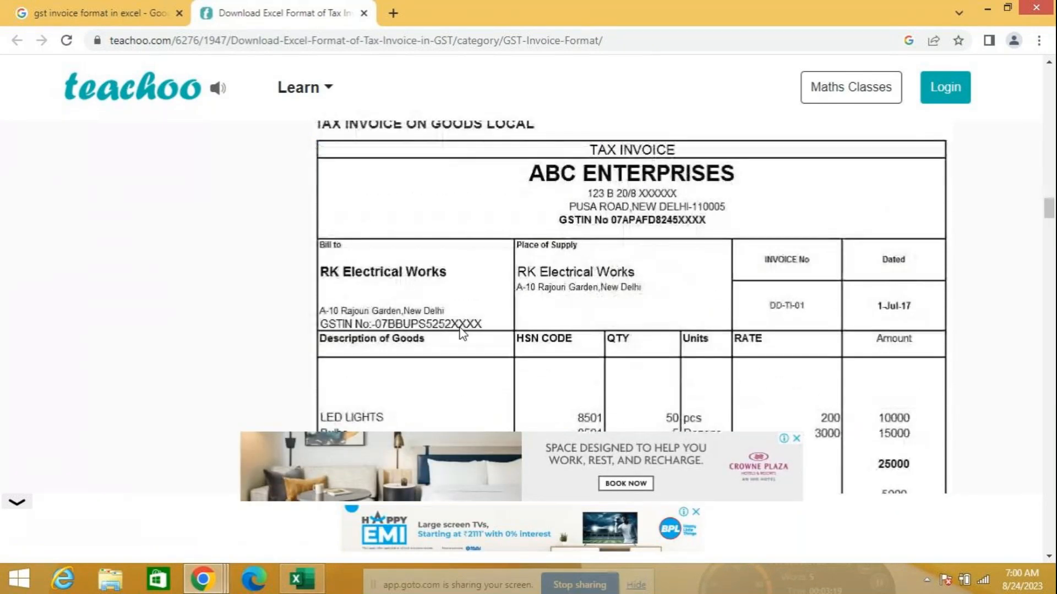
{"action": "scroll", "coordinate": [462, 334], "scroll_direction": "down", "scroll_amount": 2}
{"action": "scroll", "coordinate": [462, 334], "scroll_direction": "up", "scroll_amount": 3}
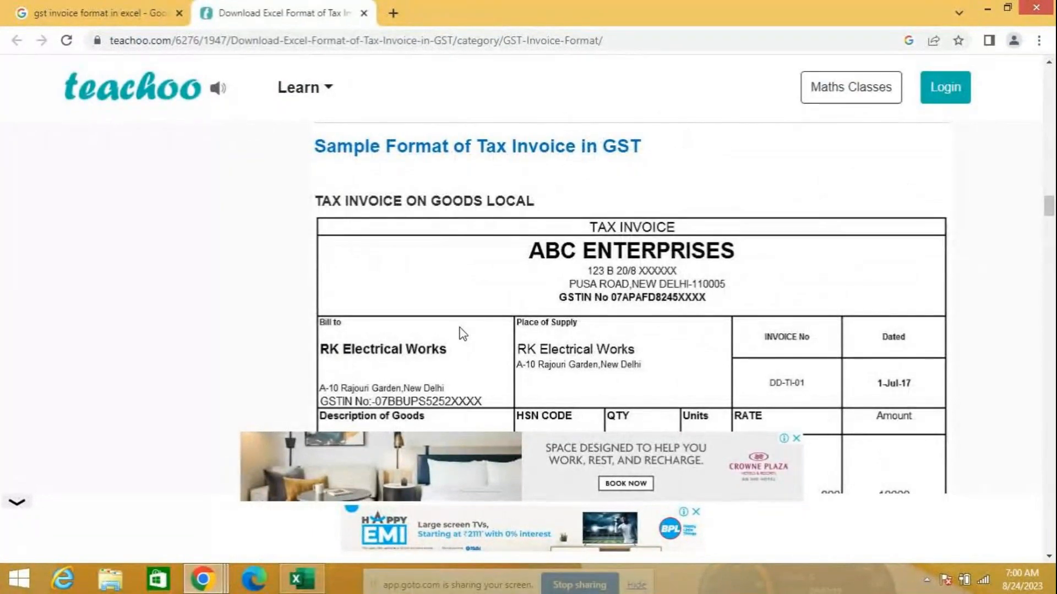
Close the pivot-table workbook without saving the changes
{"action": "left_click", "coordinate": [304, 579]}
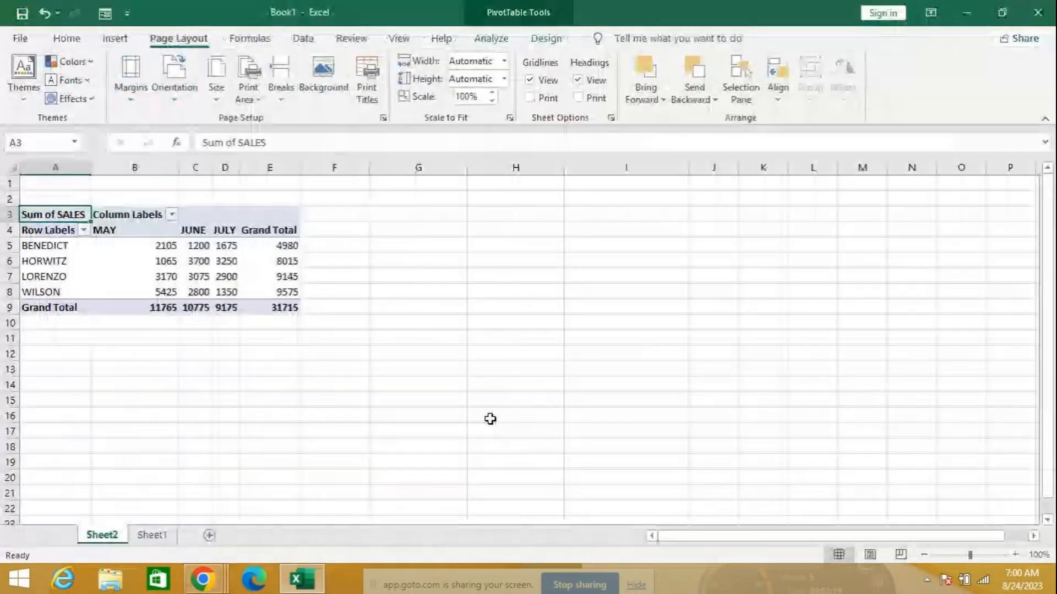
{"action": "left_click", "coordinate": [20, 38]}
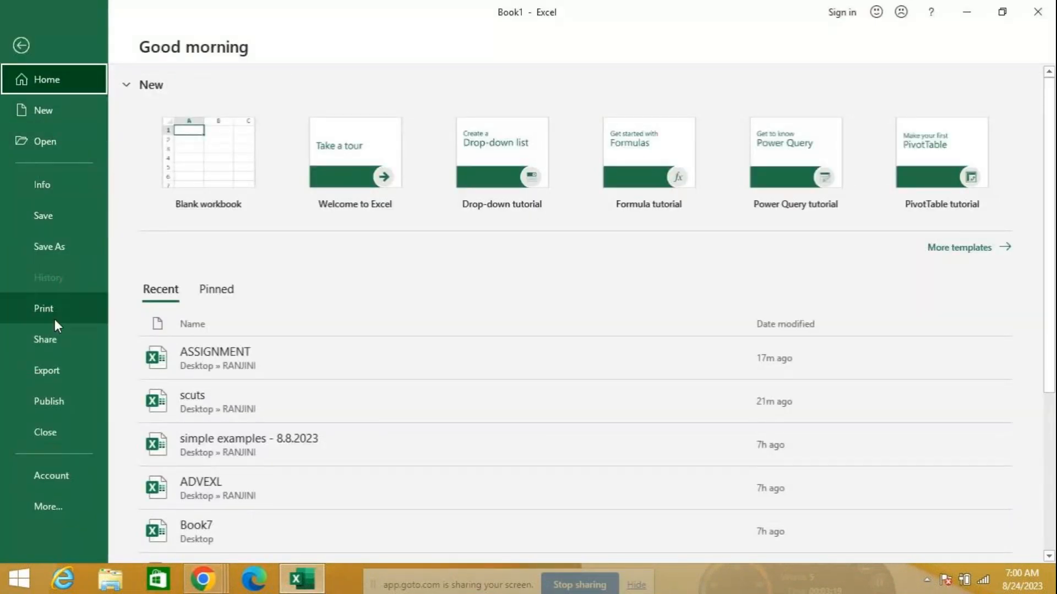
{"action": "left_click", "coordinate": [48, 432]}
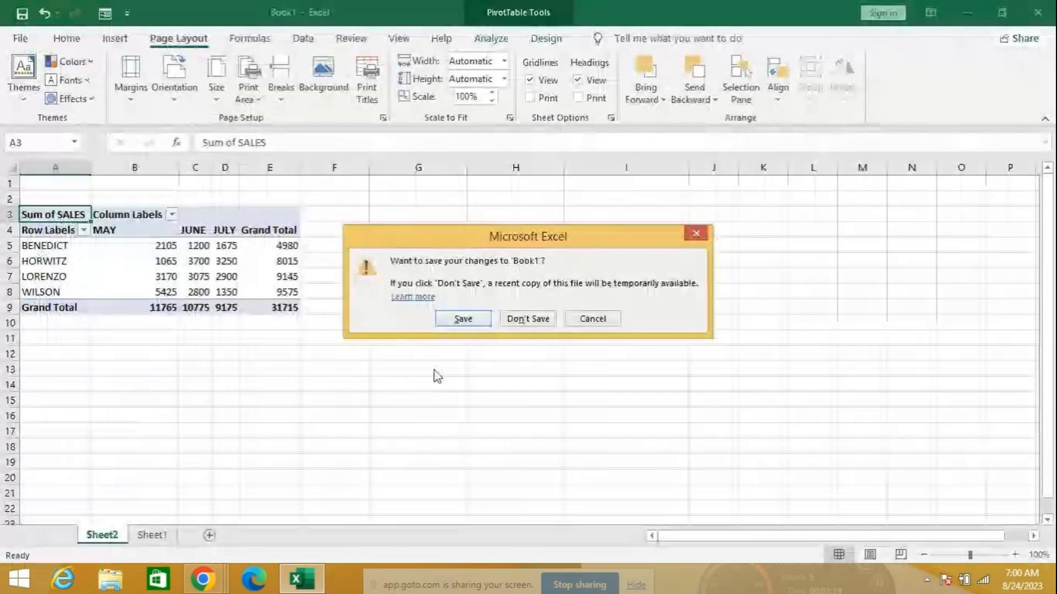
{"action": "left_click", "coordinate": [518, 320]}
Create a new blank workbook and paste the sample invoice screenshot into it
{"action": "left_click", "coordinate": [21, 38]}
{"action": "left_click", "coordinate": [198, 146]}
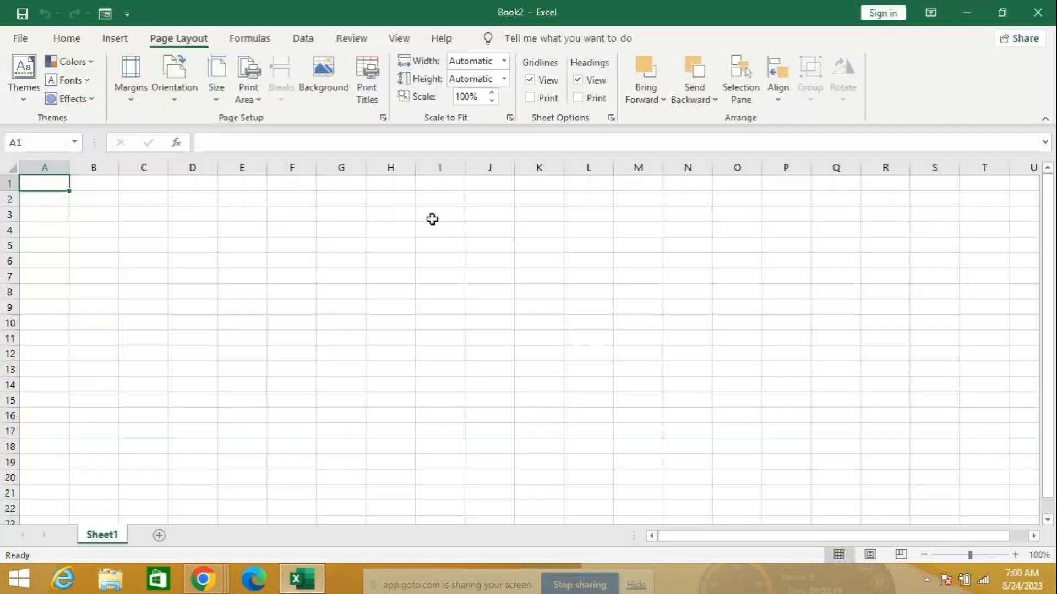
{"action": "key", "text": "ctrl+v"}
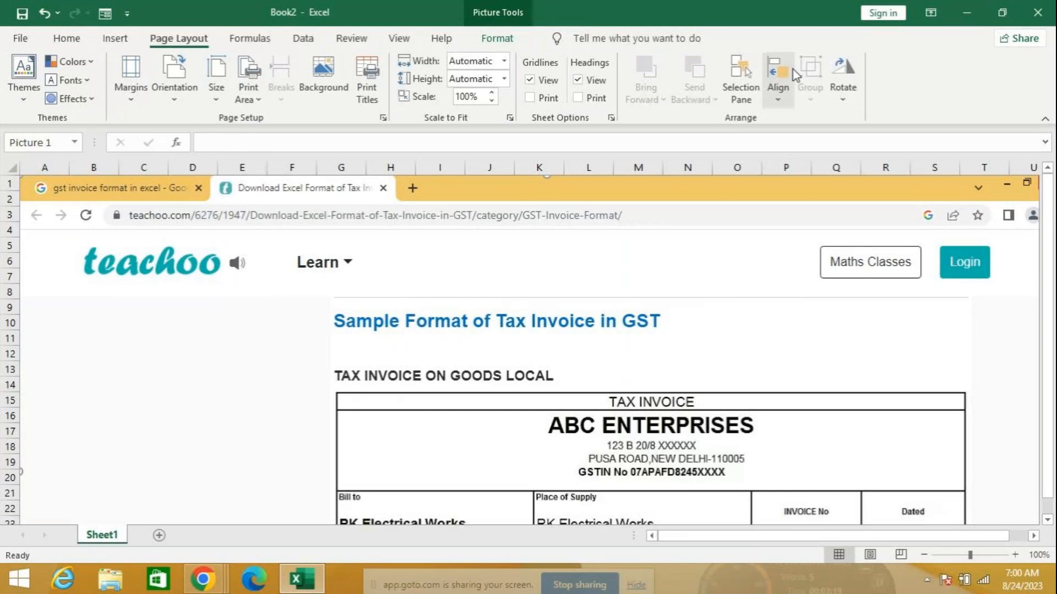
Crop the browser area and empty margins off the top, left and right of the screenshot
{"action": "left_click", "coordinate": [480, 34]}
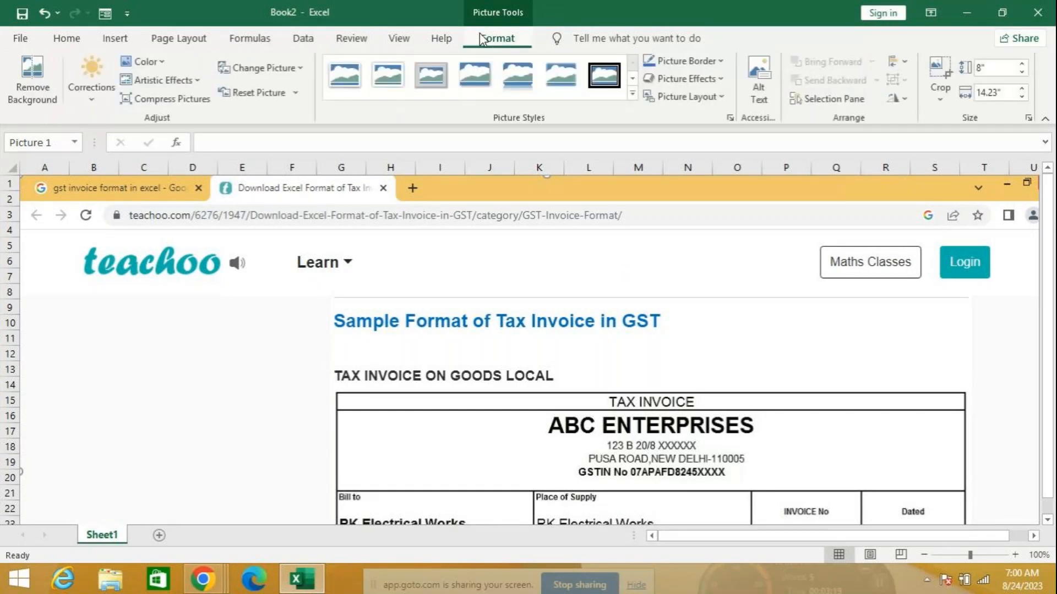
{"action": "left_click", "coordinate": [935, 74]}
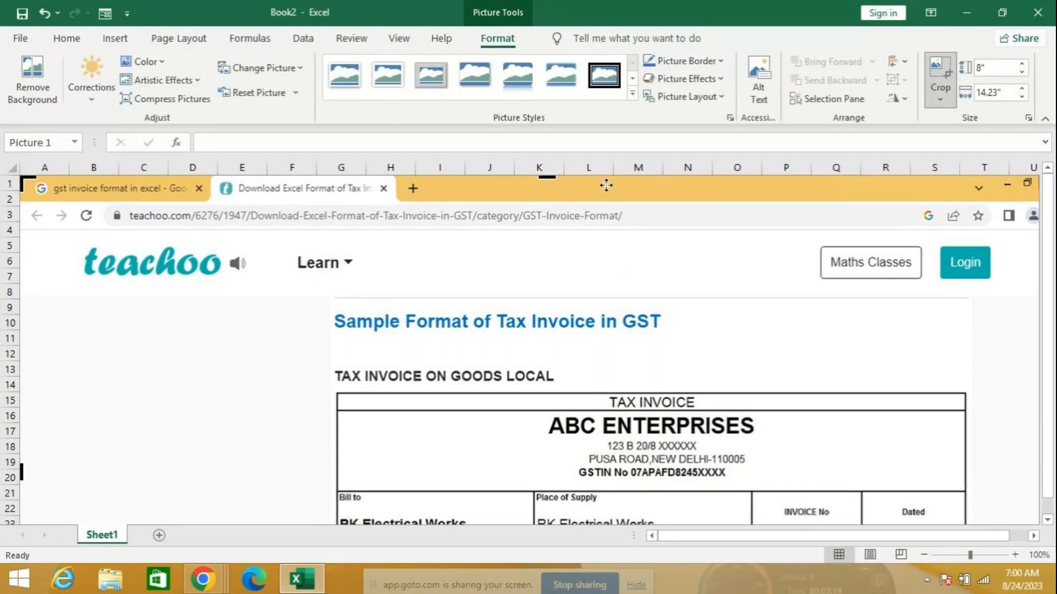
{"action": "left_click_drag", "start_coordinate": [558, 278], "coordinate": [545, 382]}
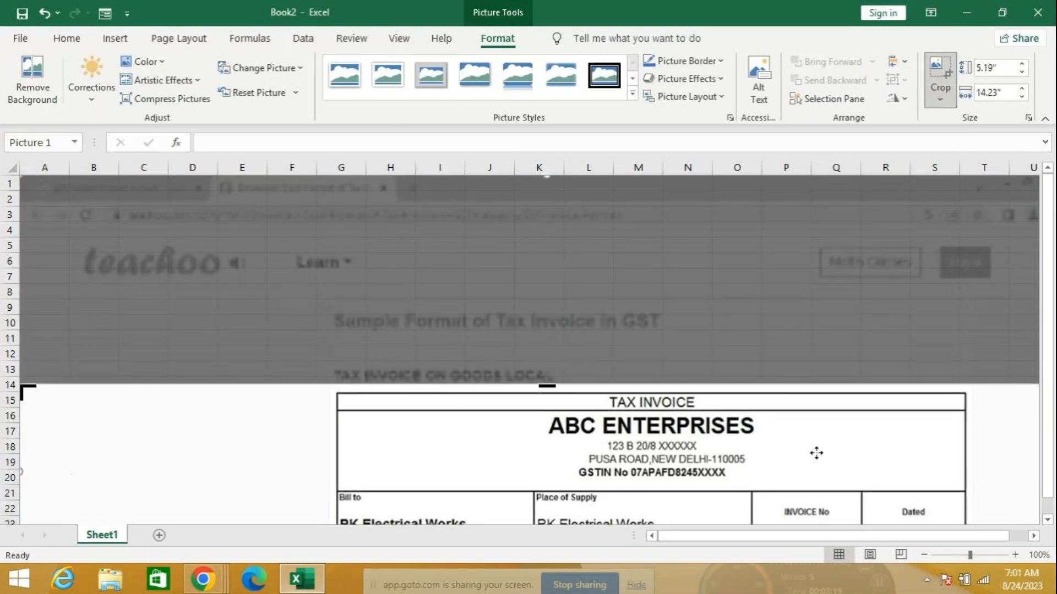
{"action": "scroll", "coordinate": [801, 421], "scroll_direction": "down", "scroll_amount": 1}
{"action": "scroll", "coordinate": [801, 421], "scroll_direction": "down", "scroll_amount": 3}
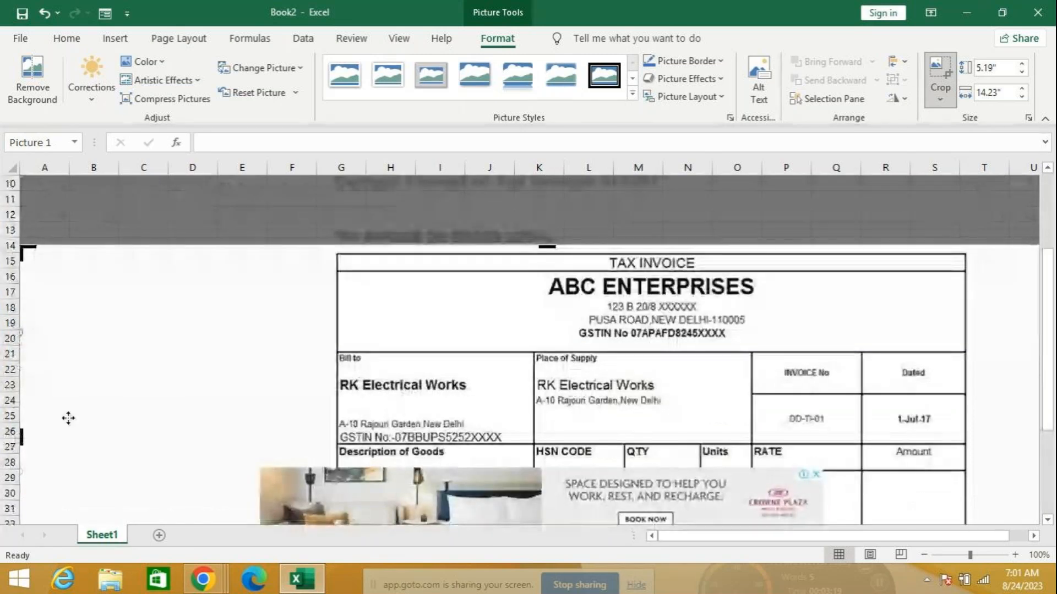
{"action": "left_click_drag", "start_coordinate": [20, 437], "coordinate": [187, 443]}
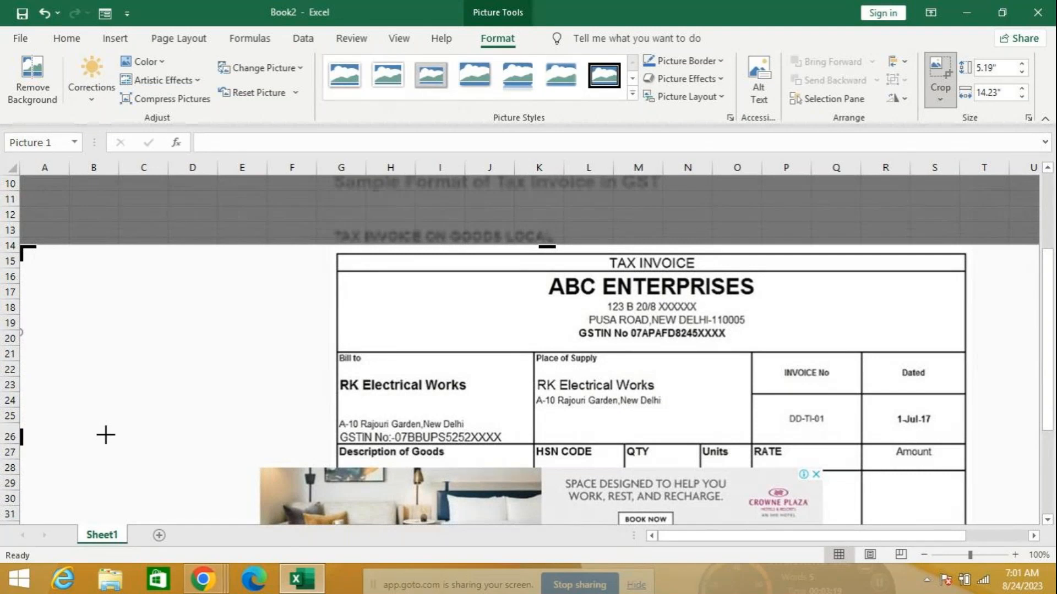
{"action": "left_click_drag", "start_coordinate": [105, 435], "coordinate": [326, 438]}
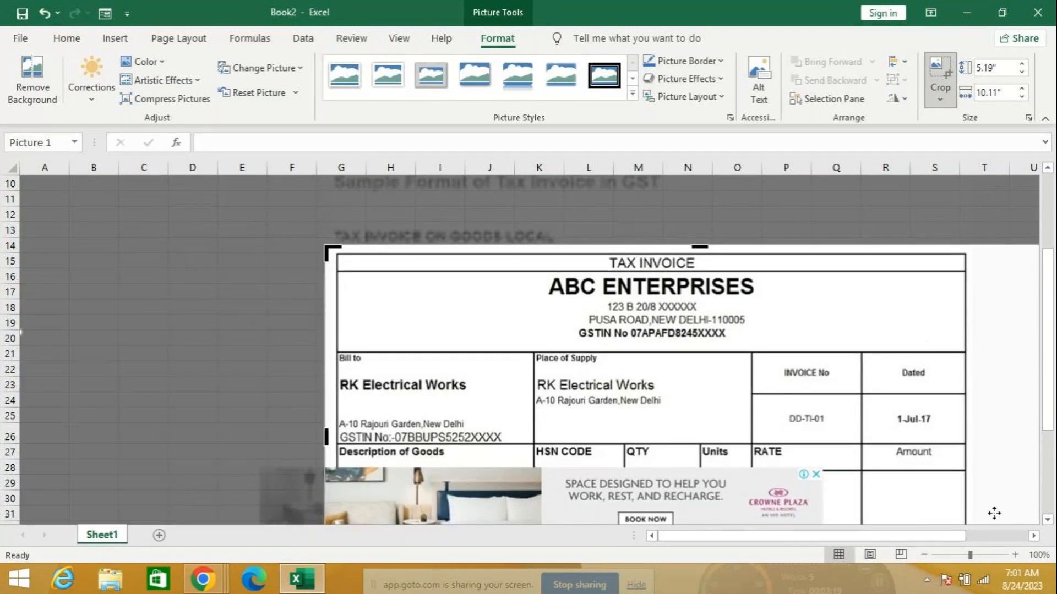
{"action": "left_click", "coordinate": [1033, 536]}
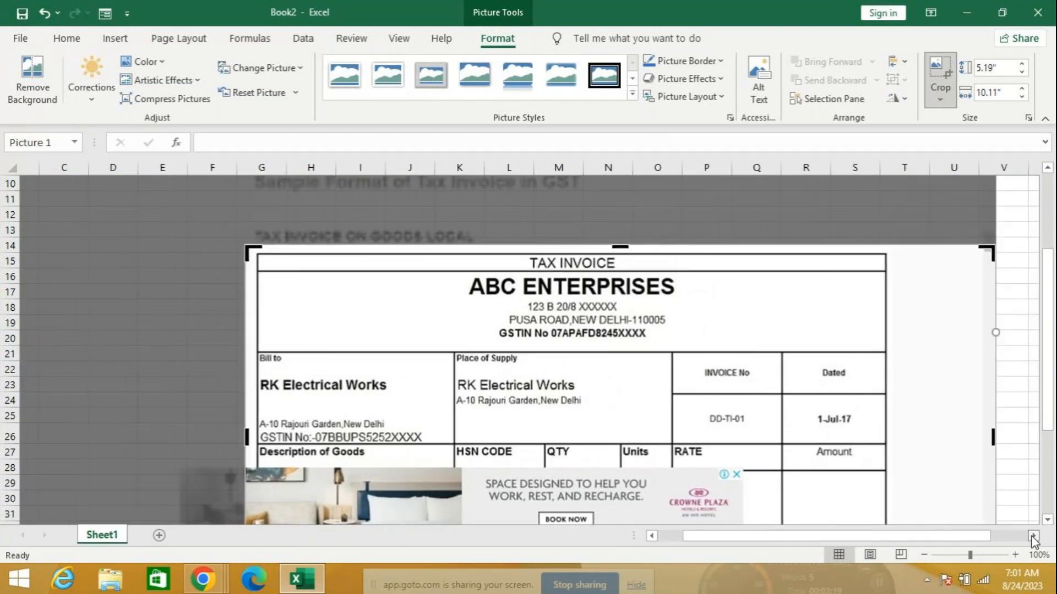
{"action": "left_click", "coordinate": [1032, 536]}
{"action": "left_click_drag", "start_coordinate": [974, 438], "coordinate": [875, 437]}
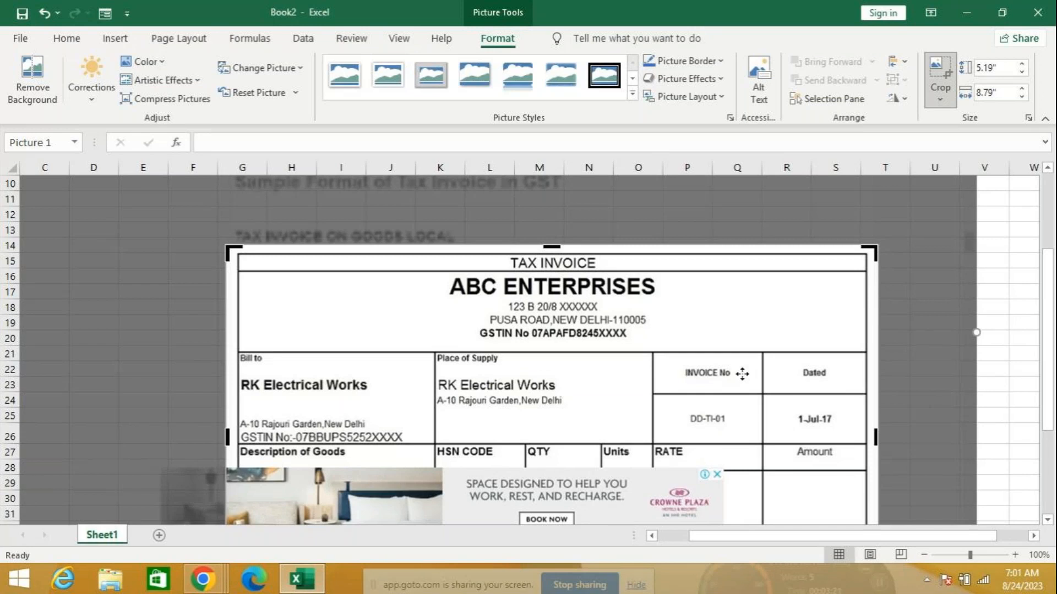
{"action": "left_click", "coordinate": [1001, 322]}
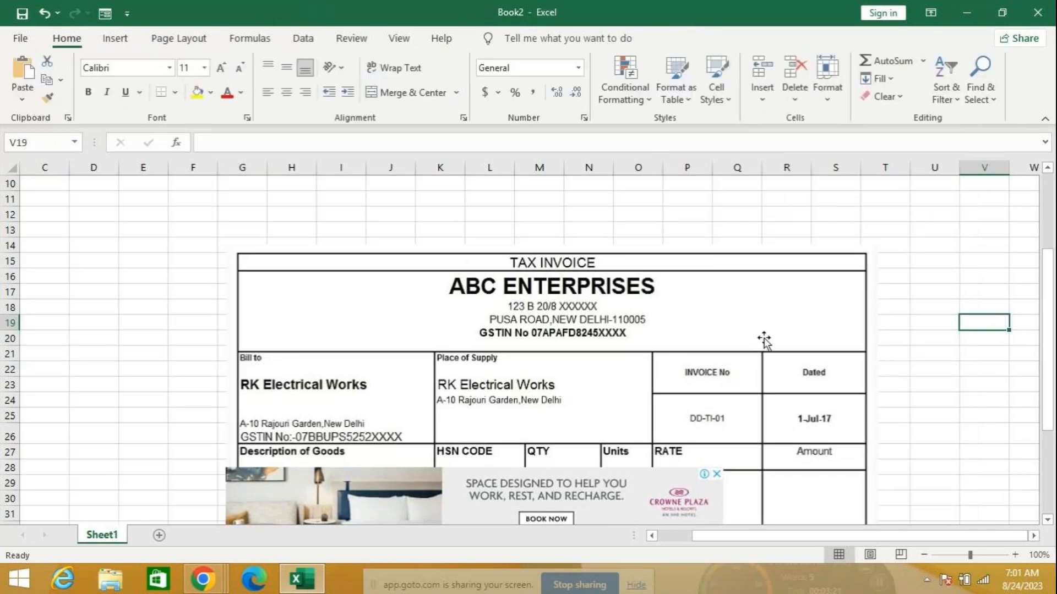
Crop the picture just below the Bill to block and move it up to row 2
{"action": "left_click_drag", "start_coordinate": [688, 314], "coordinate": [807, 246]}
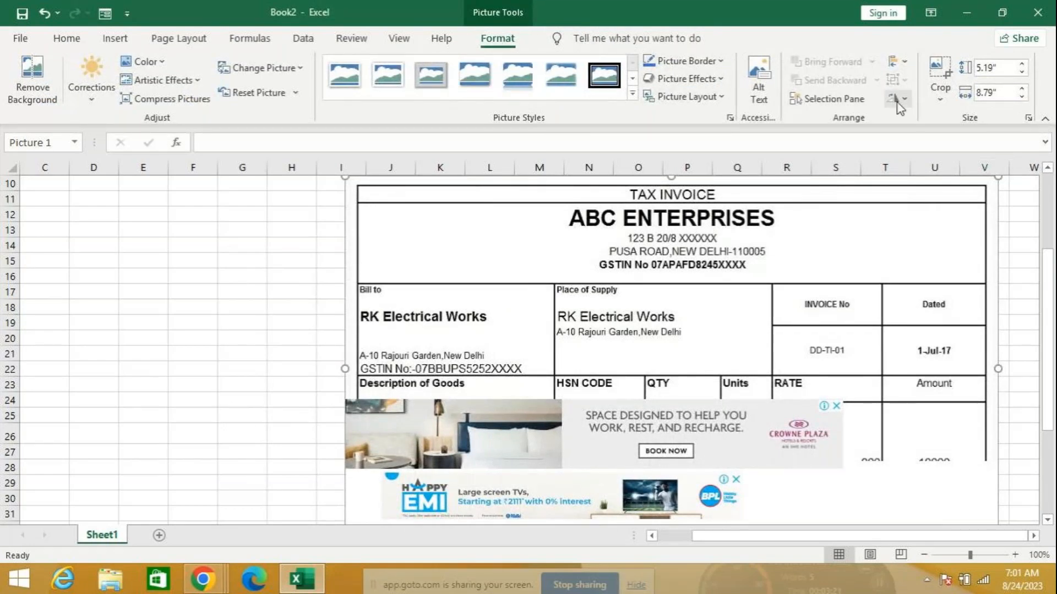
{"action": "left_click", "coordinate": [944, 81]}
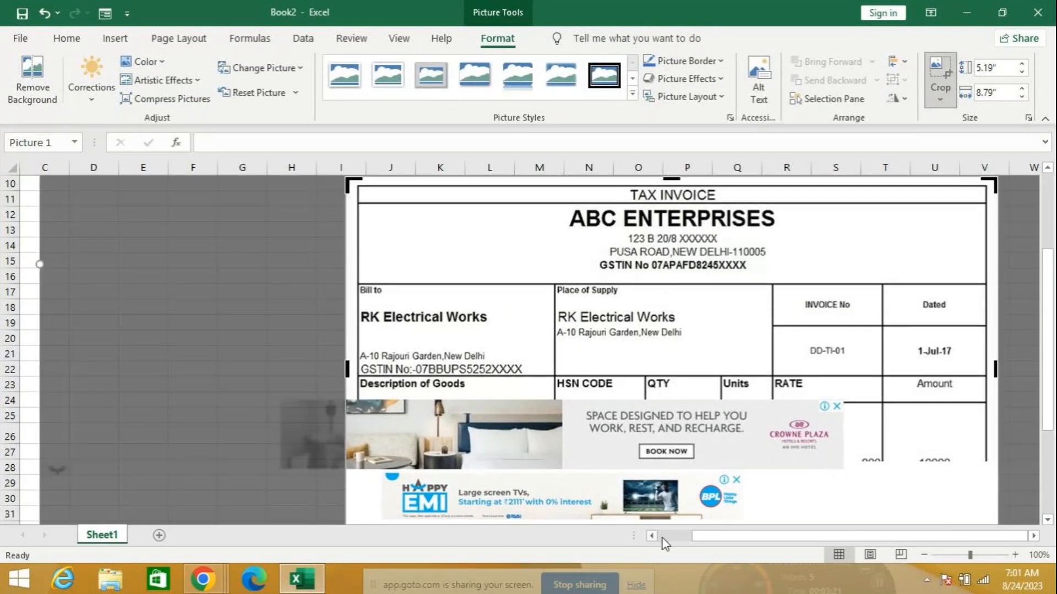
{"action": "left_click_drag", "start_coordinate": [1048, 399], "coordinate": [1049, 481]}
{"action": "left_click_drag", "start_coordinate": [672, 405], "coordinate": [718, 224]}
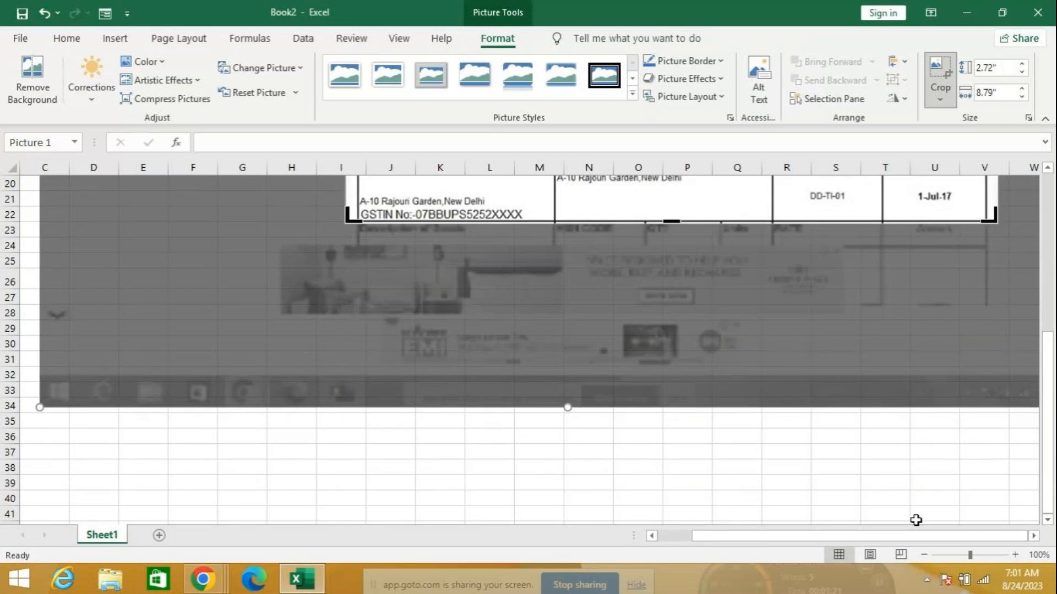
{"action": "left_click", "coordinate": [898, 424]}
{"action": "scroll", "coordinate": [785, 368], "scroll_direction": "up", "scroll_amount": 6}
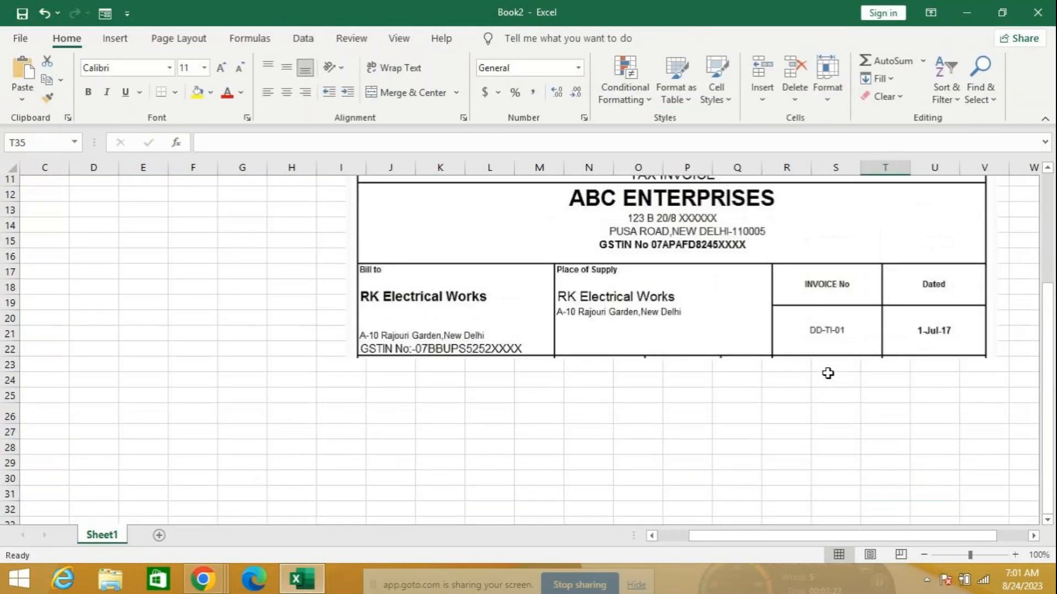
{"action": "left_click_drag", "start_coordinate": [837, 392], "coordinate": [905, 257]}
Enter TAX INVOICE in C1 and ABC ENTERPRISES in C2
{"action": "left_click", "coordinate": [24, 180]}
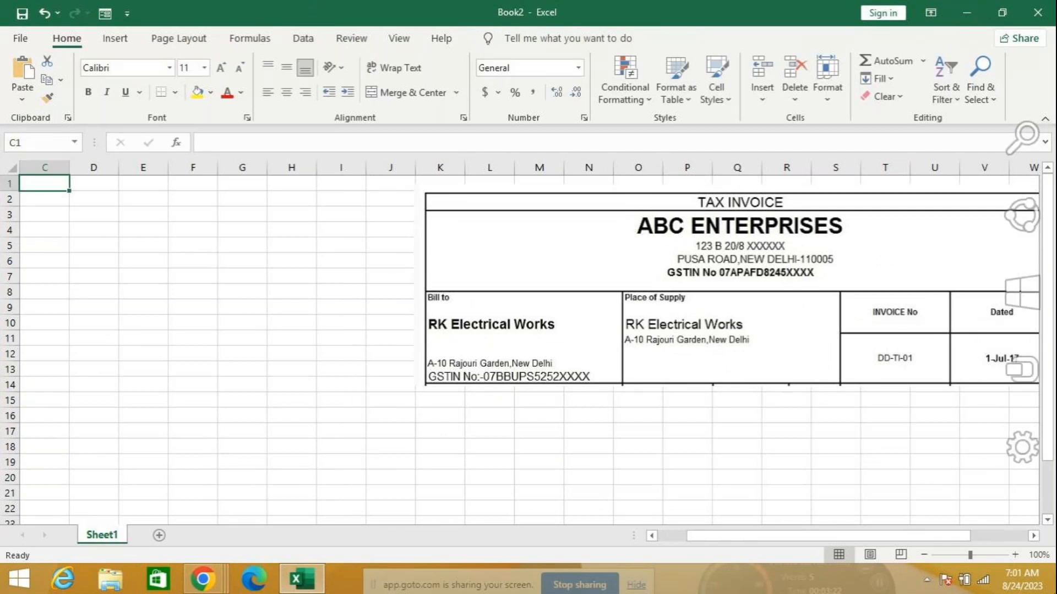
{"action": "key", "text": "BackSpace"}
{"action": "key", "text": "BackSpace"}
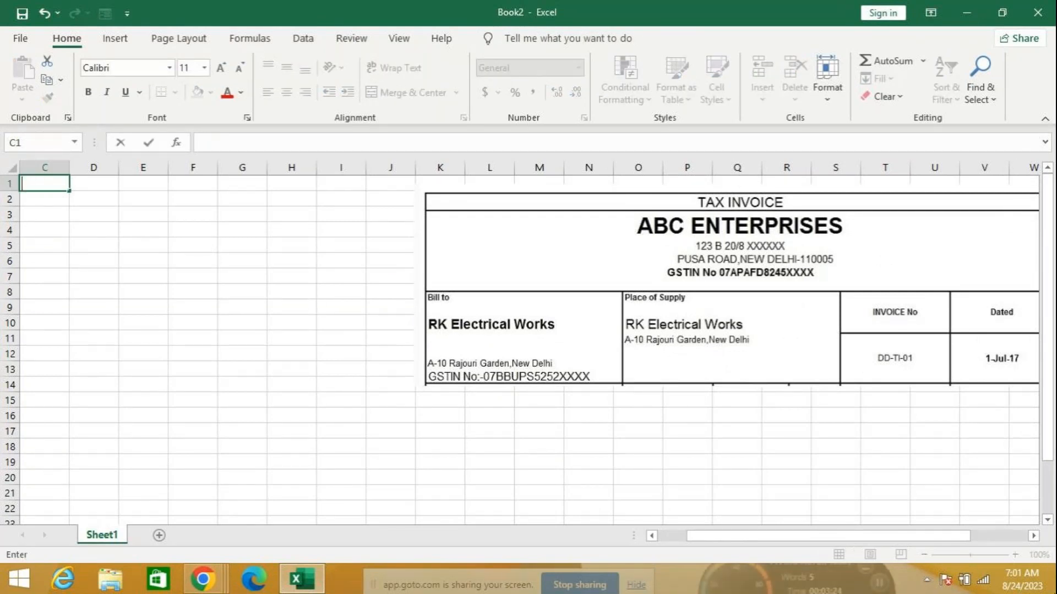
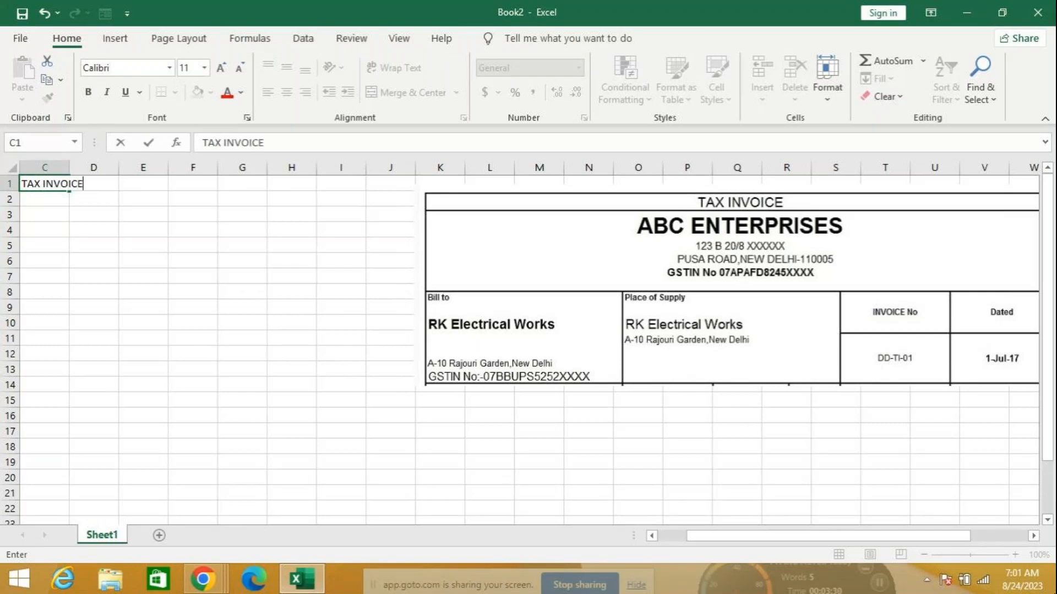
{"action": "key", "text": "Return"}
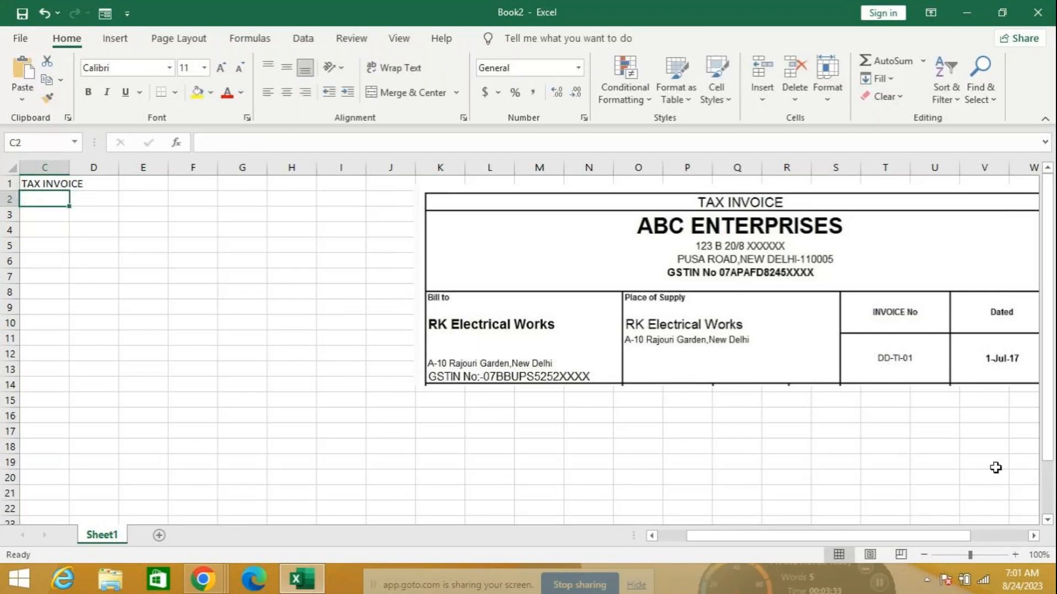
{"action": "key", "text": "Return"}
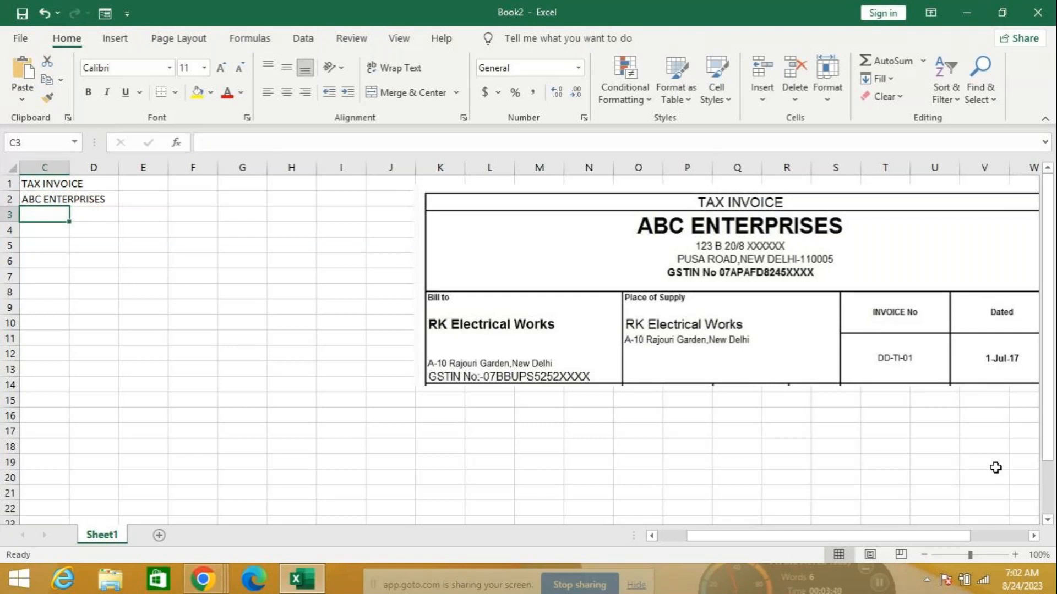
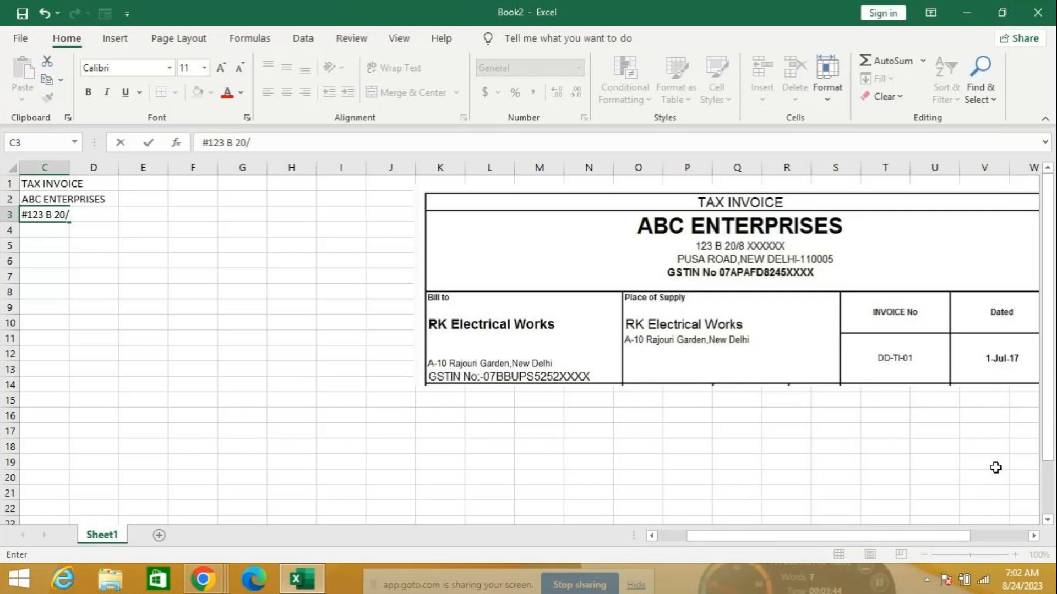
{"action": "key", "text": "Return"}
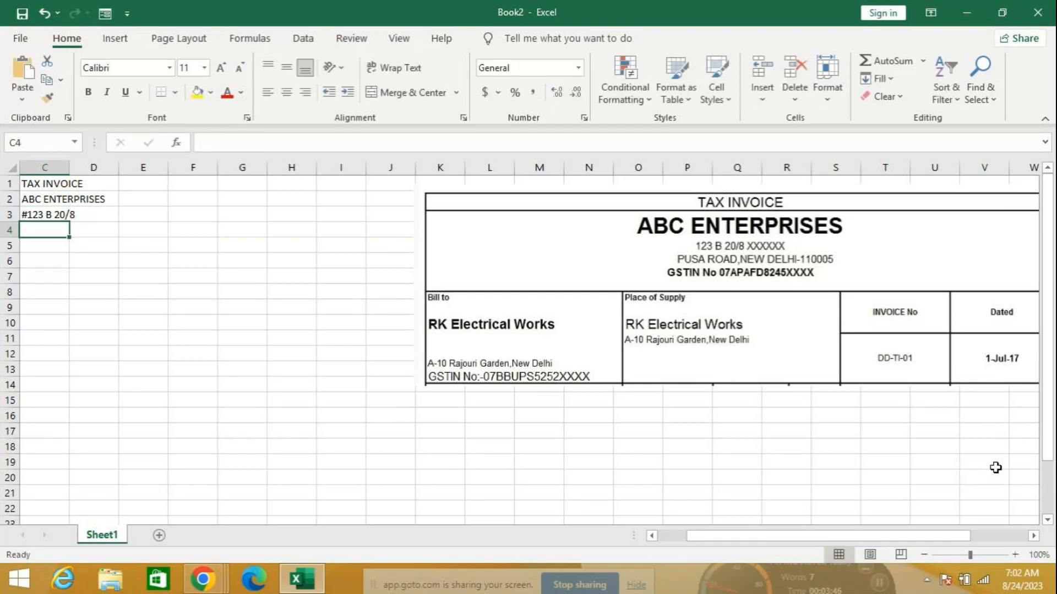
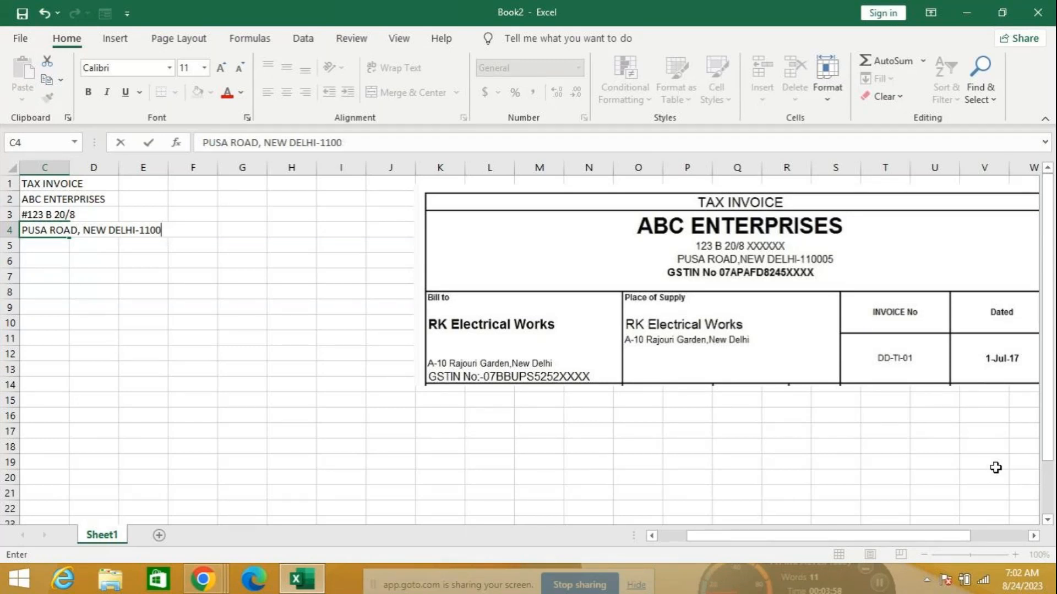
{"action": "key", "text": "Return"}
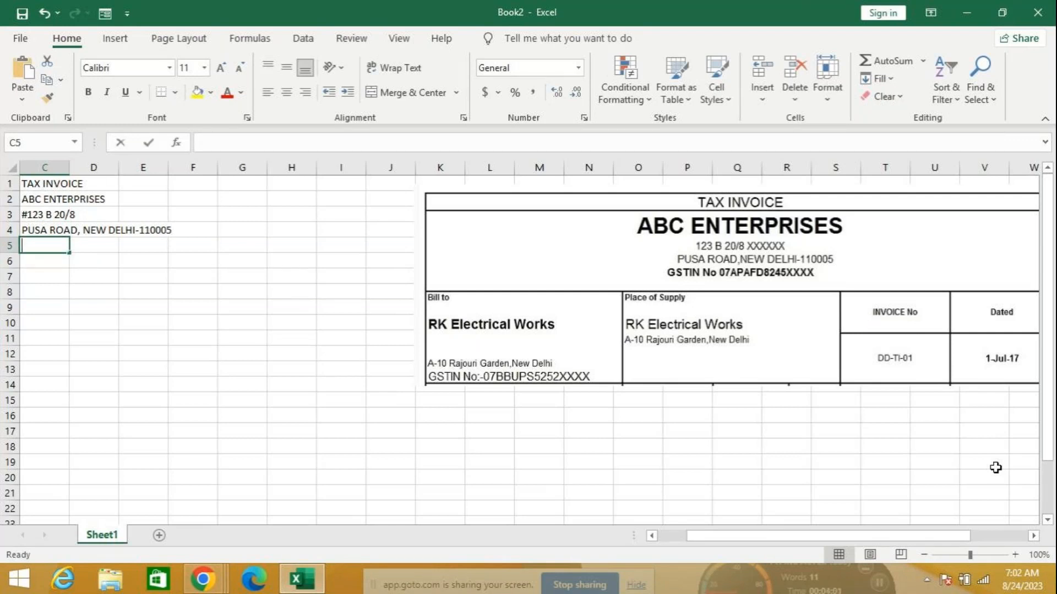
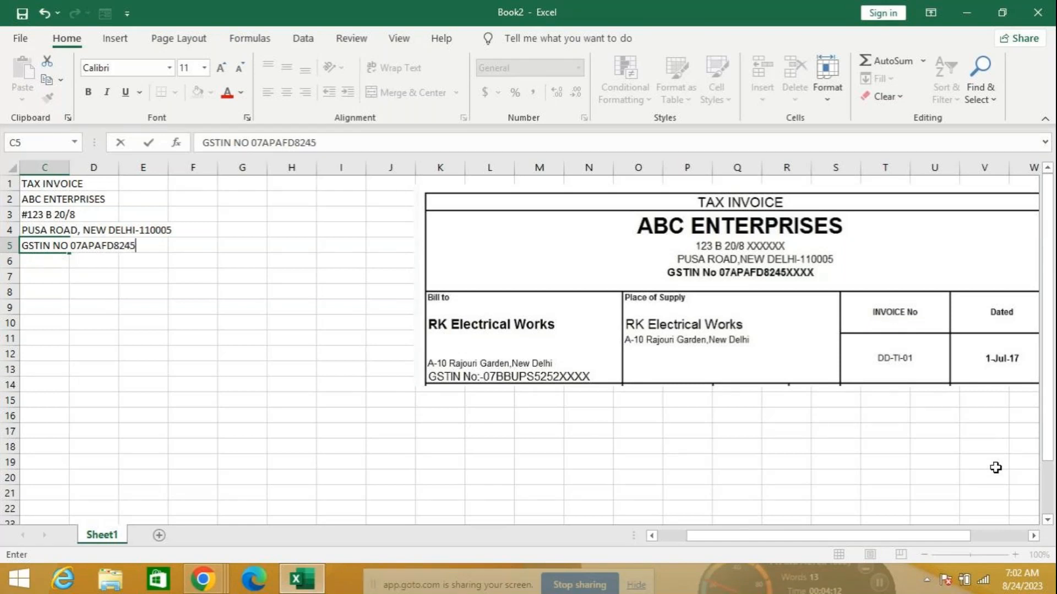
{"action": "key", "text": "Return"}
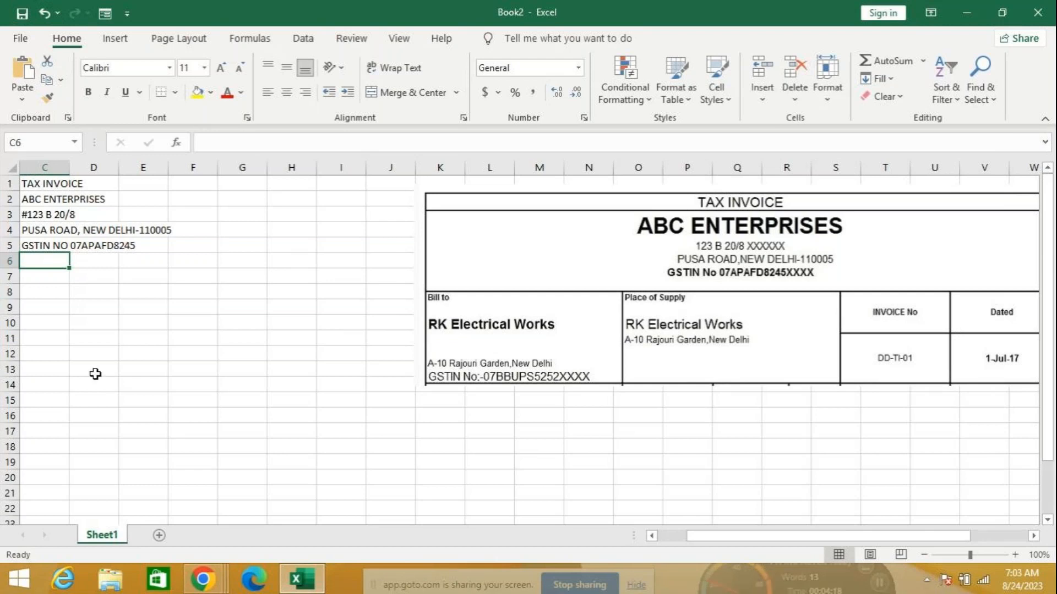
Move the five header lines from C1:C5 over to column A
{"action": "left_click_drag", "start_coordinate": [705, 537], "coordinate": [677, 537]}
{"action": "left_click_drag", "start_coordinate": [142, 184], "coordinate": [401, 173]}
{"action": "left_click", "coordinate": [137, 198]}
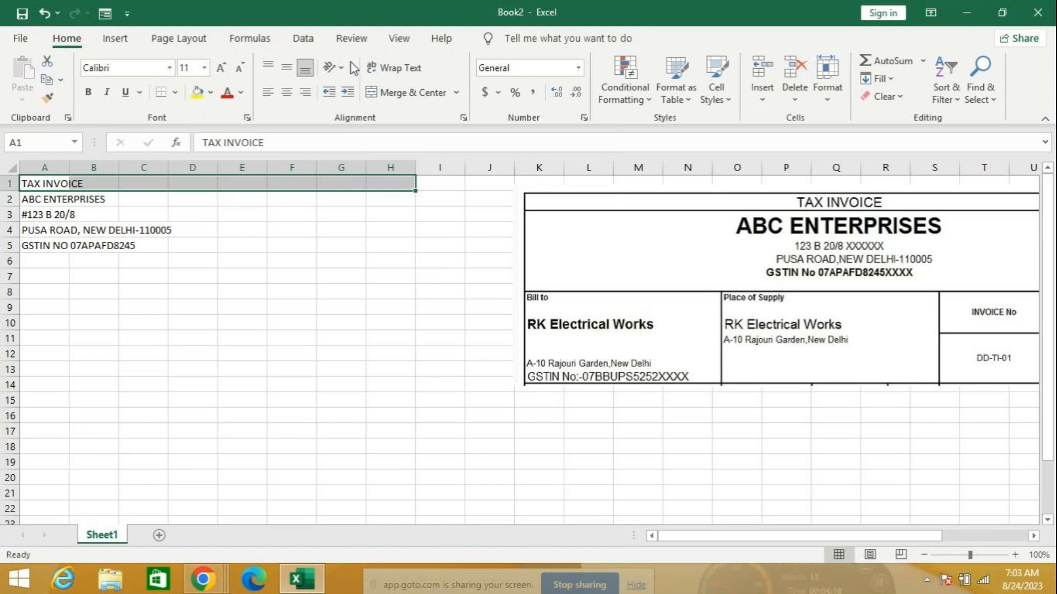
Merge and centre TAX INVOICE and ABC ENTERPRISES across columns A to H
{"action": "left_click", "coordinate": [407, 93]}
{"action": "left_click", "coordinate": [248, 228]}
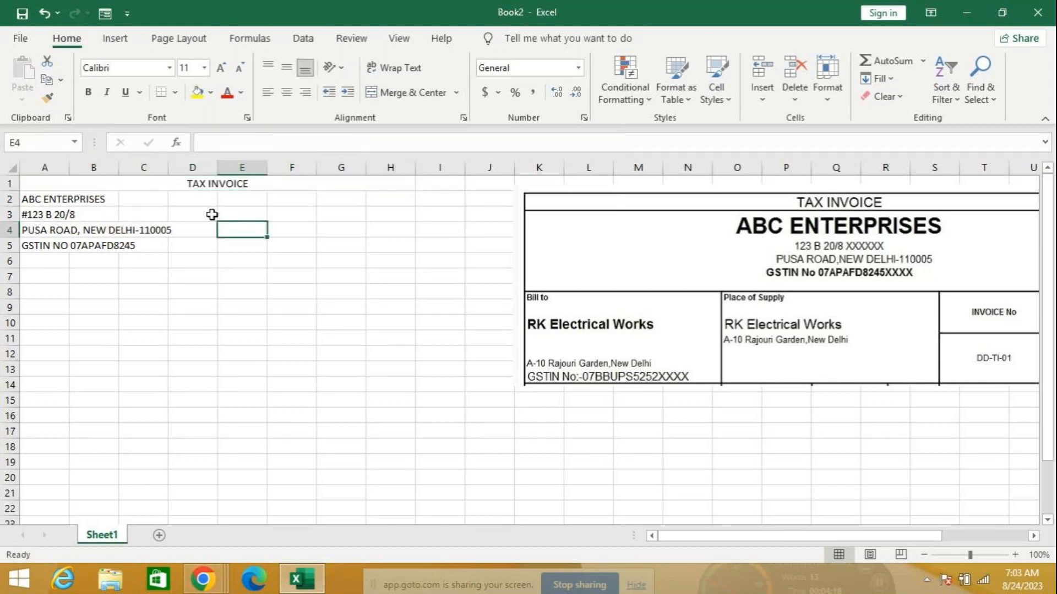
{"action": "left_click", "coordinate": [40, 201]}
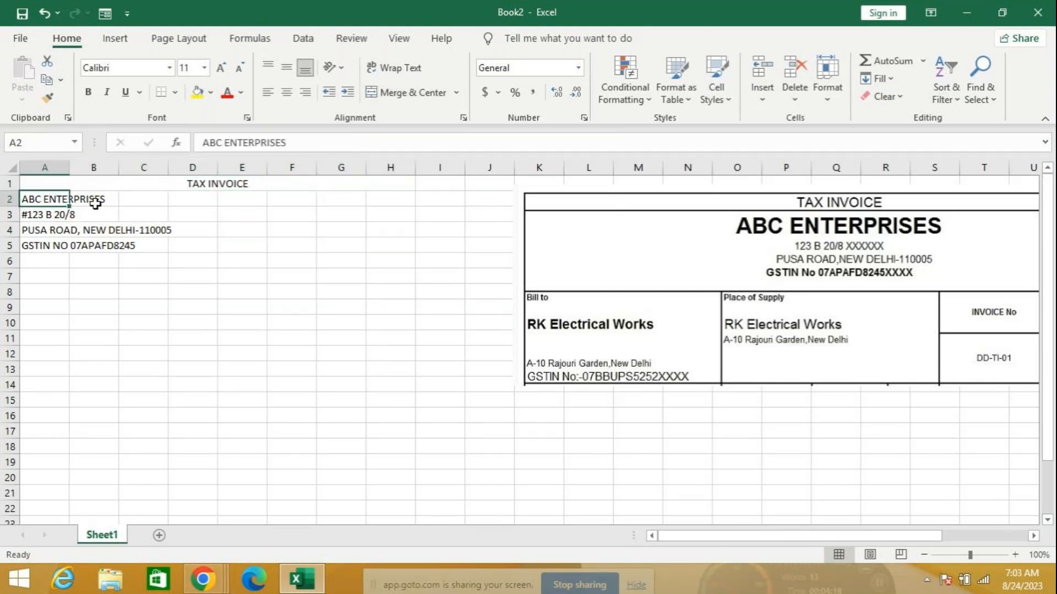
{"action": "left_click_drag", "start_coordinate": [95, 204], "coordinate": [396, 204]}
{"action": "left_click", "coordinate": [407, 93]}
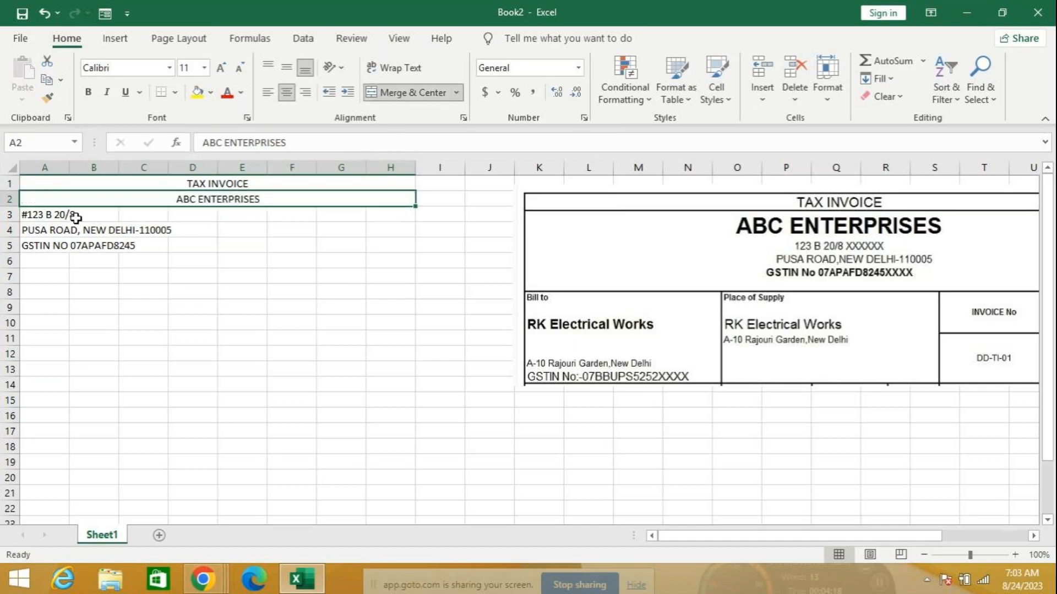
Merge and centre the two address lines and the GSTIN line across columns A to H
{"action": "left_click_drag", "start_coordinate": [57, 214], "coordinate": [396, 215]}
{"action": "left_click", "coordinate": [408, 93]}
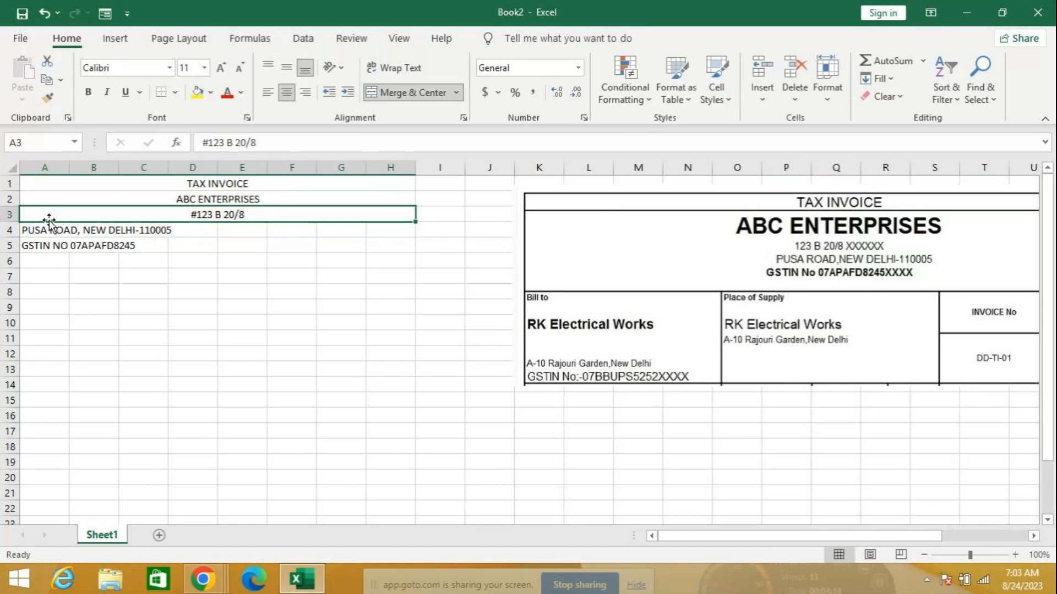
{"action": "left_click_drag", "start_coordinate": [33, 230], "coordinate": [401, 226]}
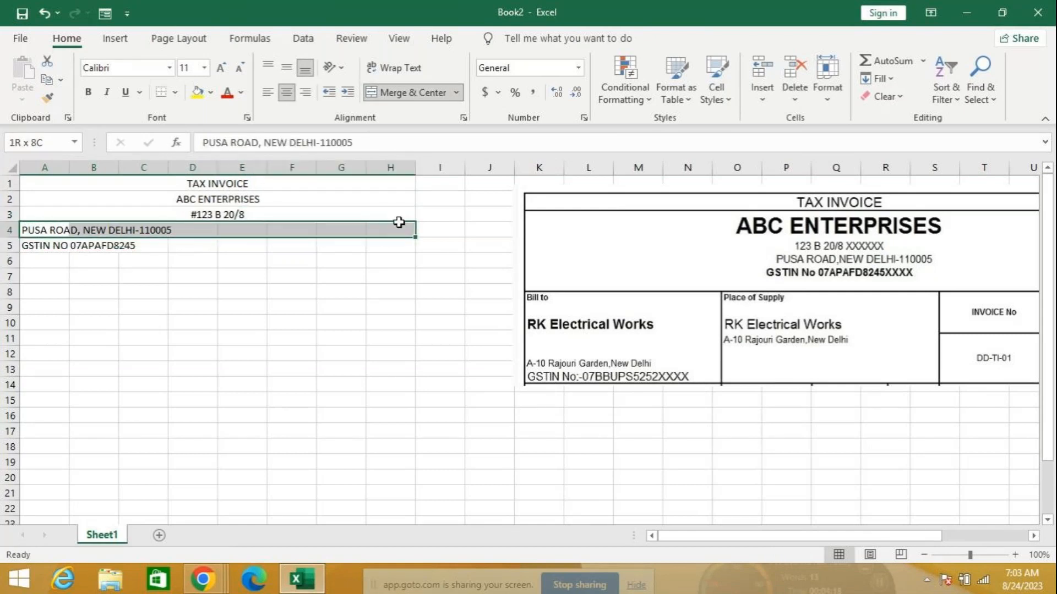
{"action": "left_click", "coordinate": [407, 92]}
{"action": "left_click_drag", "start_coordinate": [36, 251], "coordinate": [419, 244]}
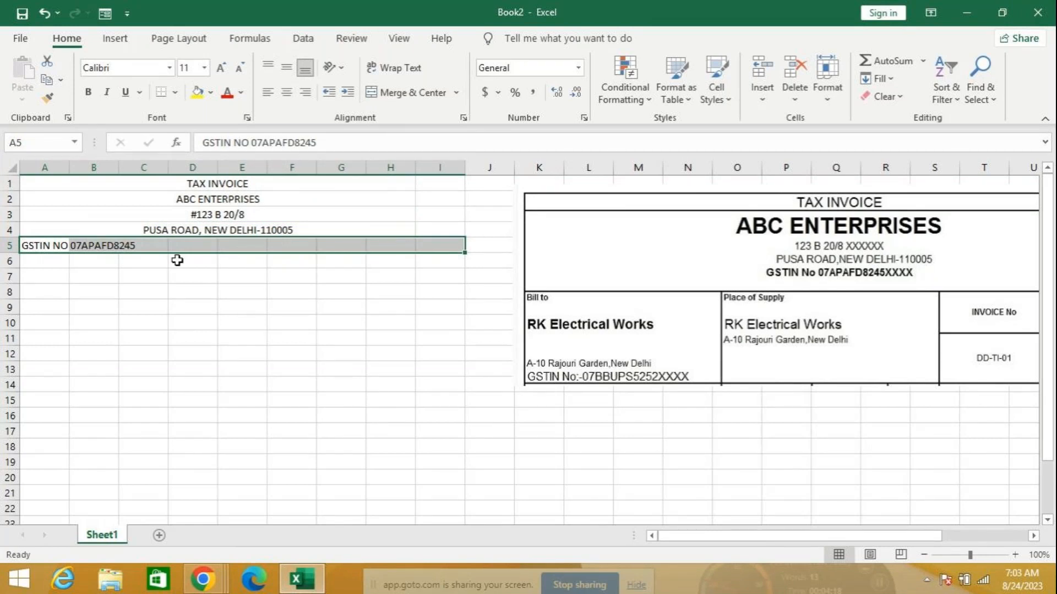
{"action": "left_click_drag", "start_coordinate": [44, 247], "coordinate": [405, 242]}
{"action": "left_click", "coordinate": [408, 93]}
{"action": "left_click", "coordinate": [300, 290]}
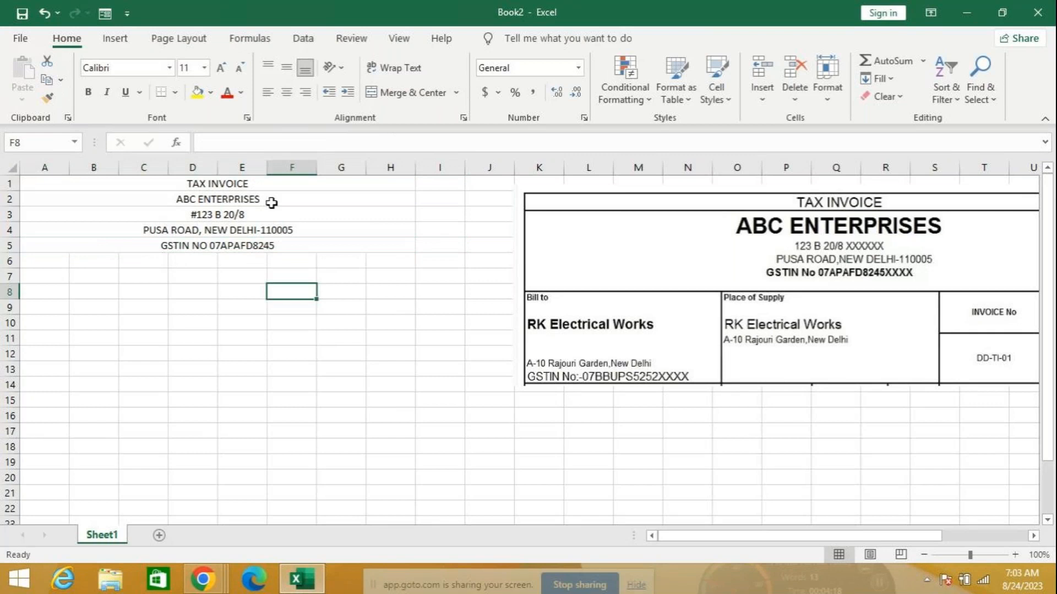
{"action": "left_click_drag", "start_coordinate": [52, 184], "coordinate": [294, 245]}
Give the merged TAX INVOICE row a thick outside border
{"action": "left_click", "coordinate": [213, 93]}
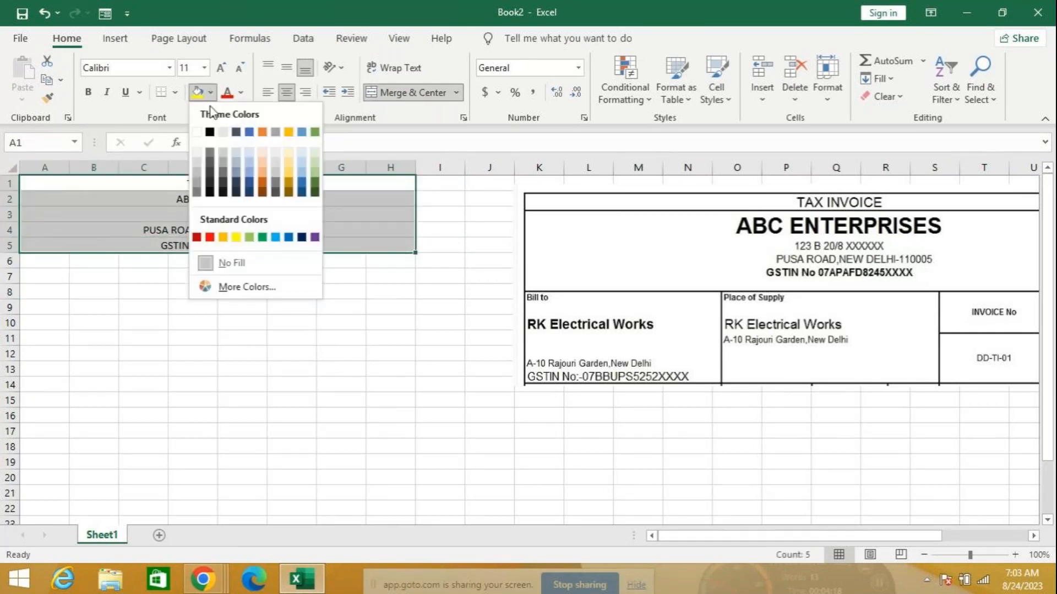
{"action": "left_click", "coordinate": [224, 332]}
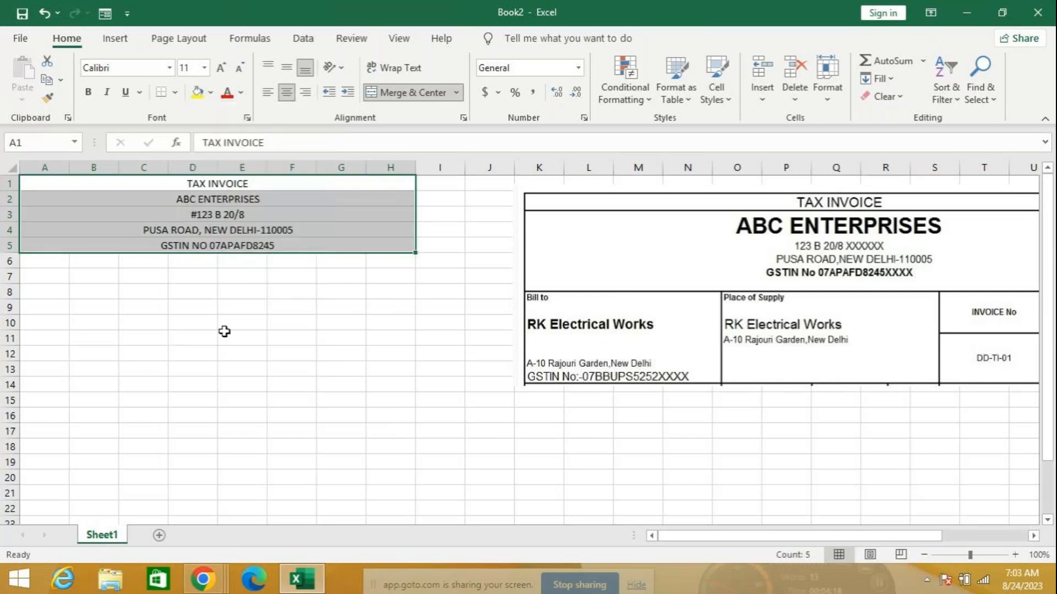
{"action": "left_click", "coordinate": [133, 187]}
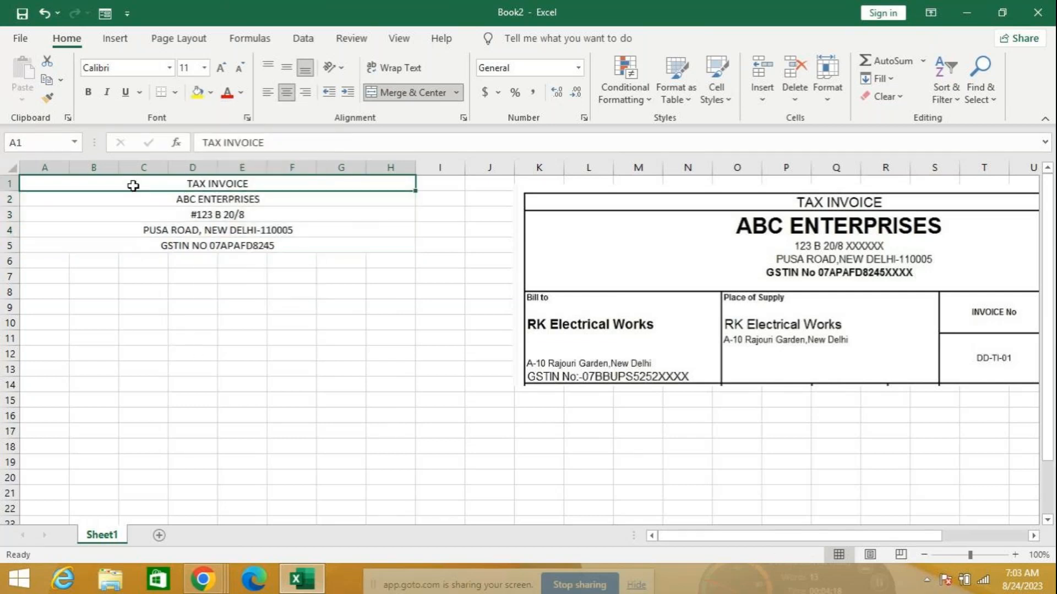
{"action": "left_click", "coordinate": [175, 91]}
{"action": "left_click", "coordinate": [193, 290]}
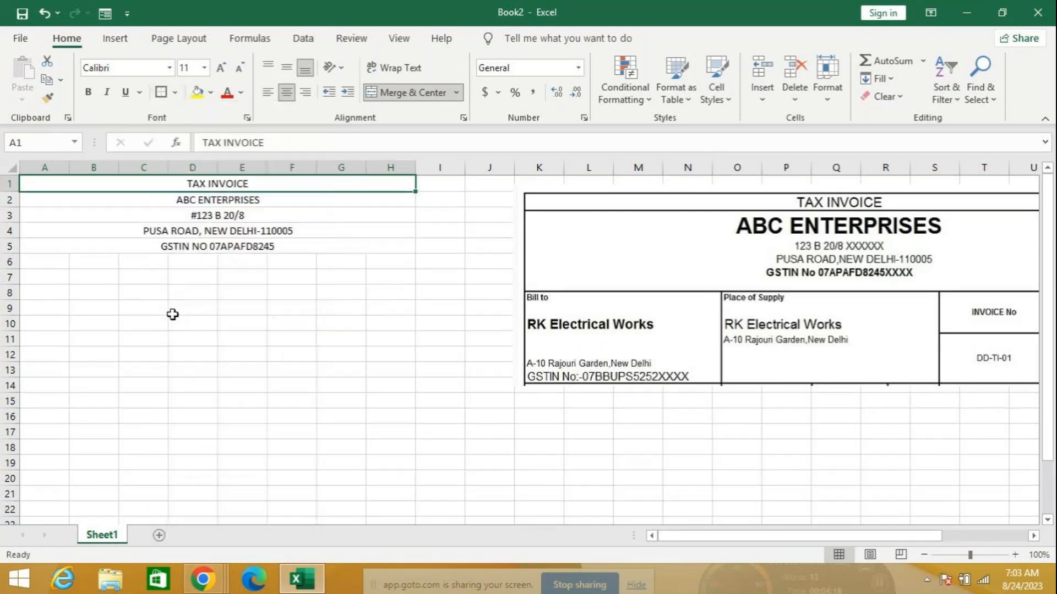
{"action": "left_click", "coordinate": [178, 336]}
Put a thick outside border around the company detail rows 2 to 5
{"action": "left_click_drag", "start_coordinate": [73, 198], "coordinate": [294, 246]}
{"action": "left_click", "coordinate": [160, 91]}
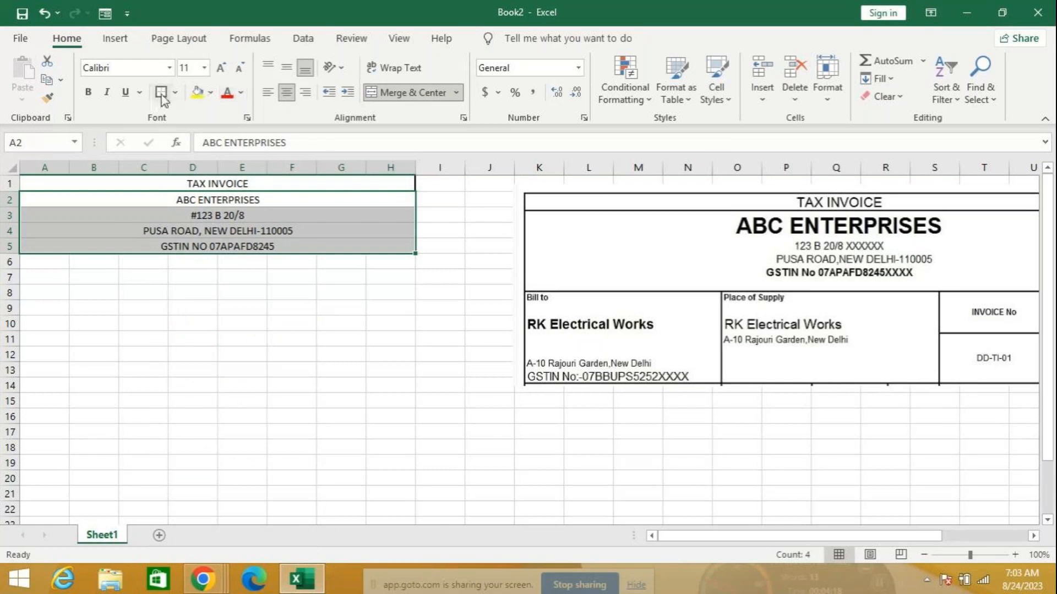
{"action": "left_click", "coordinate": [208, 404]}
Type the label BILL TO into cell A6
{"action": "left_click_drag", "start_coordinate": [38, 262], "coordinate": [133, 331]}
{"action": "left_click", "coordinate": [59, 267]}
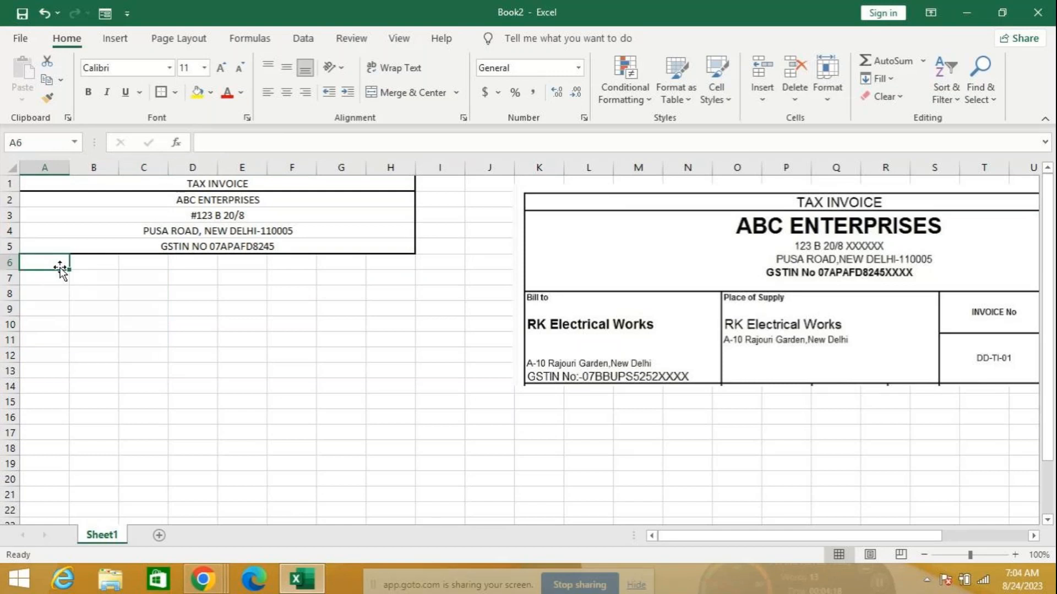
{"action": "type", "text": "BILL TO"}
{"action": "key", "text": "Return"}
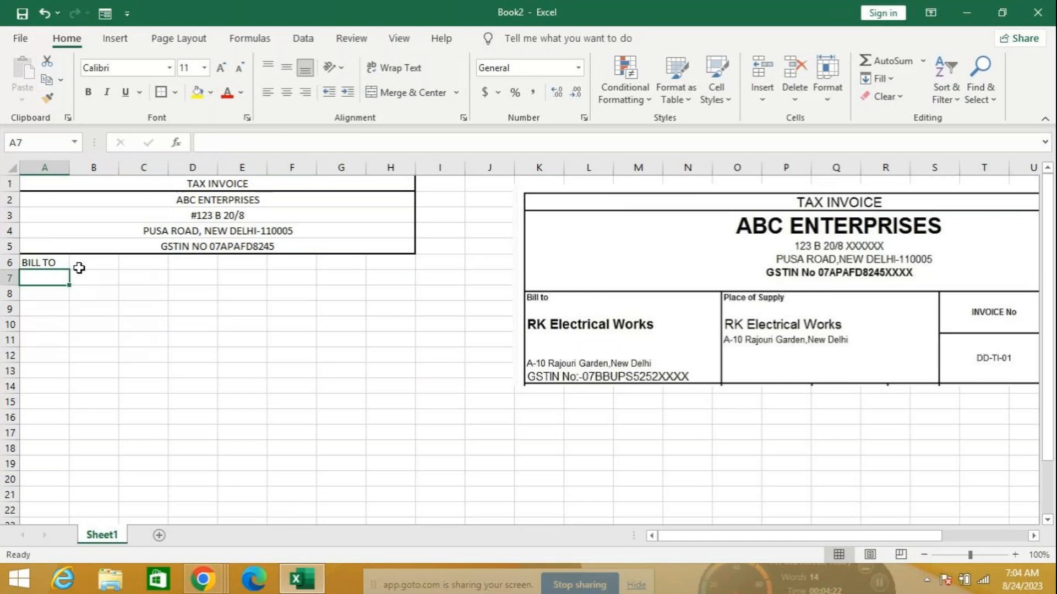
Fill A6:C12 with white and surround it with a thick outside border
{"action": "left_click", "coordinate": [48, 303]}
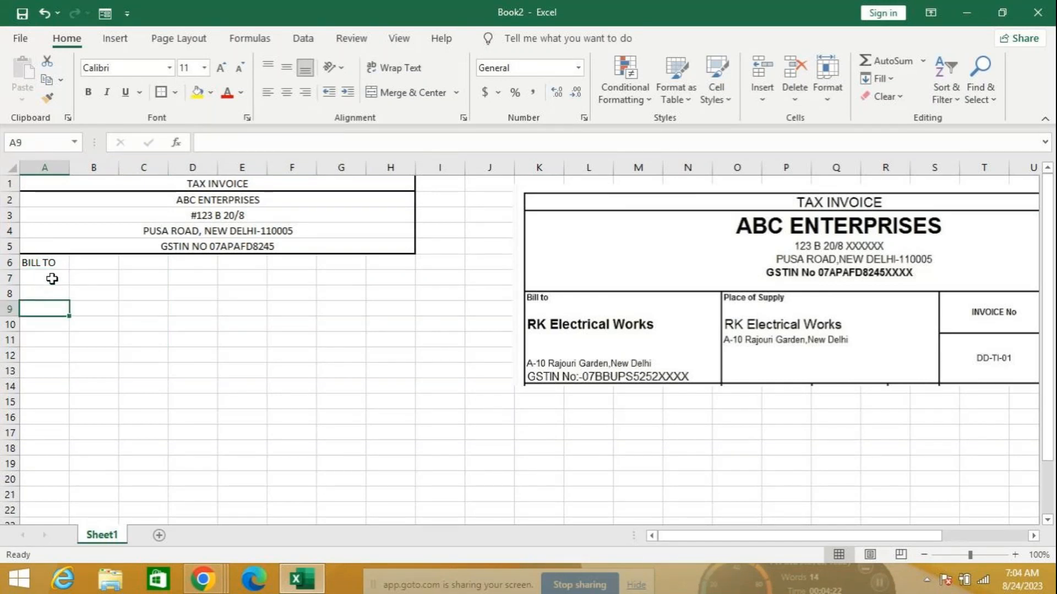
{"action": "left_click_drag", "start_coordinate": [50, 268], "coordinate": [165, 353]}
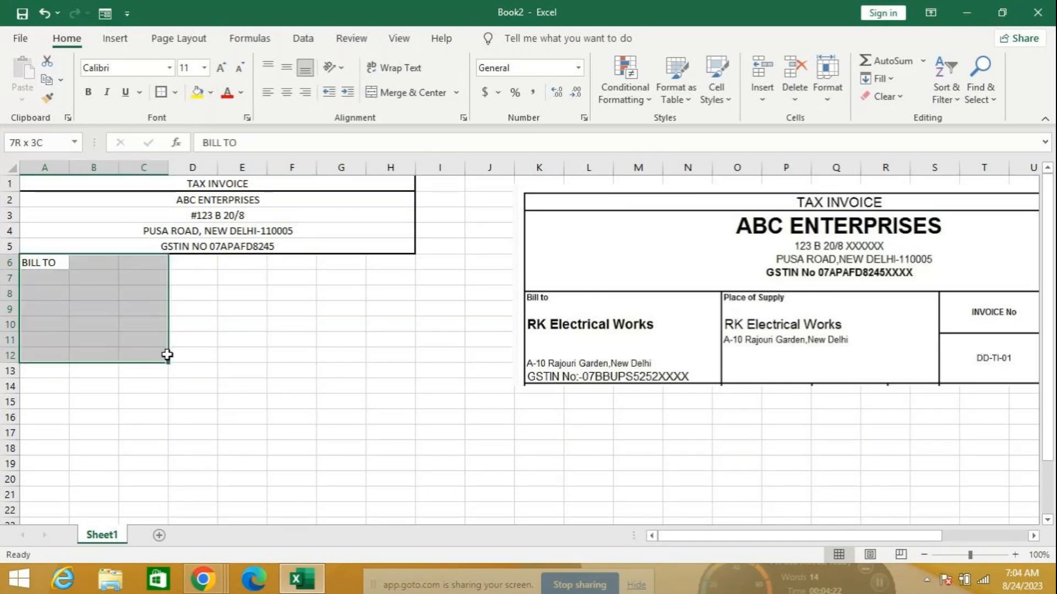
{"action": "left_click", "coordinate": [175, 93]}
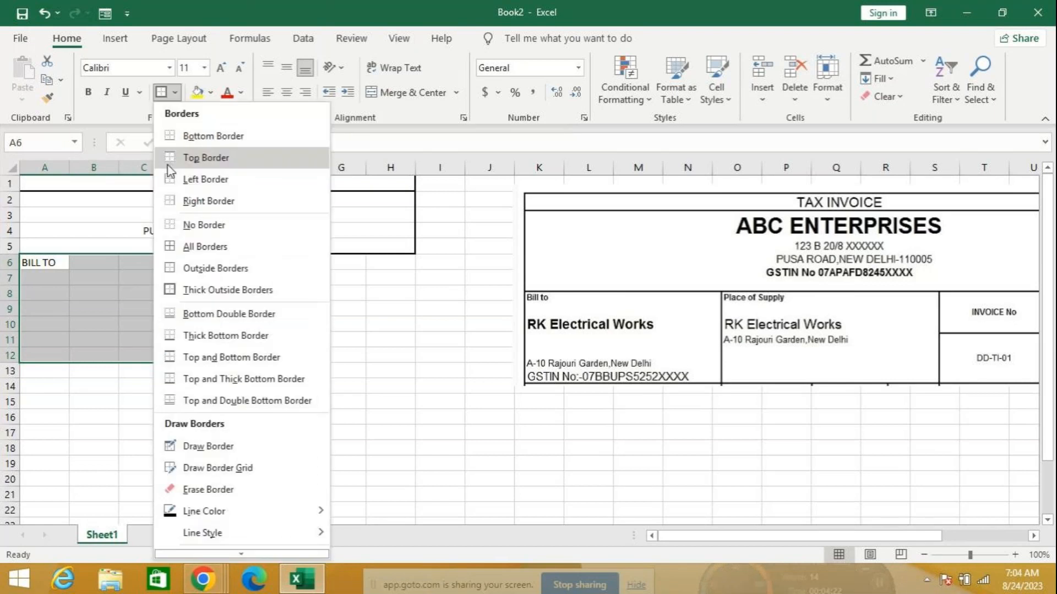
{"action": "left_click", "coordinate": [208, 92]}
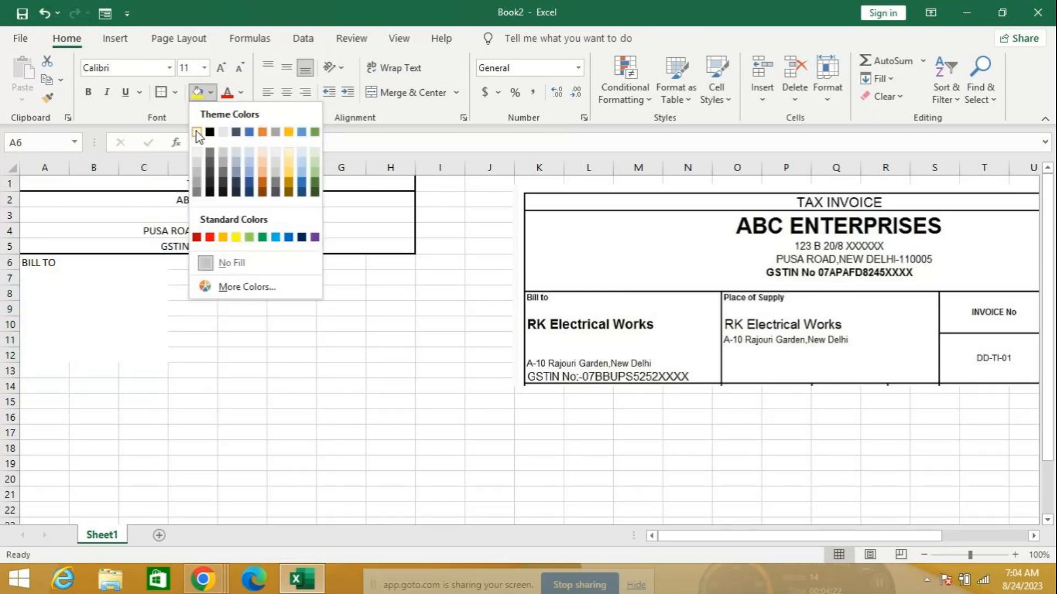
{"action": "left_click", "coordinate": [197, 131]}
{"action": "left_click", "coordinate": [175, 93]}
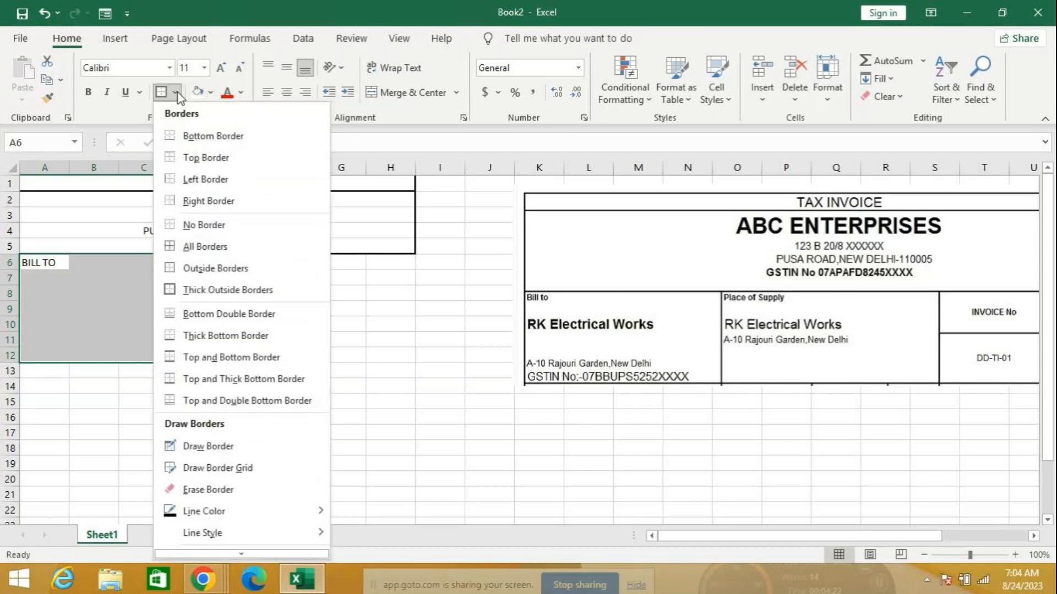
{"action": "left_click", "coordinate": [227, 290]}
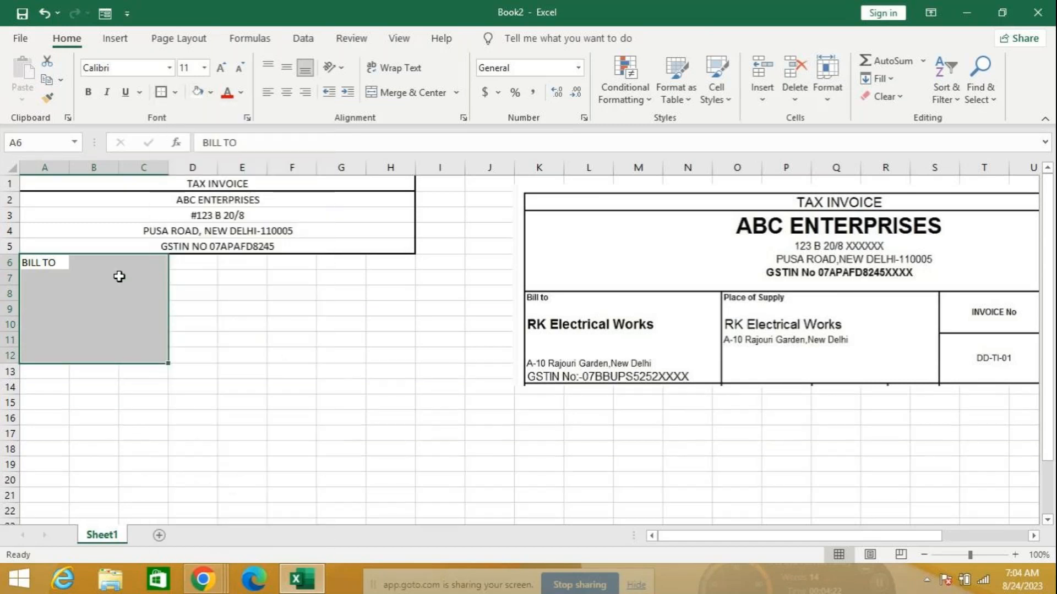
{"action": "left_click", "coordinate": [65, 263]}
{"action": "left_click", "coordinate": [38, 283]}
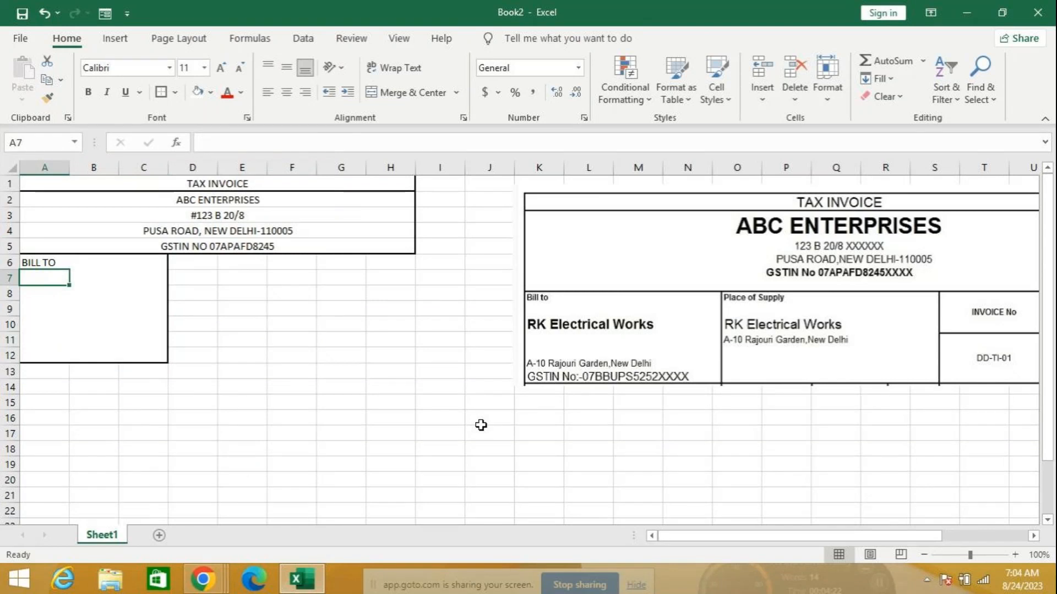
Enter the customer's business name in A8, merged across A8:C8, left-aligned and bold
{"action": "key", "text": "Return"}
{"action": "type", "text": "R"}
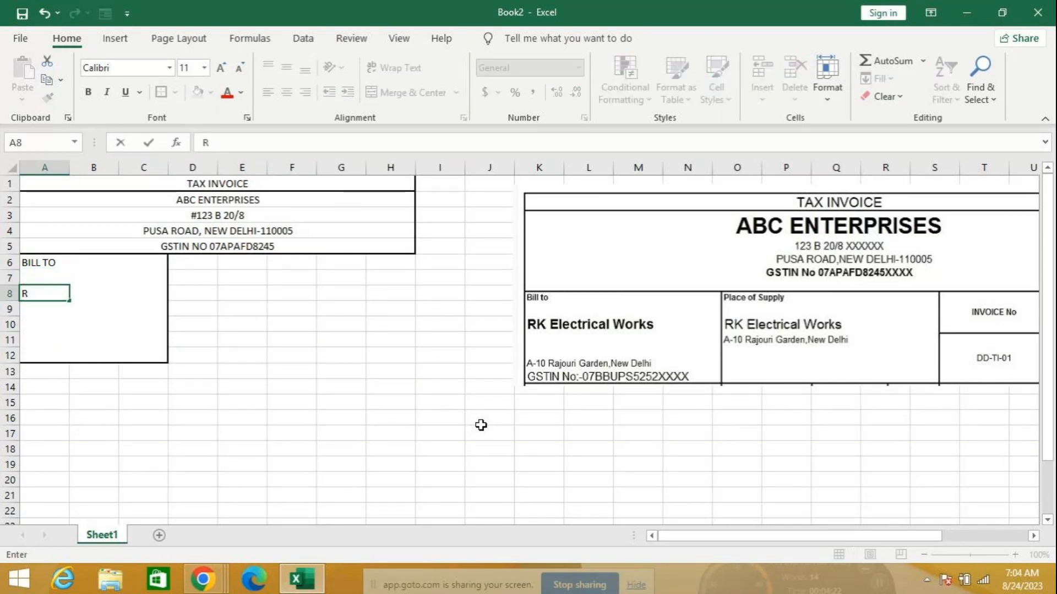
{"action": "type", "text": "K ELEC"}
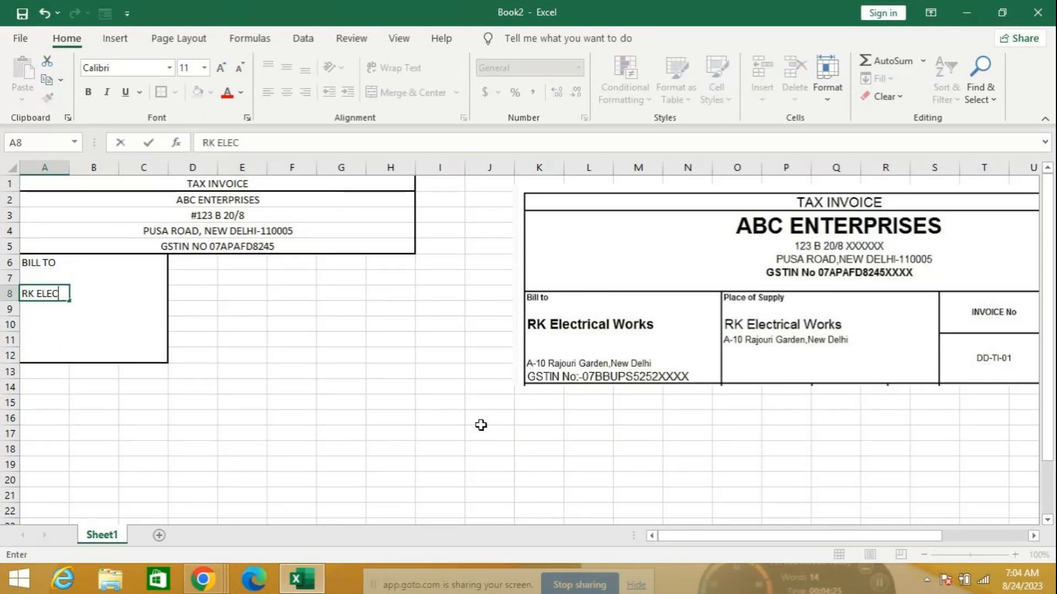
{"action": "type", "text": "TRICAL"}
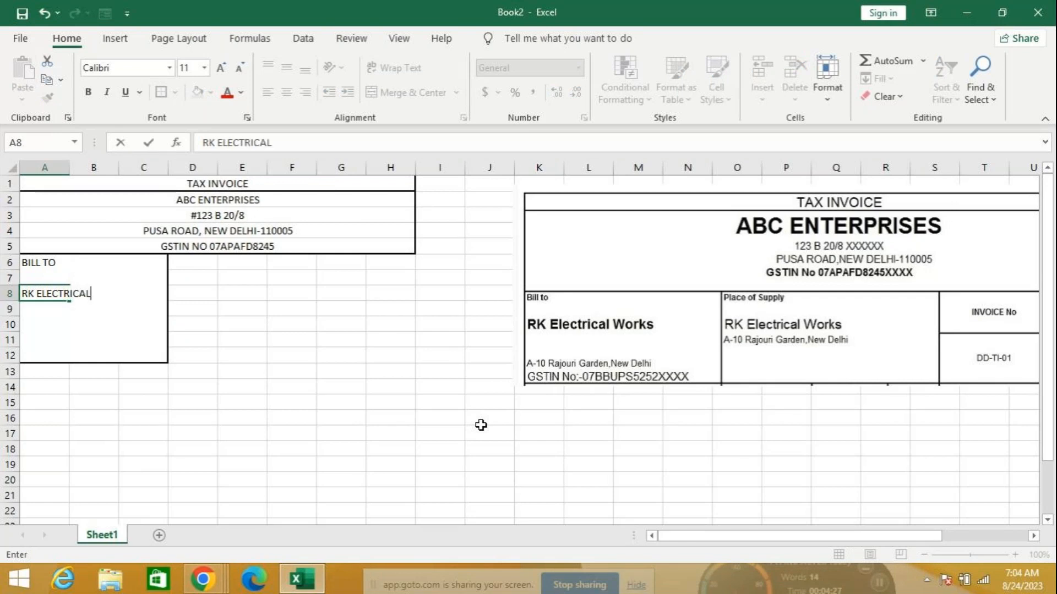
{"action": "type", "text": "S WORKS"}
{"action": "key", "text": "Return"}
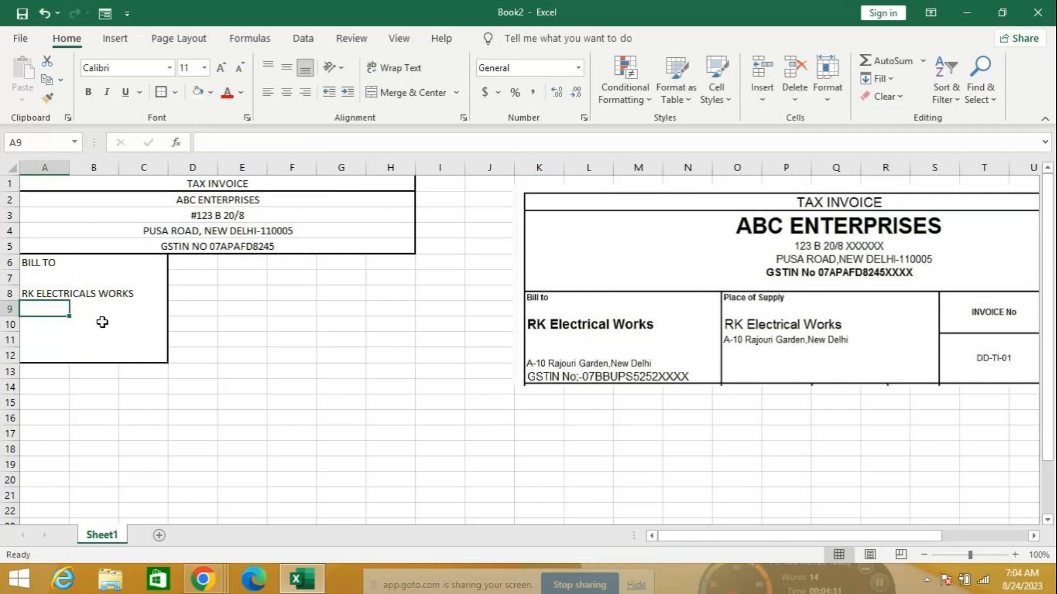
{"action": "left_click_drag", "start_coordinate": [33, 293], "coordinate": [133, 289]}
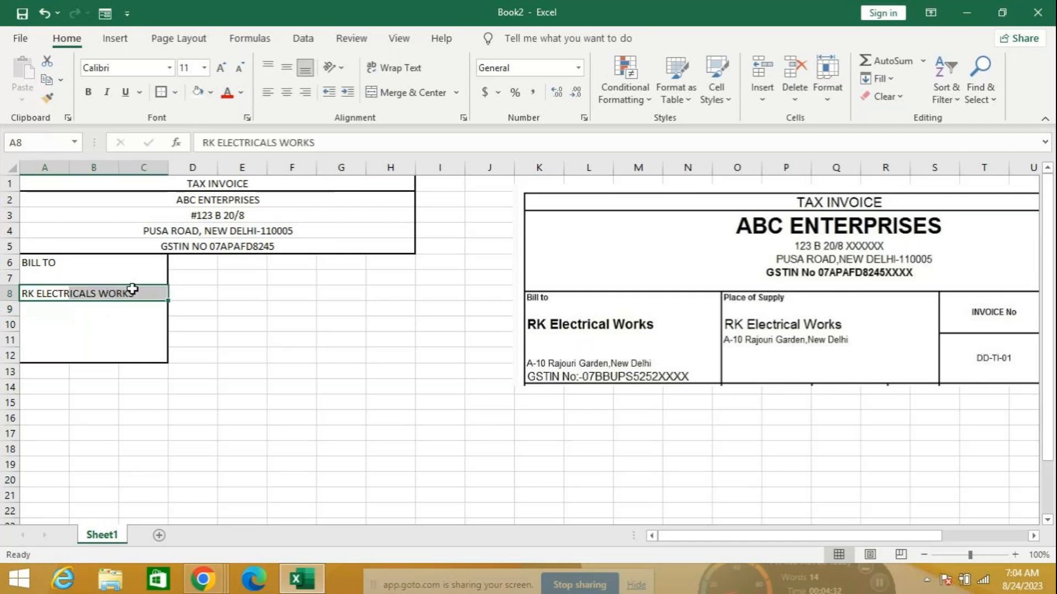
{"action": "left_click", "coordinate": [407, 92]}
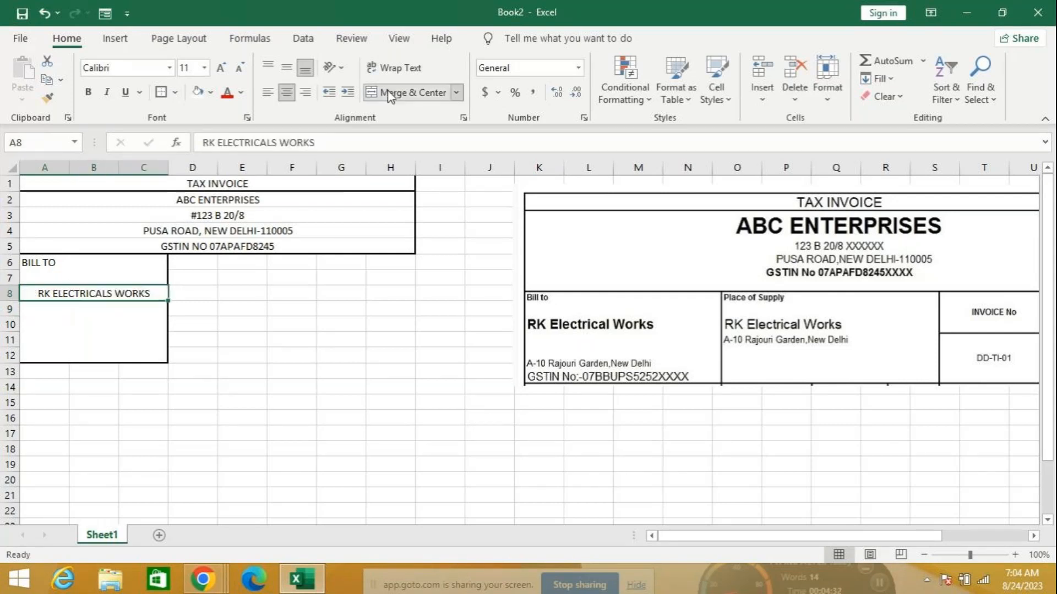
{"action": "left_click", "coordinate": [267, 91]}
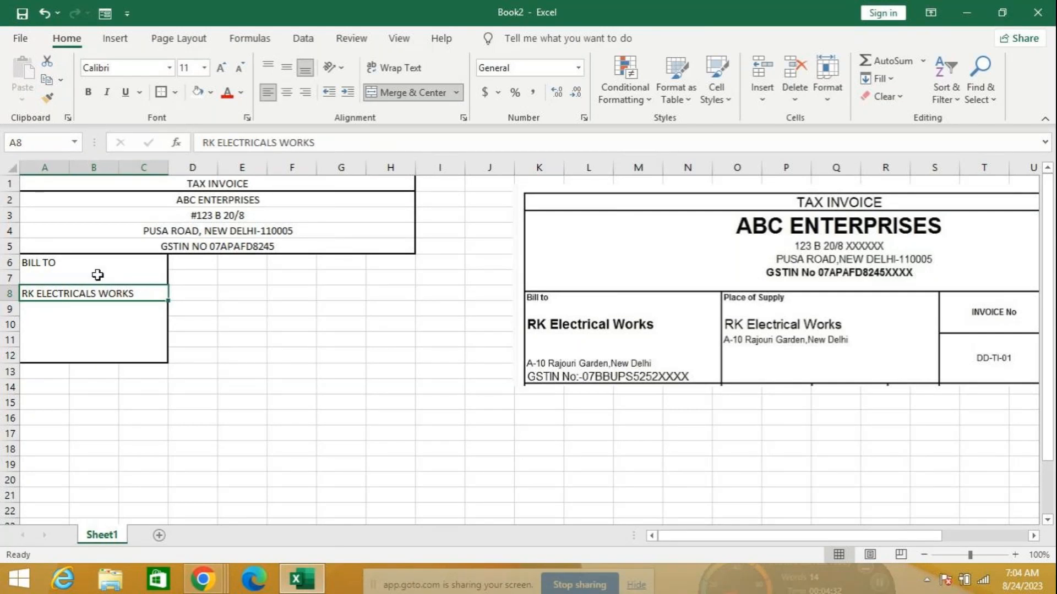
{"action": "left_click", "coordinate": [88, 92]}
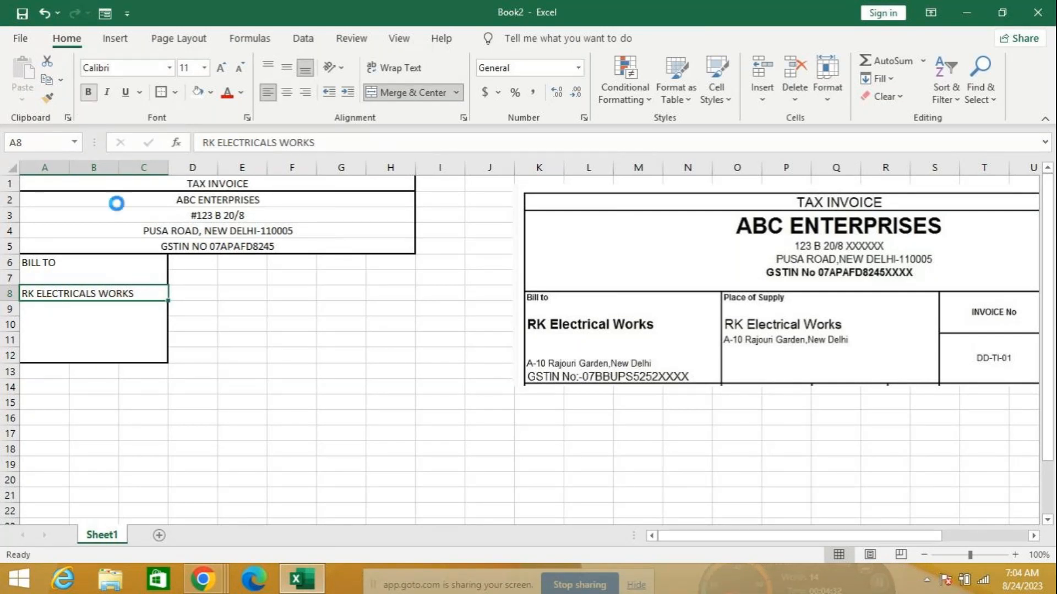
{"action": "left_click", "coordinate": [246, 341]}
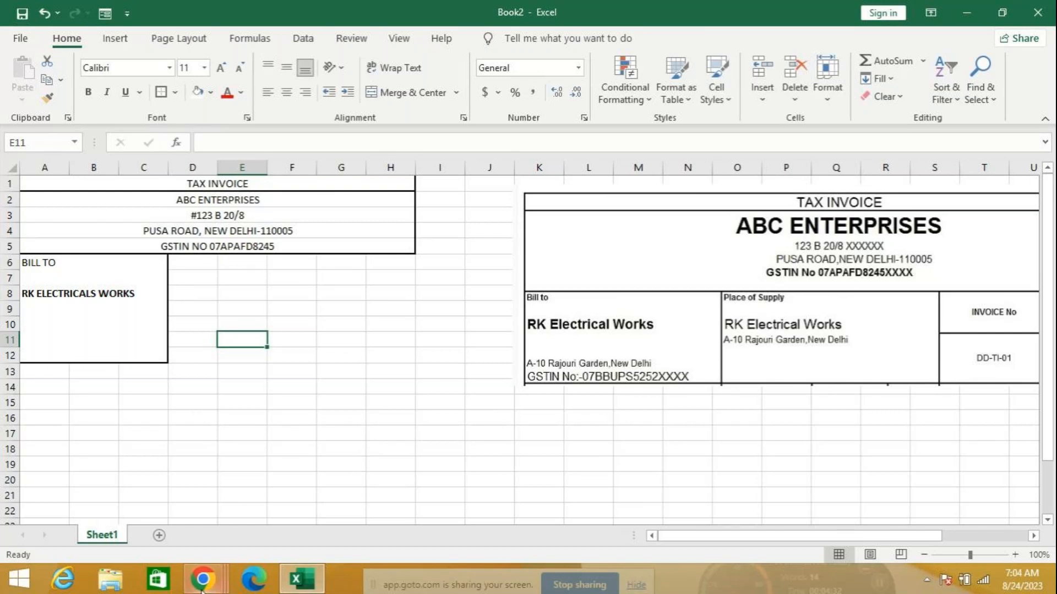
Return to the Teachoo sample invoice in Chrome and scroll to the 22400.00 total and signatory block
{"action": "mouse_move", "coordinate": [203, 589]}
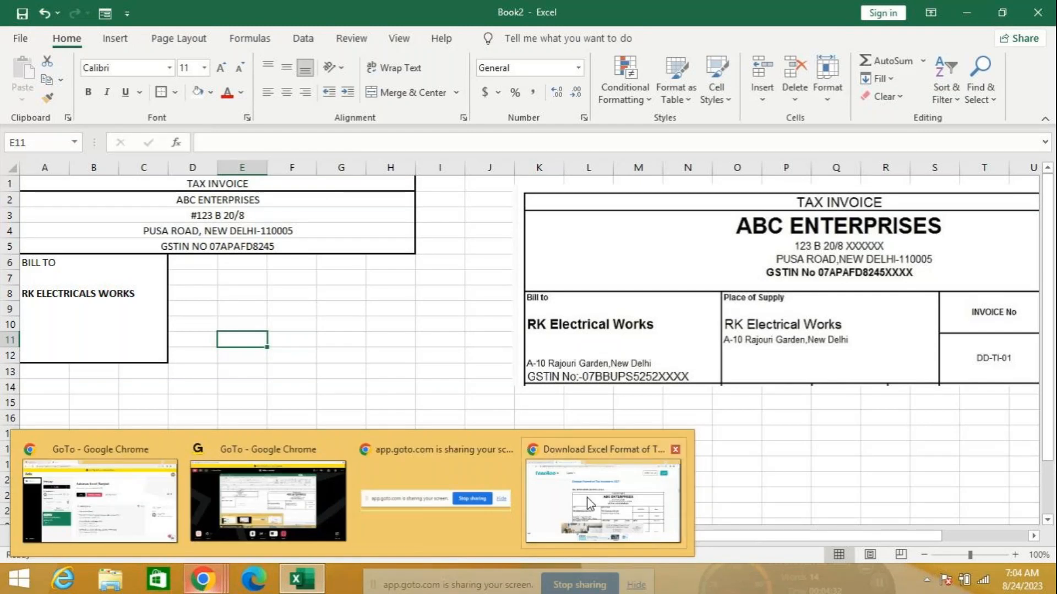
{"action": "mouse_move", "coordinate": [589, 503]}
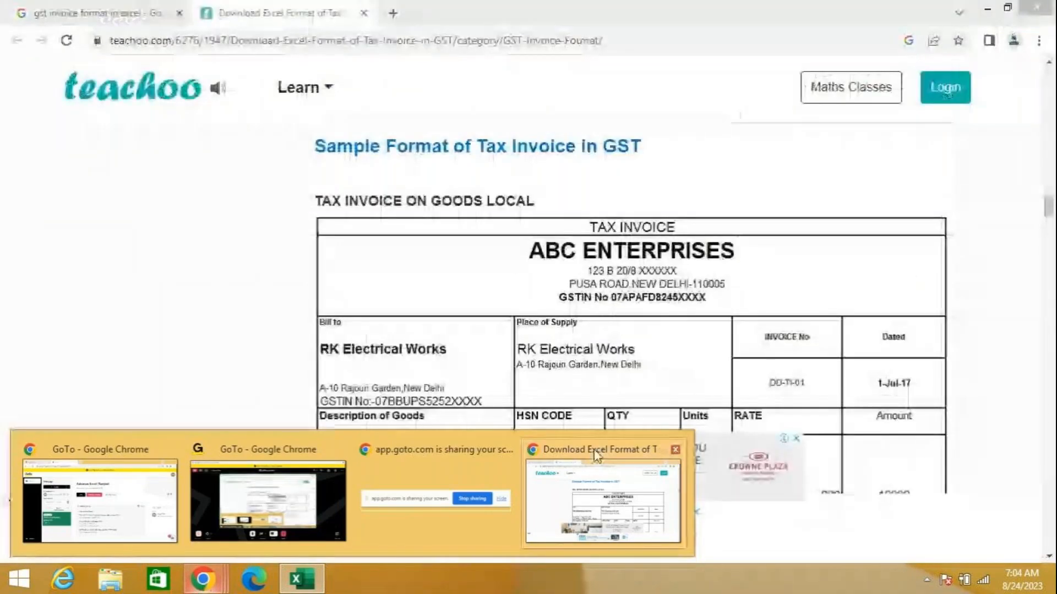
{"action": "left_click", "coordinate": [594, 456]}
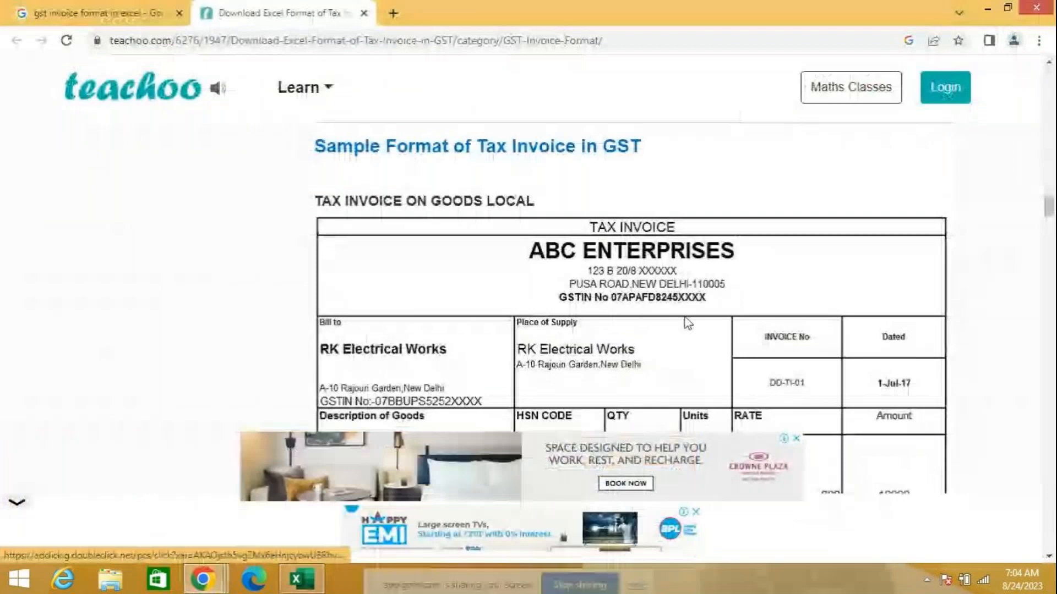
{"action": "scroll", "coordinate": [687, 330], "scroll_direction": "down", "scroll_amount": 4}
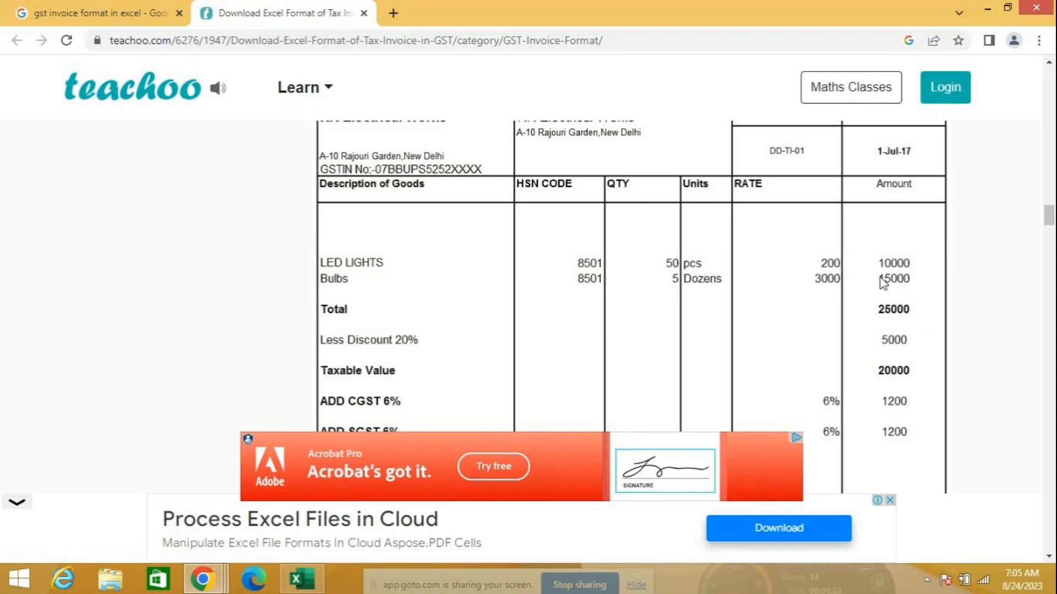
{"action": "scroll", "coordinate": [891, 343], "scroll_direction": "down", "scroll_amount": 1}
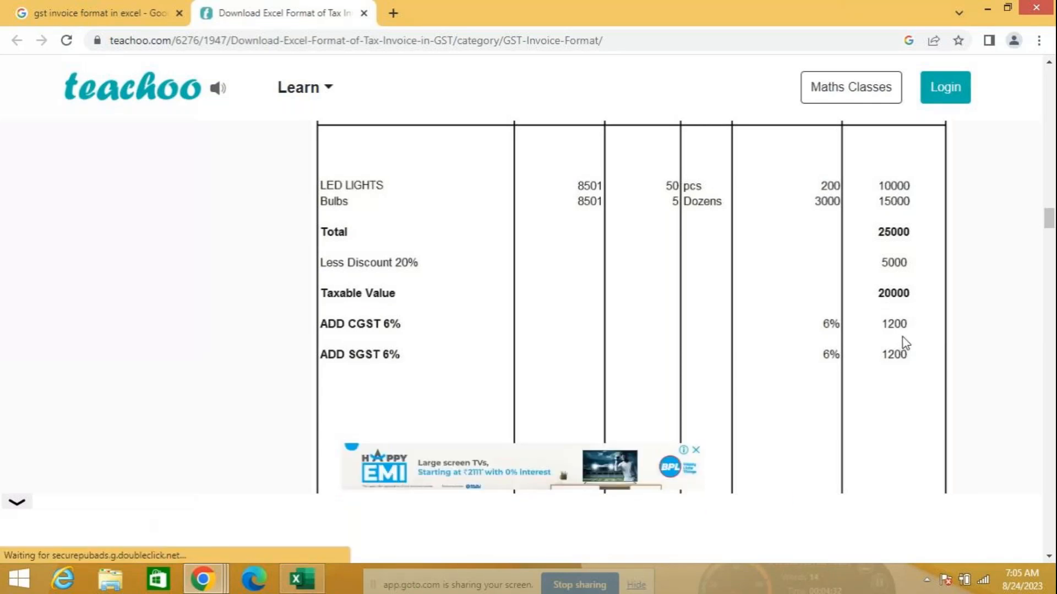
{"action": "scroll", "coordinate": [878, 406], "scroll_direction": "down", "scroll_amount": 5}
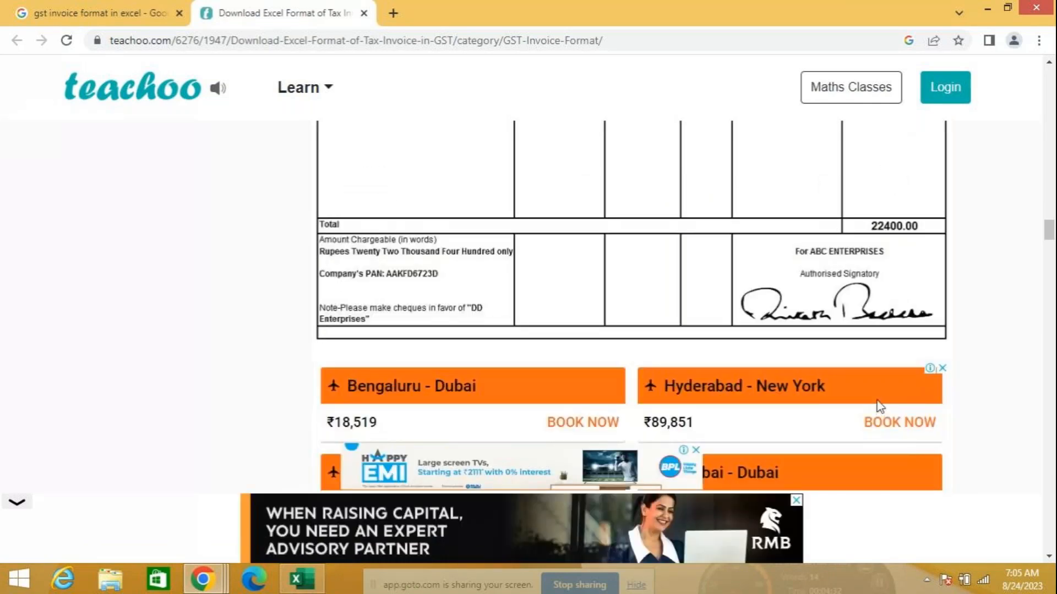
{"action": "scroll", "coordinate": [879, 406], "scroll_direction": "up", "scroll_amount": 3}
{"action": "scroll", "coordinate": [879, 404], "scroll_direction": "down", "scroll_amount": 1}
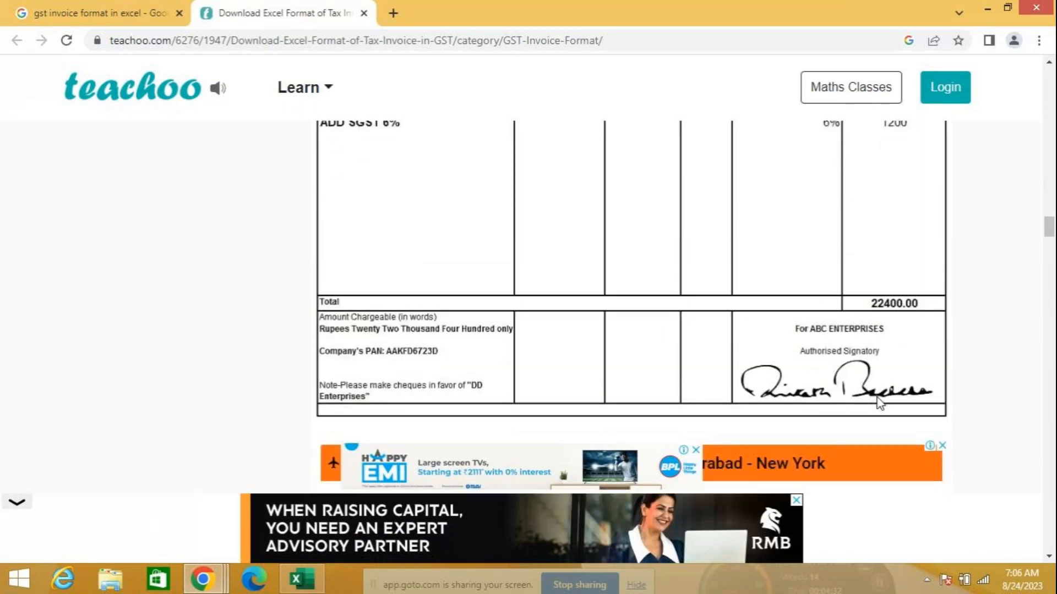
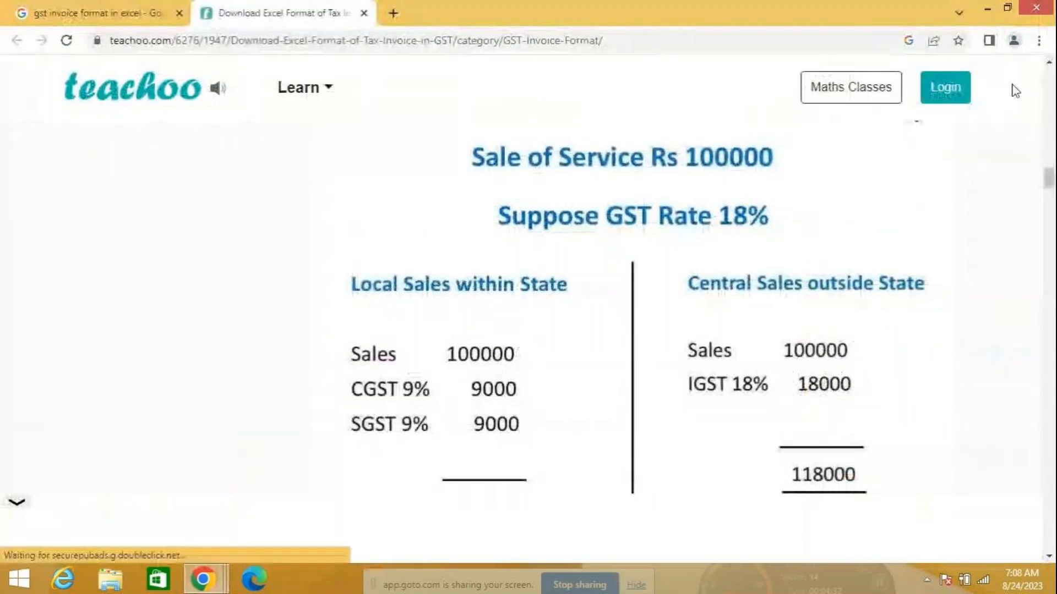
Close the Chrome window showing the Teachoo GST invoice reference page
{"action": "left_click", "coordinate": [1036, 9]}
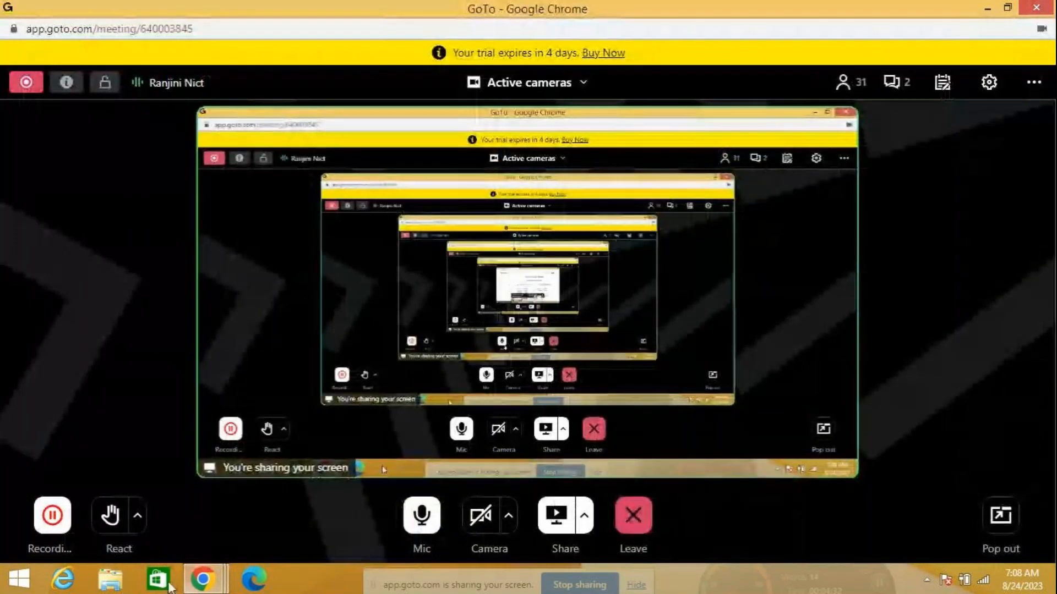
Search the Start screen for 'EXC' and launch Microsoft Excel
{"action": "left_click", "coordinate": [20, 578]}
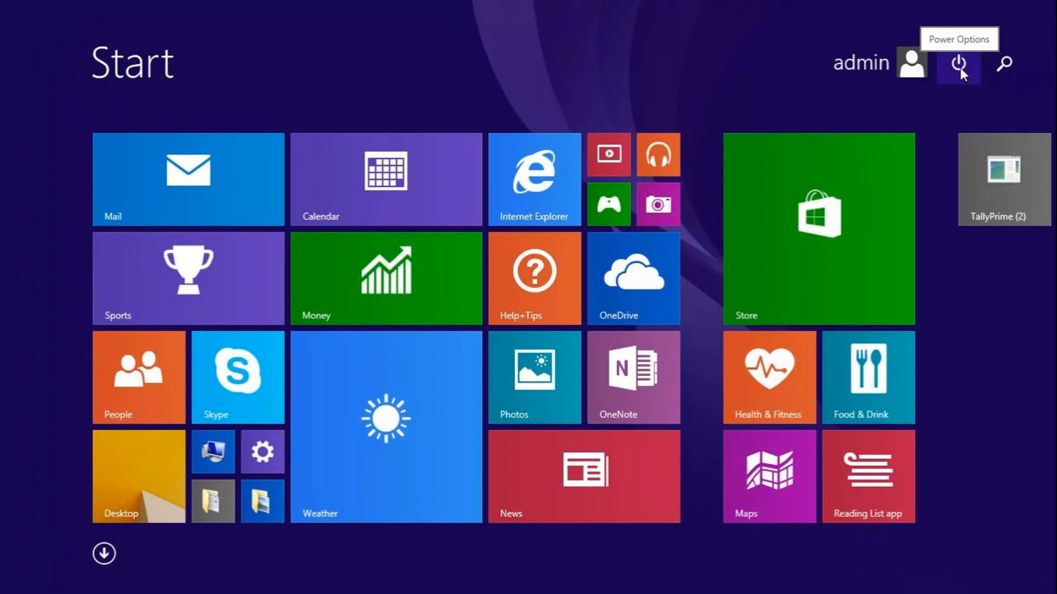
{"action": "left_click", "coordinate": [1003, 65]}
{"action": "type", "text": "EXCel"}
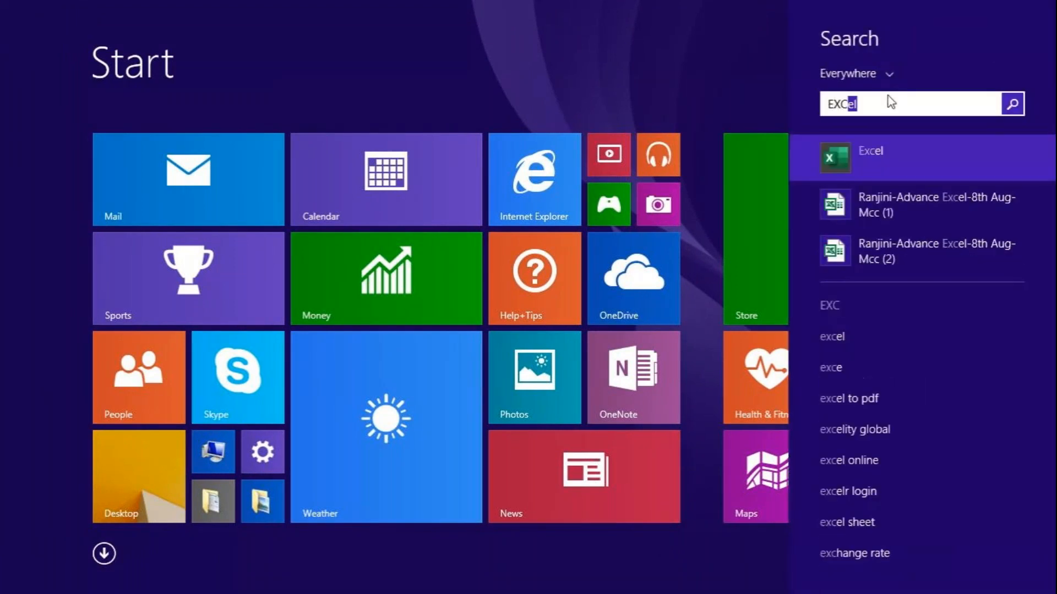
{"action": "key", "text": "Return"}
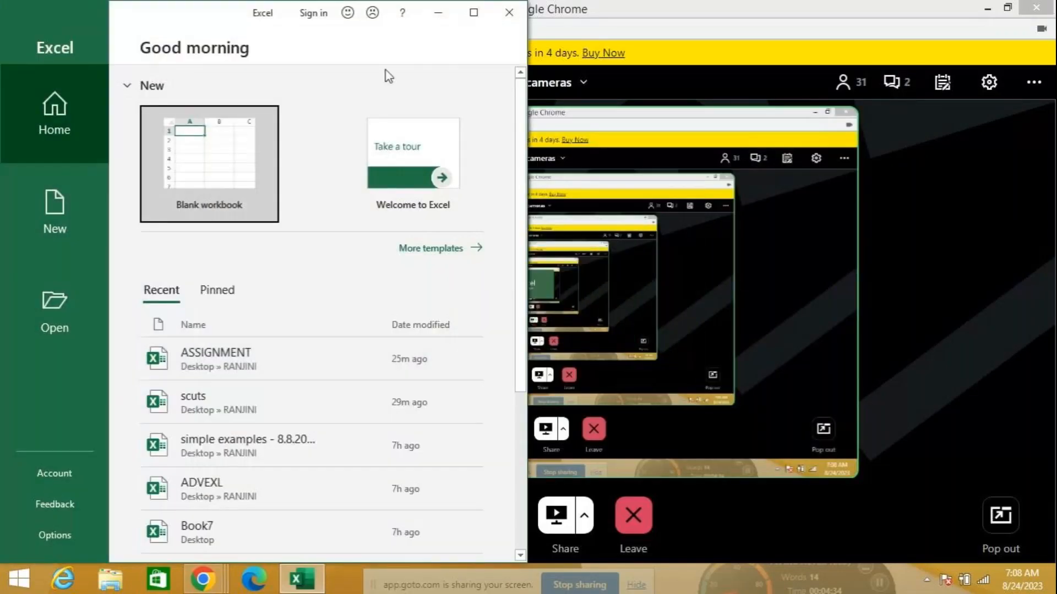
Create a new blank workbook, Book1, and maximize the Excel window
{"action": "left_click", "coordinate": [188, 158]}
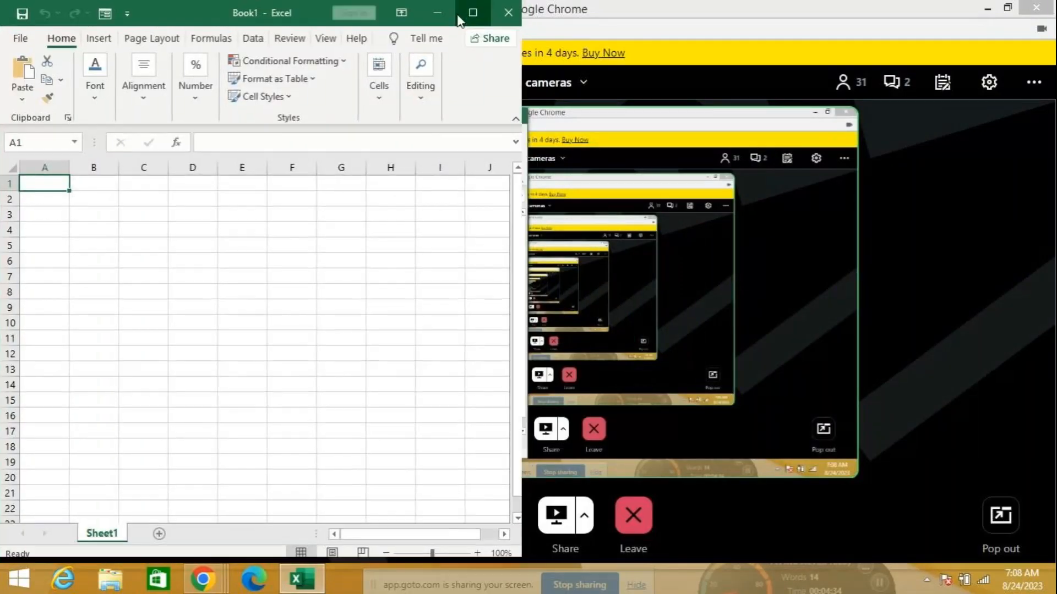
{"action": "left_click", "coordinate": [472, 13]}
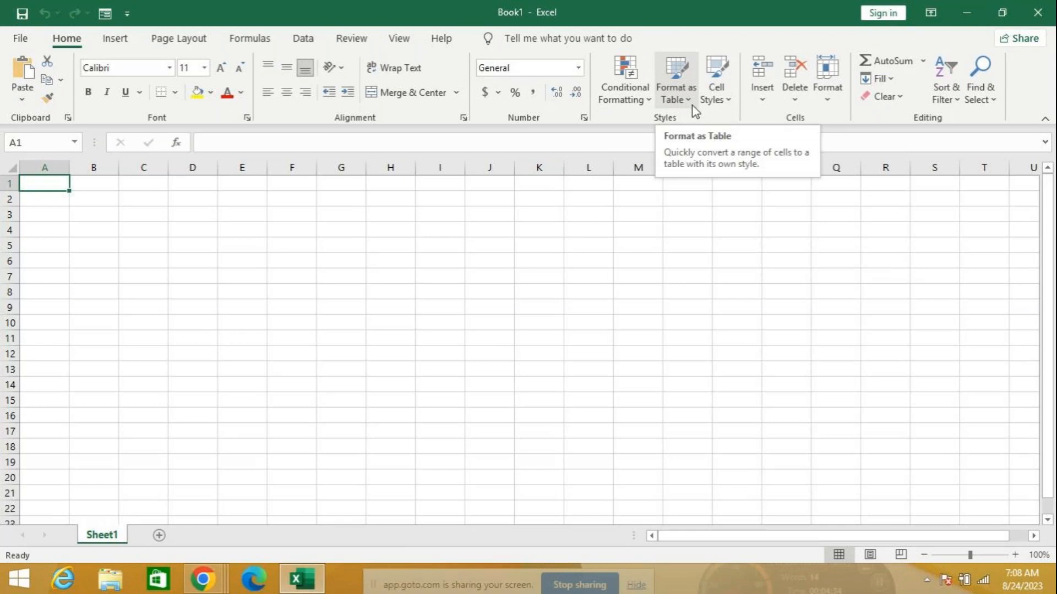
Browse the Formulas, Data, Page Layout, Review and View ribbon tabs in the empty workbook
{"action": "left_click", "coordinate": [250, 44]}
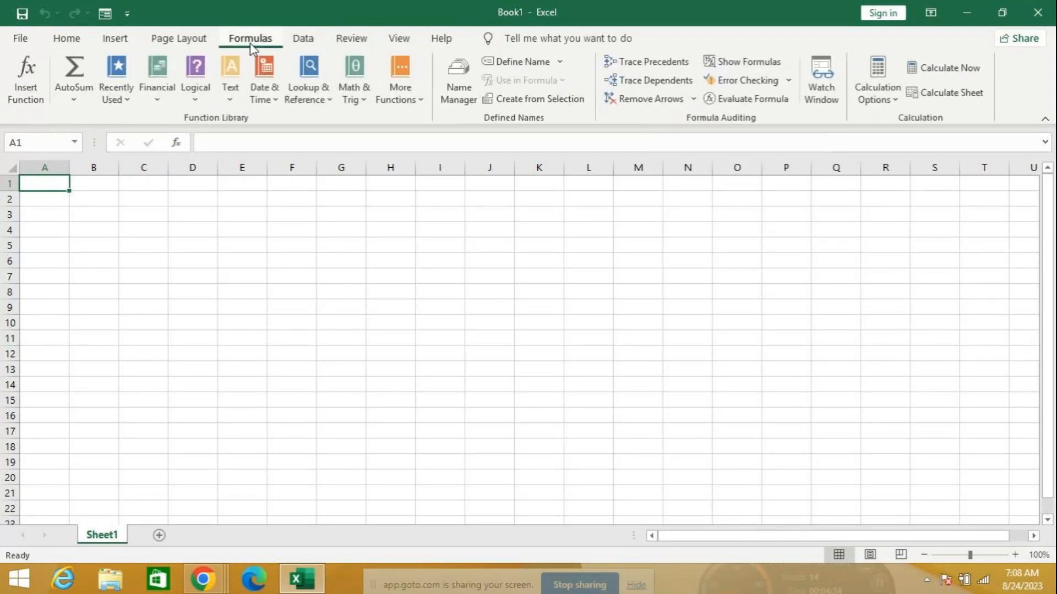
{"action": "left_click", "coordinate": [301, 38]}
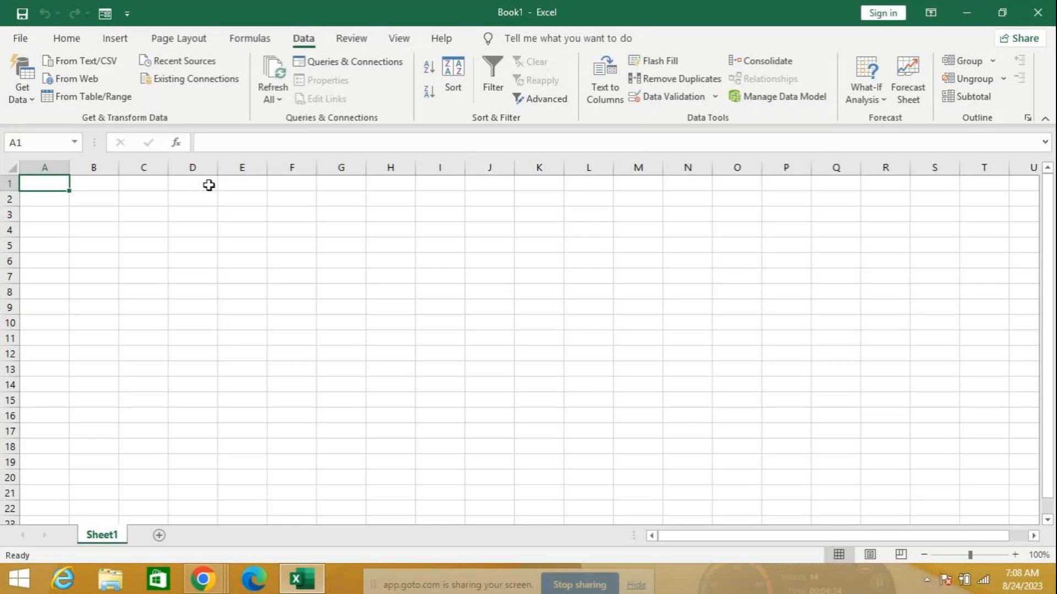
{"action": "left_click", "coordinate": [165, 33]}
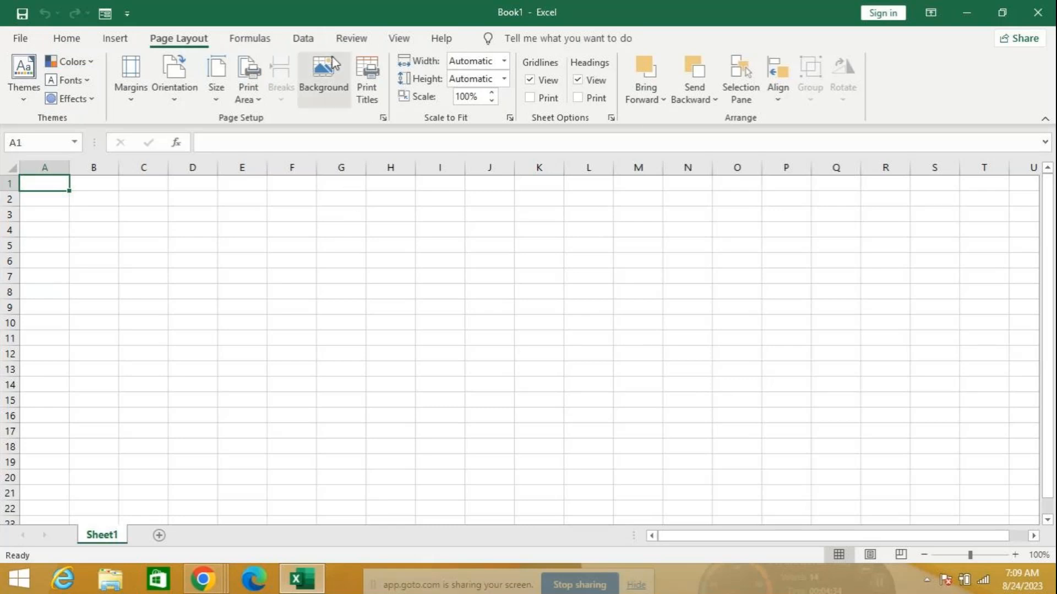
{"action": "left_click", "coordinate": [355, 39]}
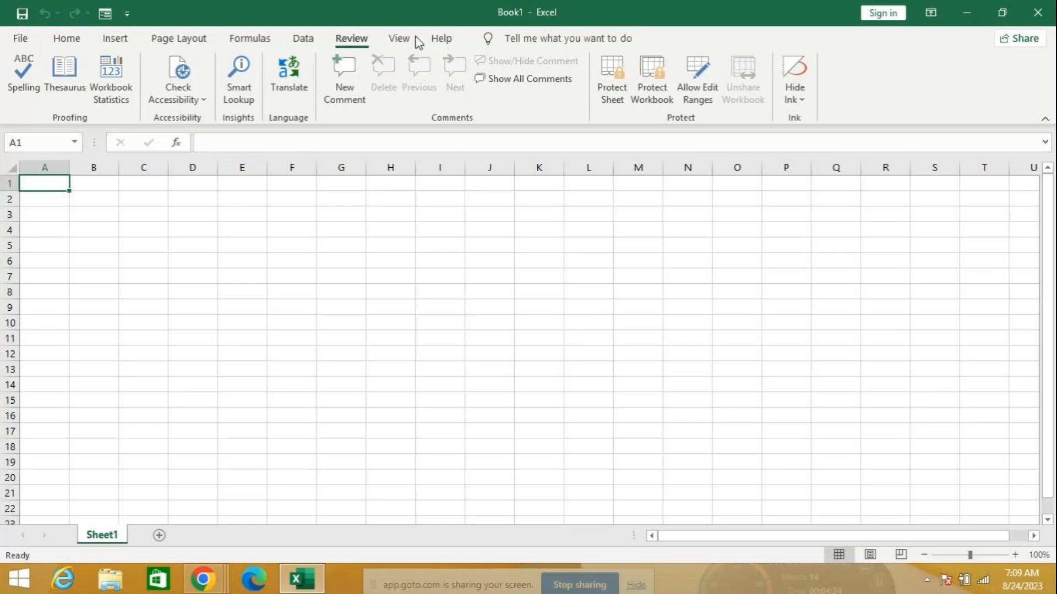
{"action": "left_click", "coordinate": [406, 40]}
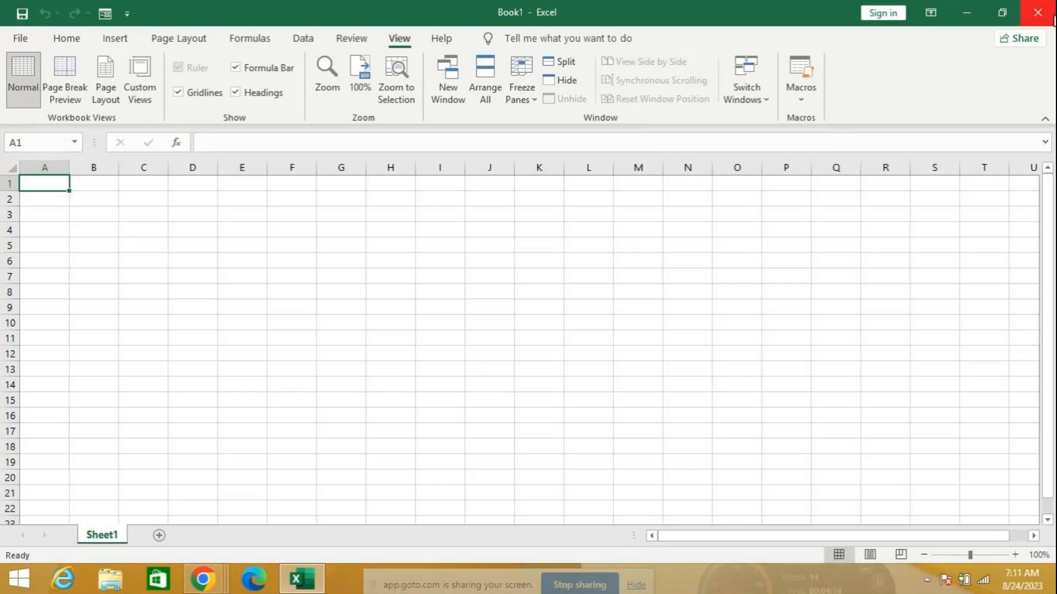
Close Excel and mute the microphone in the GoTo Meeting window
{"action": "left_click", "coordinate": [1038, 14]}
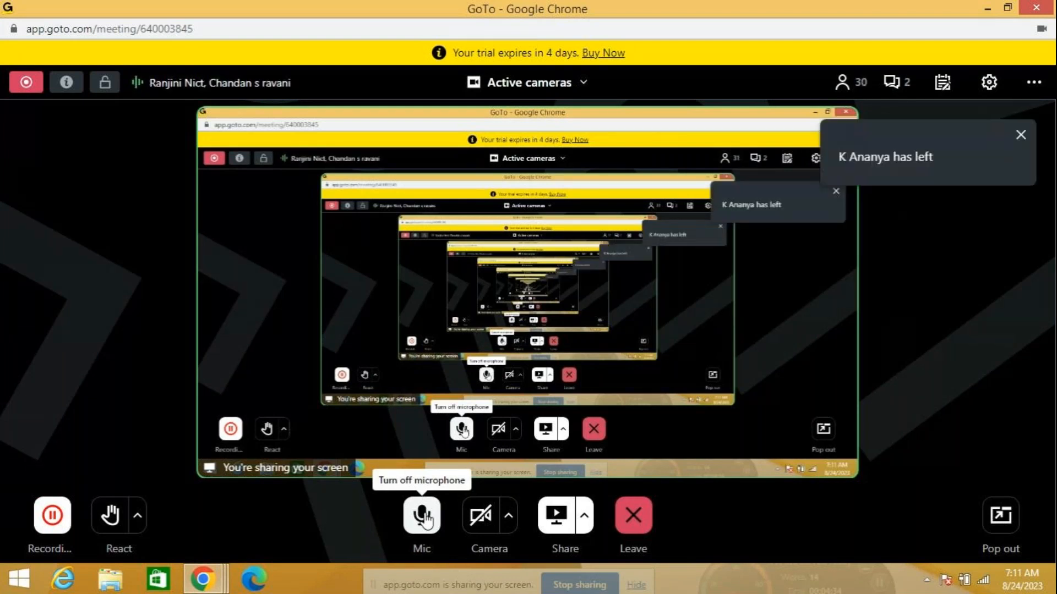
{"action": "left_click", "coordinate": [424, 519]}
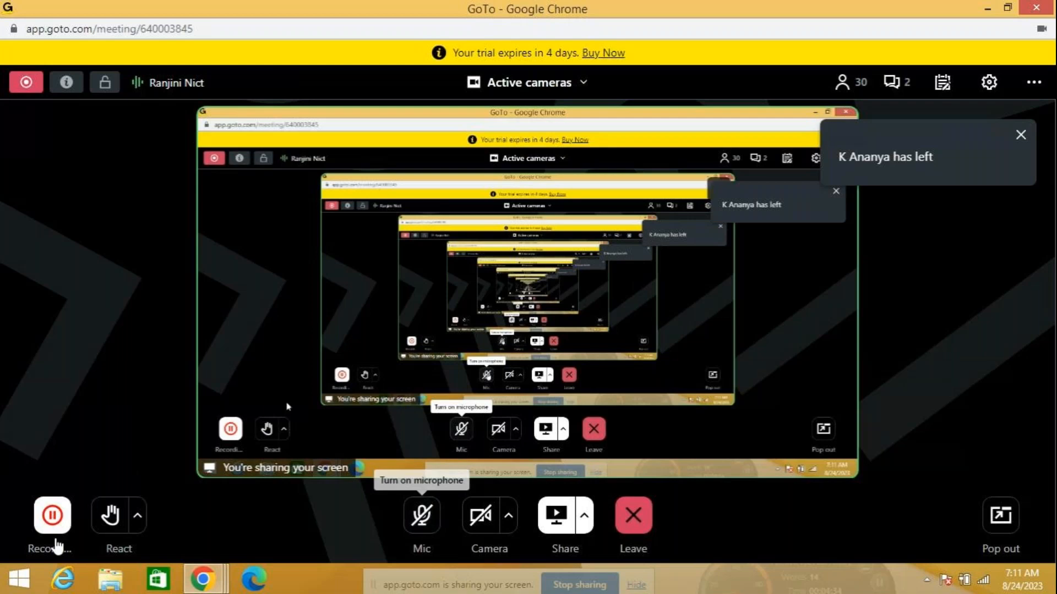